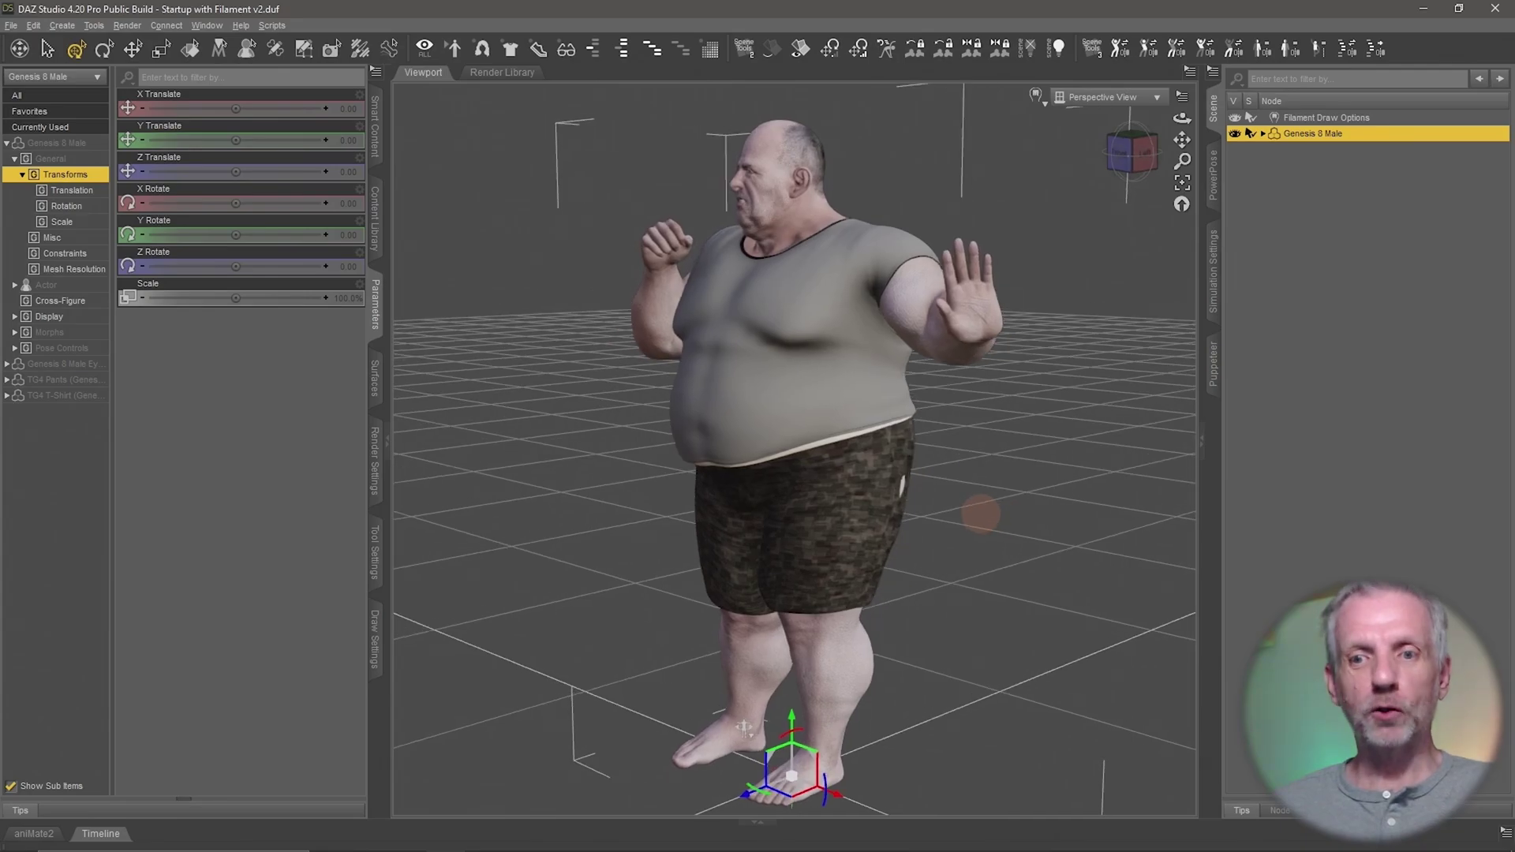
Examine the fit of the T-shirt and camouflage shorts on the figure from the back and side.
middle_click_drag(746, 726, 776, 729)
middle_click_drag(978, 513, 979, 514)
scroll(979, 514, "up", 3)
scroll(978, 523, "up", 2)
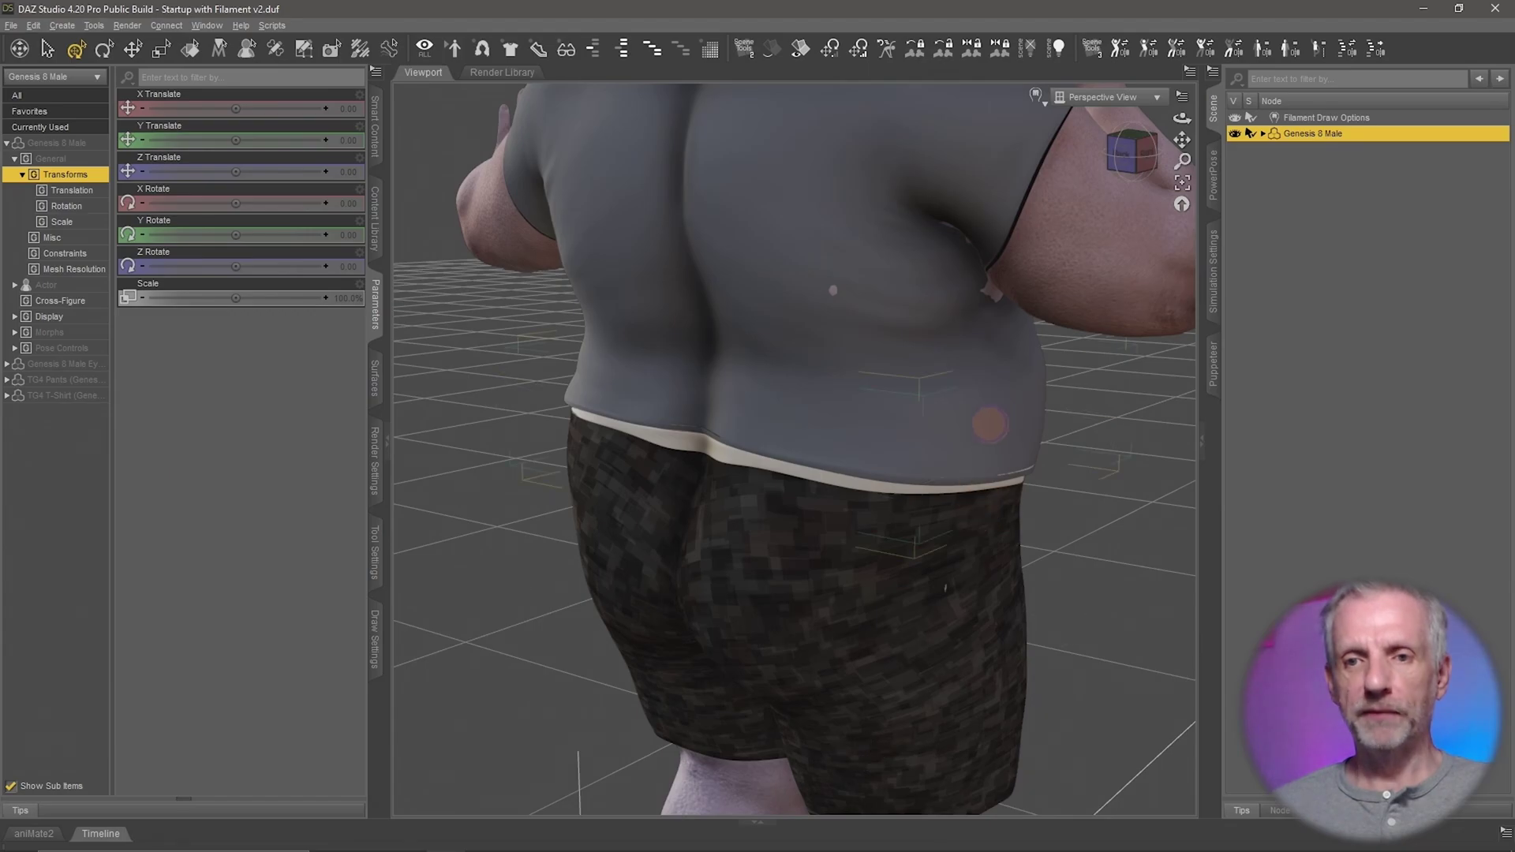
middle_click_drag(988, 424, 944, 433)
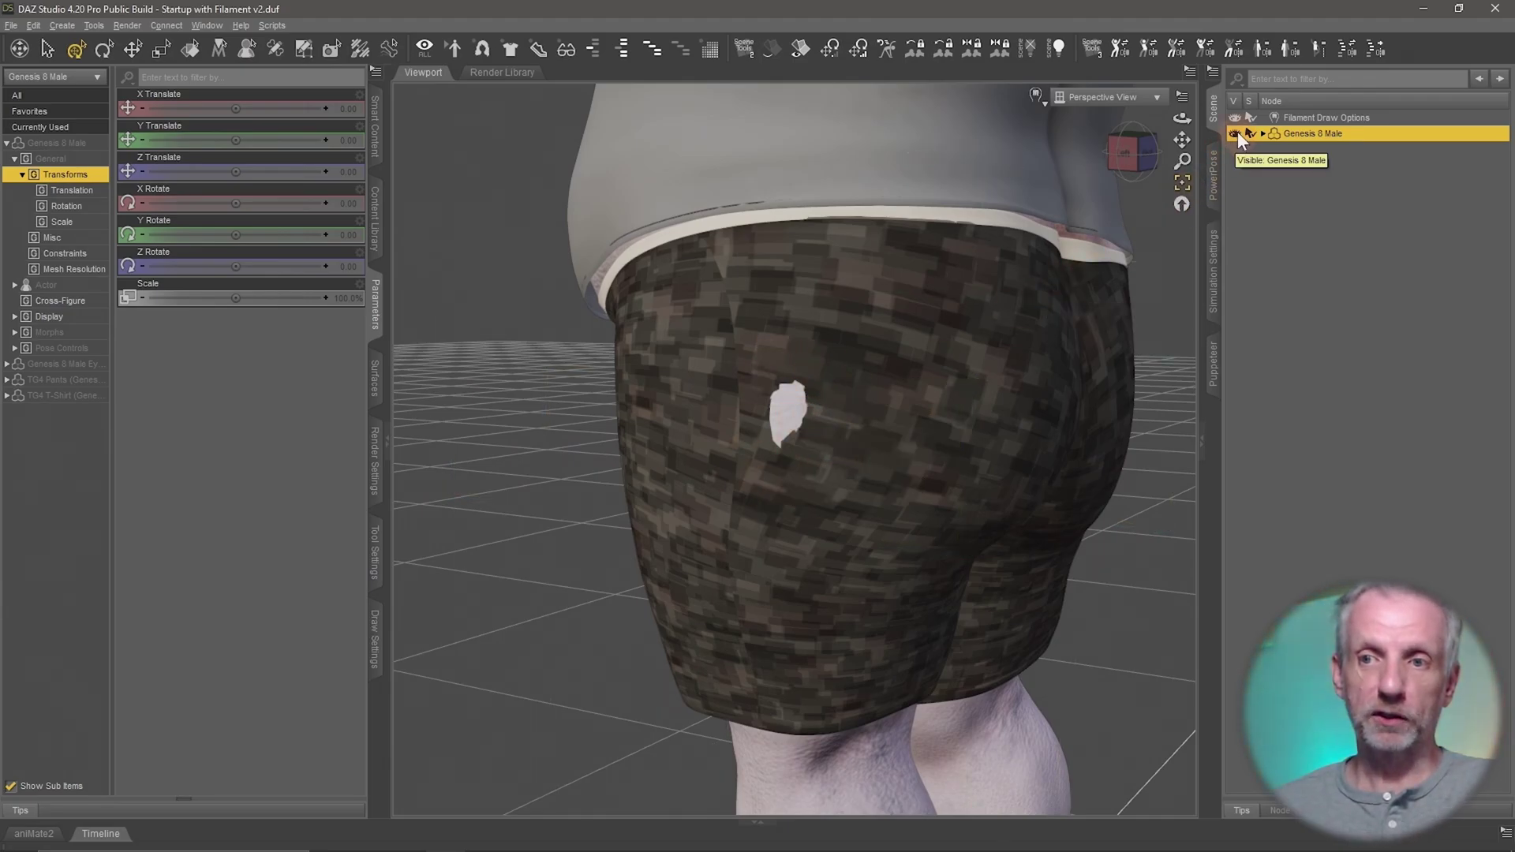
Expand the Genesis 8 Male node, hide the figure to view the clothing on its own, and show the figure again.
left_click(1263, 133)
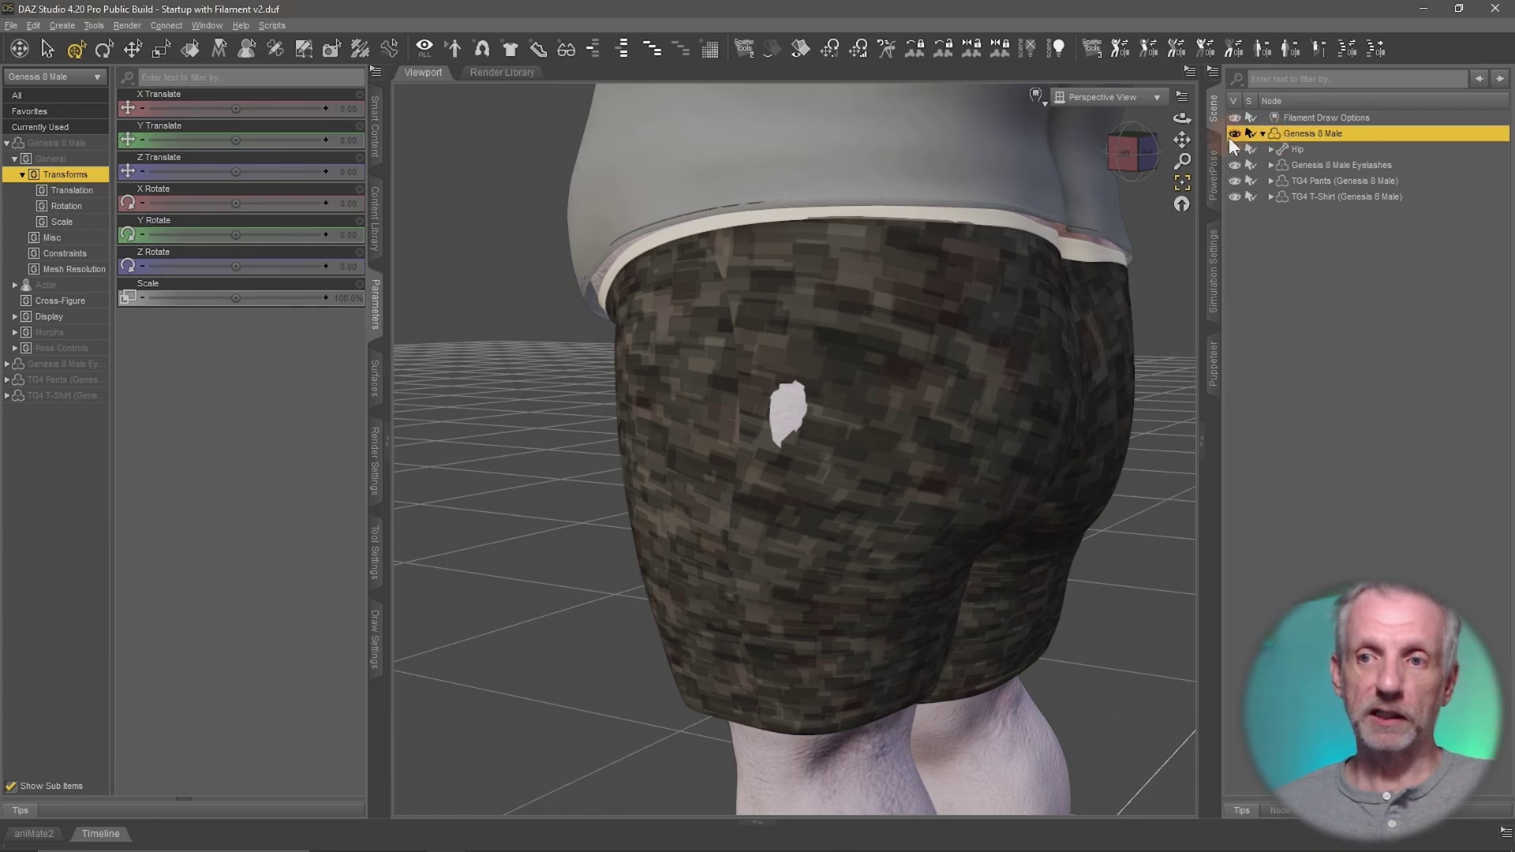
left_click(1236, 134)
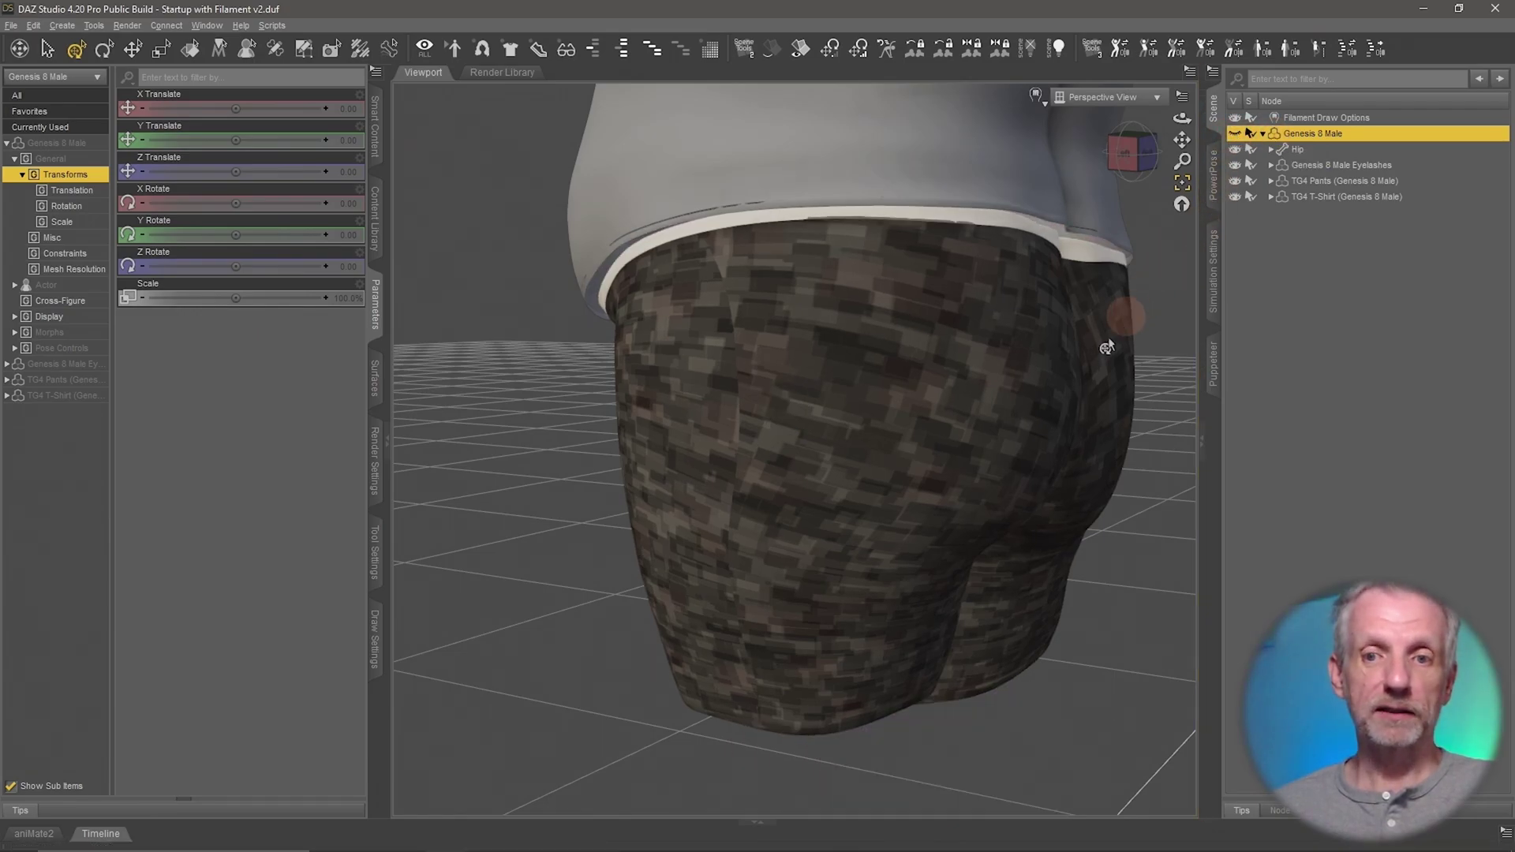
scroll(939, 452, "down", 6)
middle_click_drag(738, 453, 791, 455)
mouse_move(739, 692)
middle_mouse_down()
mouse_move(774, 713)
mouse_move(726, 707)
mouse_move(718, 684)
middle_mouse_up()
middle_click_drag(758, 456, 736, 450)
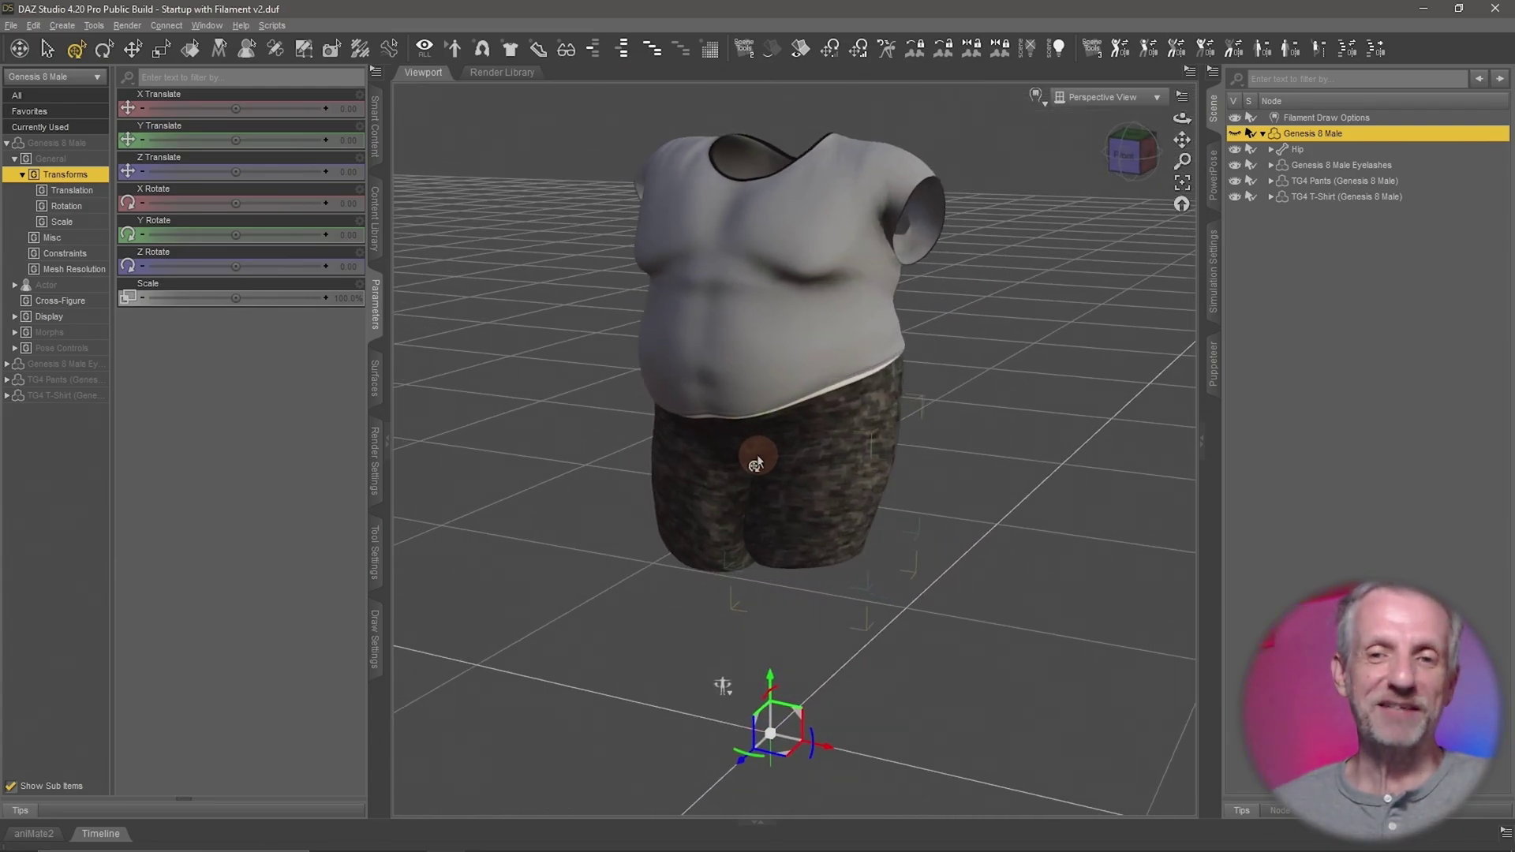
left_click(1235, 134)
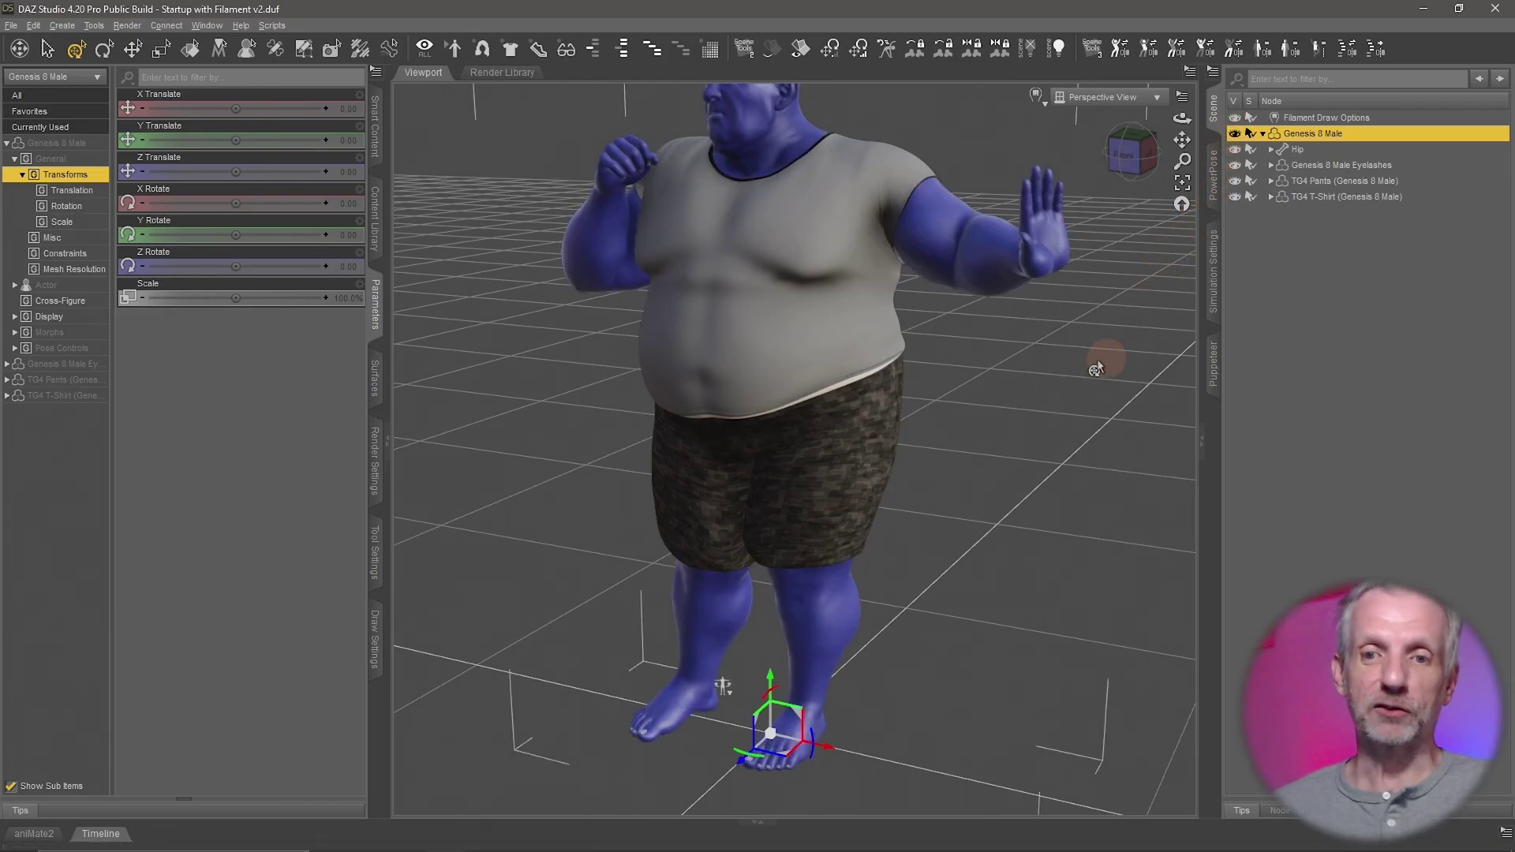
Examine the hip area of the shorts up close and return to a view of the whole figure.
mouse_move(998, 347)
middle_mouse_down()
mouse_move(976, 480)
mouse_move(977, 467)
middle_mouse_up()
scroll(980, 476, "up", 8)
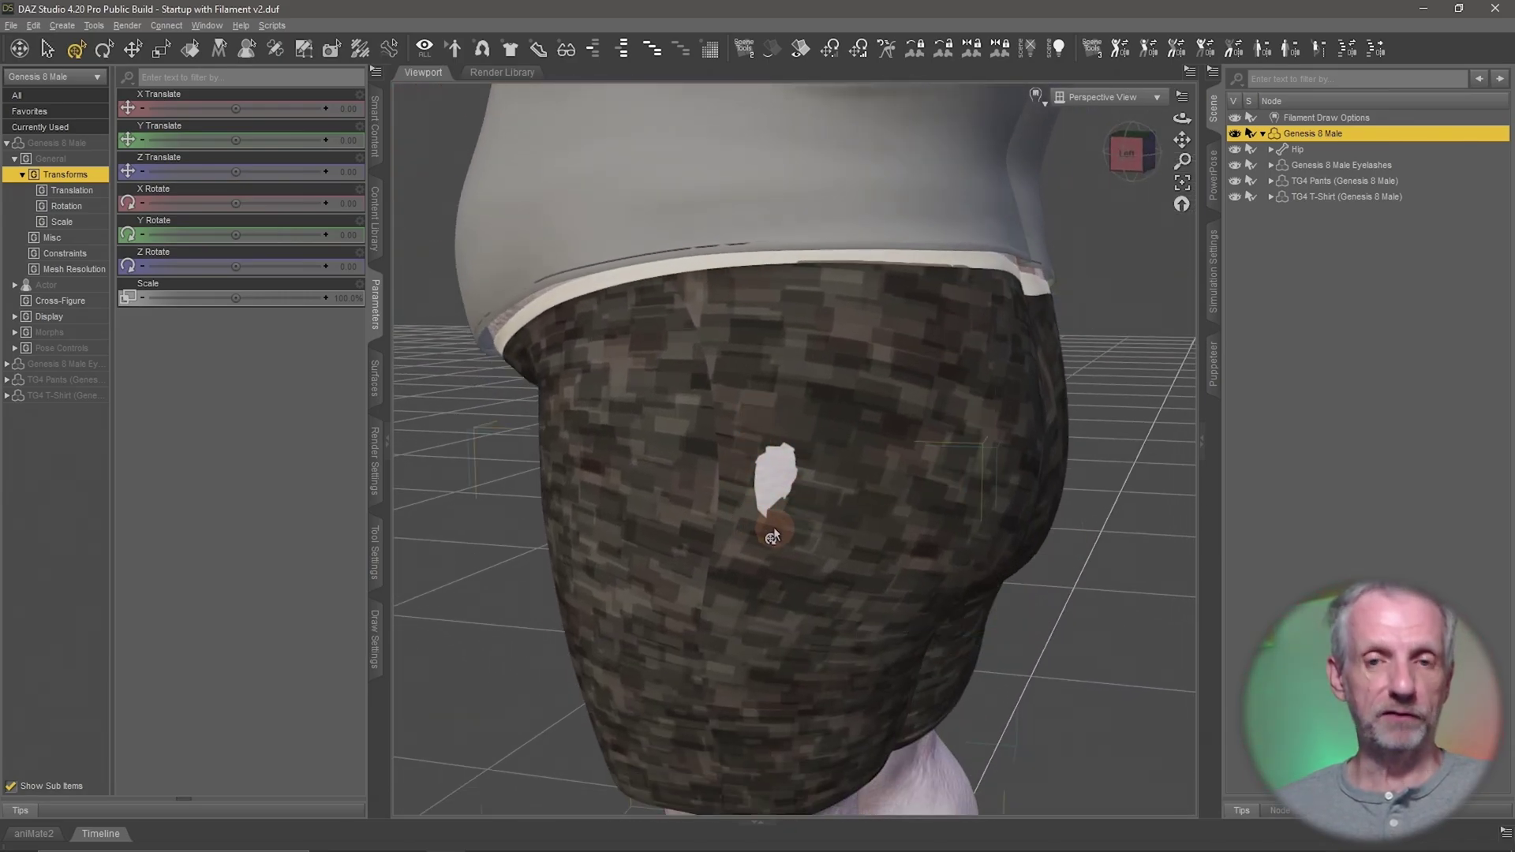
middle_click_drag(775, 533, 777, 536)
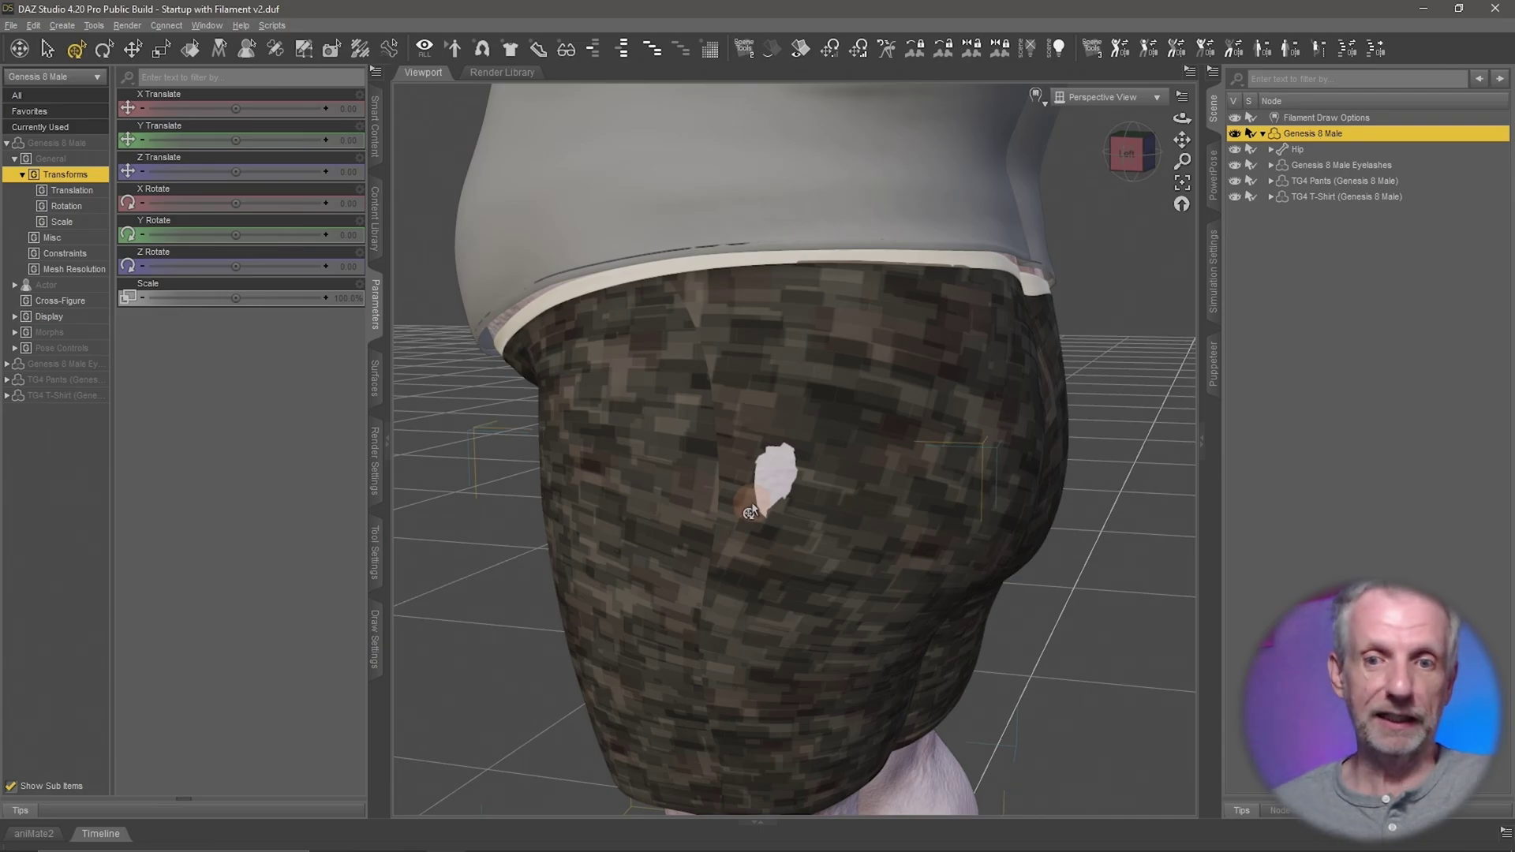
middle_click_drag(765, 486, 801, 464)
scroll(739, 490, "down", 5)
scroll(739, 497, "down", 5)
scroll(803, 467, "down", 2)
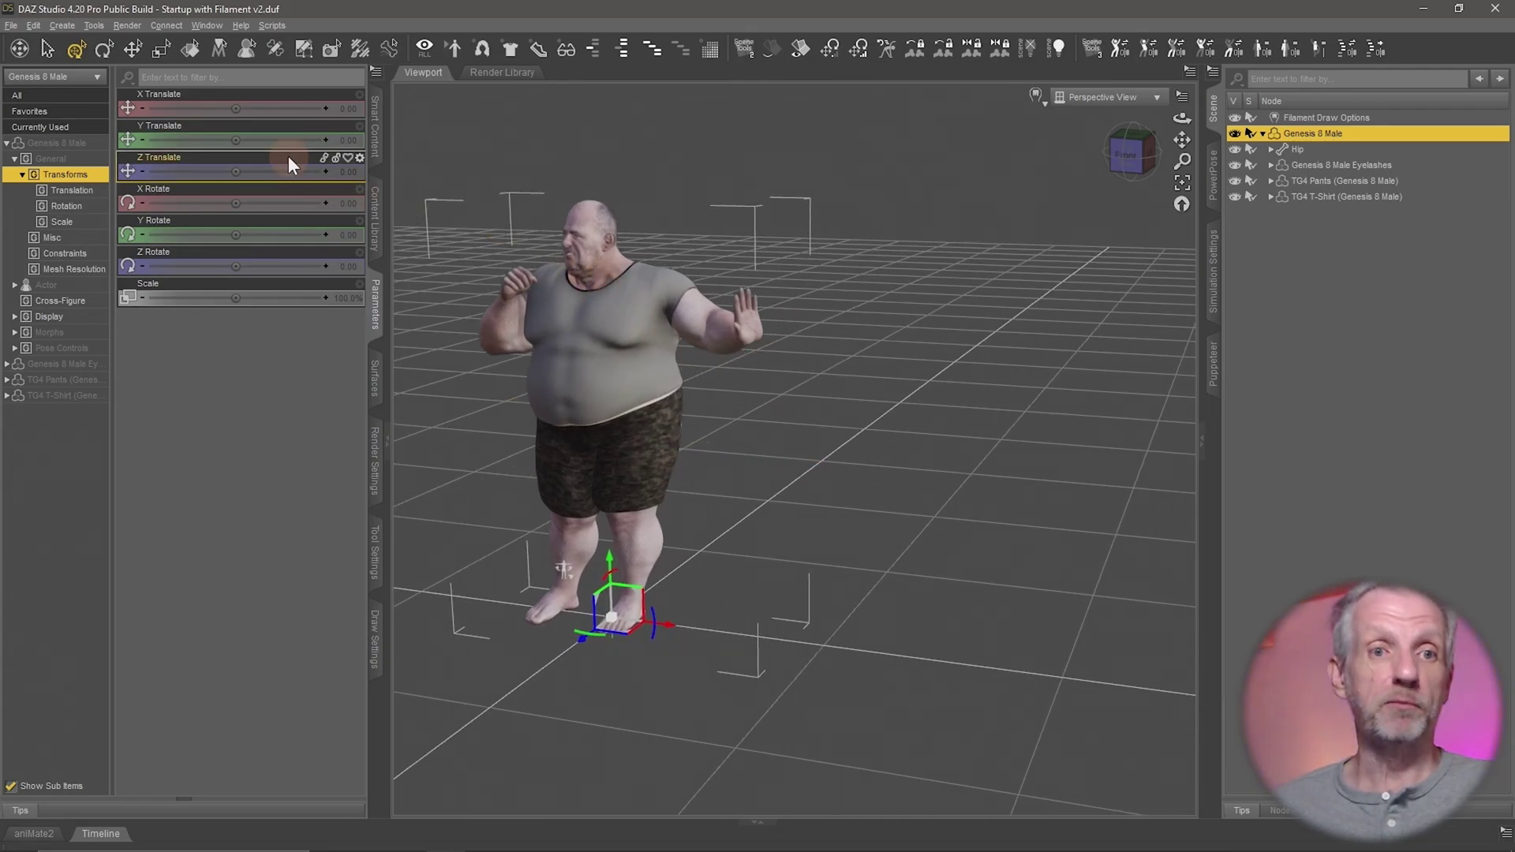
Create a sphere primitive 1 m in diameter at the world center with 12 segments and 24 sides.
left_click(62, 26)
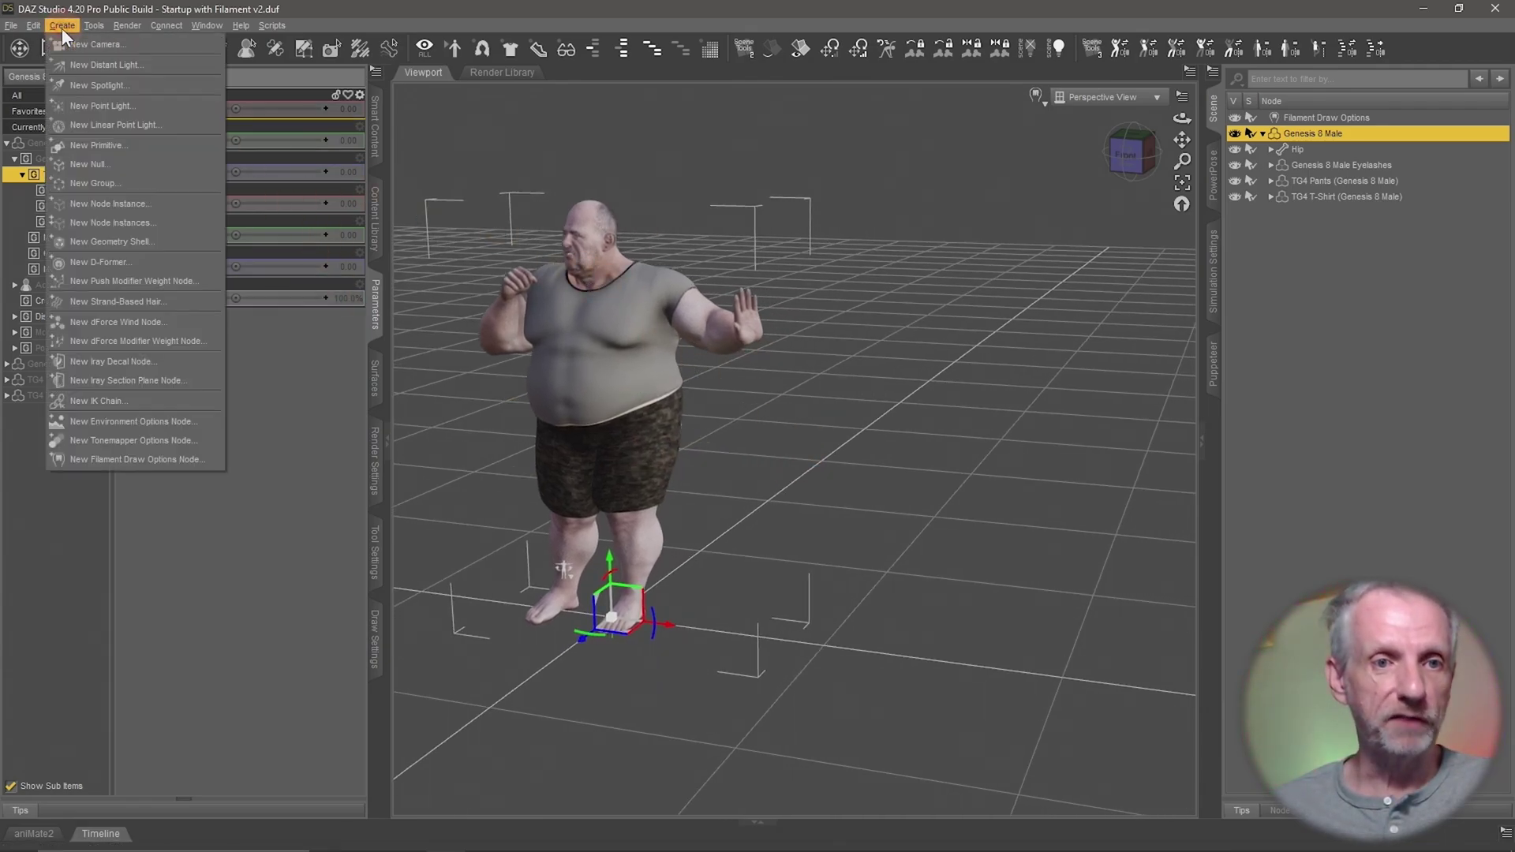
left_click(105, 144)
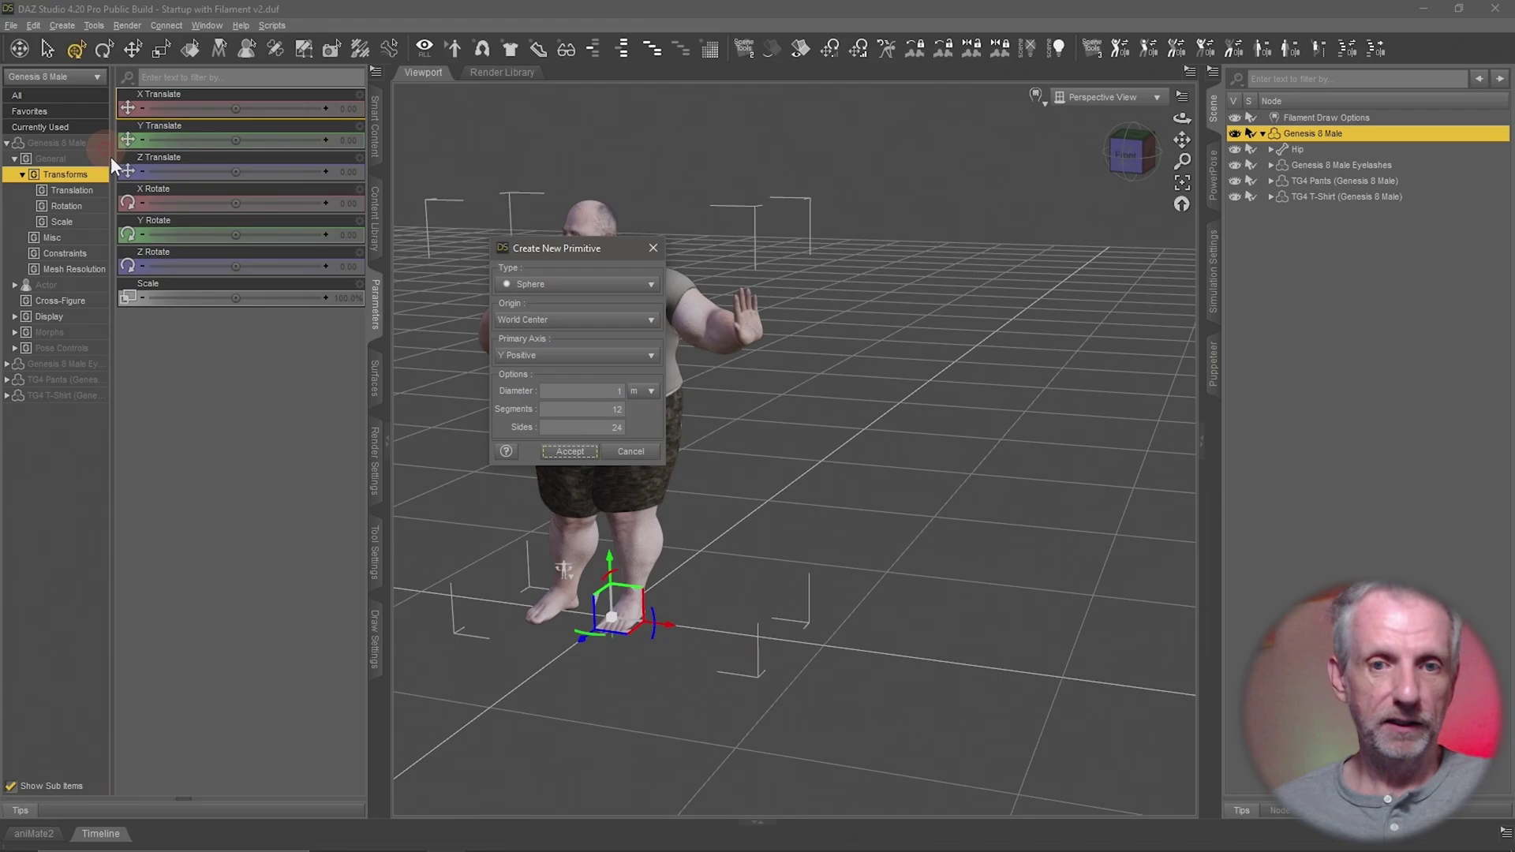
left_click(568, 284)
left_click(595, 394)
left_click(570, 452)
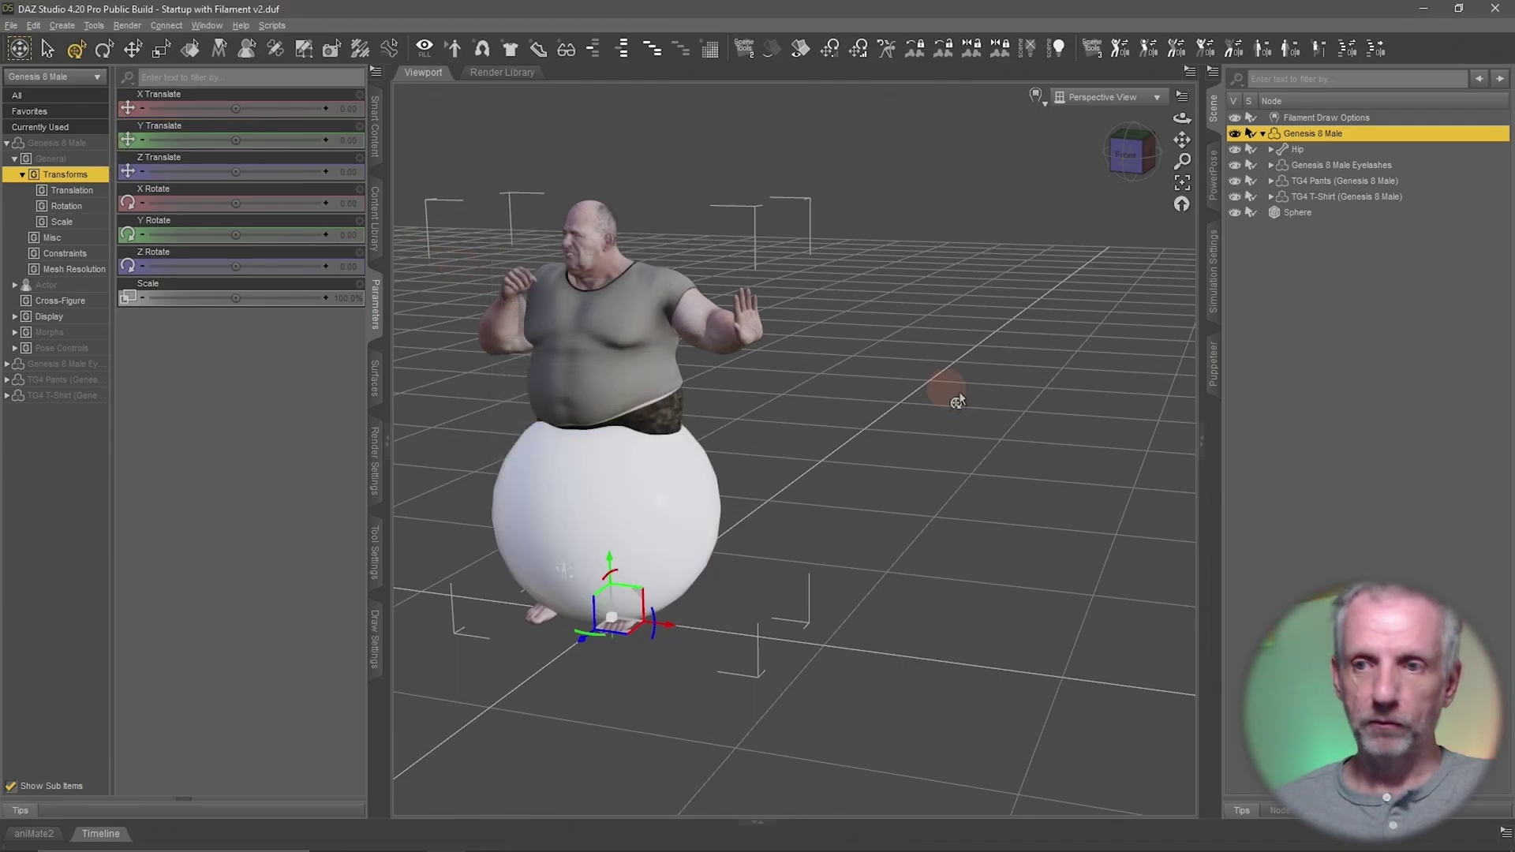
Select the sphere and move it along X to about 148.57, clear of the figure.
left_click(706, 524)
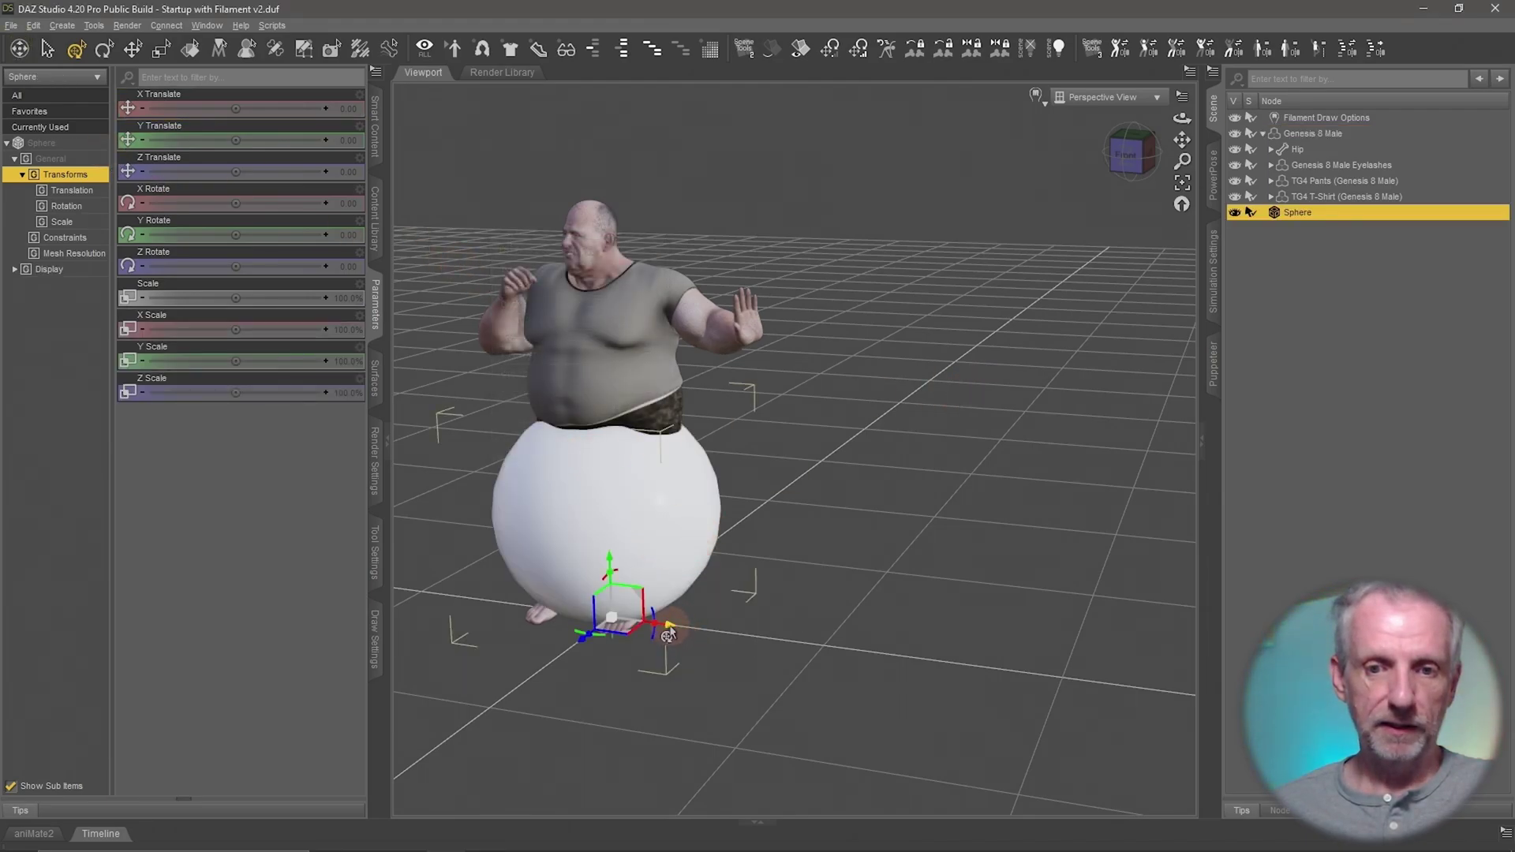
left_click_drag(668, 633, 1003, 673)
scroll(946, 557, "up", 4)
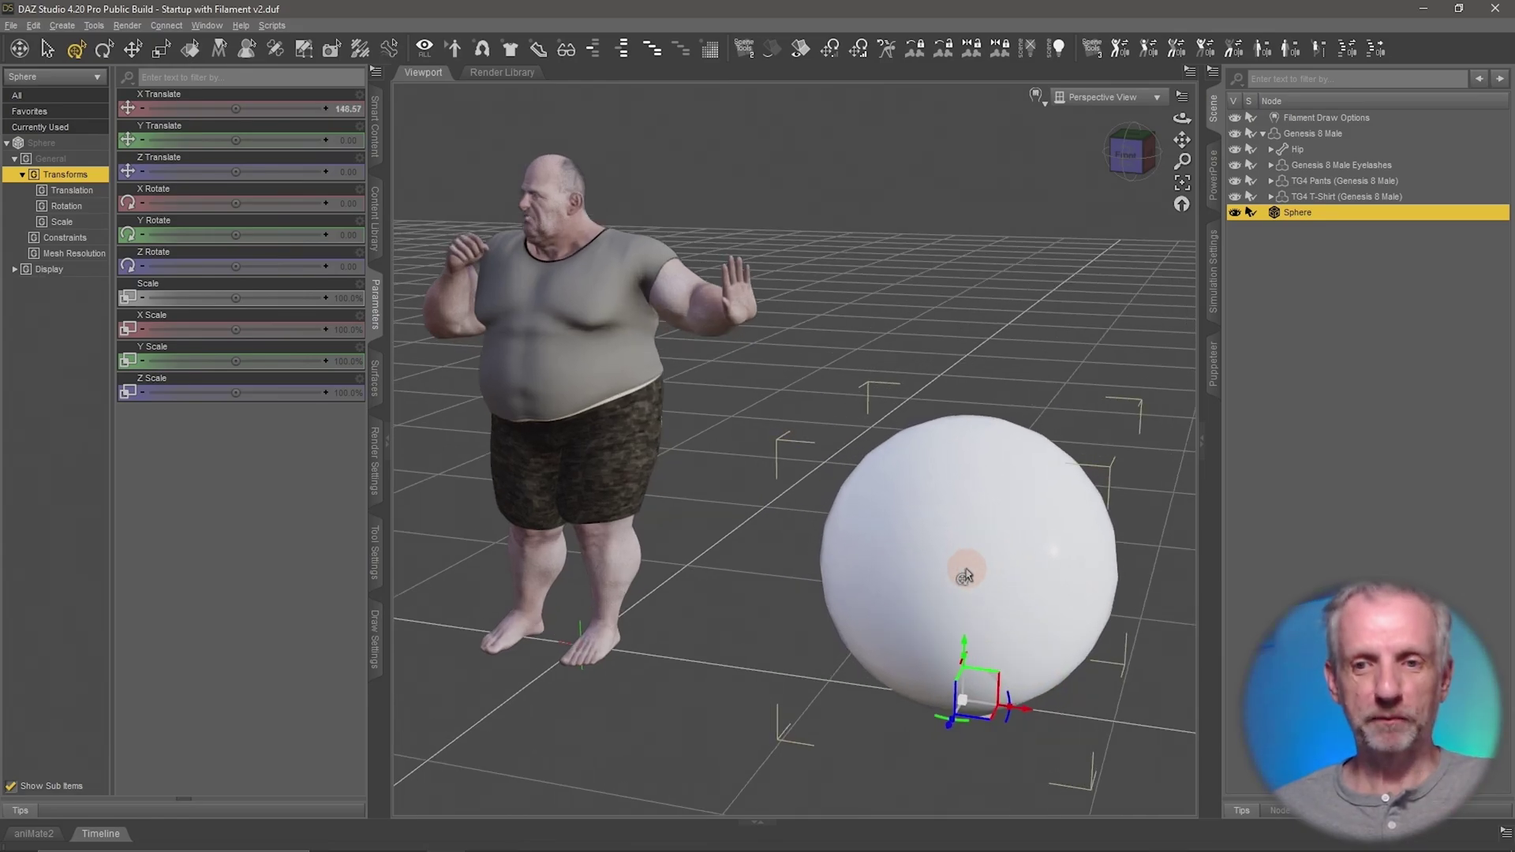
mouse_move(947, 558)
middle_mouse_down()
mouse_move(966, 534)
mouse_move(967, 558)
middle_mouse_up()
scroll(967, 568, "up", 3)
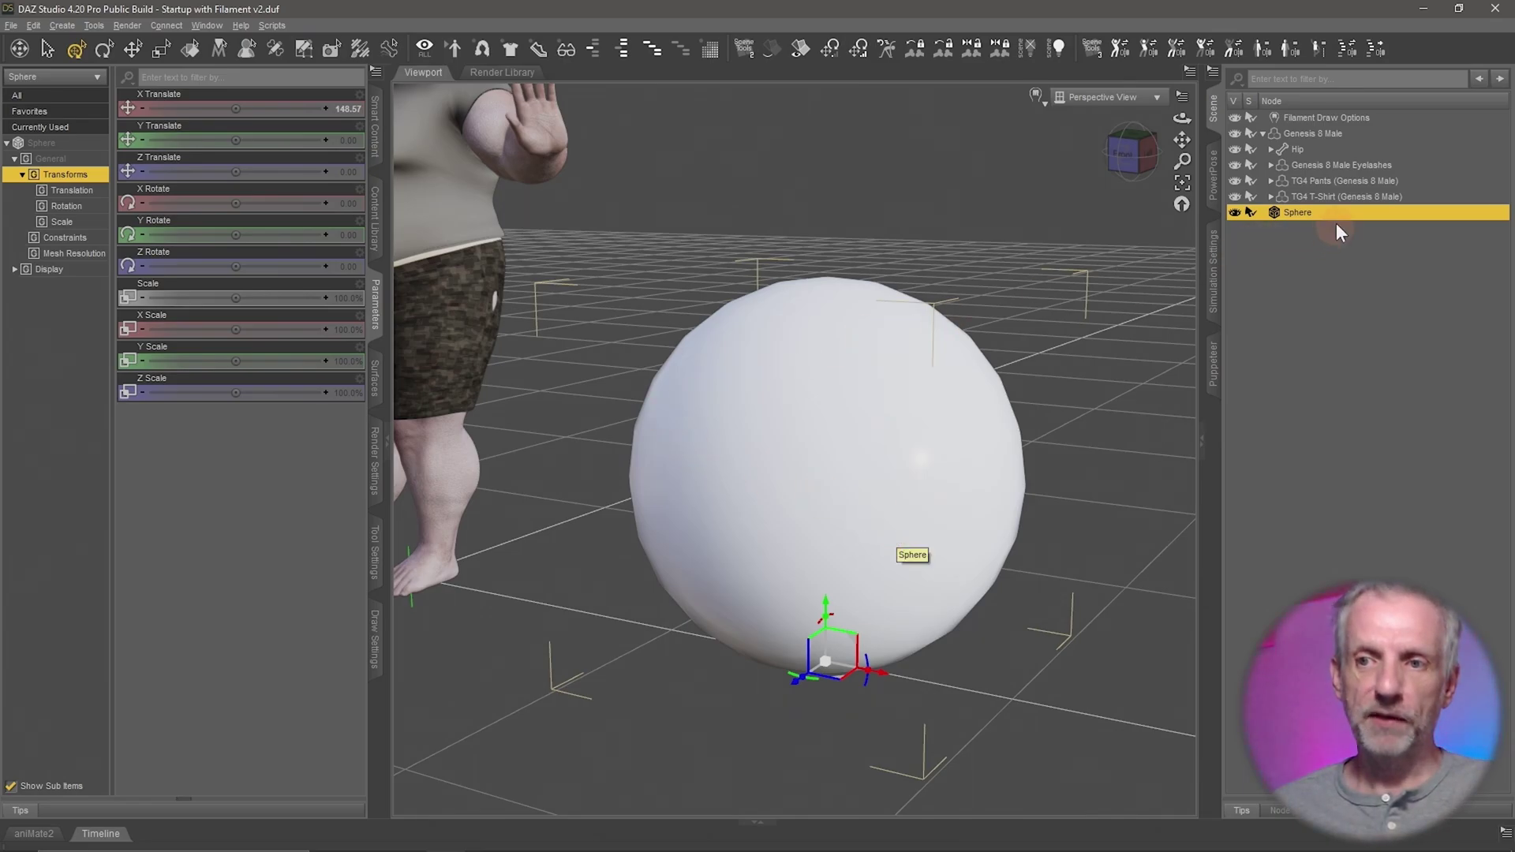
Set the base color of the sphere's Default surface to a dark grey, 0.040 in each channel.
left_click(376, 383)
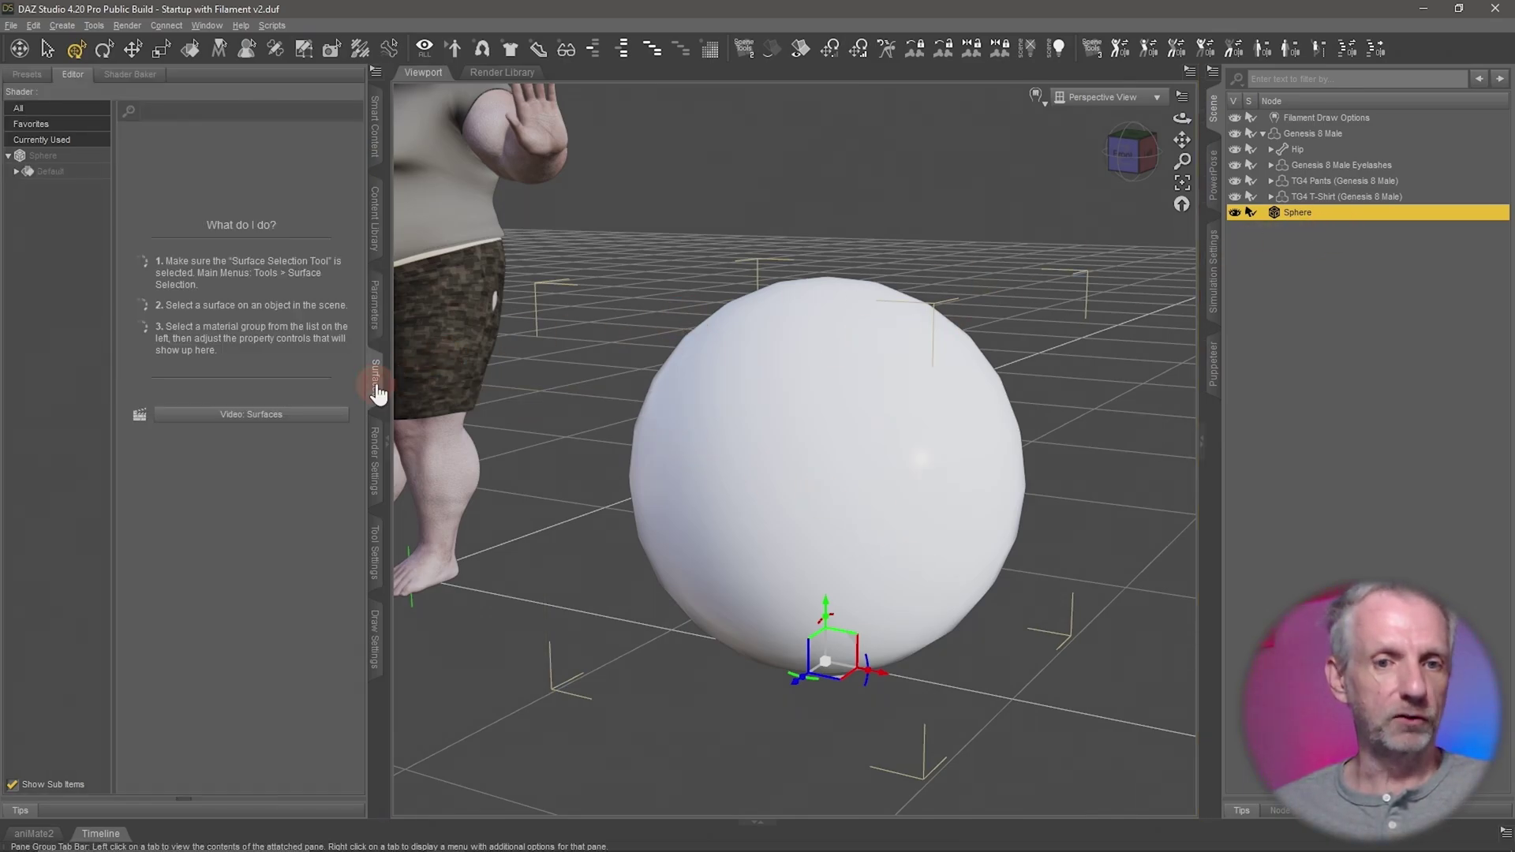
left_click(88, 172)
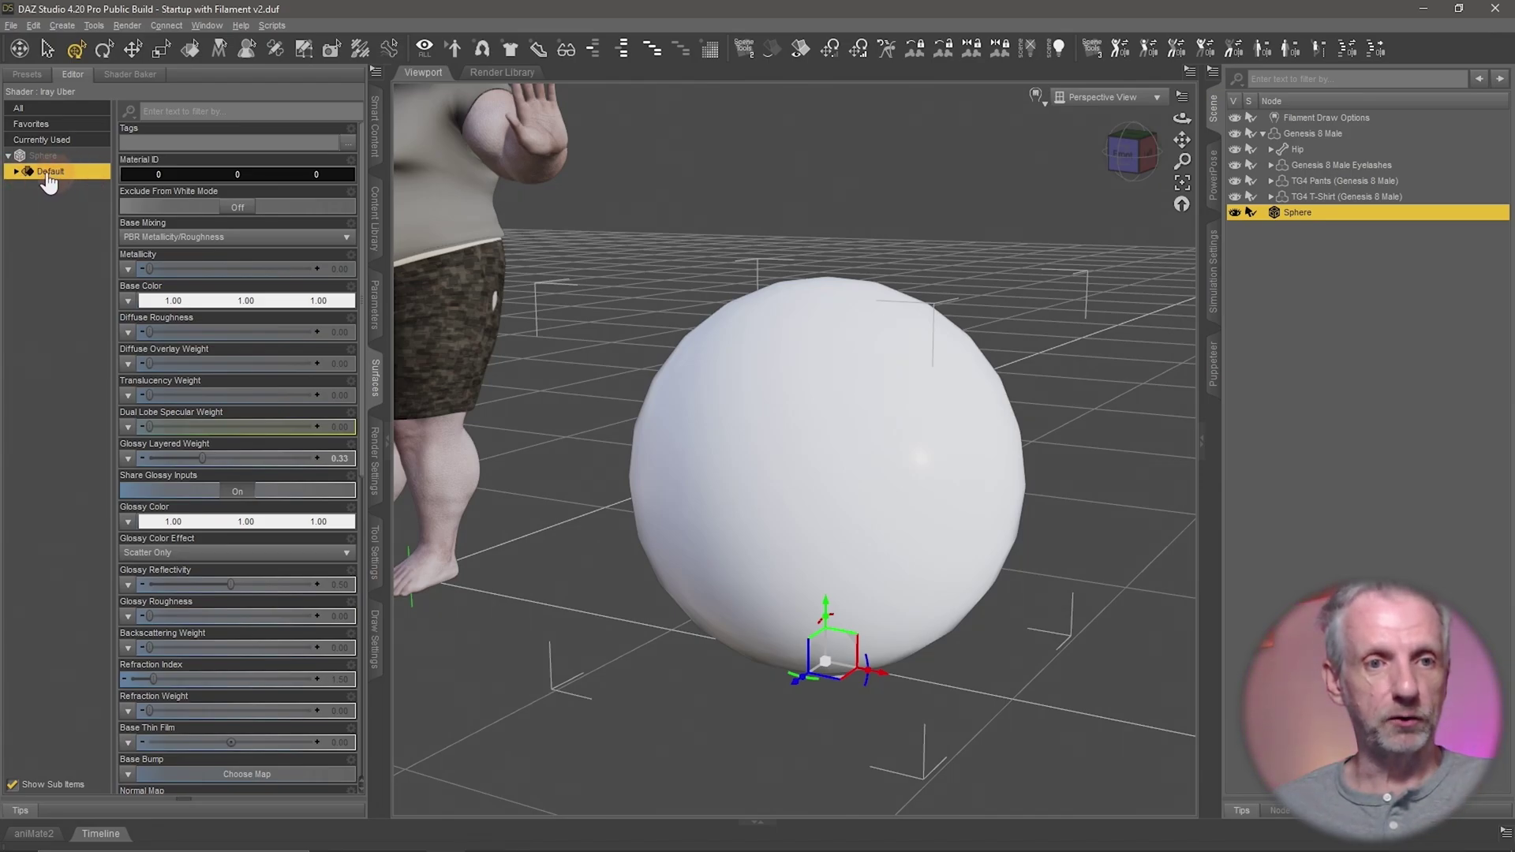
left_click(209, 303)
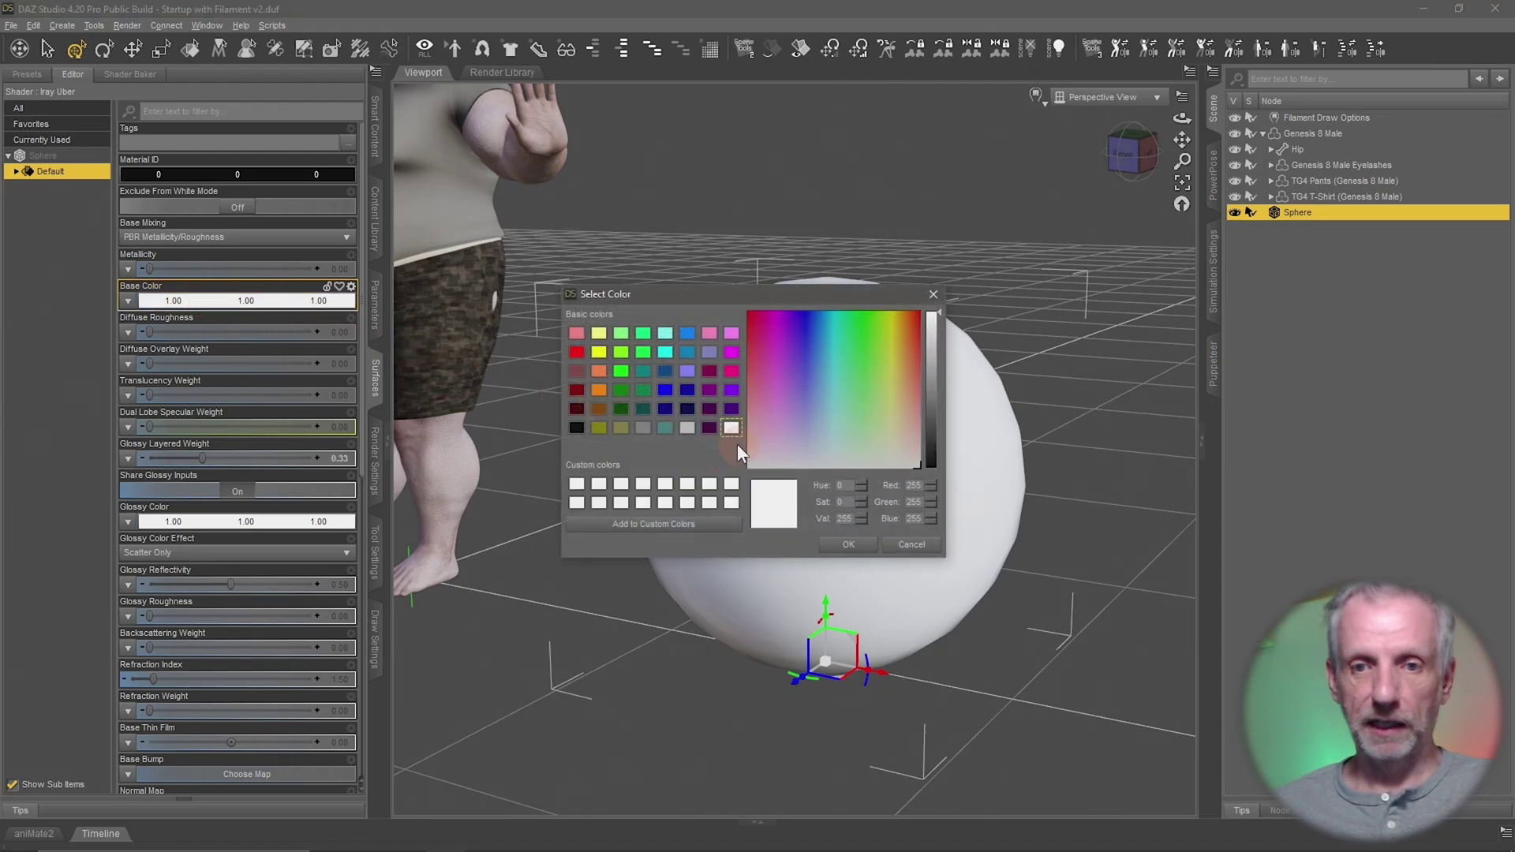
left_click_drag(935, 382, 935, 429)
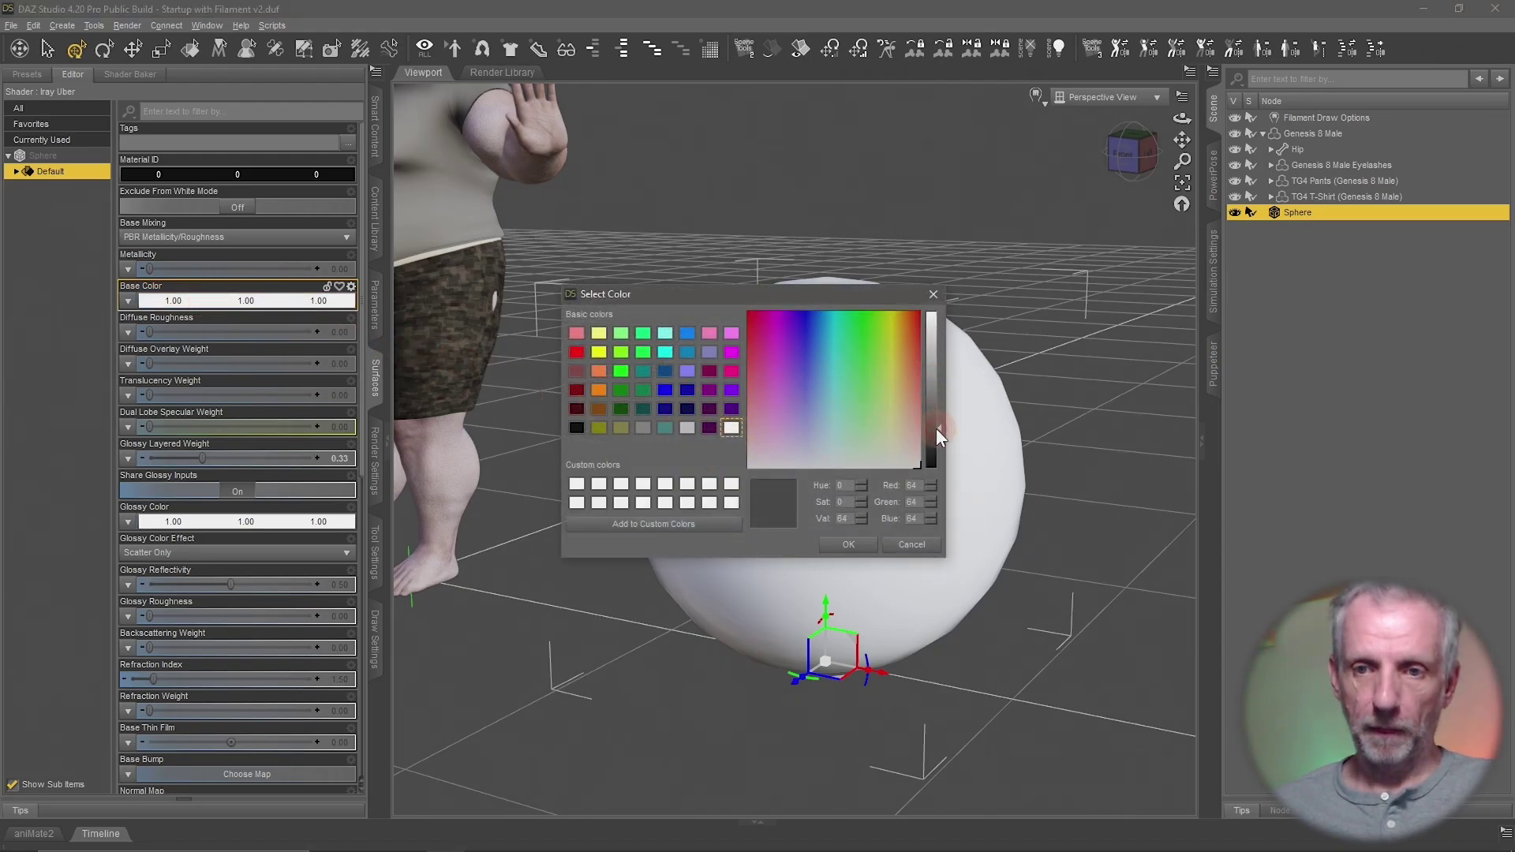
left_click(846, 544)
Raise the Glossy Roughness of the sphere's Default surface to 0.49.
left_click_drag(1020, 529, 1023, 523, "alt")
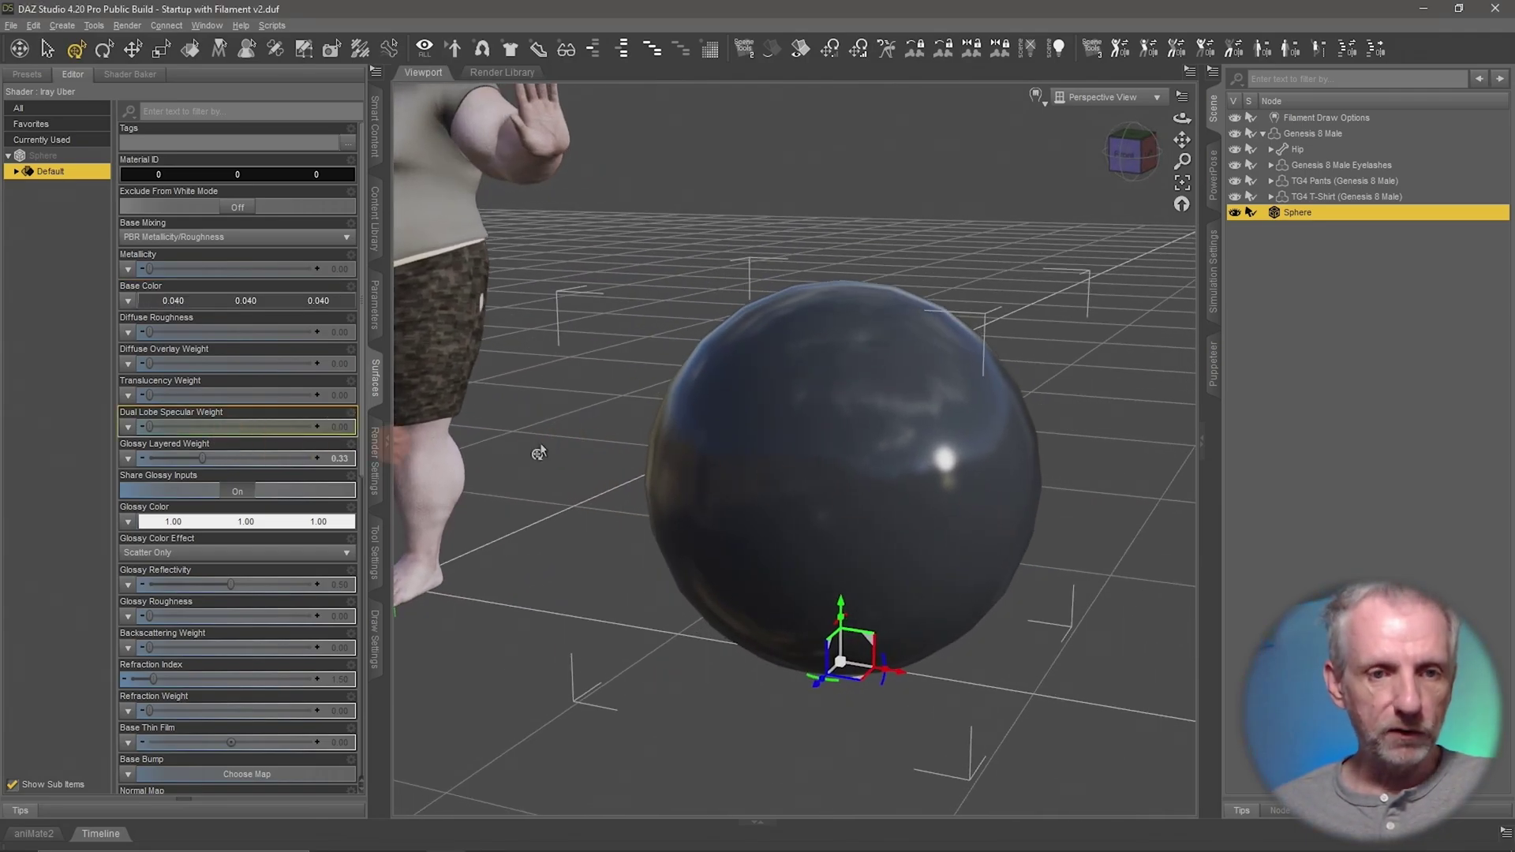
left_click_drag(977, 469, 963, 442, "alt")
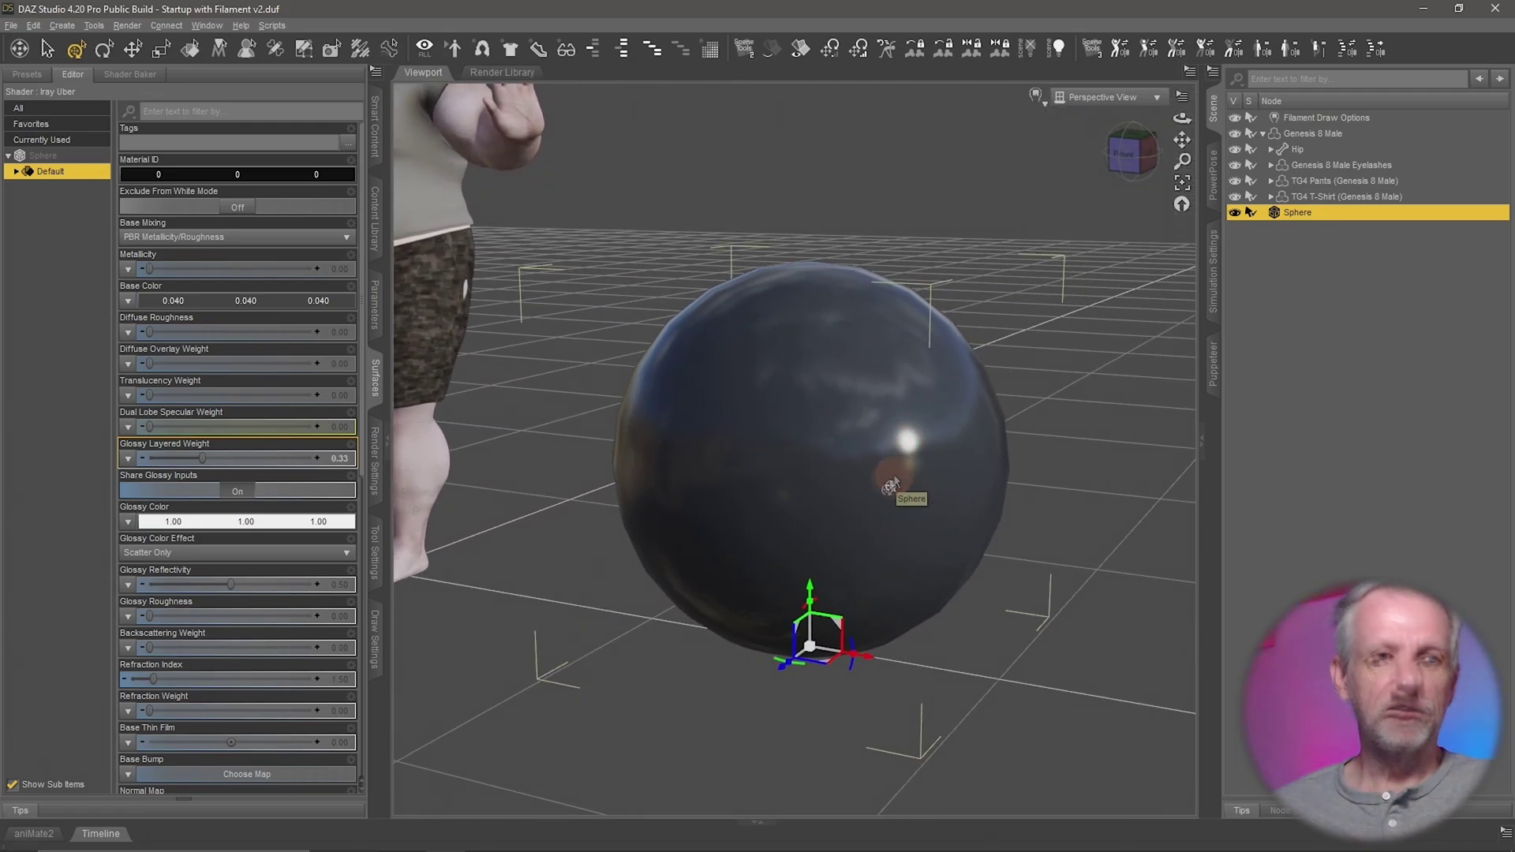
left_click_drag(163, 625, 221, 618)
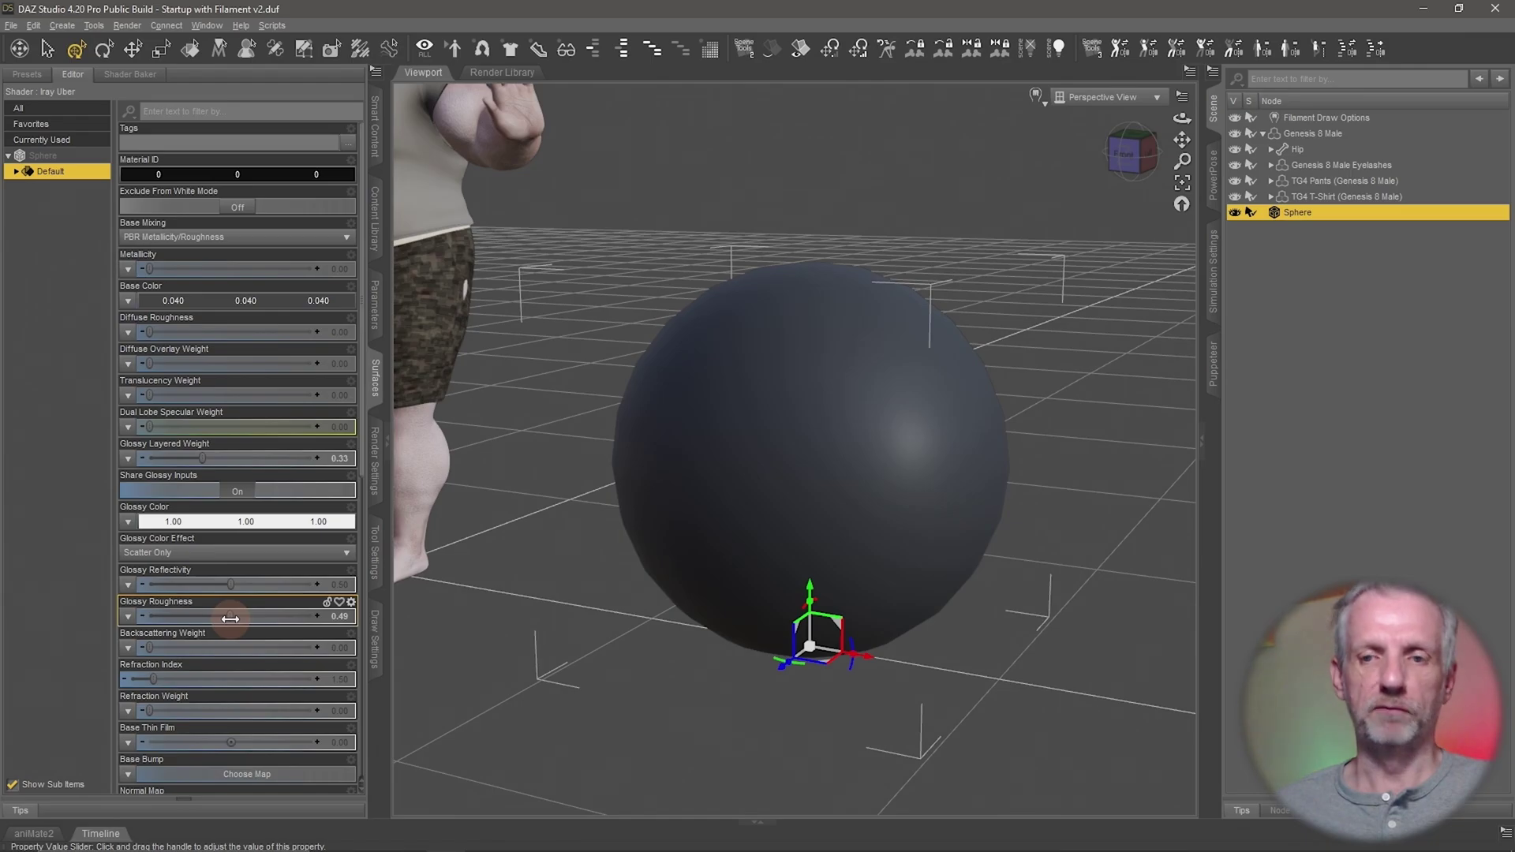
mouse_move(760, 541)
middle_mouse_down()
mouse_move(741, 541)
mouse_move(758, 549)
middle_mouse_up()
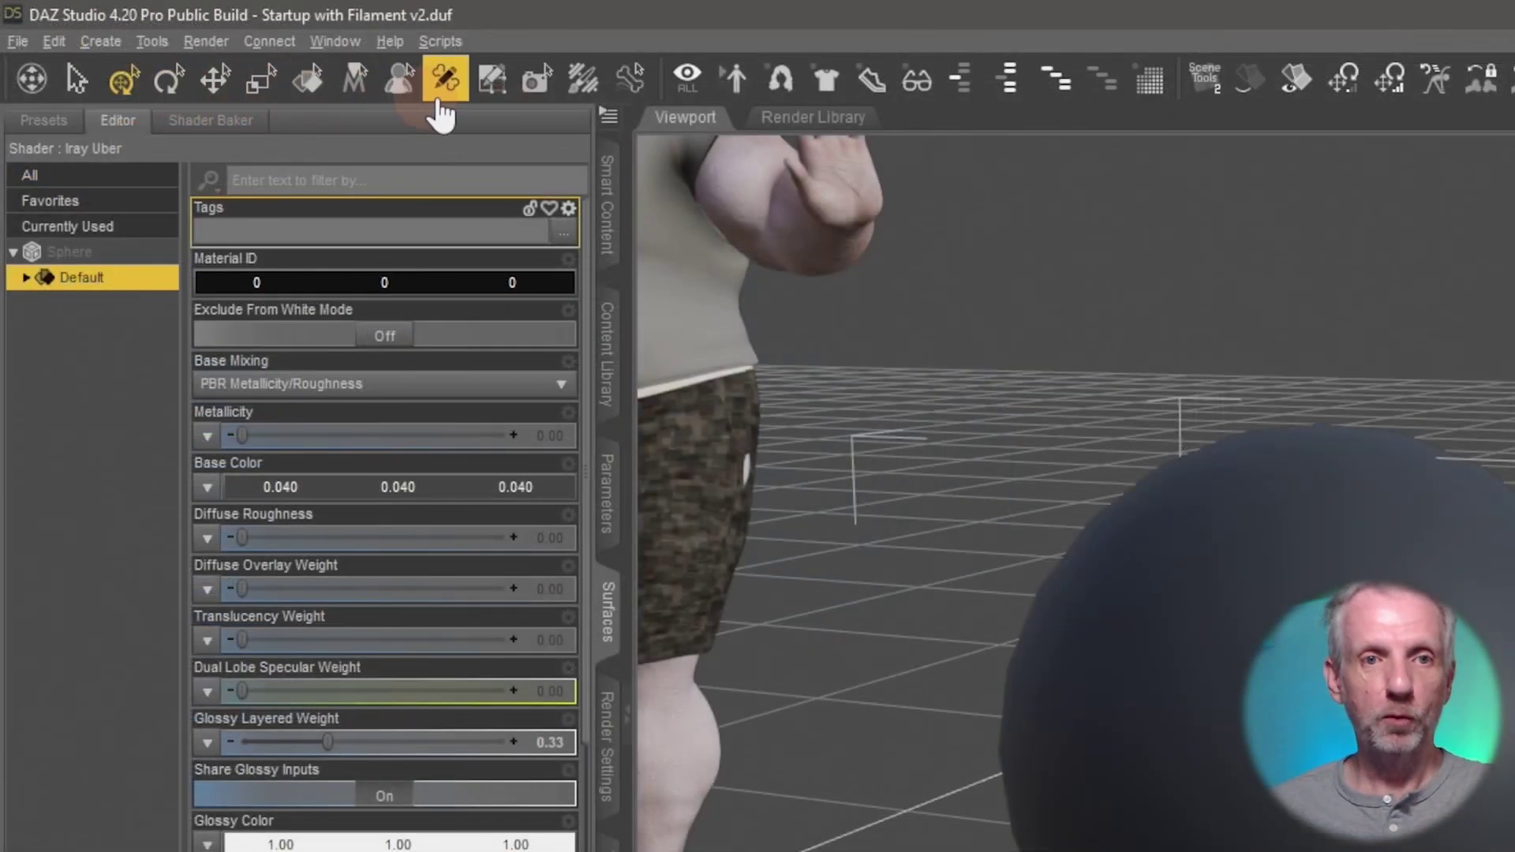
Activate the Geometry Editor tool and show its tool settings for the sphere.
left_click(498, 100)
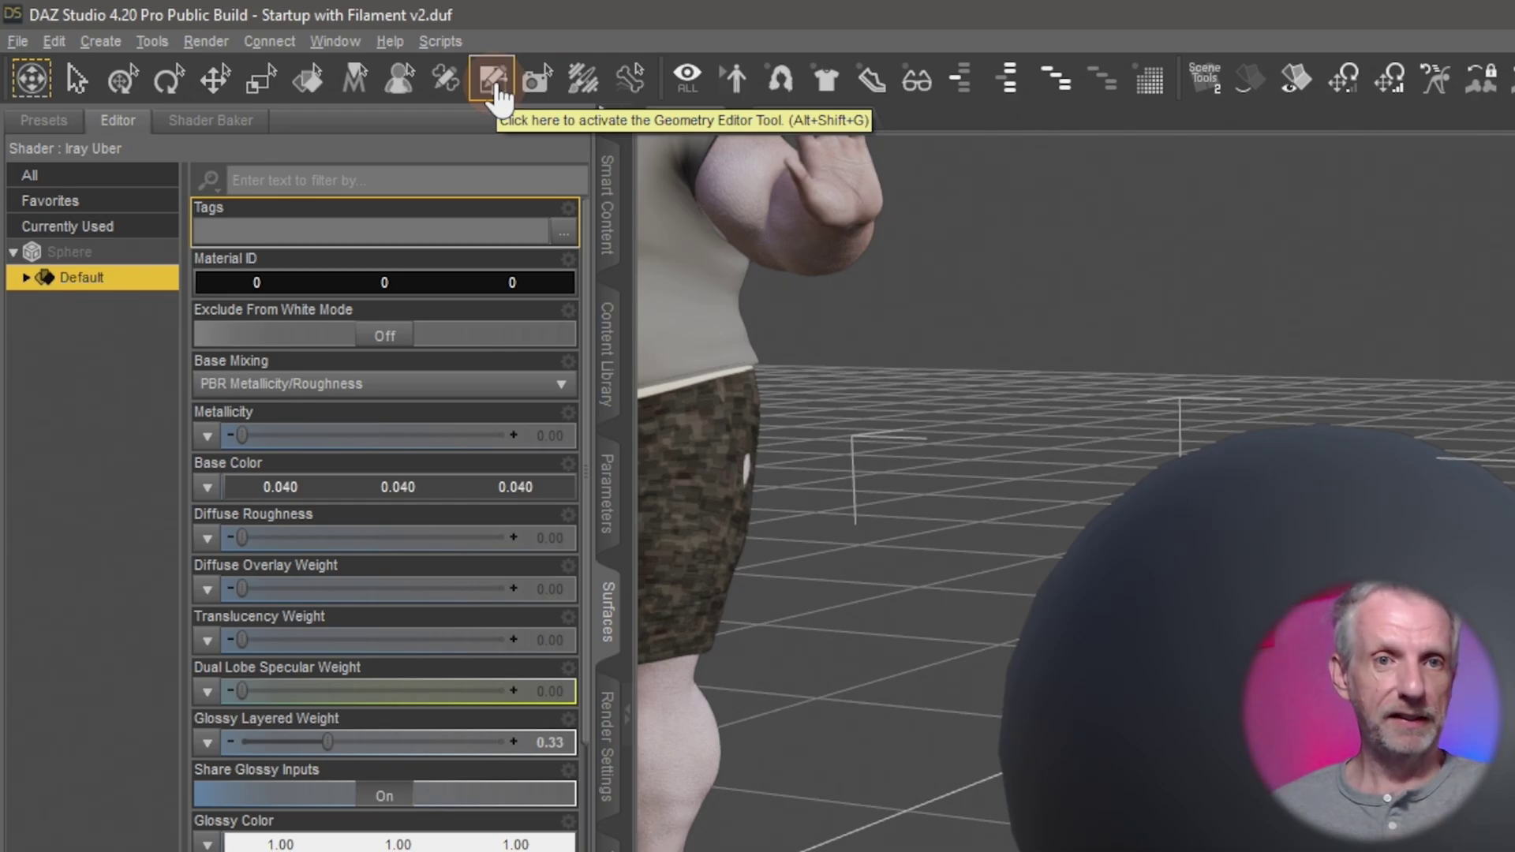
left_click(156, 44)
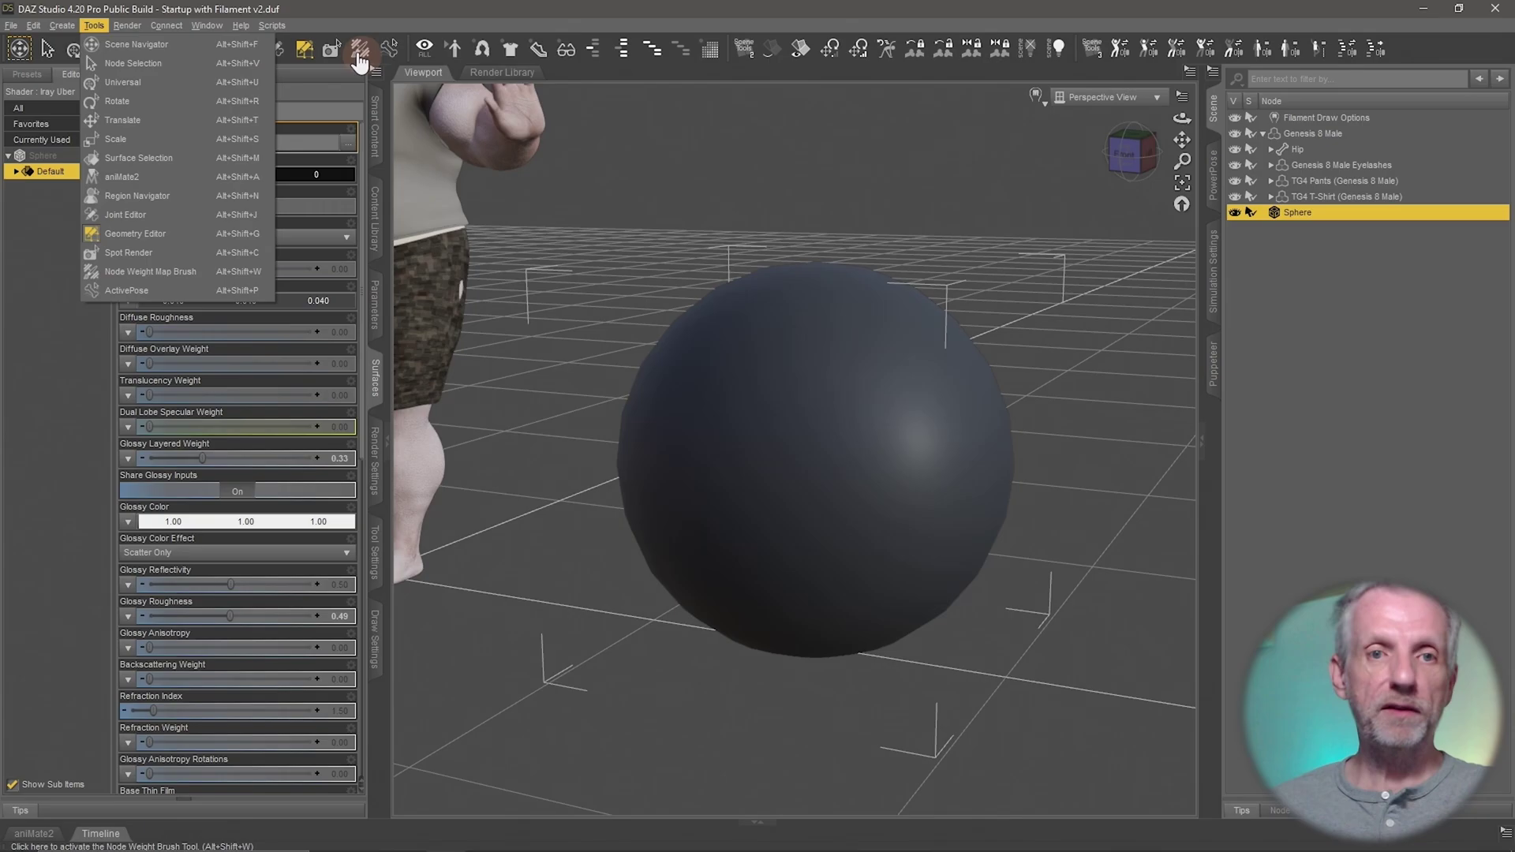
left_click(359, 62)
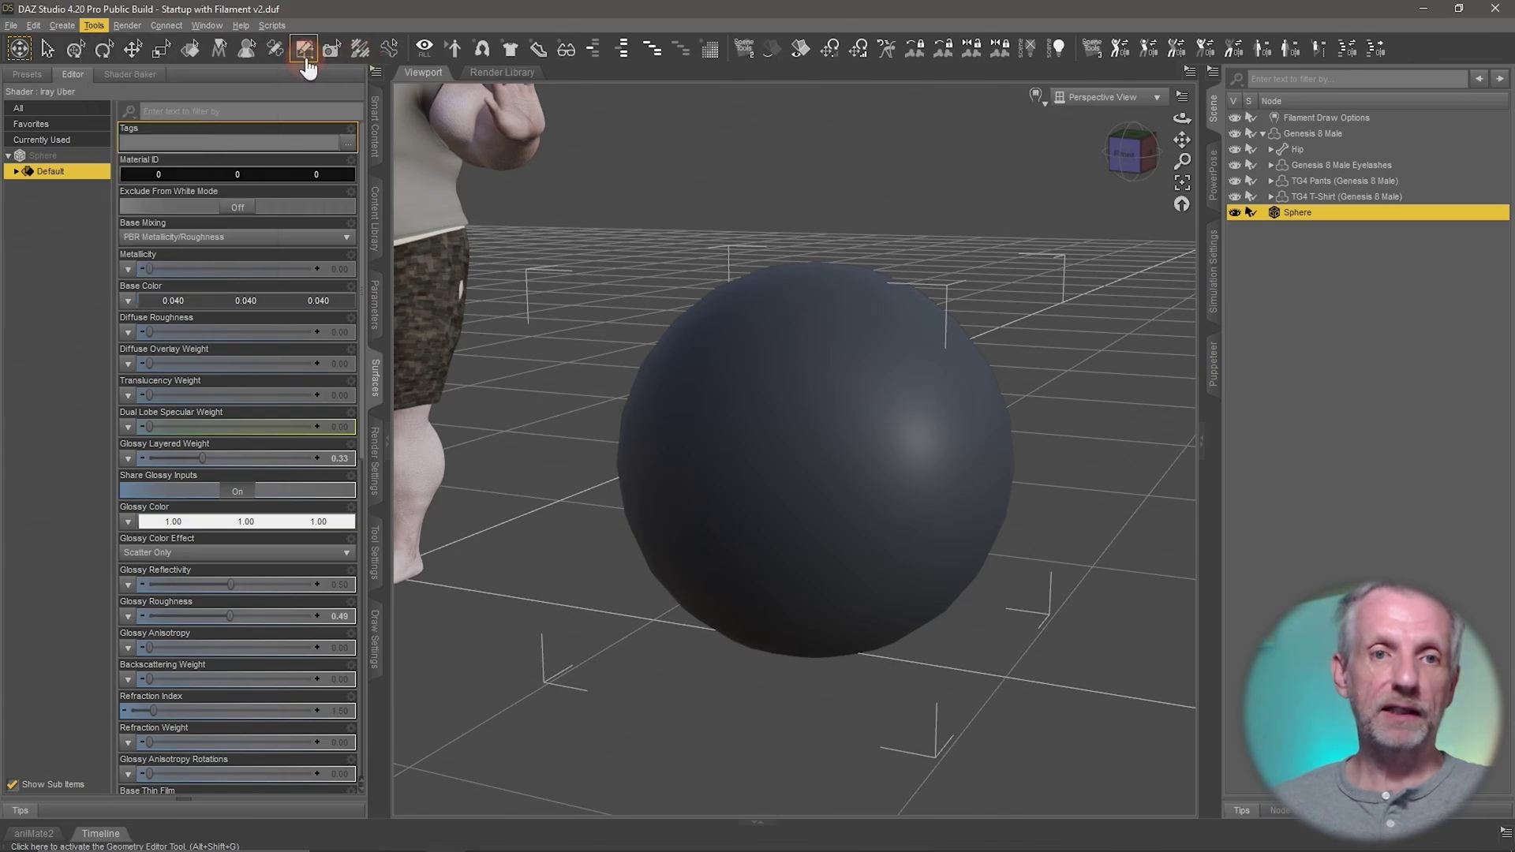
left_click(377, 579)
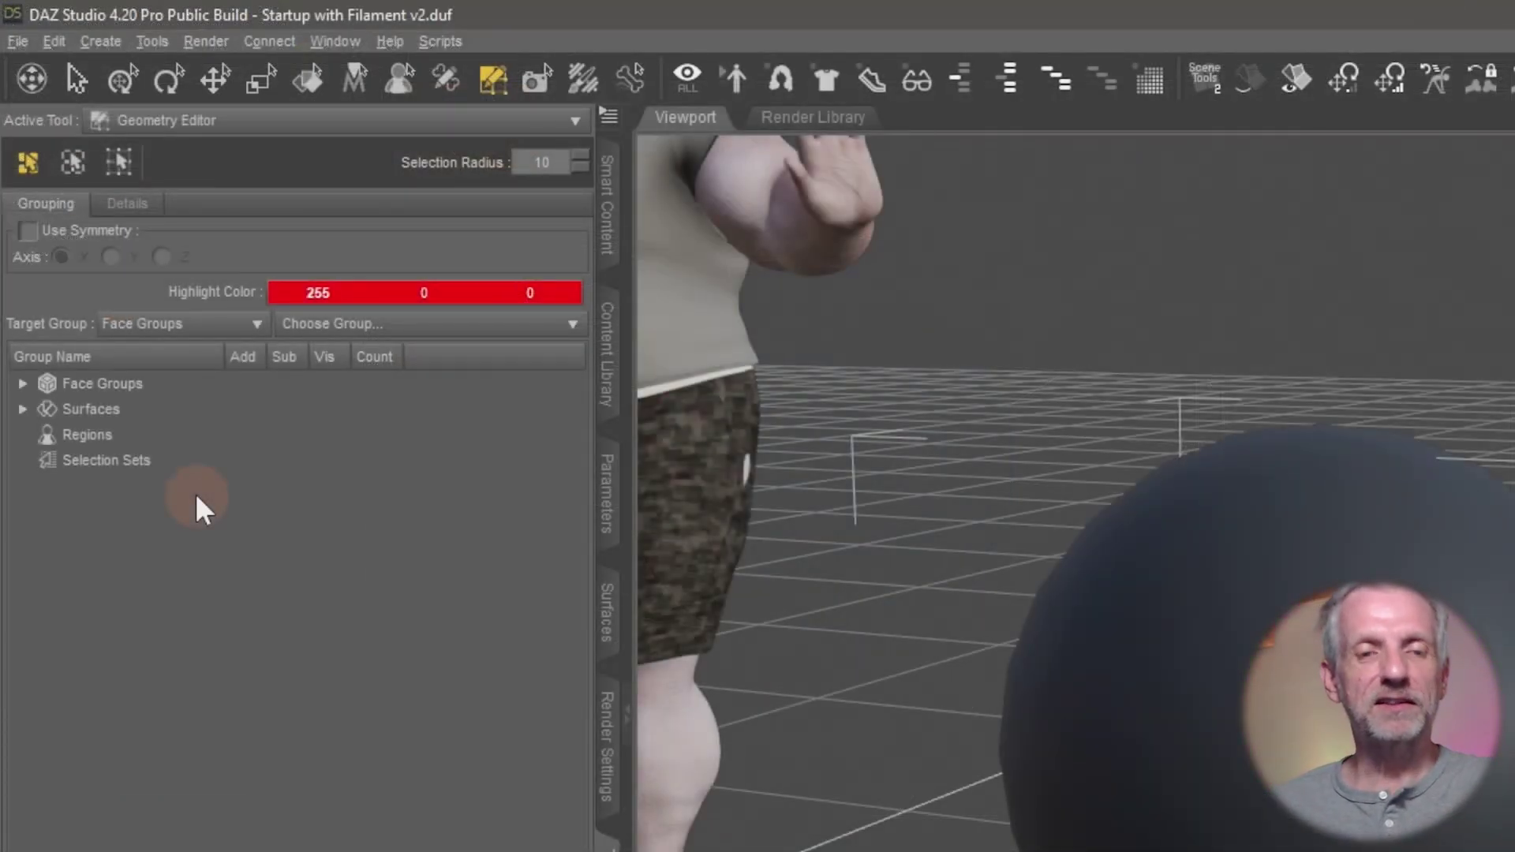
Look through the sphere's geometry group types: Face Groups, Surfaces, Regions and Selection Sets.
left_click(135, 383)
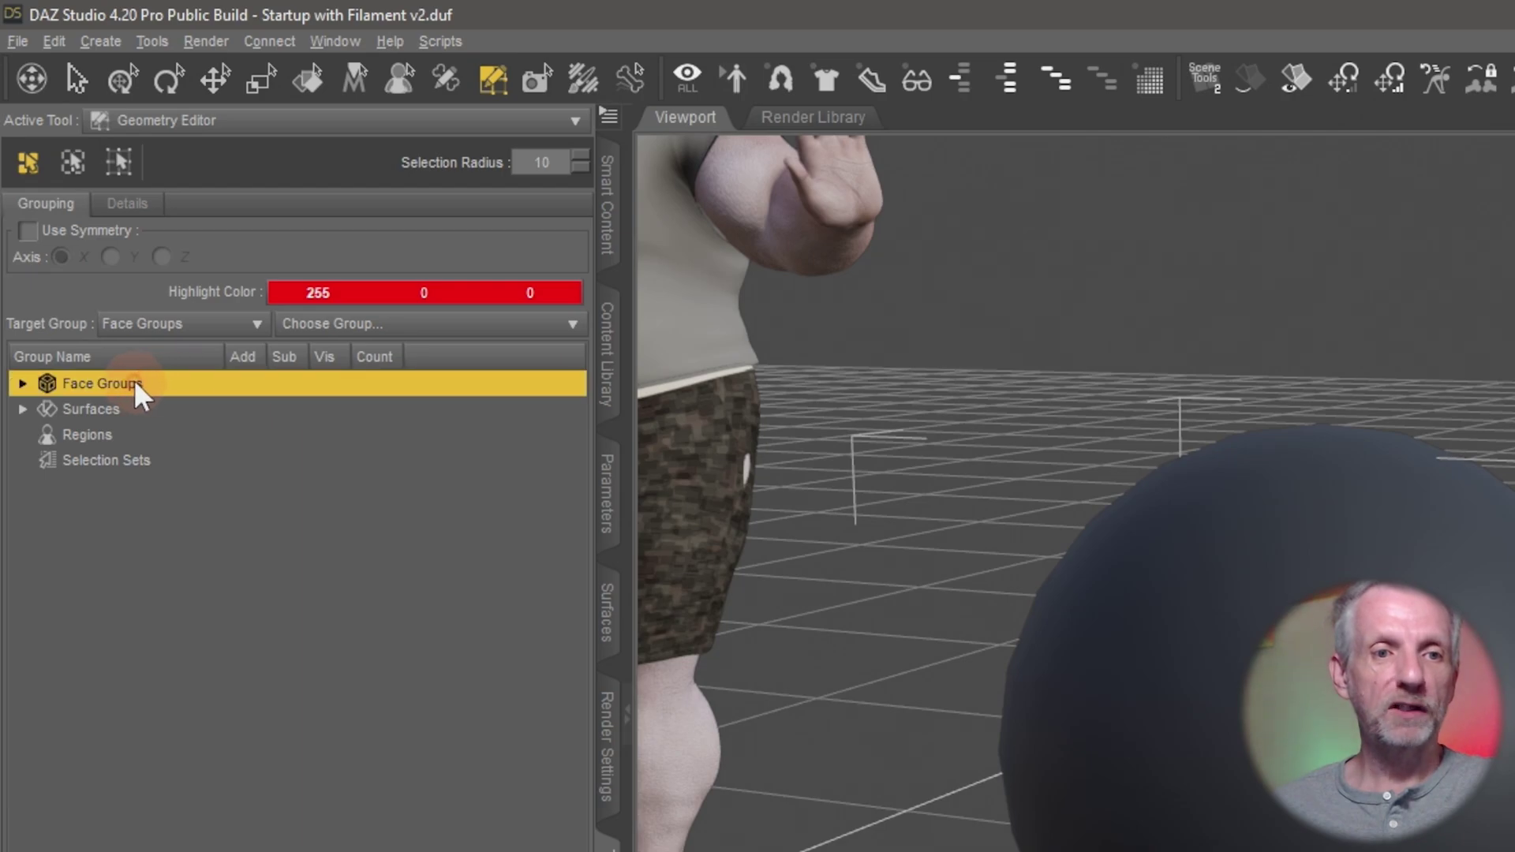
left_click(158, 407)
left_click(161, 435)
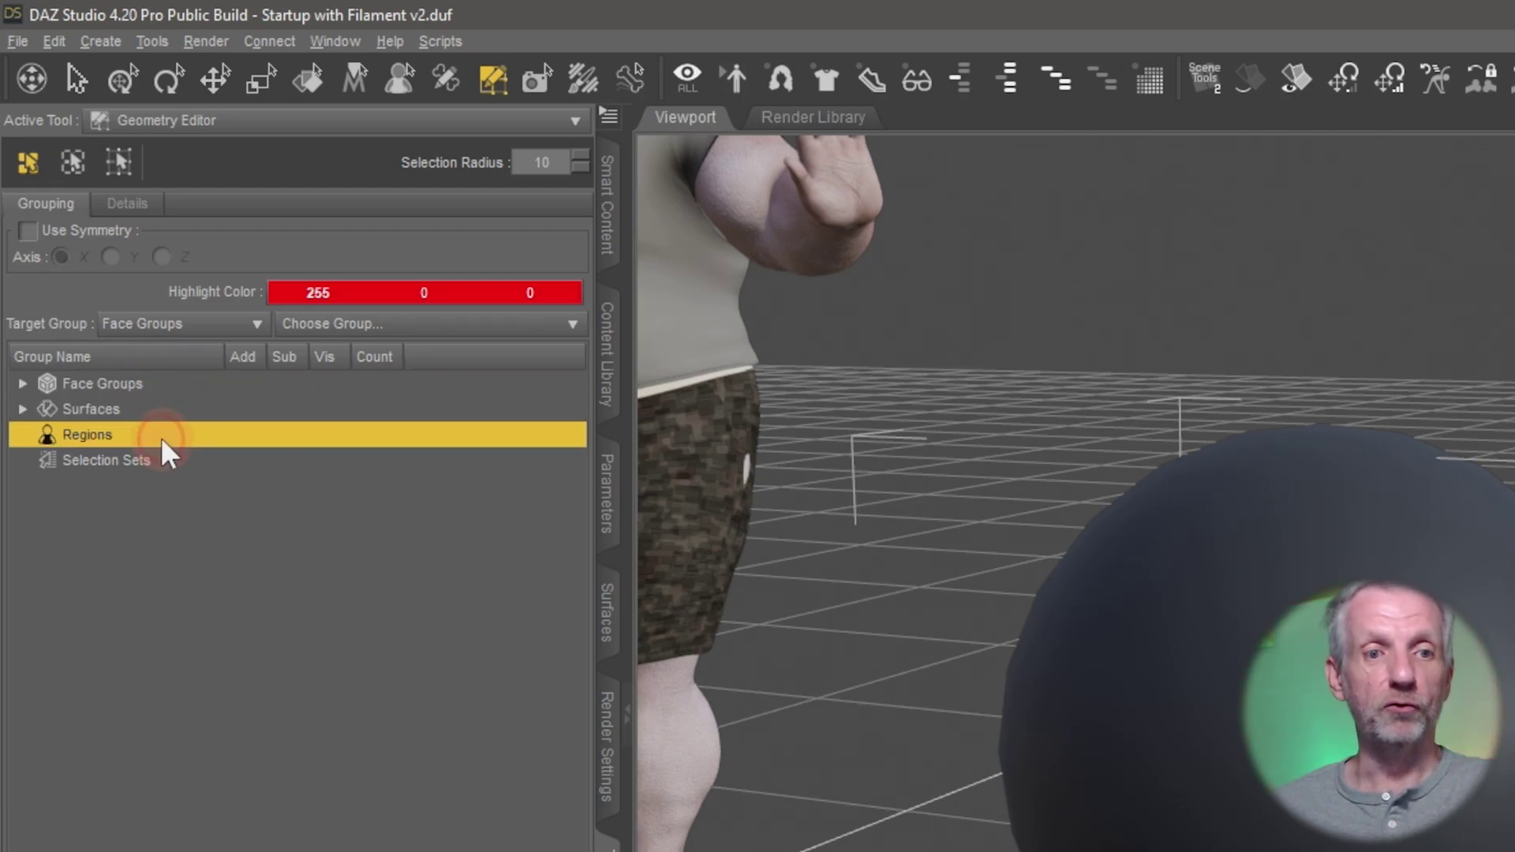
left_click(150, 461)
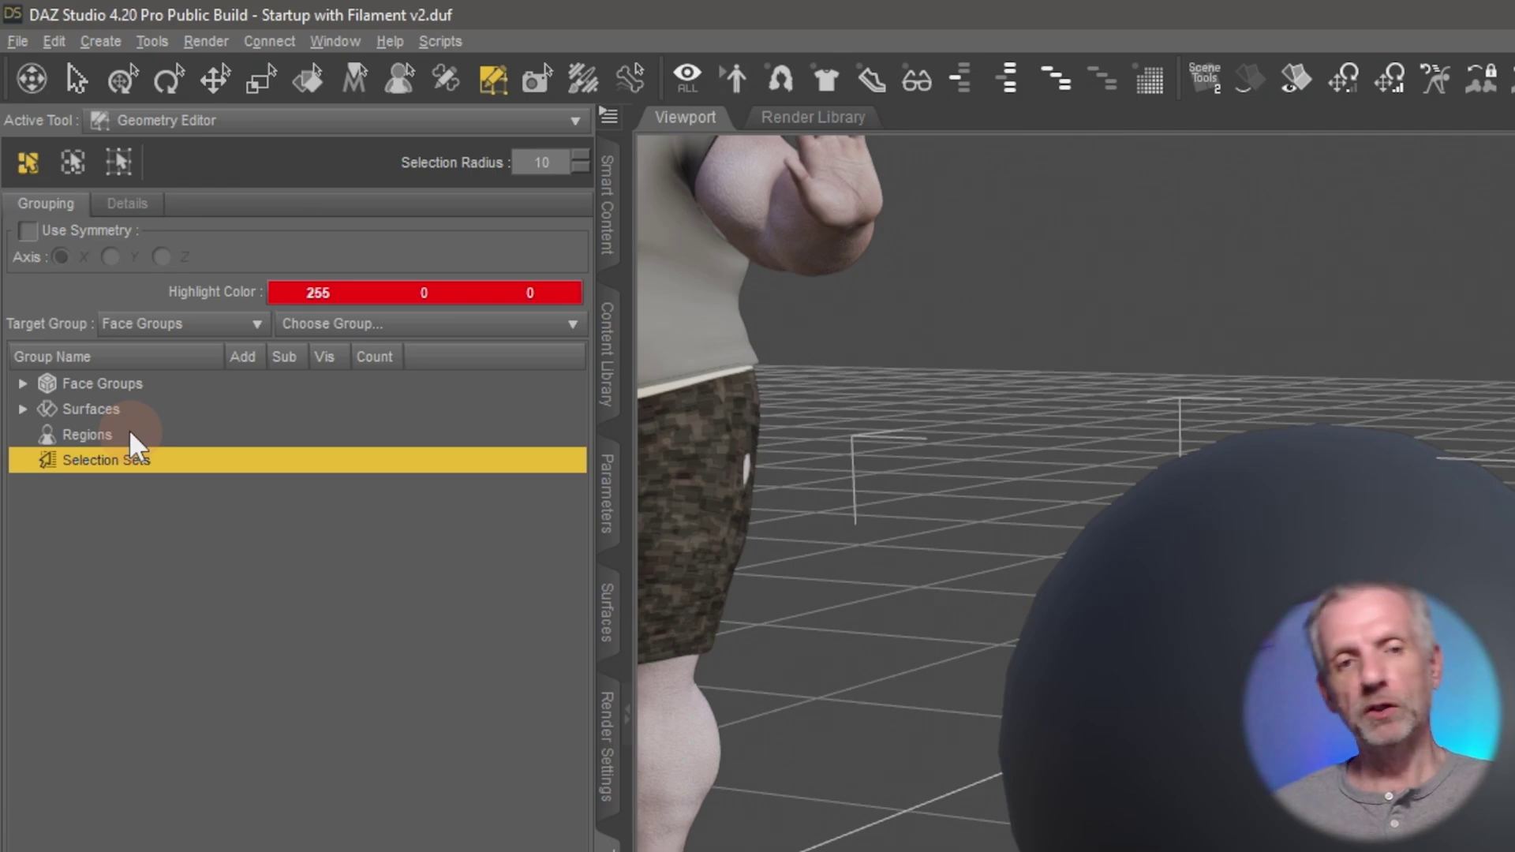
left_click(22, 384)
left_click(23, 384)
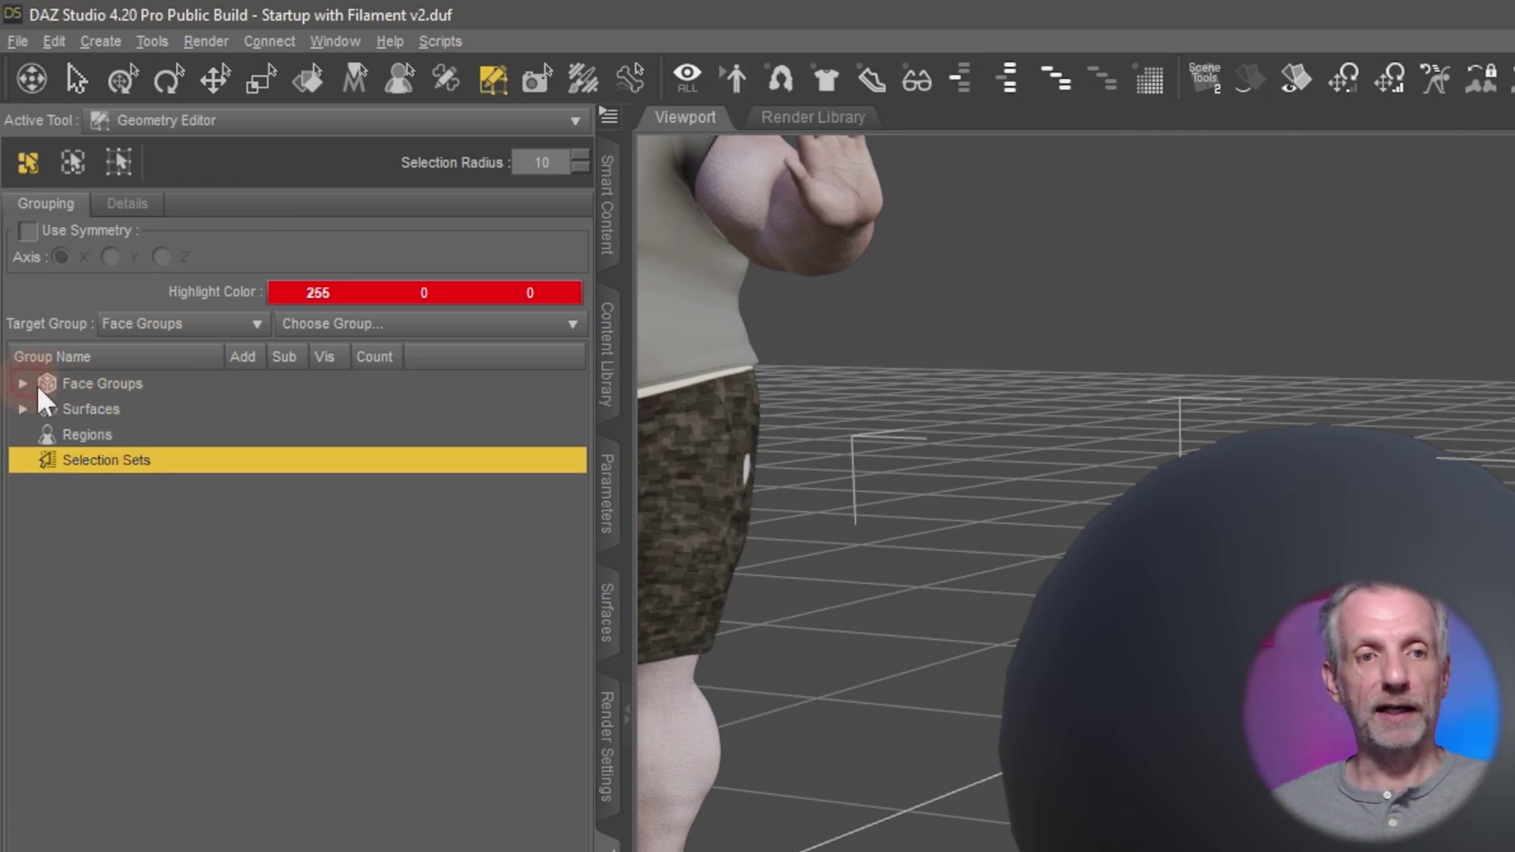
Rename the sphere's Default surface group to Test.
left_click(98, 407)
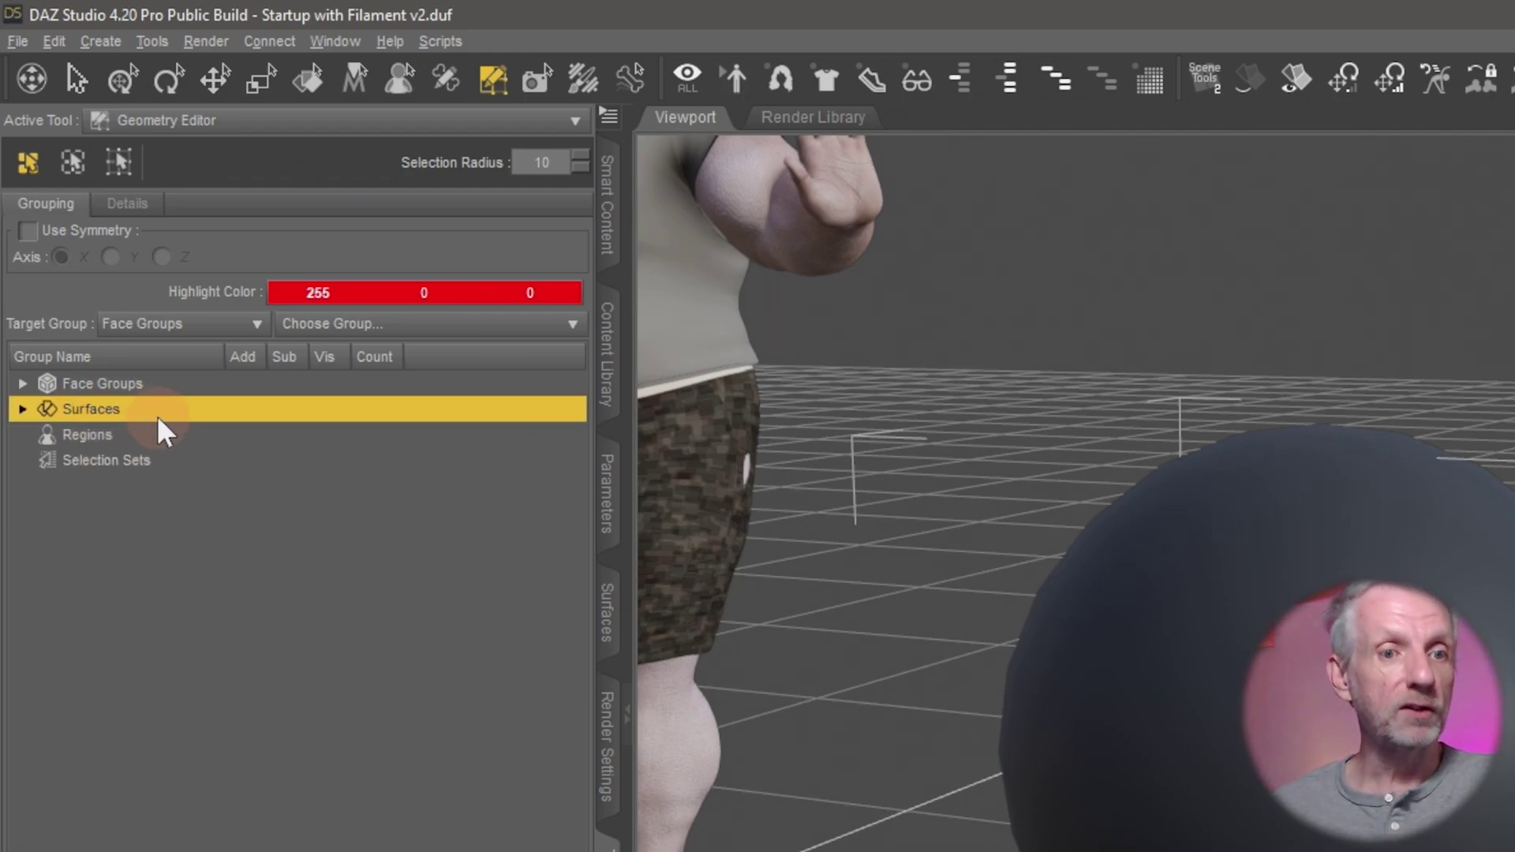
left_click(22, 409)
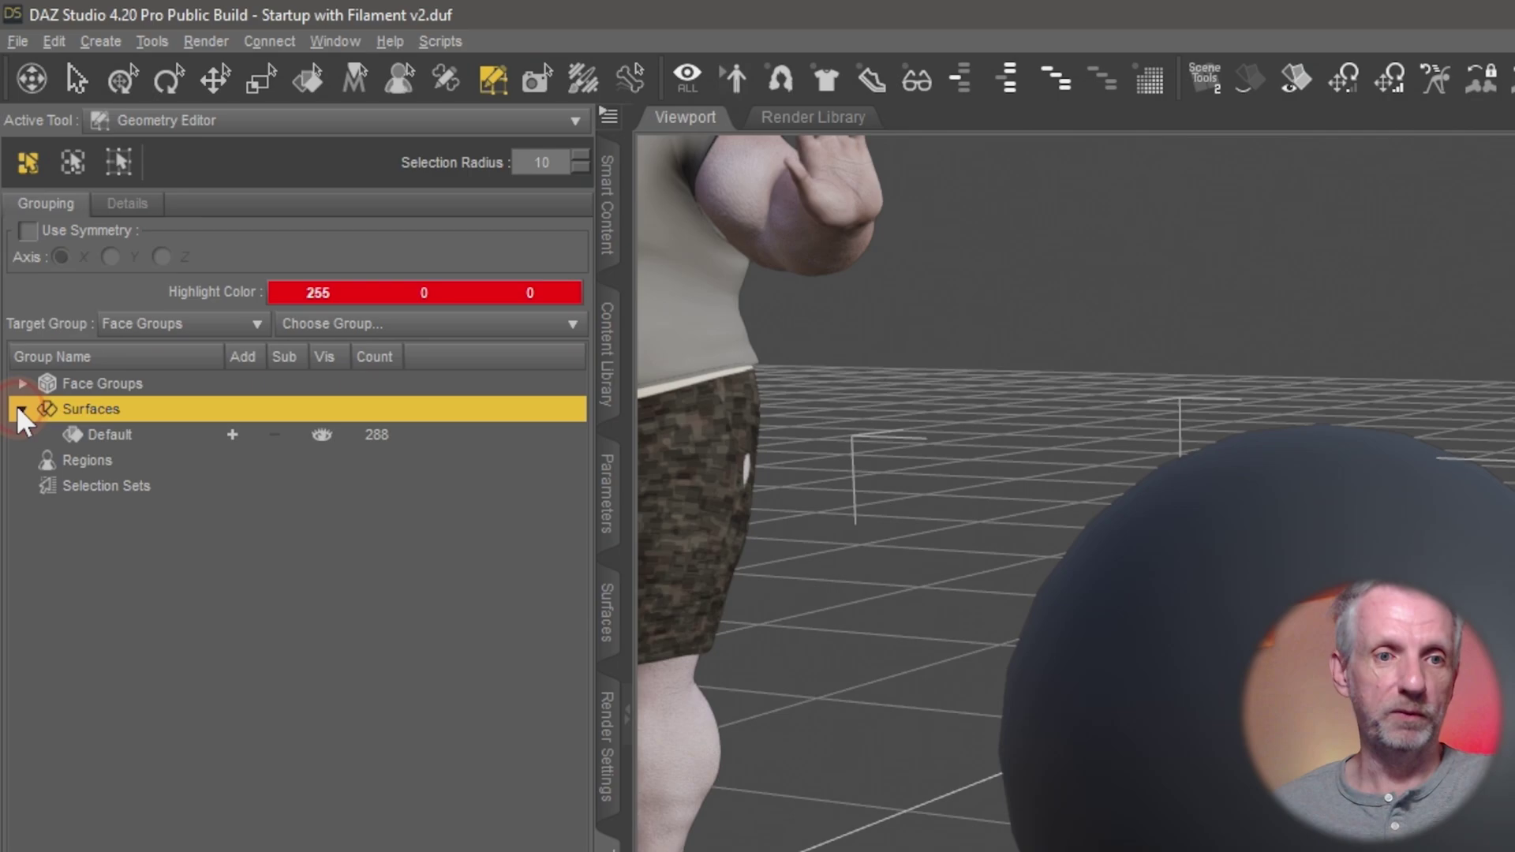
left_click(119, 437)
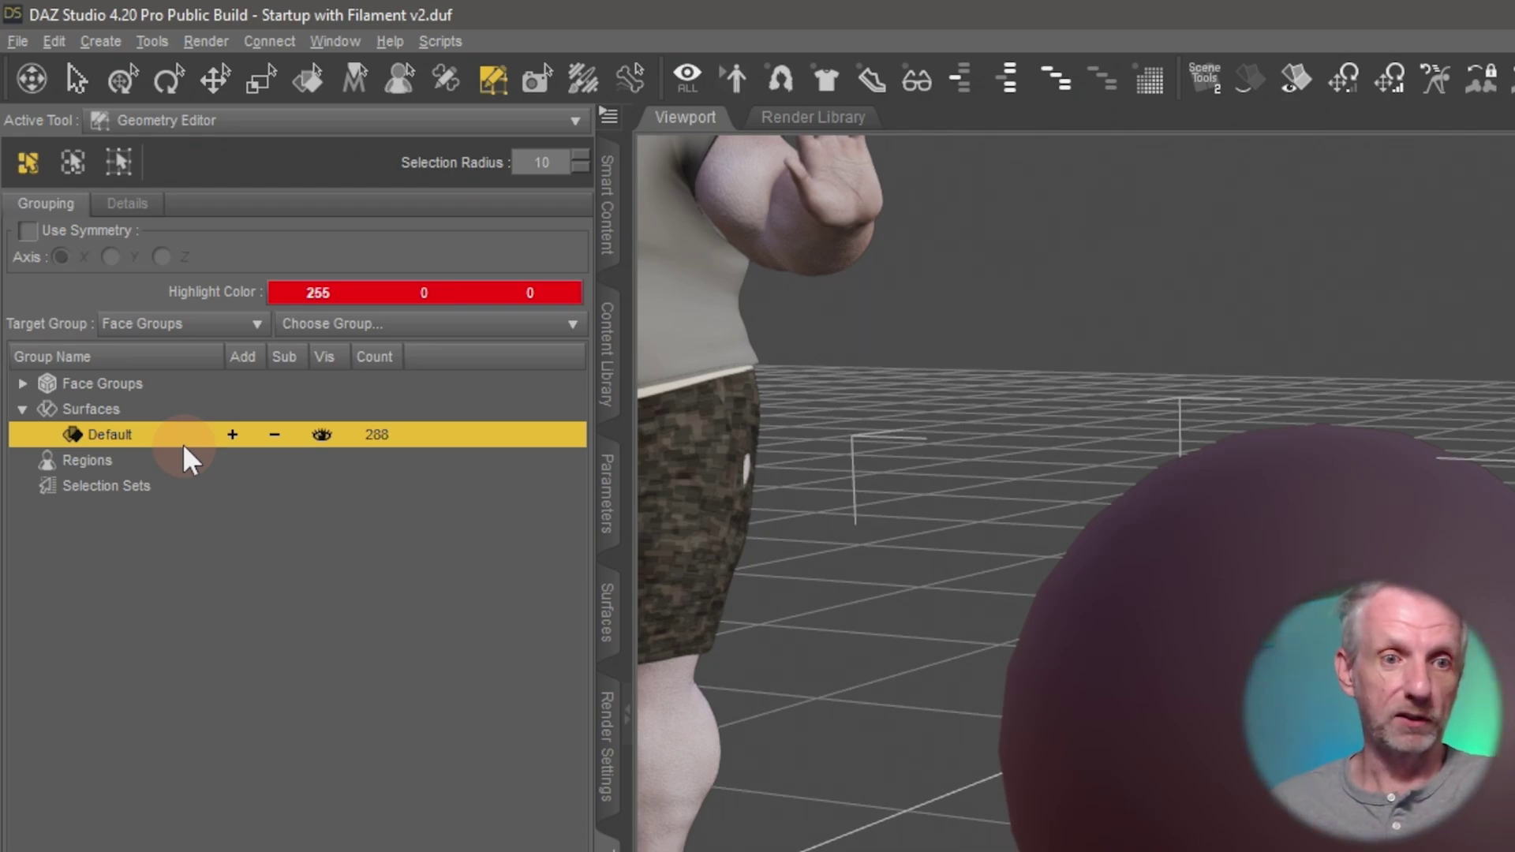
double_click(118, 434)
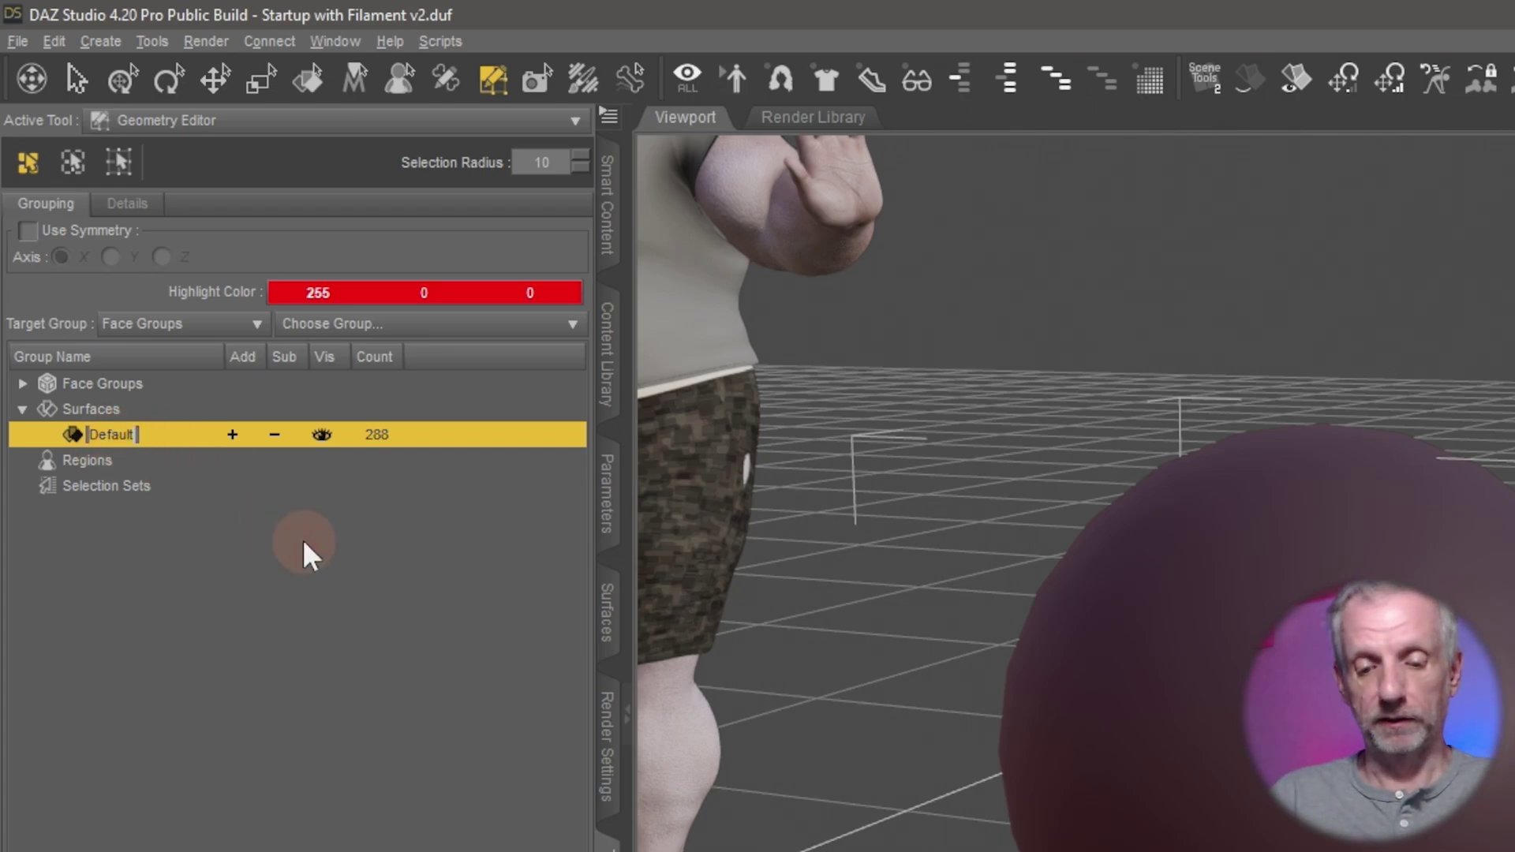
type("Test")
key("Return")
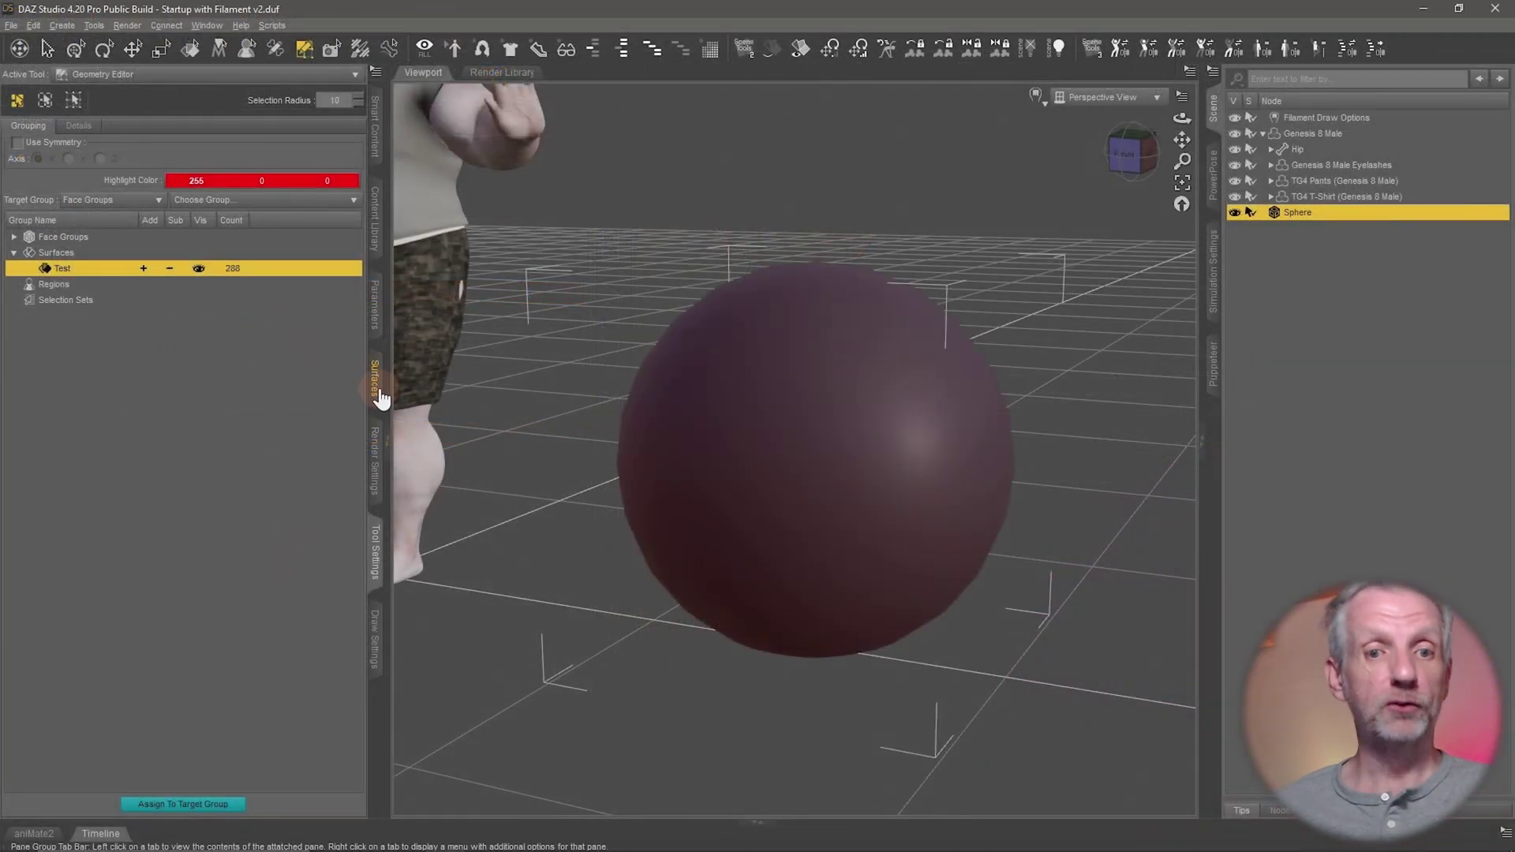
Check the Test surface name in the sphere's surface settings and return to the Geometry Editor's tool settings.
left_click(374, 383)
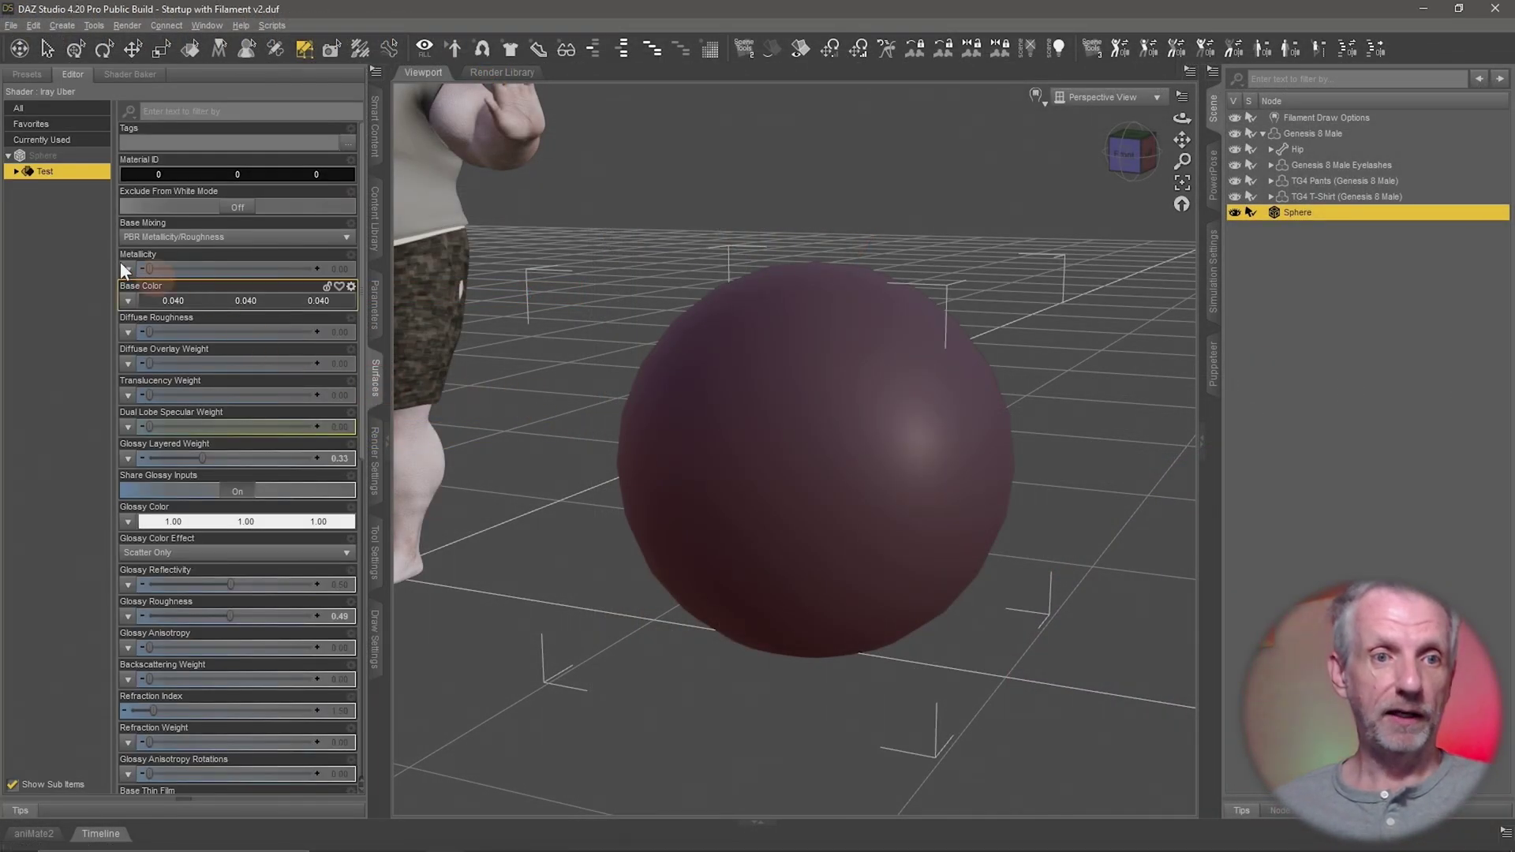
left_click(70, 156)
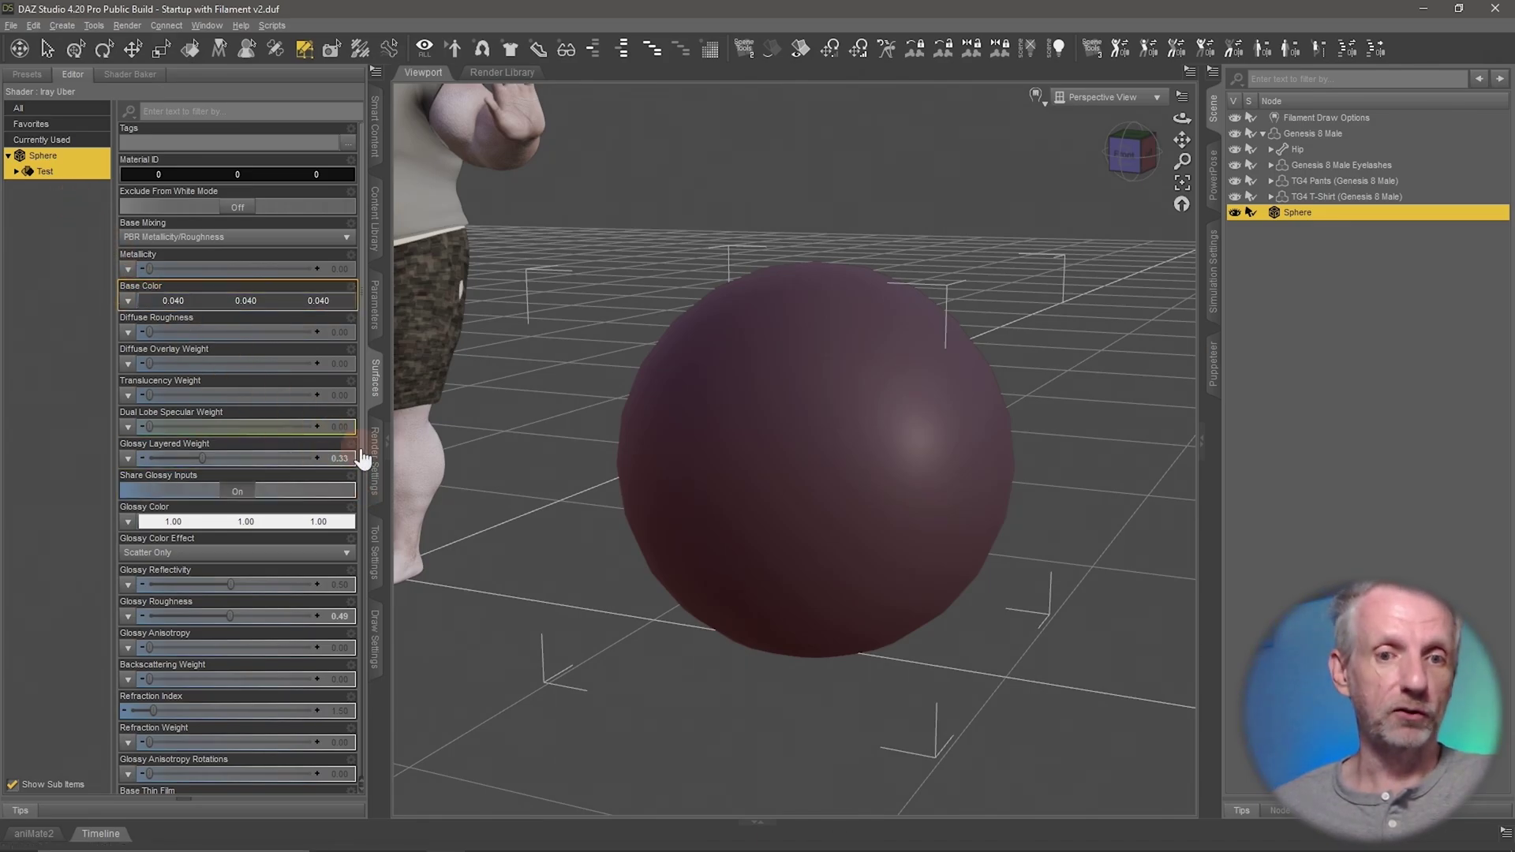
left_click(376, 559)
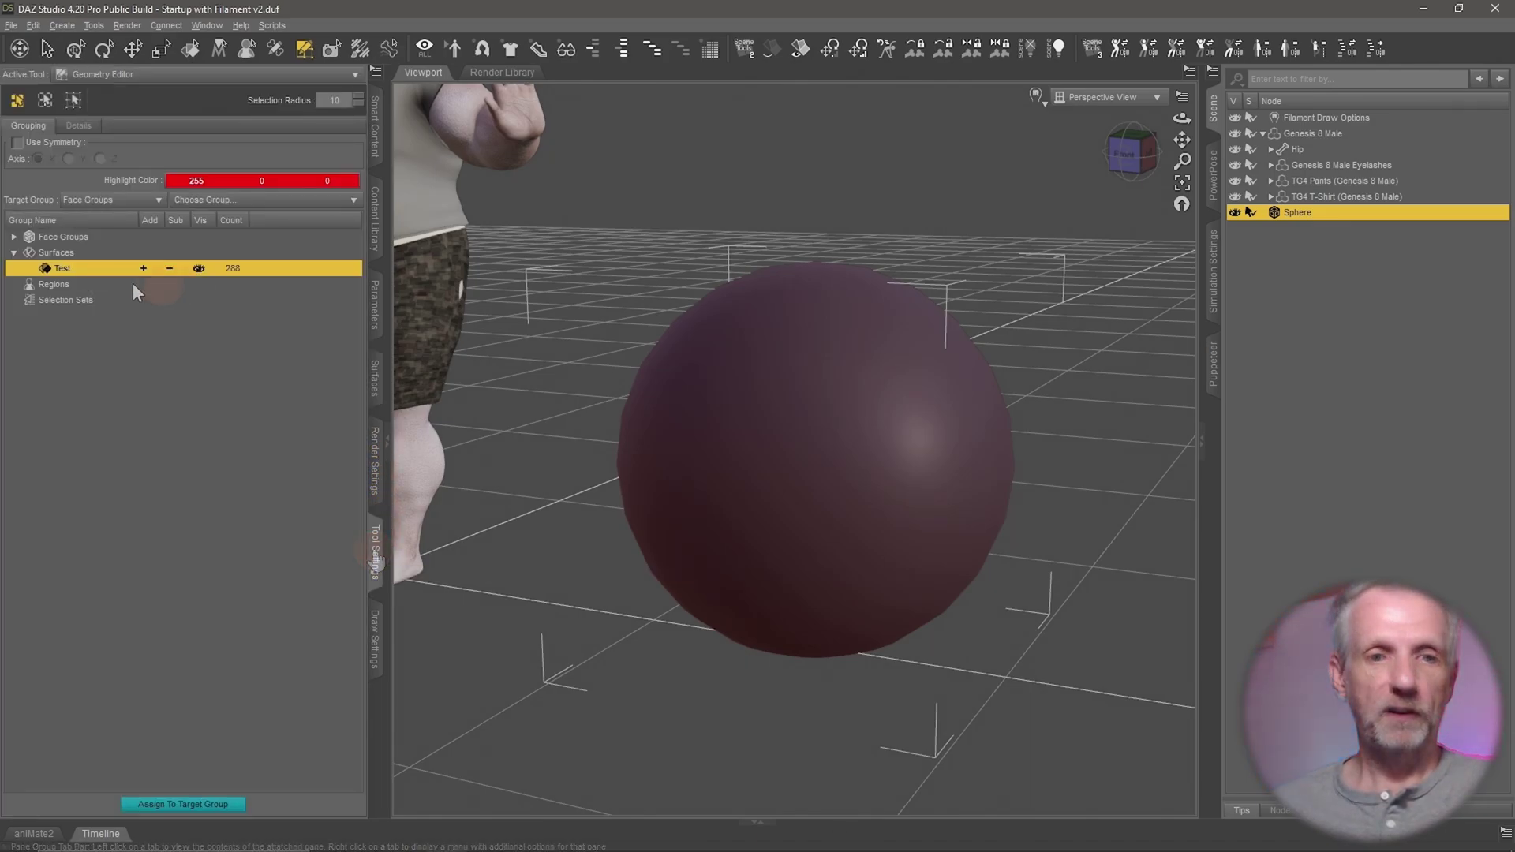
Select and deselect the whole Test surface on the sphere, and look at the edge and vertex selection modes.
left_click(142, 363)
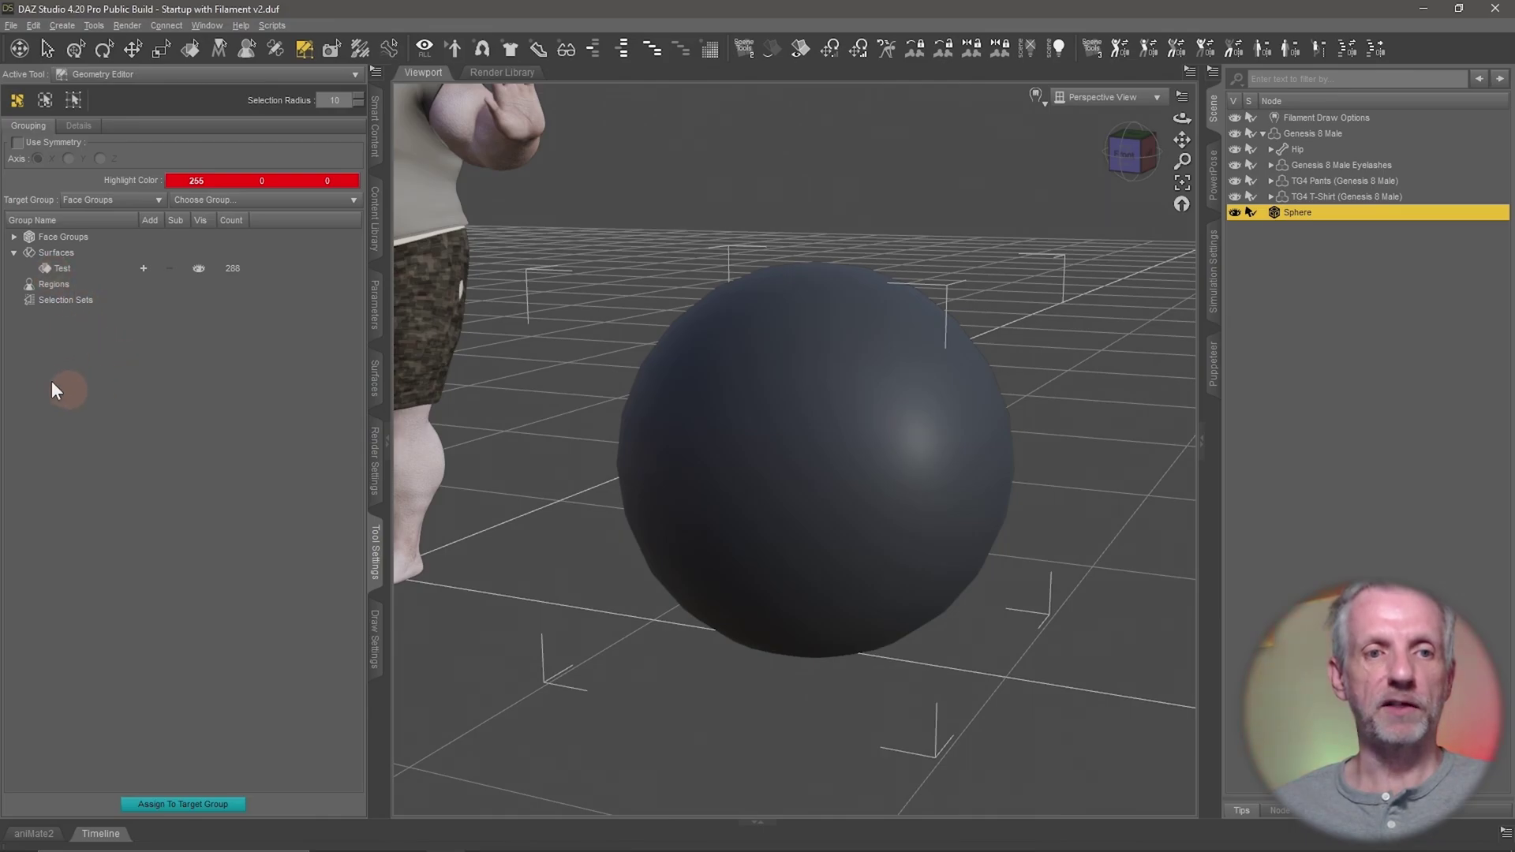
left_click(74, 270)
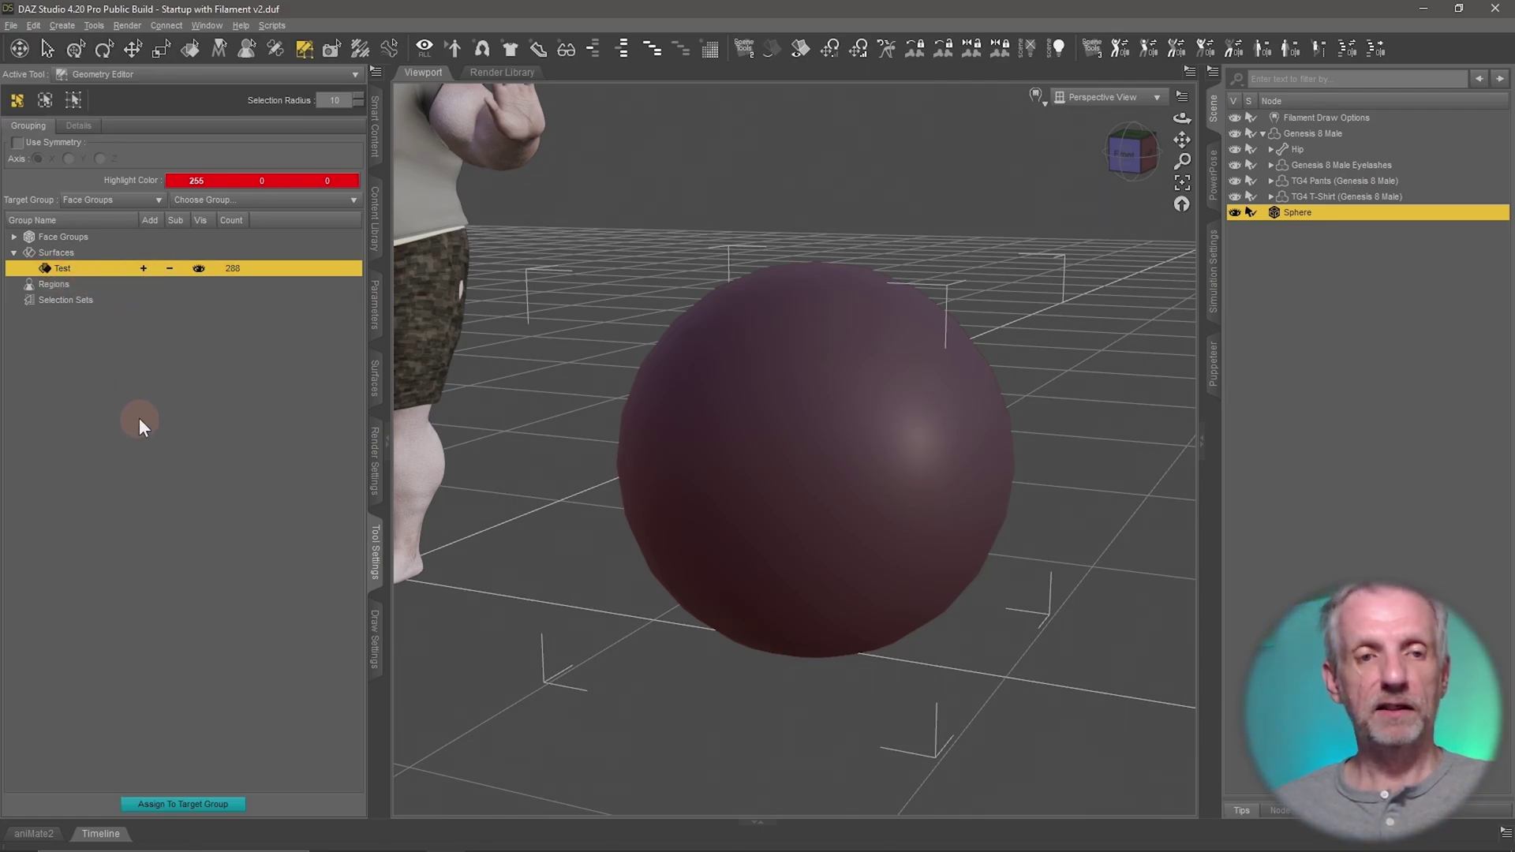
left_click(124, 372)
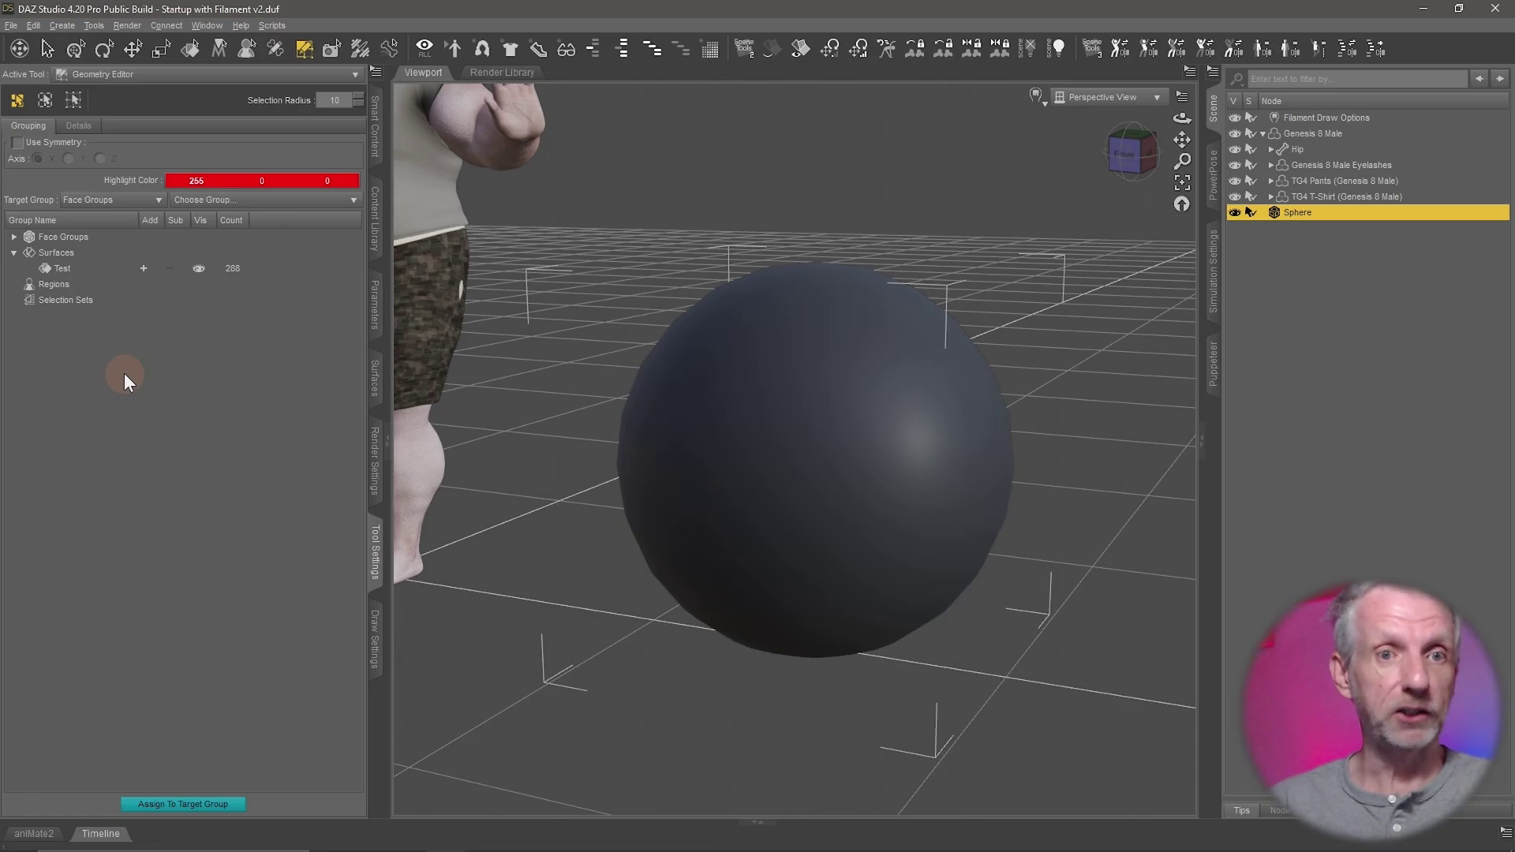
left_click(48, 101)
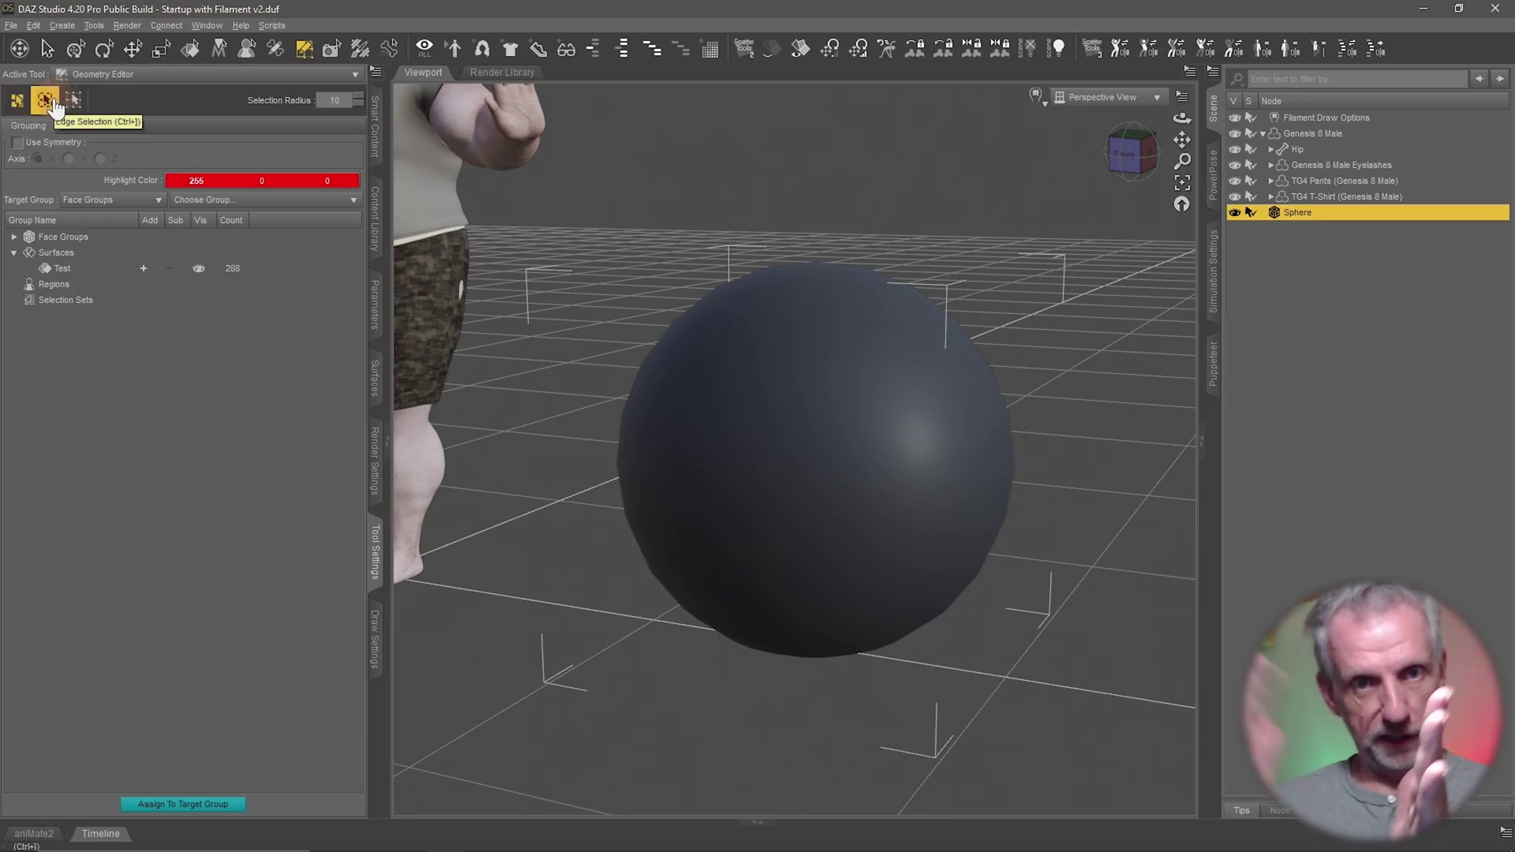
left_click(72, 101)
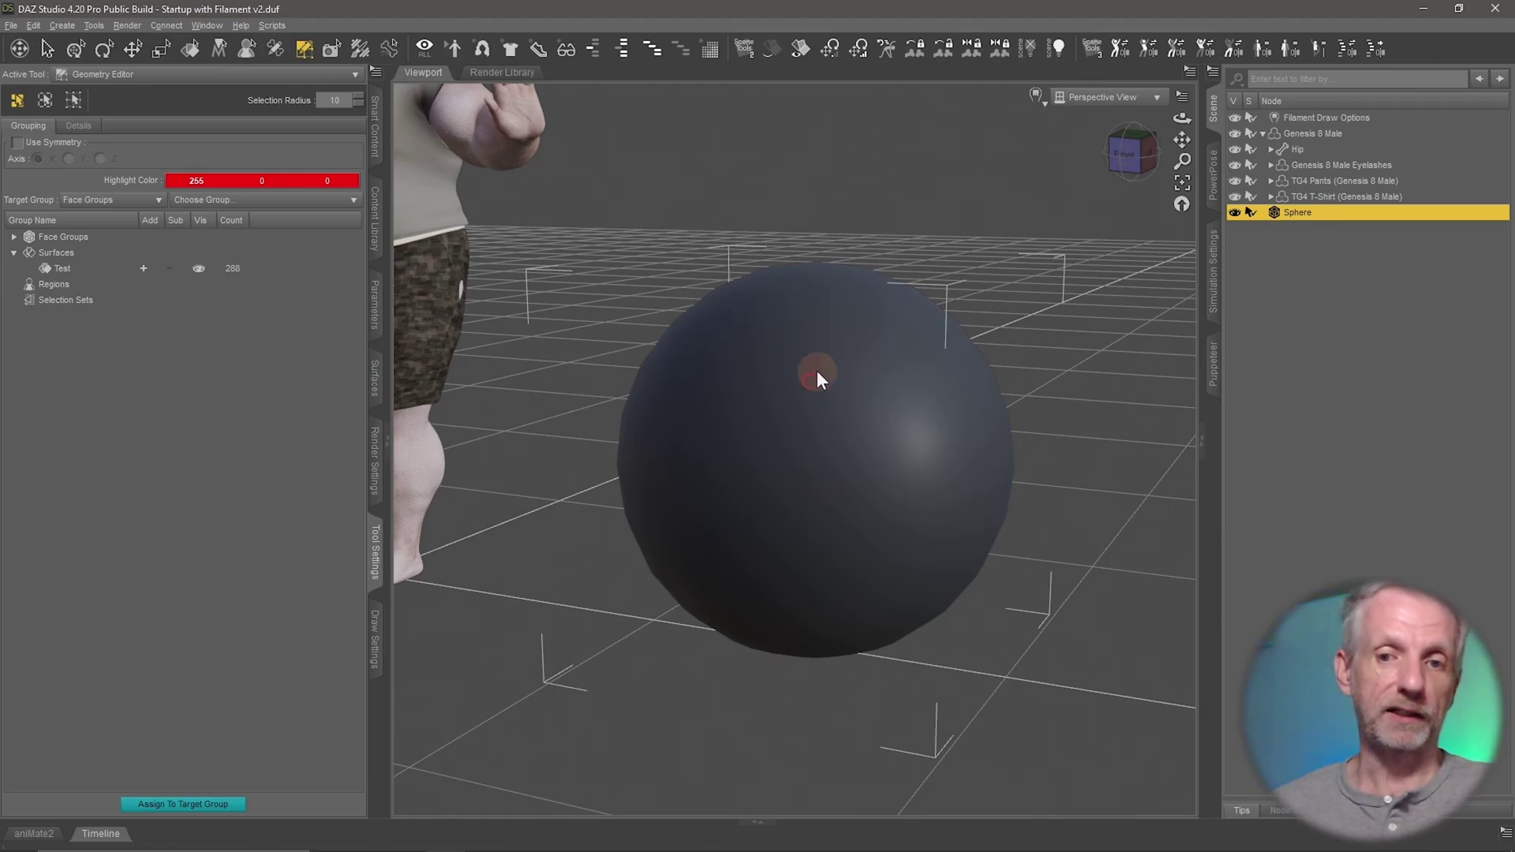
Select a rectangular patch of polygons on the sphere's front by brushing over them.
mouse_move(819, 374)
left_mouse_down()
mouse_move(754, 442)
mouse_move(795, 397)
left_mouse_up()
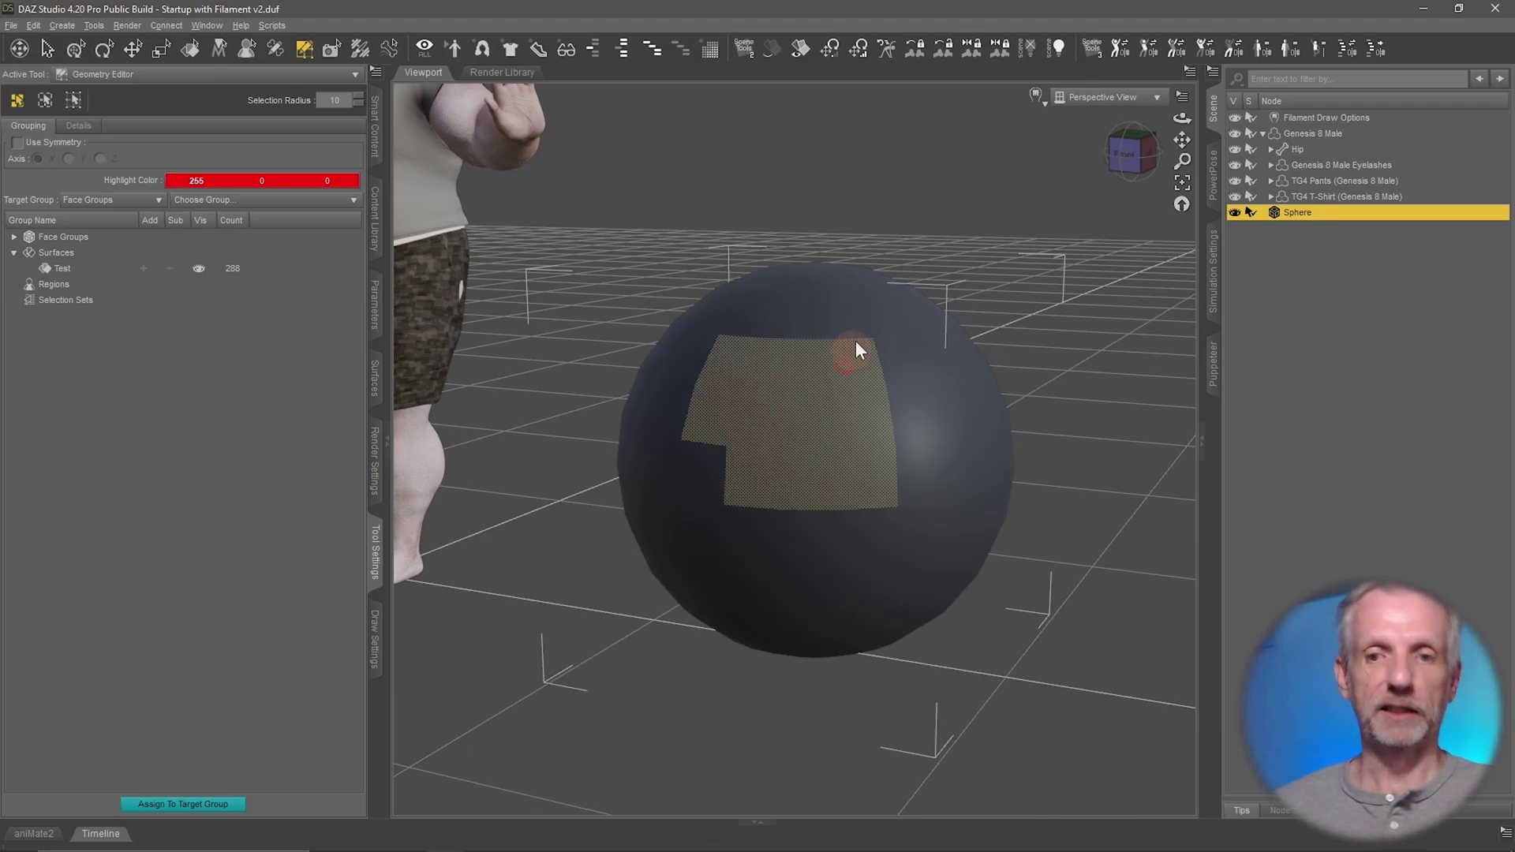
mouse_move(822, 314)
left_mouse_down()
mouse_move(750, 405)
mouse_move(792, 406)
mouse_move(828, 451)
left_mouse_up()
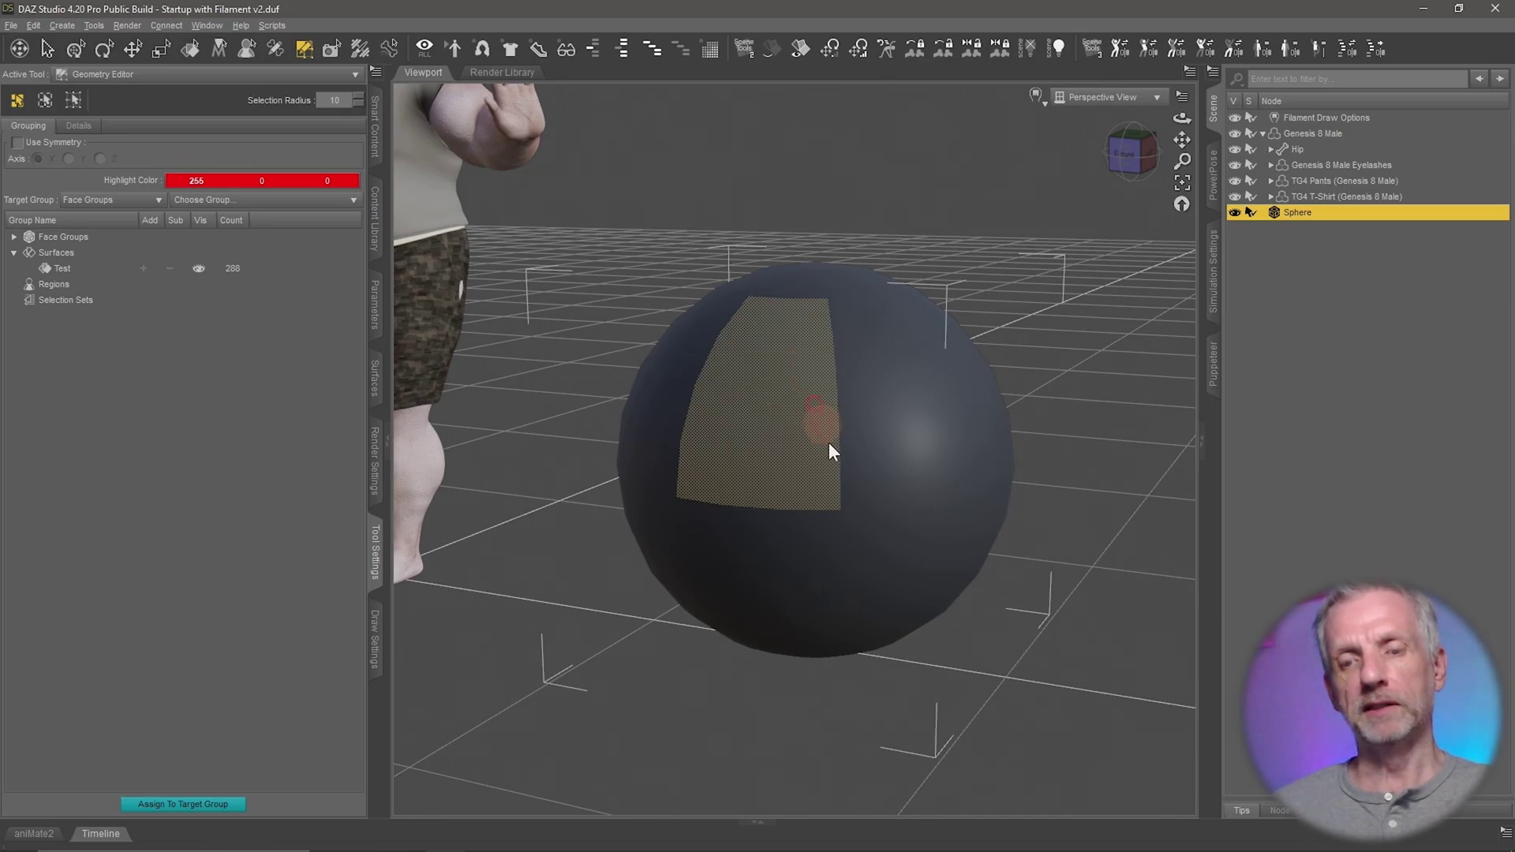
middle_click_drag(872, 470, 829, 411)
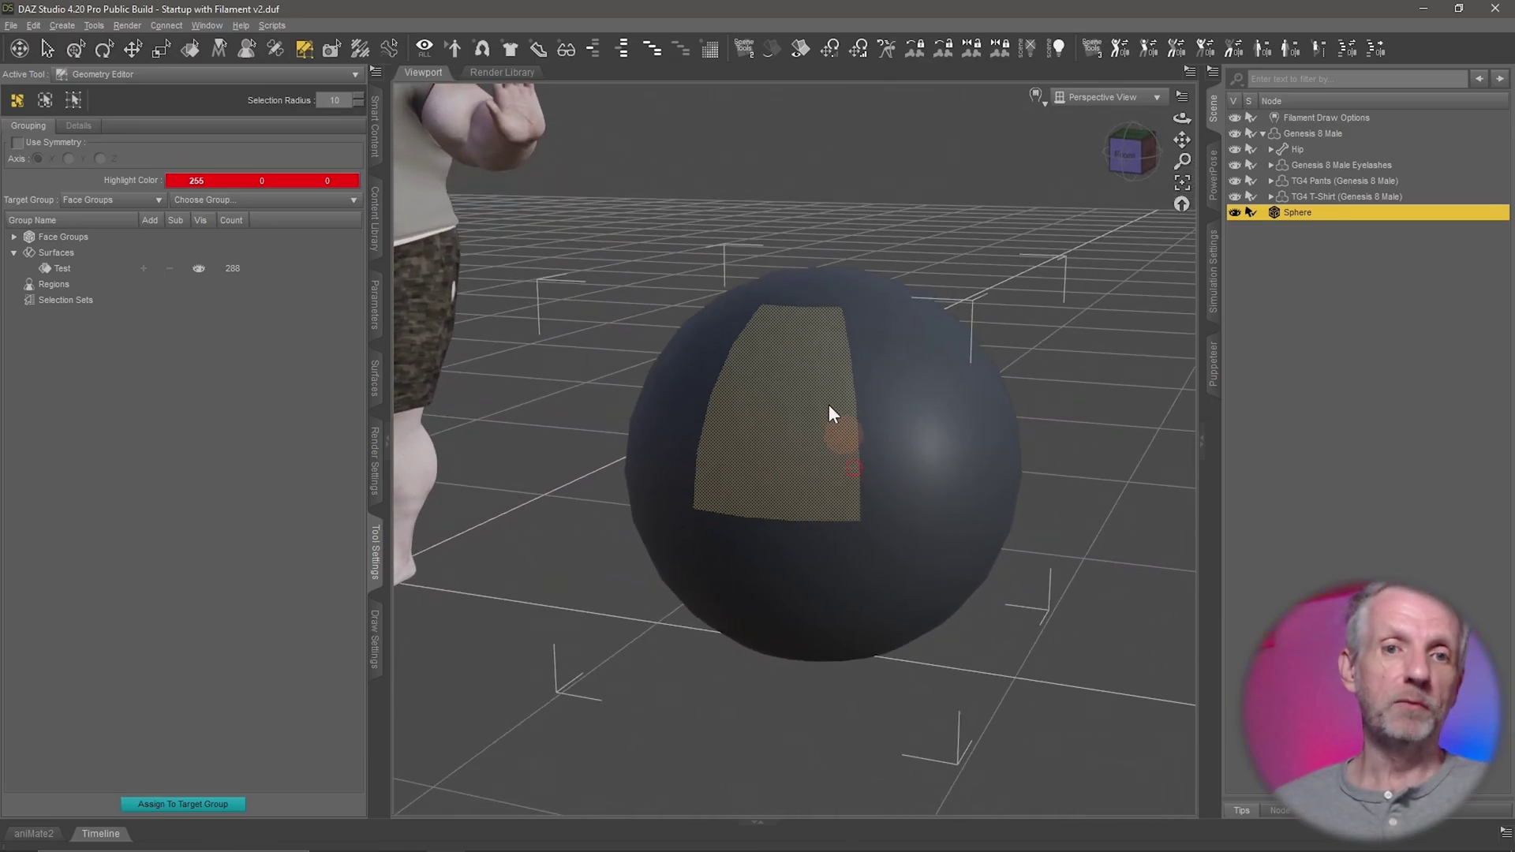
Keep the Filament (PBR) draw style and turn on Draw Node Wireframe in its Drawing settings.
left_click(1036, 95)
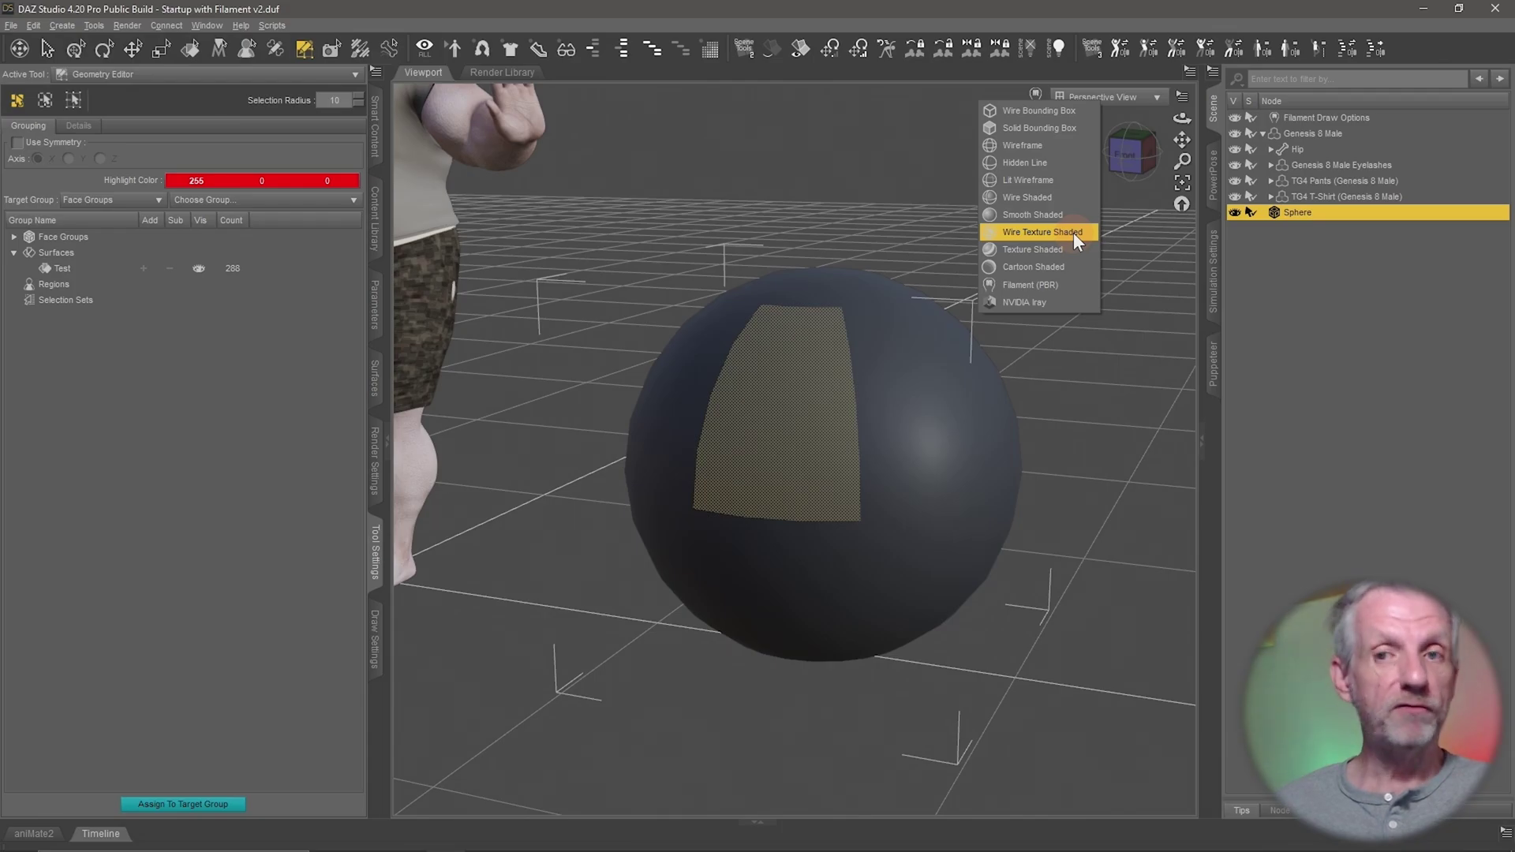
left_click(1057, 284)
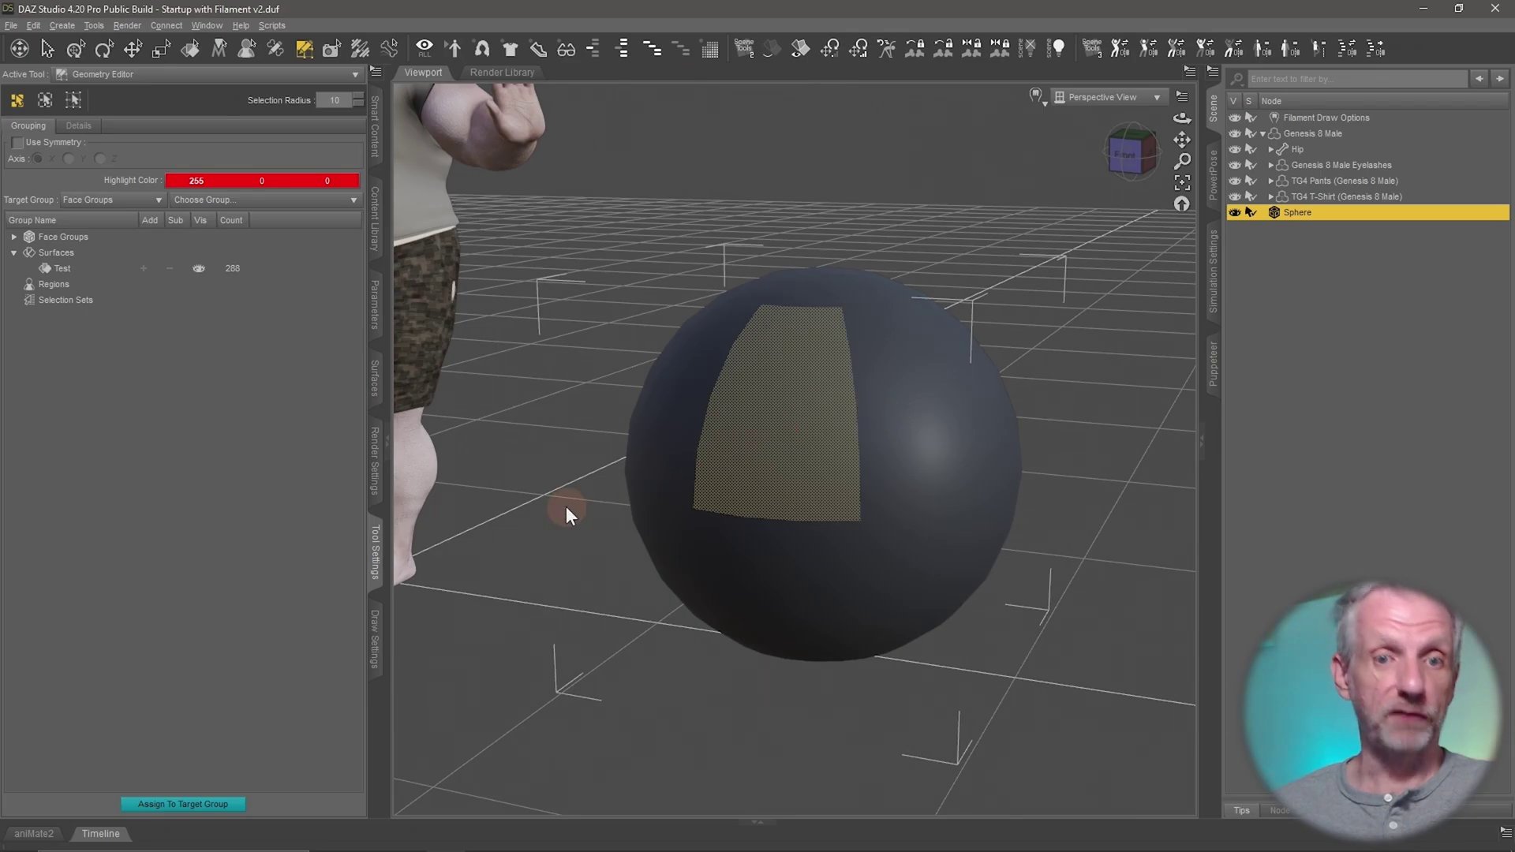
left_click(374, 639)
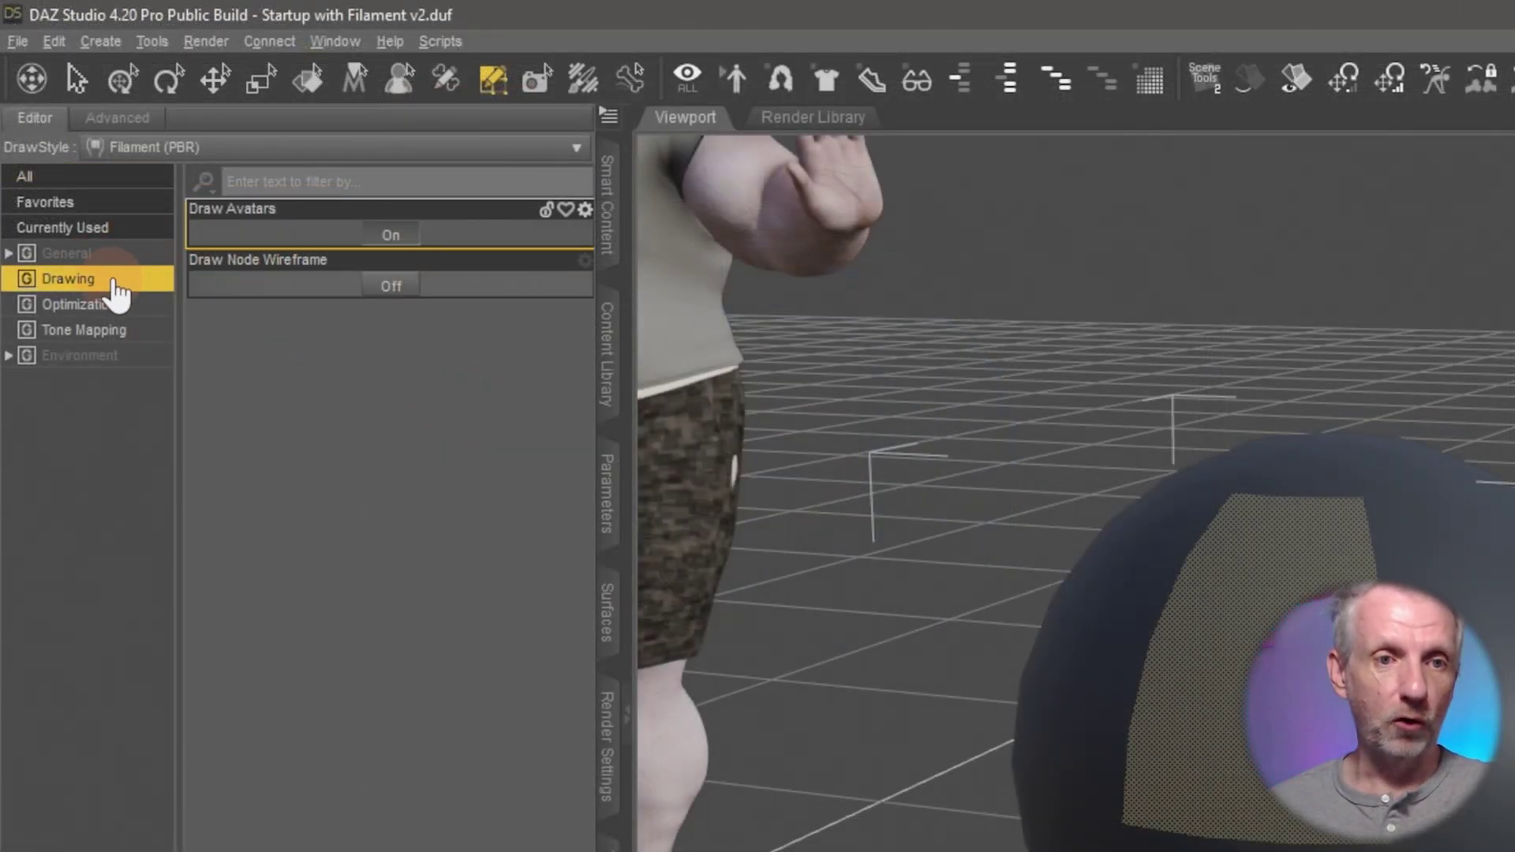
left_click(375, 631)
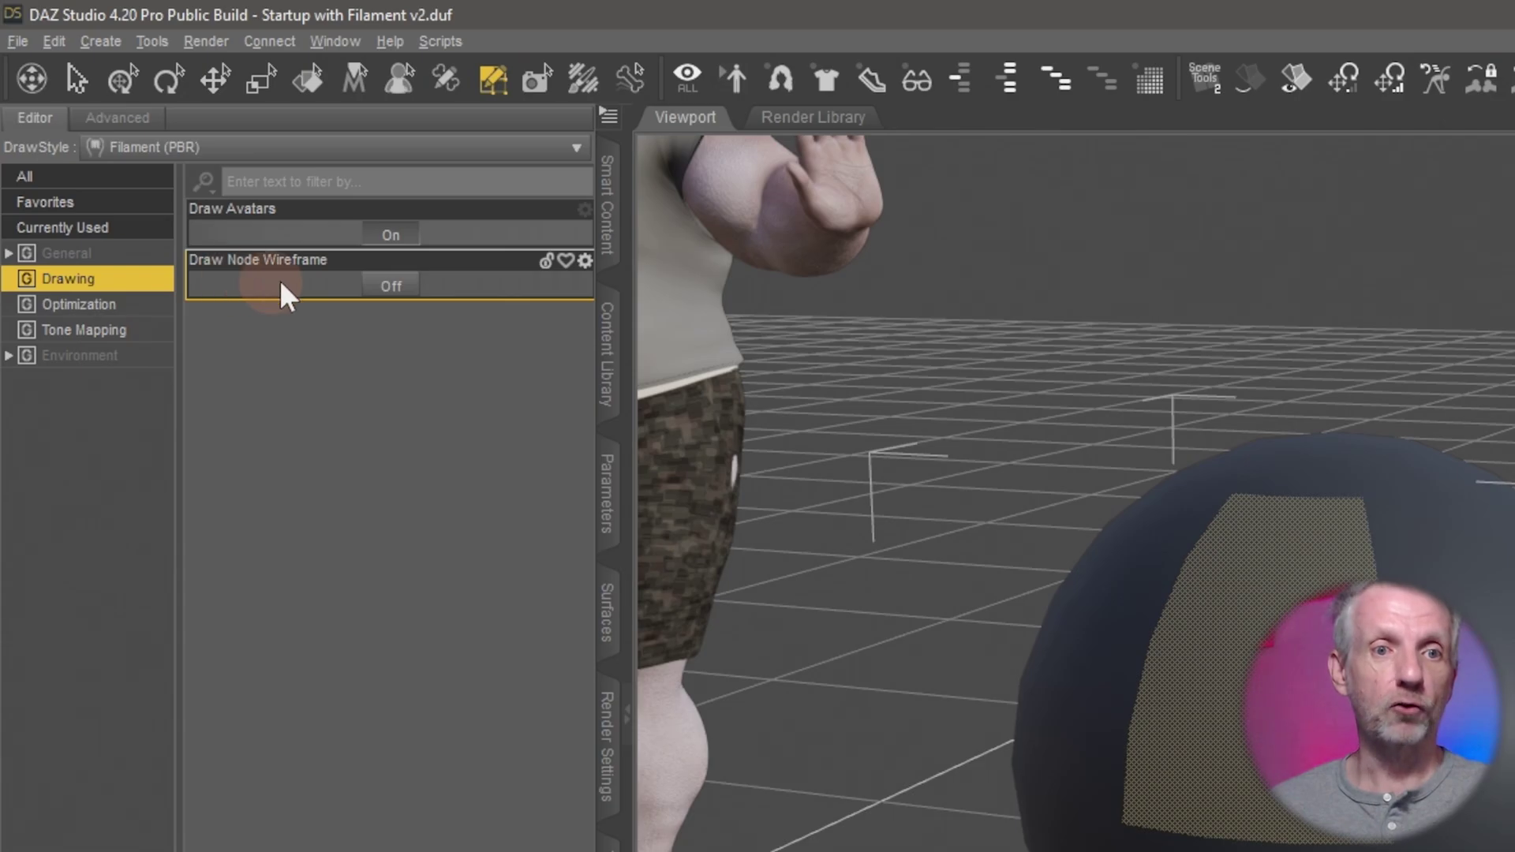
left_click(391, 286)
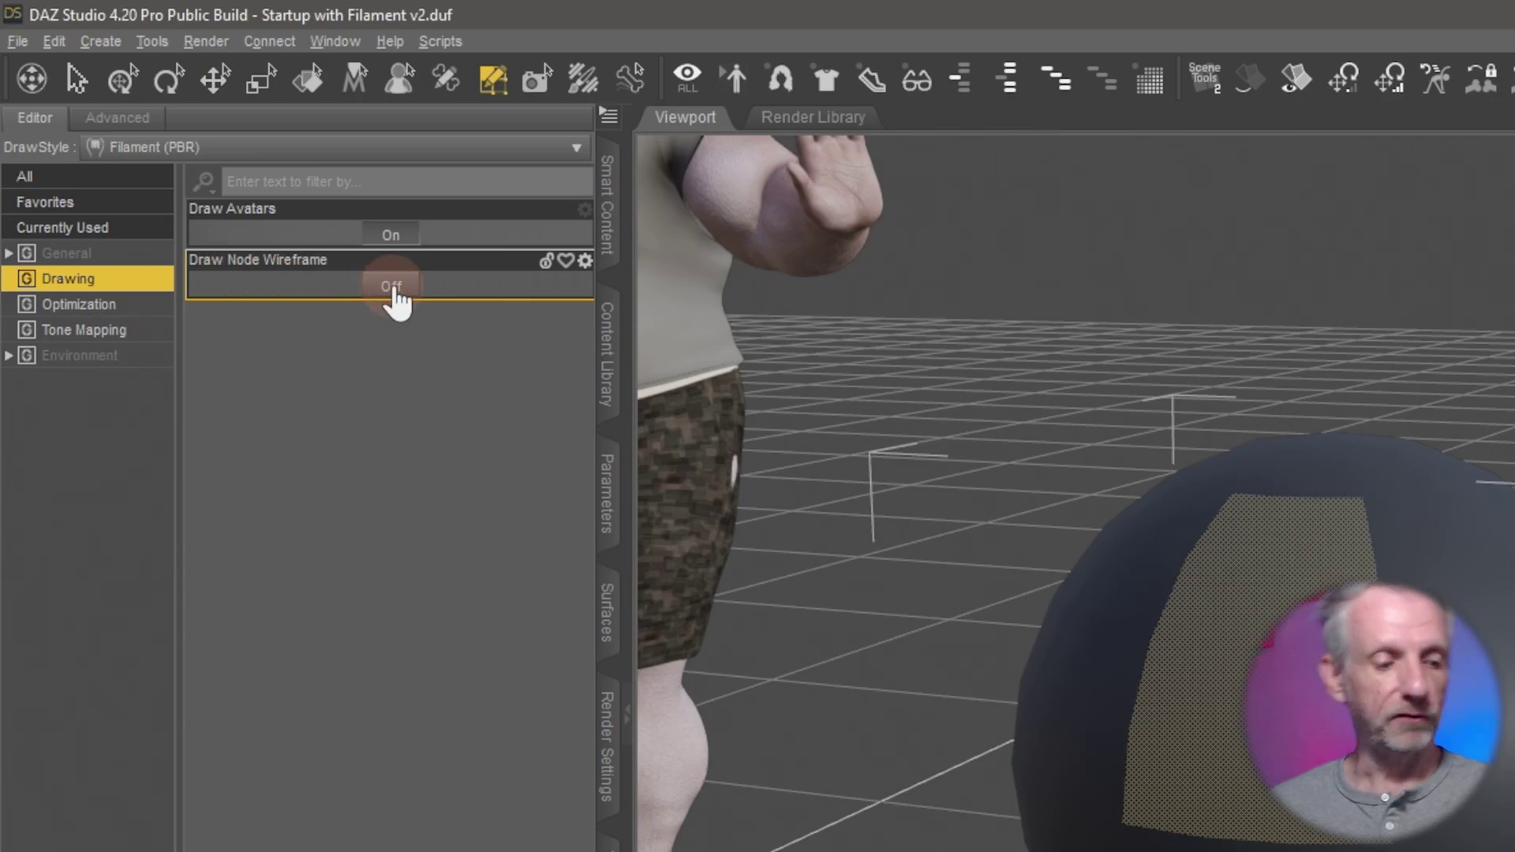
left_click(391, 286)
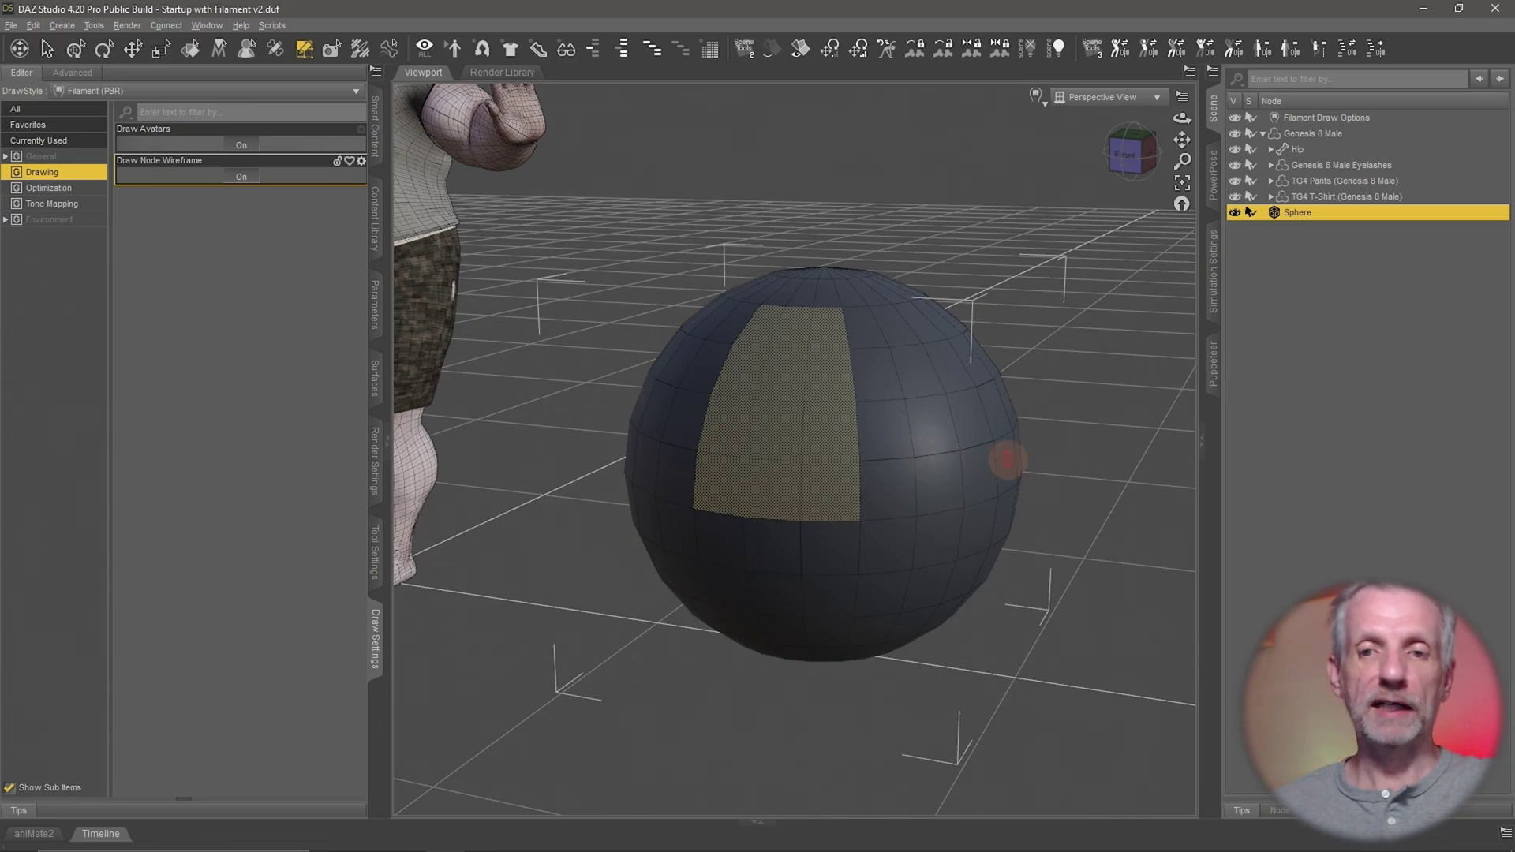
mouse_move(1006, 460)
left_mouse_down("alt")
mouse_move(988, 433)
mouse_move(872, 435)
mouse_move(940, 405)
mouse_move(827, 401)
left_mouse_up("alt")
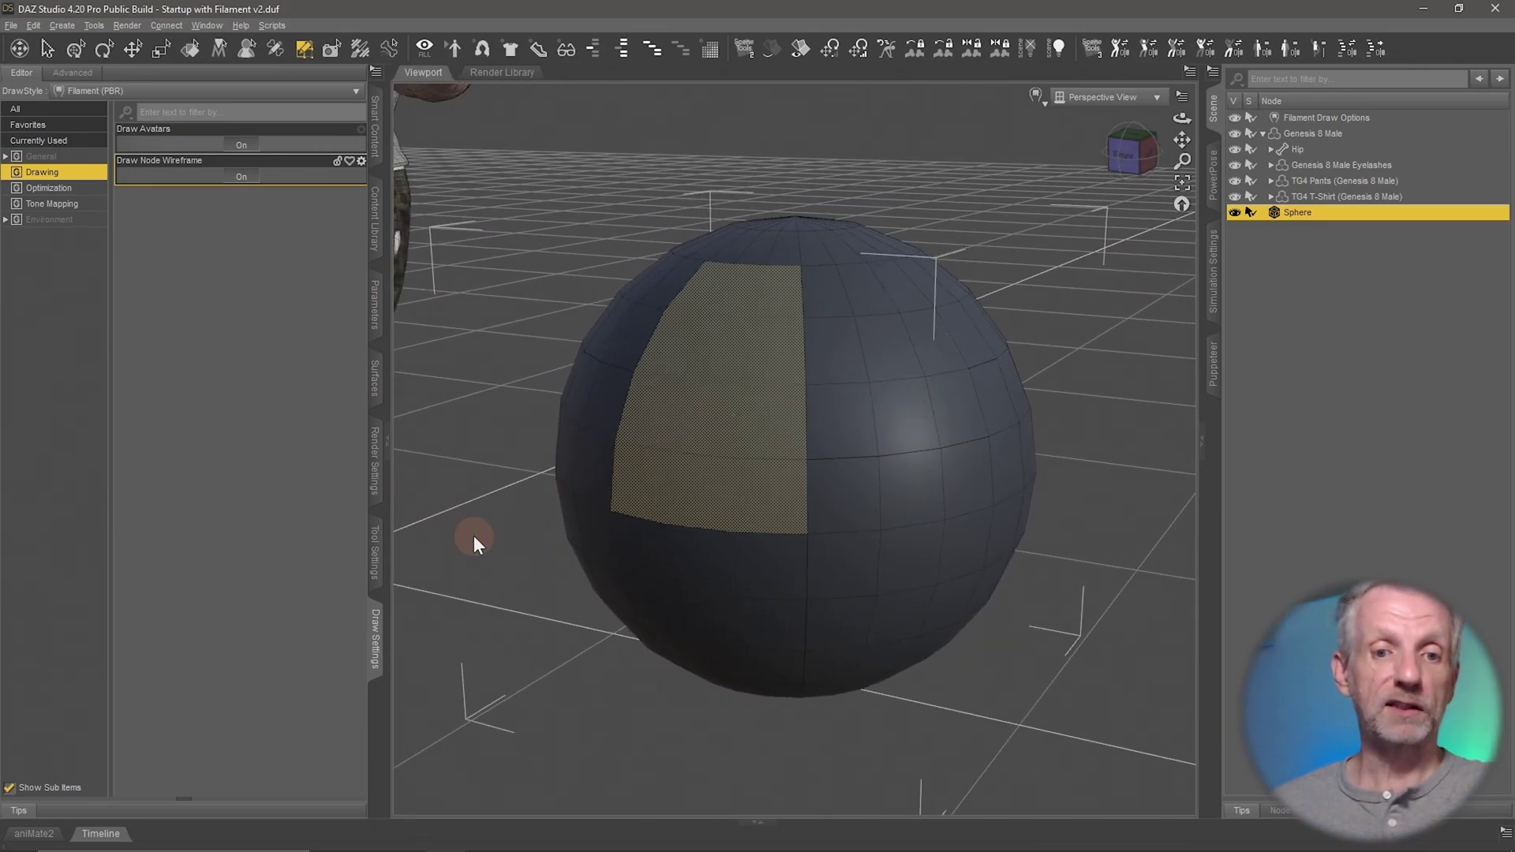
Brush new polygon selections over the sphere's upper front and its neighbouring side with the Geometry Editor, each replacing the last.
left_click(376, 554)
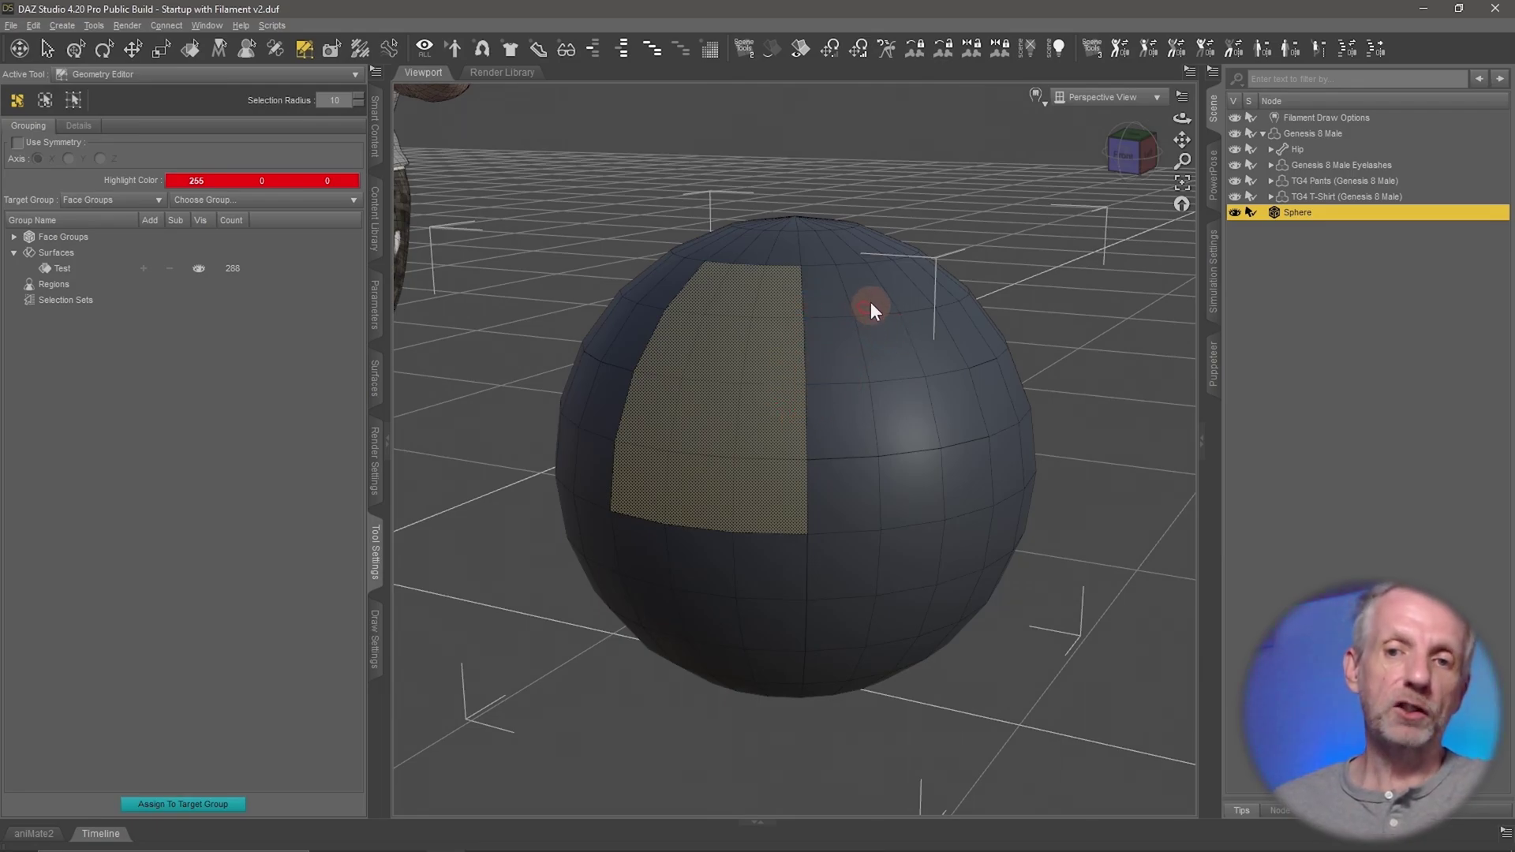
mouse_move(869, 302)
left_mouse_down()
mouse_move(713, 307)
mouse_move(831, 414)
mouse_move(806, 310)
left_mouse_up()
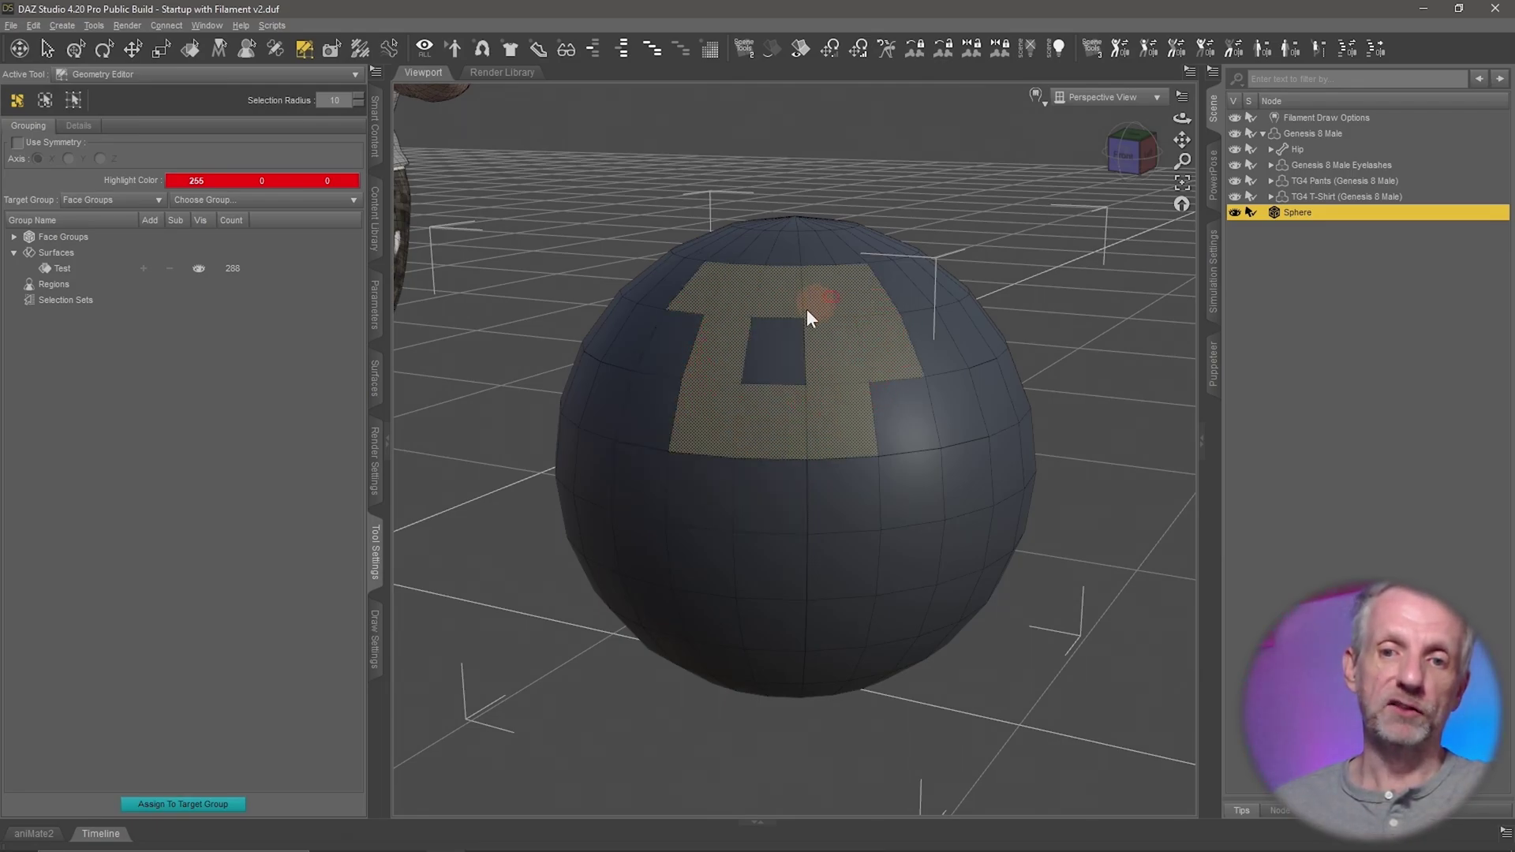
left_click_drag(699, 306, 698, 423)
left_click_drag(881, 426, 781, 483)
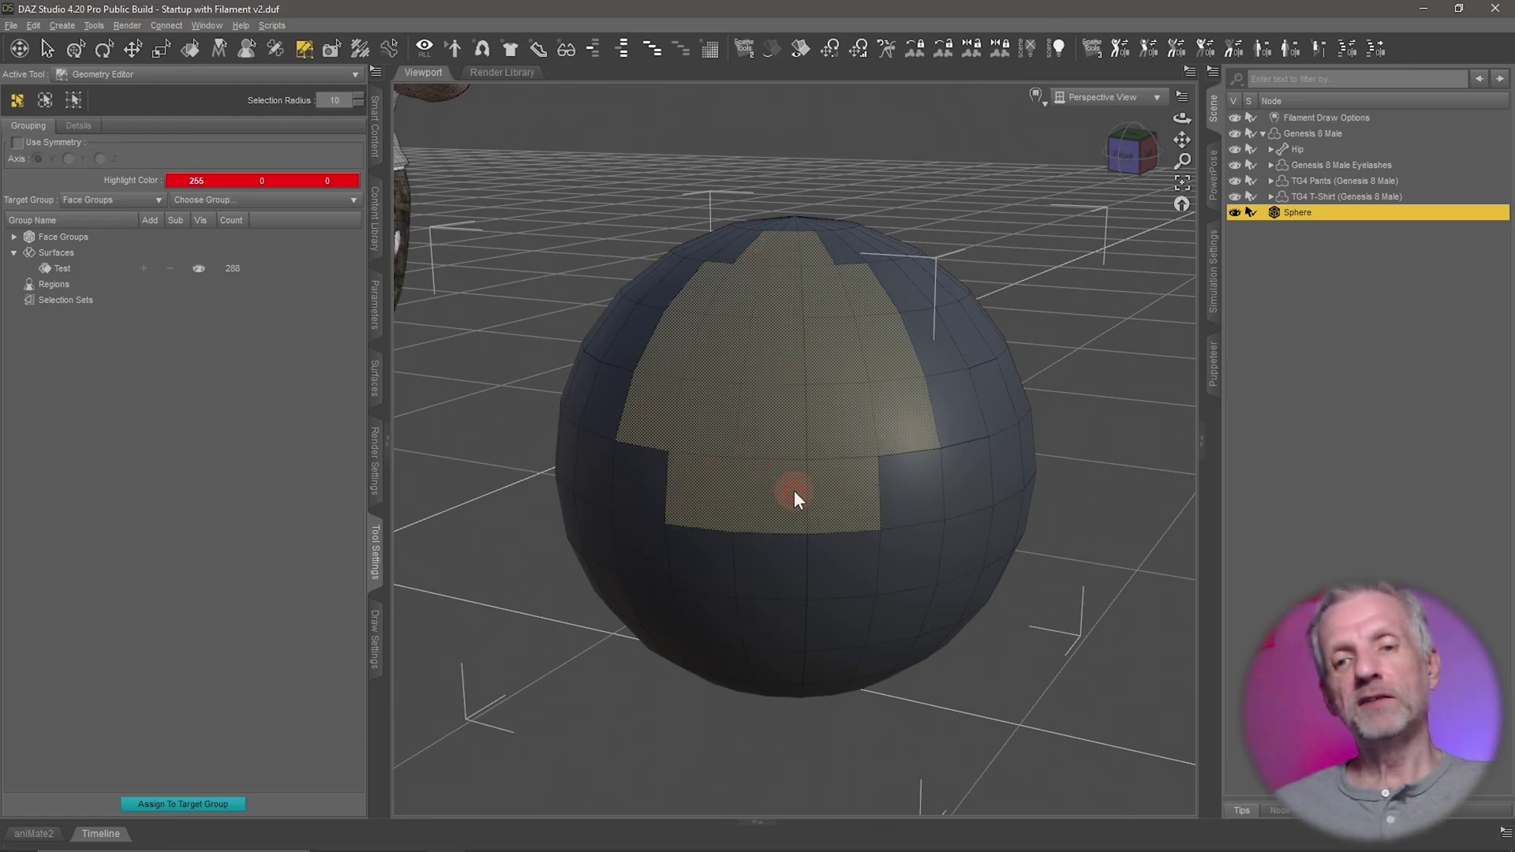
left_click_drag(726, 582, 683, 588, "alt")
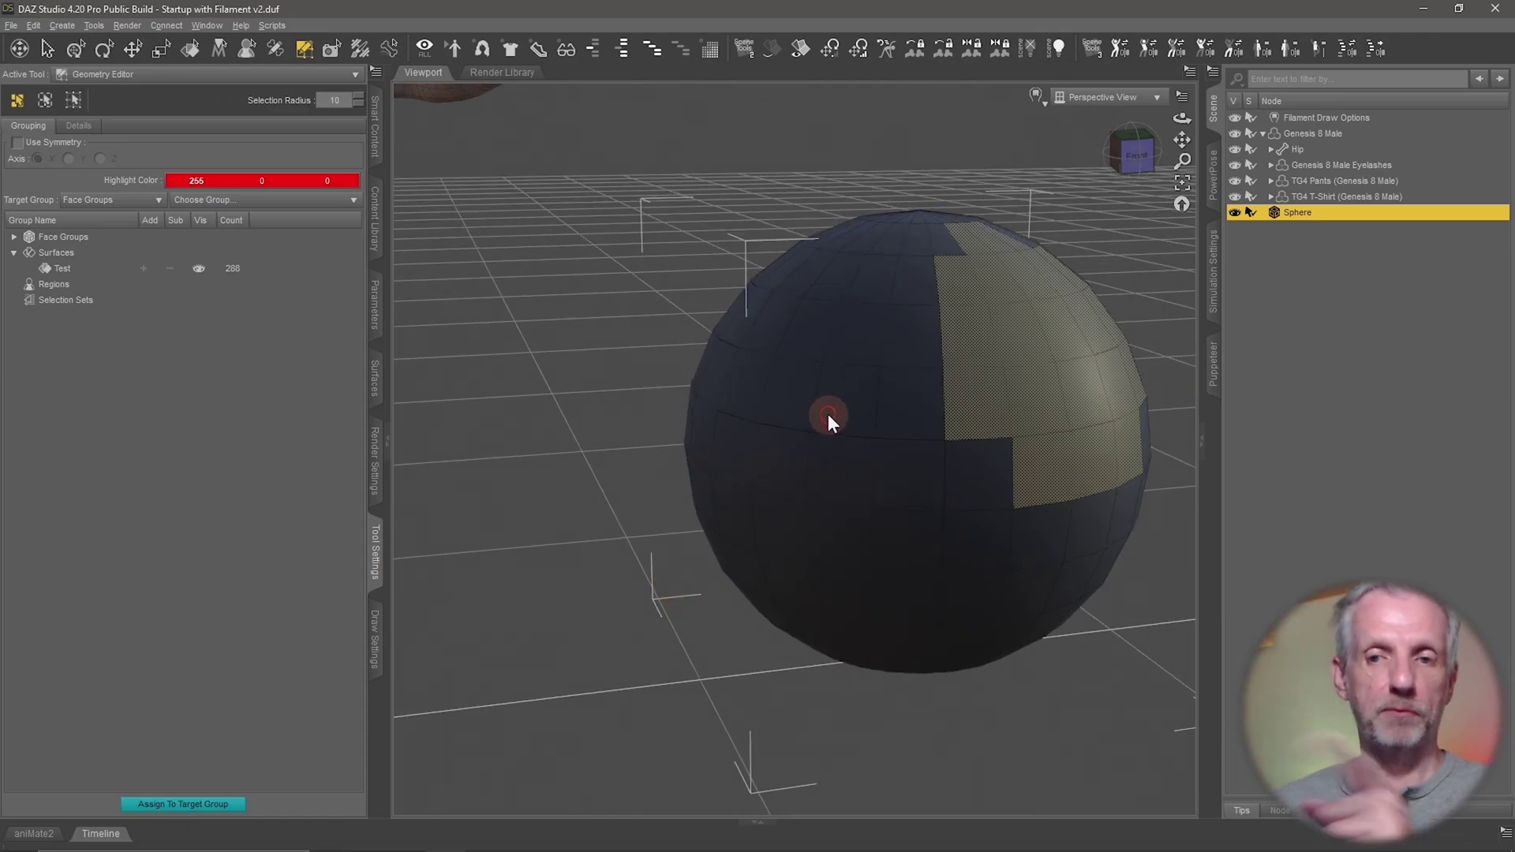
mouse_move(833, 412)
left_mouse_down()
mouse_move(745, 392)
mouse_move(810, 528)
mouse_move(727, 440)
mouse_move(732, 417)
left_mouse_up()
Select four separate polygon blocks, an upper and a lower one on two sides of the sphere, adding each to the selection.
mouse_move(896, 503)
left_mouse_down("alt")
mouse_move(798, 534)
mouse_move(889, 500)
mouse_move(907, 334)
mouse_move(761, 335)
left_mouse_up("alt")
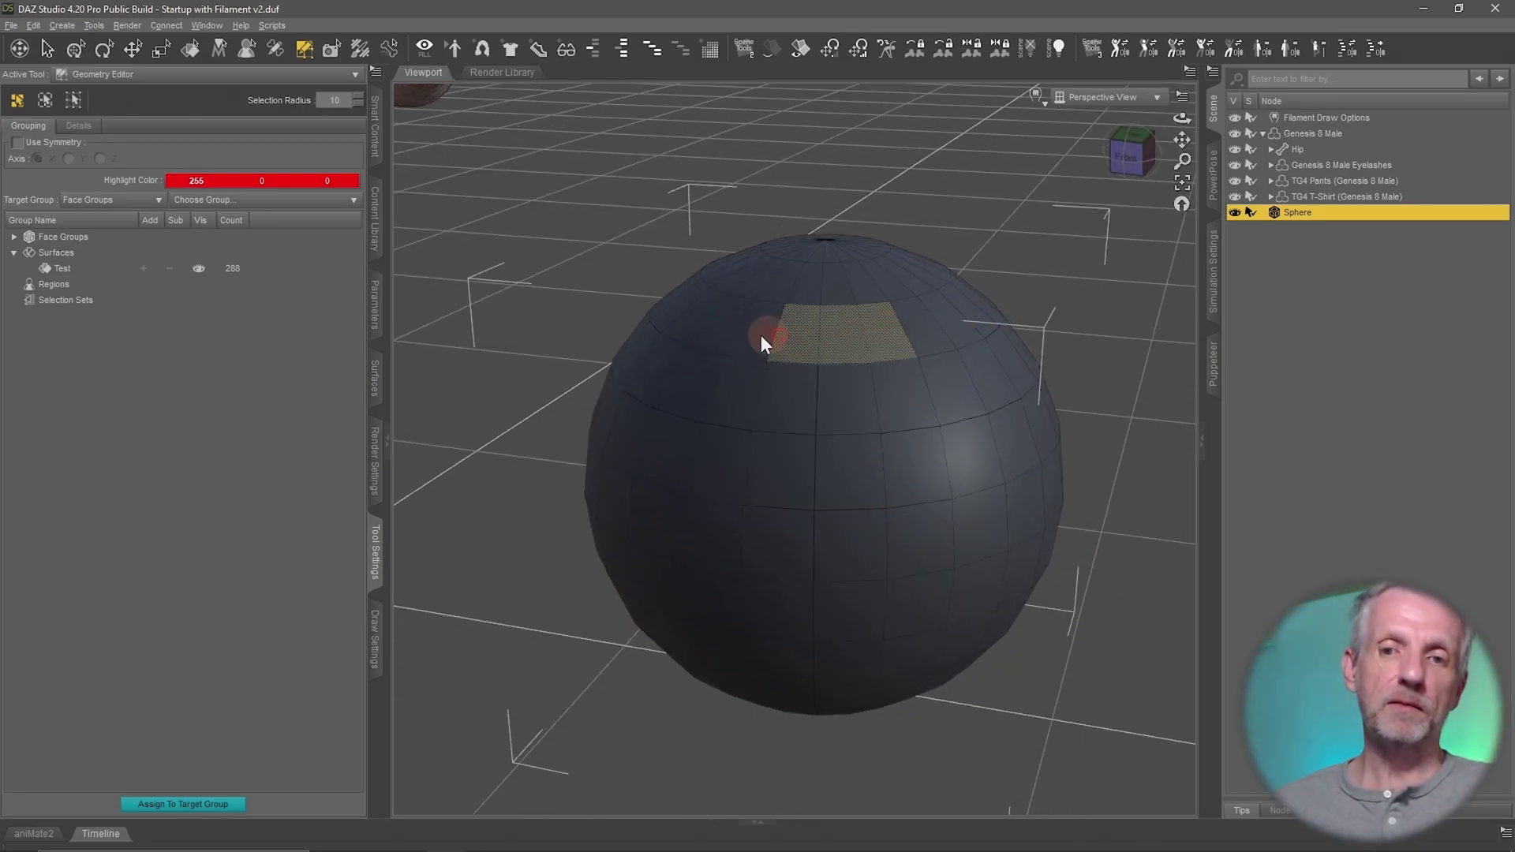
left_click_drag(749, 397, 892, 393)
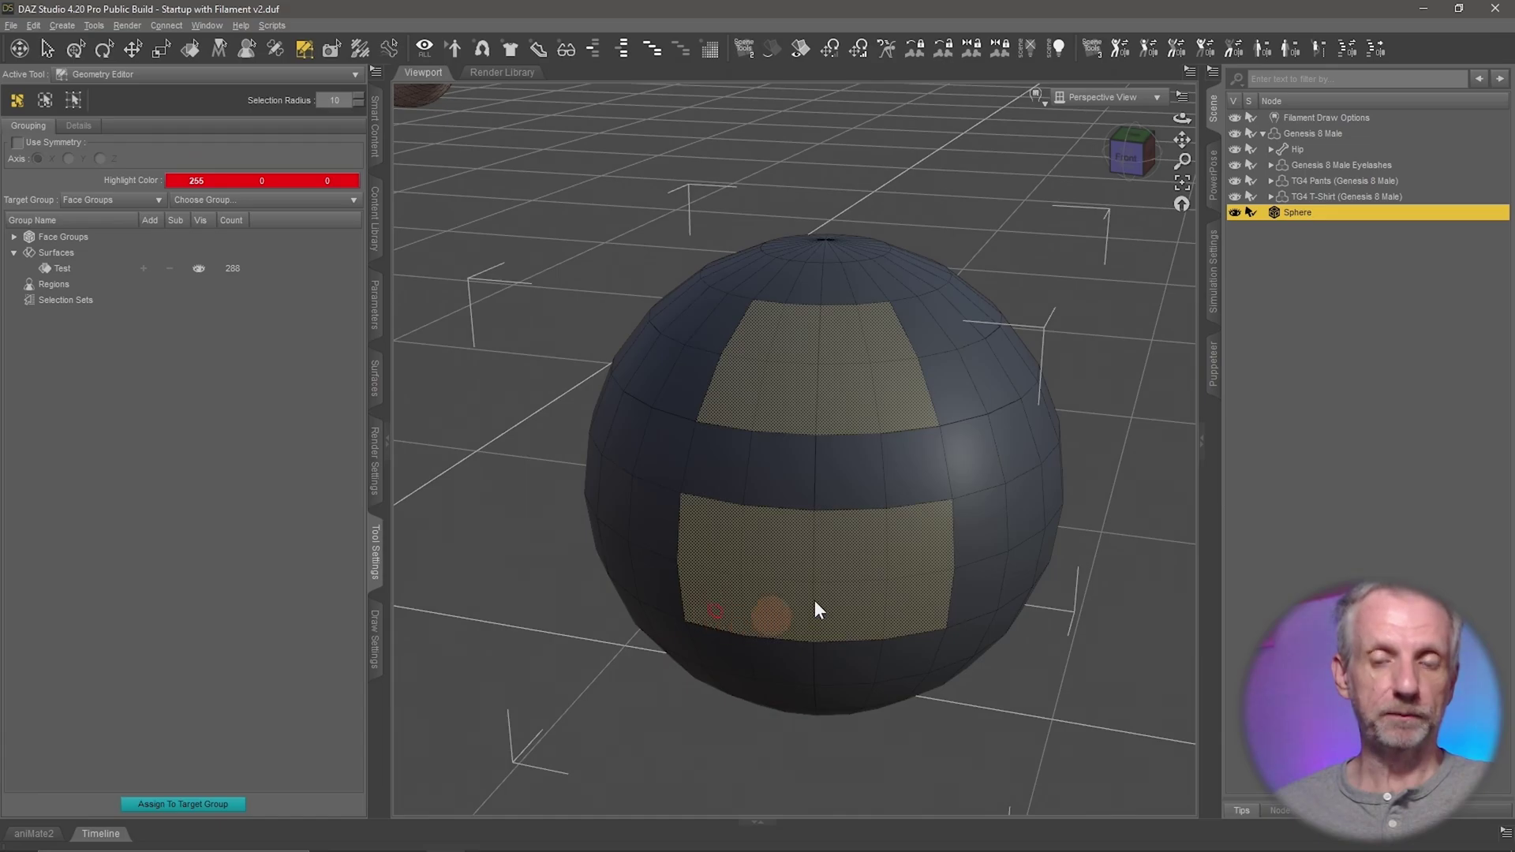
left_click_drag(814, 599, 861, 579, "alt")
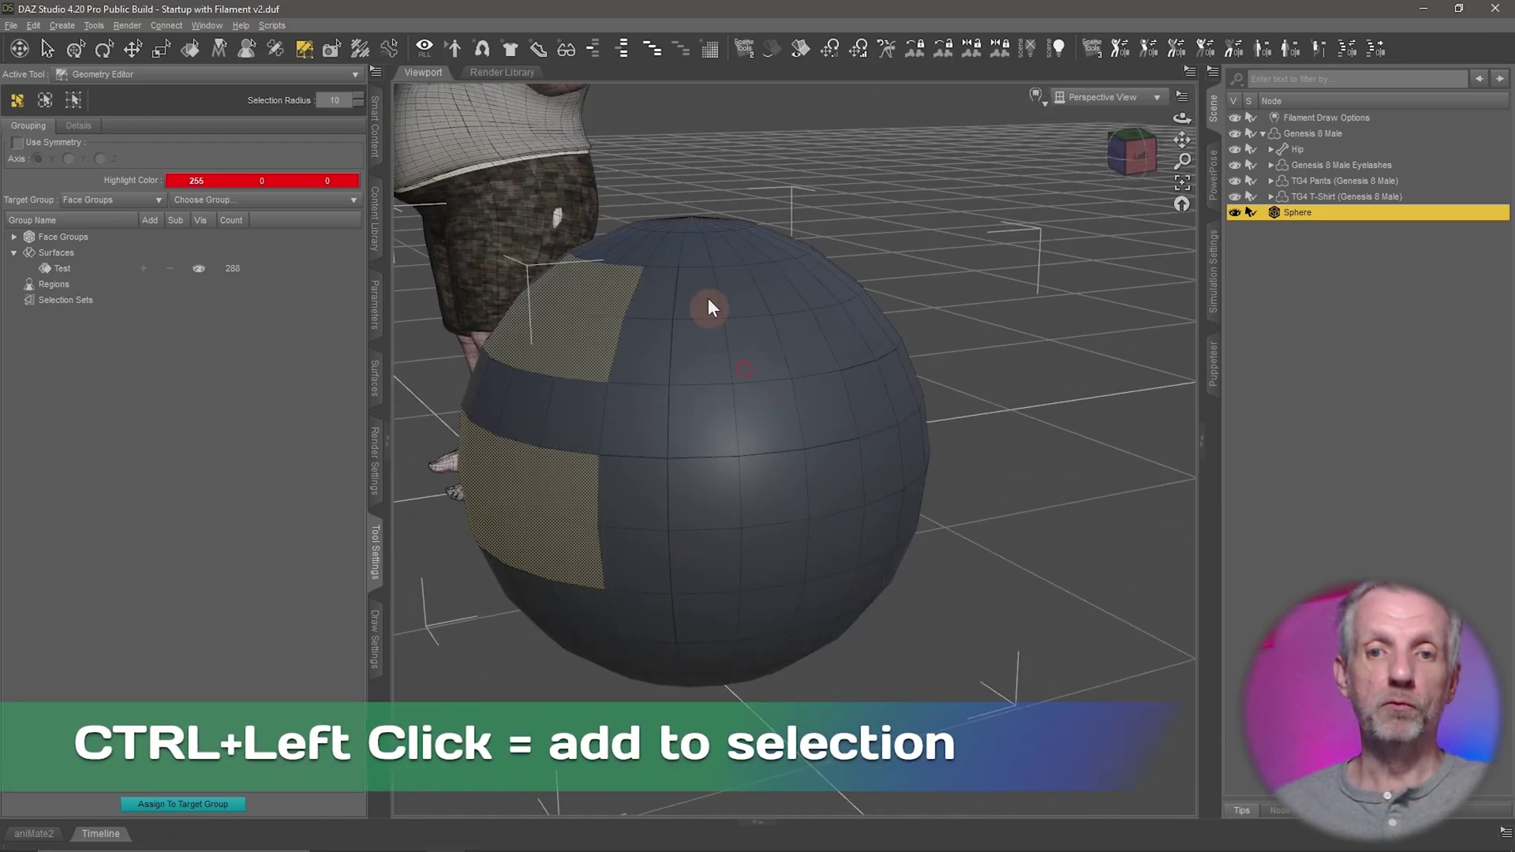
mouse_move(708, 297)
left_mouse_down("ctrl")
mouse_move(708, 330)
mouse_move(813, 359)
left_mouse_up("ctrl")
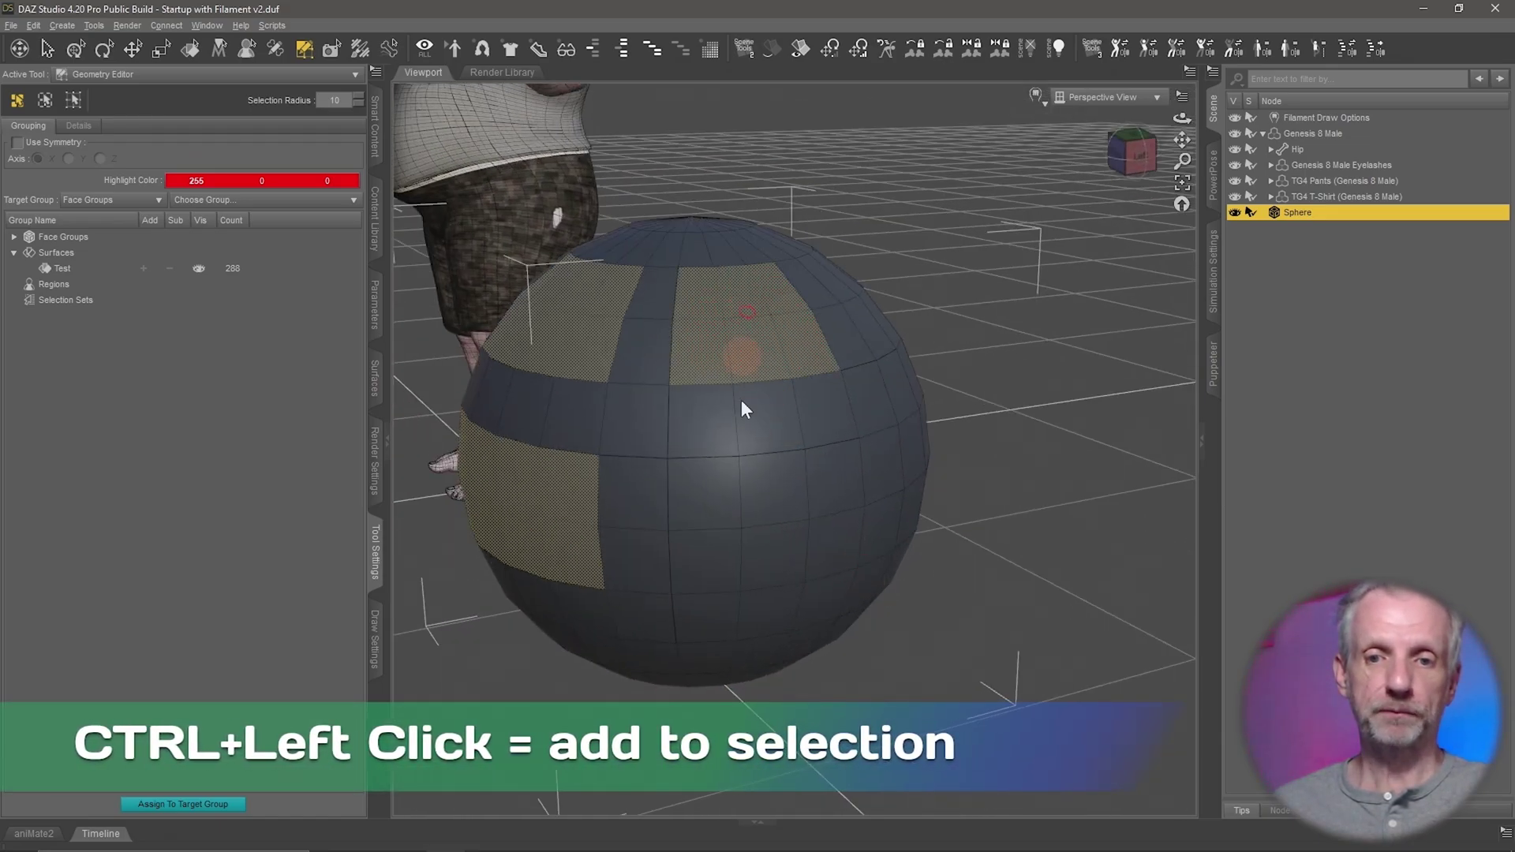
mouse_move(704, 507)
left_mouse_down("ctrl")
mouse_move(802, 565)
mouse_move(816, 517)
left_mouse_up("ctrl")
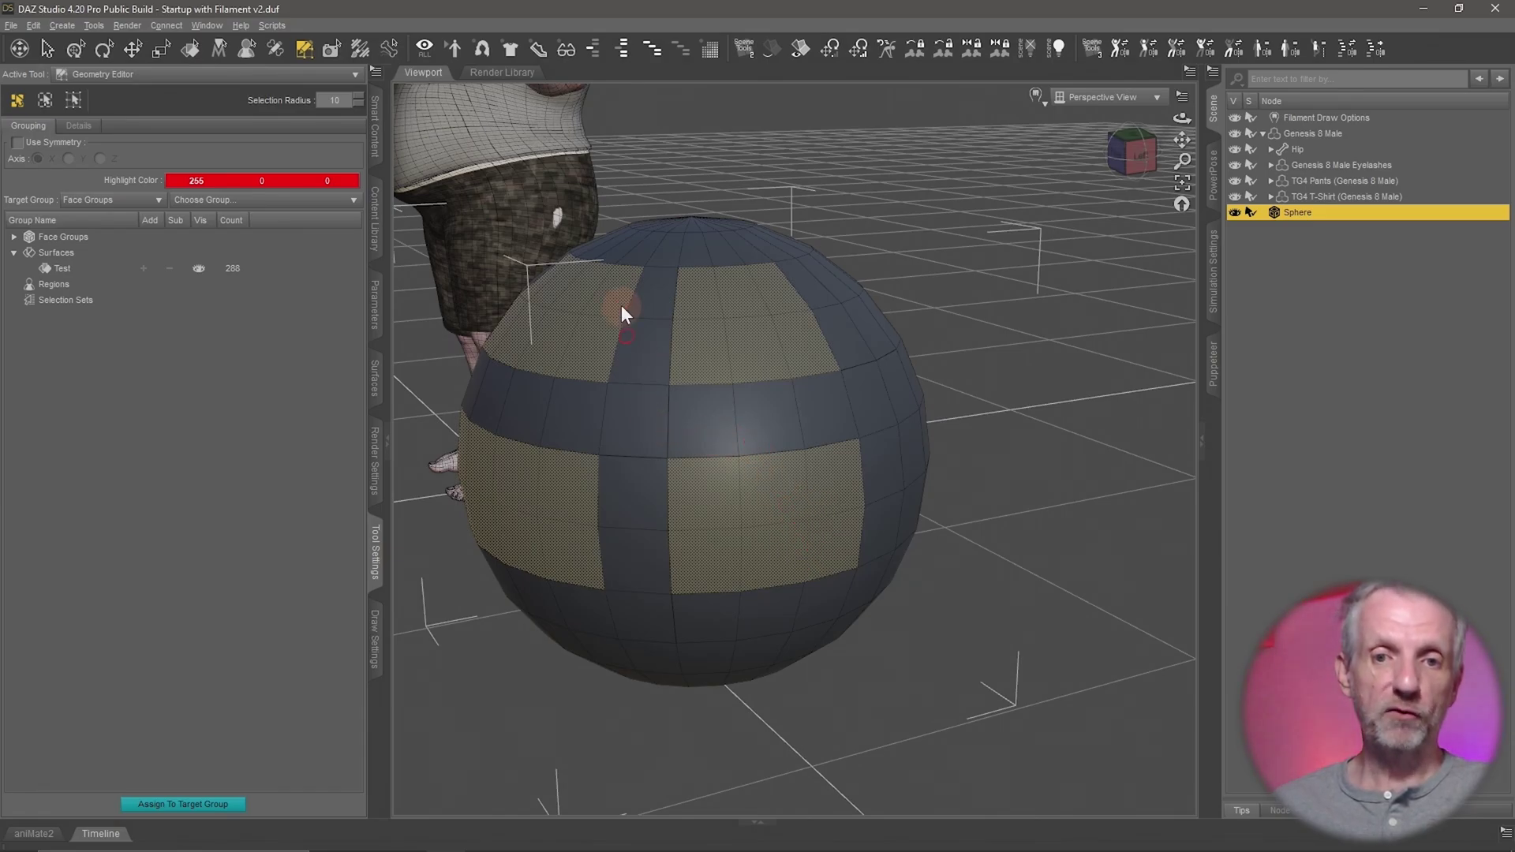
Replace the sphere's multi-block selection with a single small block of two by two polygons above the middle.
mouse_move(620, 292)
left_mouse_down("alt")
mouse_move(571, 459)
mouse_move(580, 567)
left_mouse_up("alt")
mouse_move(564, 749)
left_mouse_down("ctrl+alt")
mouse_move(682, 759)
mouse_move(554, 756)
left_mouse_up("ctrl+alt")
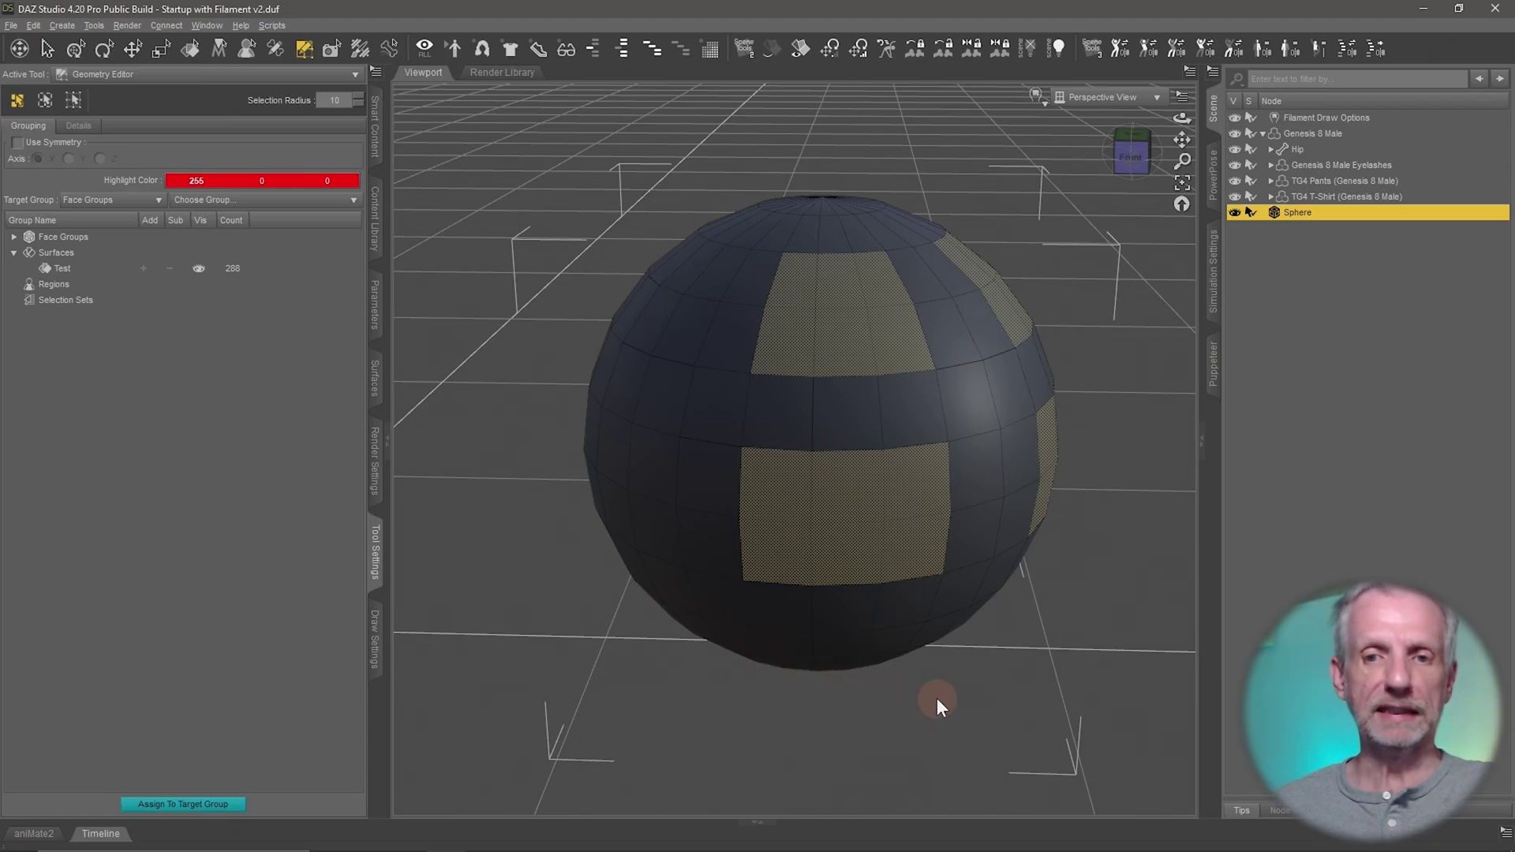
left_click_drag(938, 705, 899, 698, "ctrl+alt")
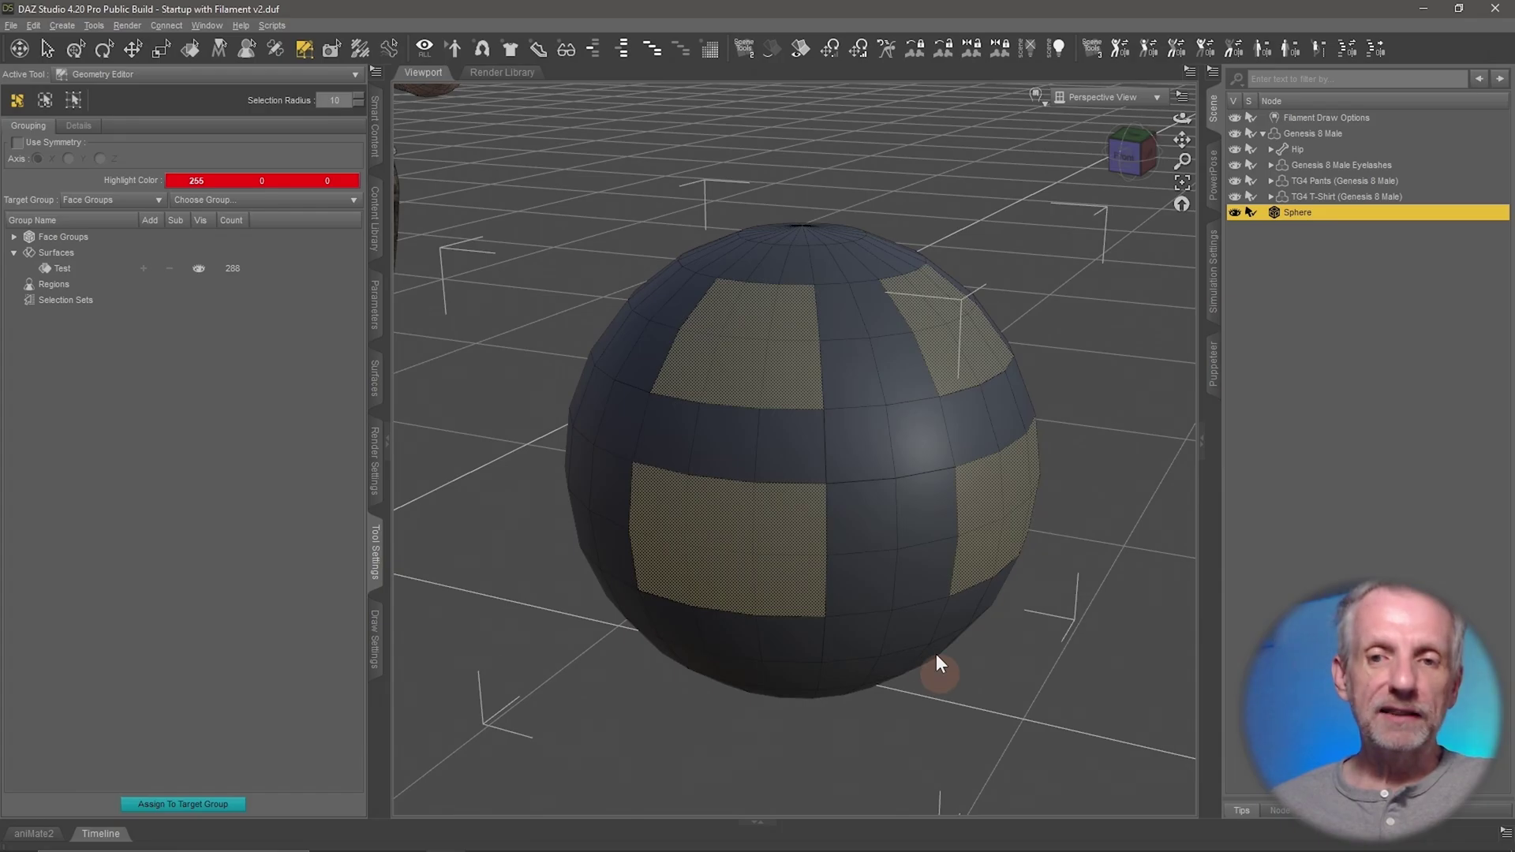
left_click_drag(886, 377, 870, 442)
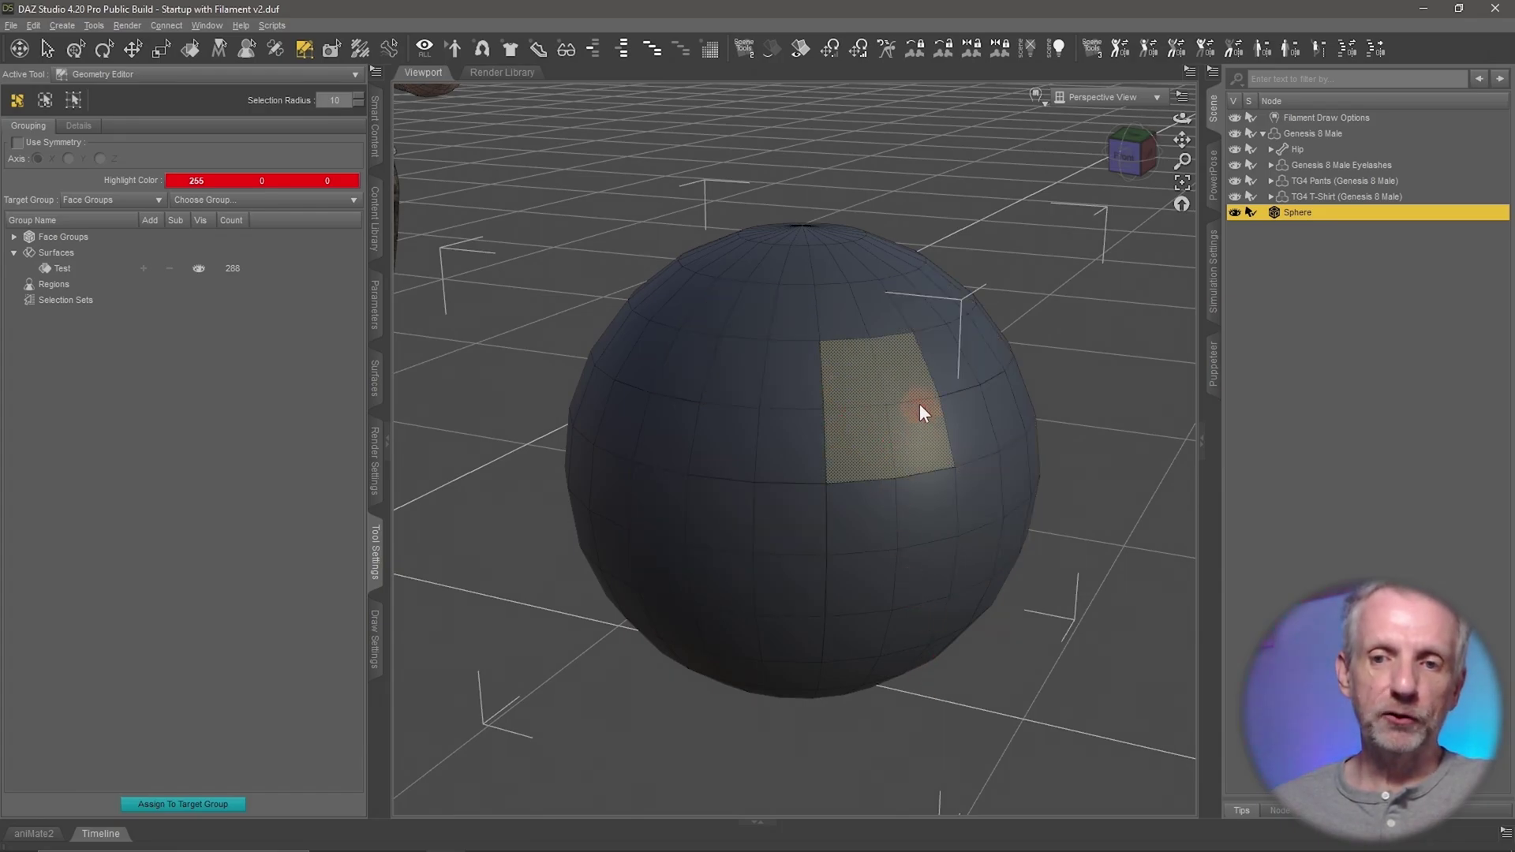
Switch the selection mode to Marquee Selection and box-select the sphere's upper cap.
mouse_move(734, 377)
left_mouse_down()
mouse_move(678, 387)
mouse_move(722, 428)
mouse_move(778, 388)
mouse_move(751, 389)
mouse_move(798, 428)
mouse_move(819, 362)
mouse_move(766, 356)
left_mouse_up()
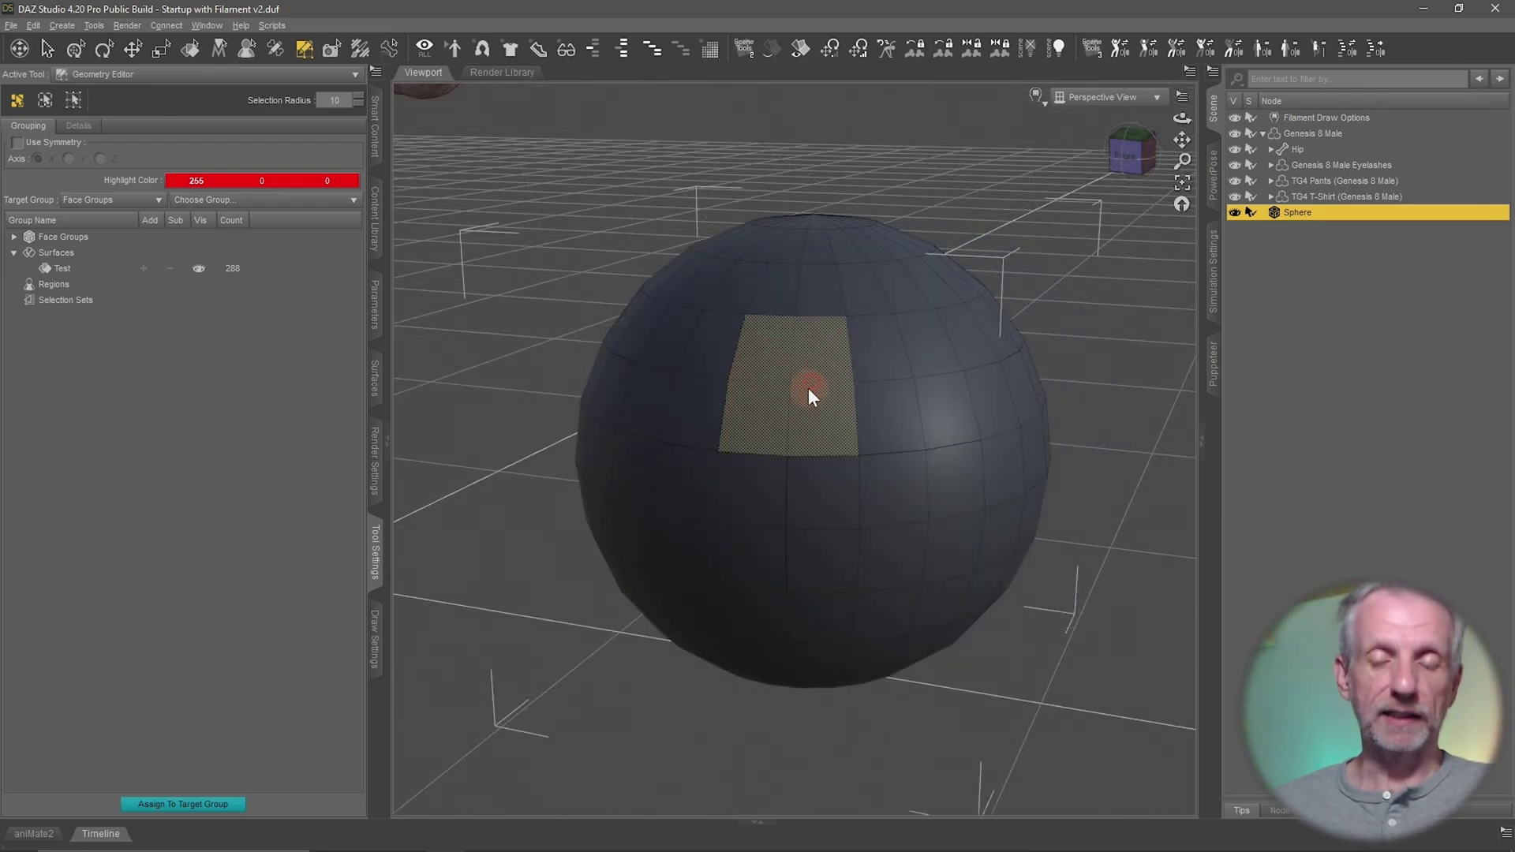
right_click(869, 292)
mouse_move(955, 318)
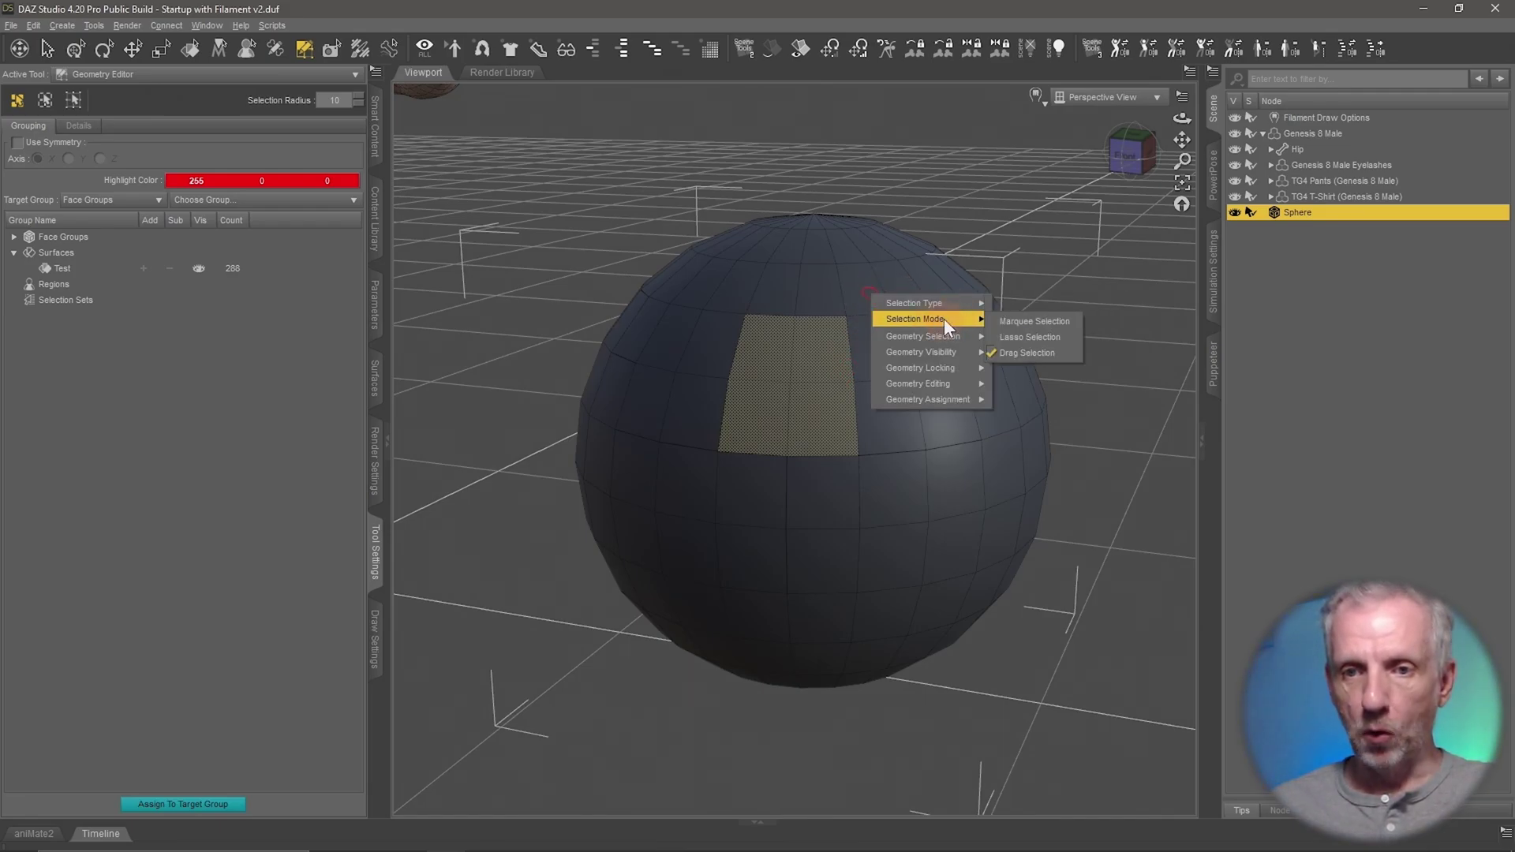
left_click(1072, 326)
mouse_move(962, 347)
left_mouse_down("alt")
mouse_move(957, 389)
mouse_move(960, 338)
left_mouse_up("alt")
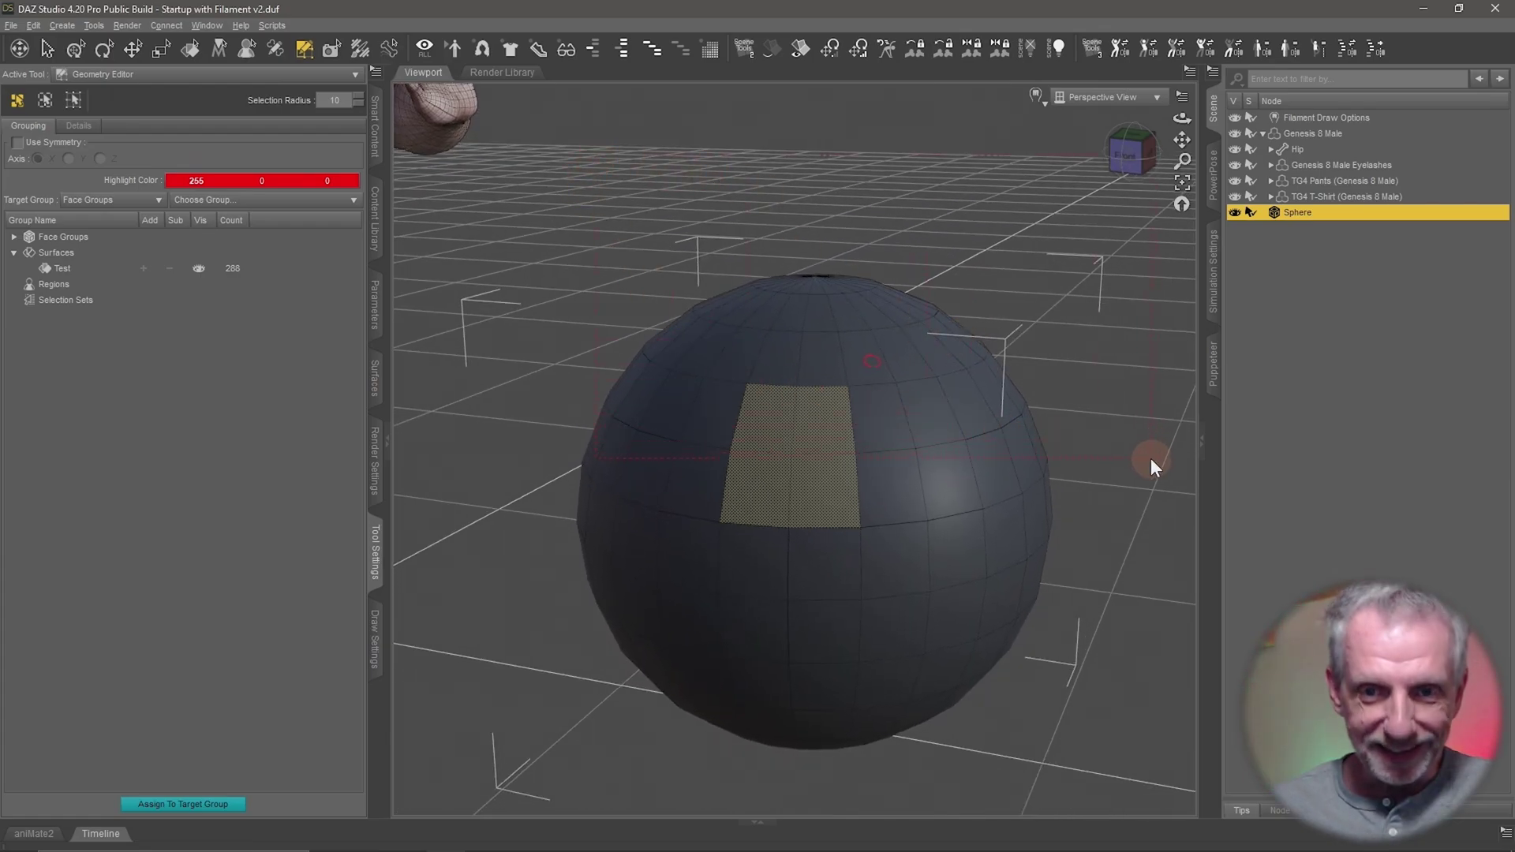
left_click_drag(1145, 460, 1151, 462)
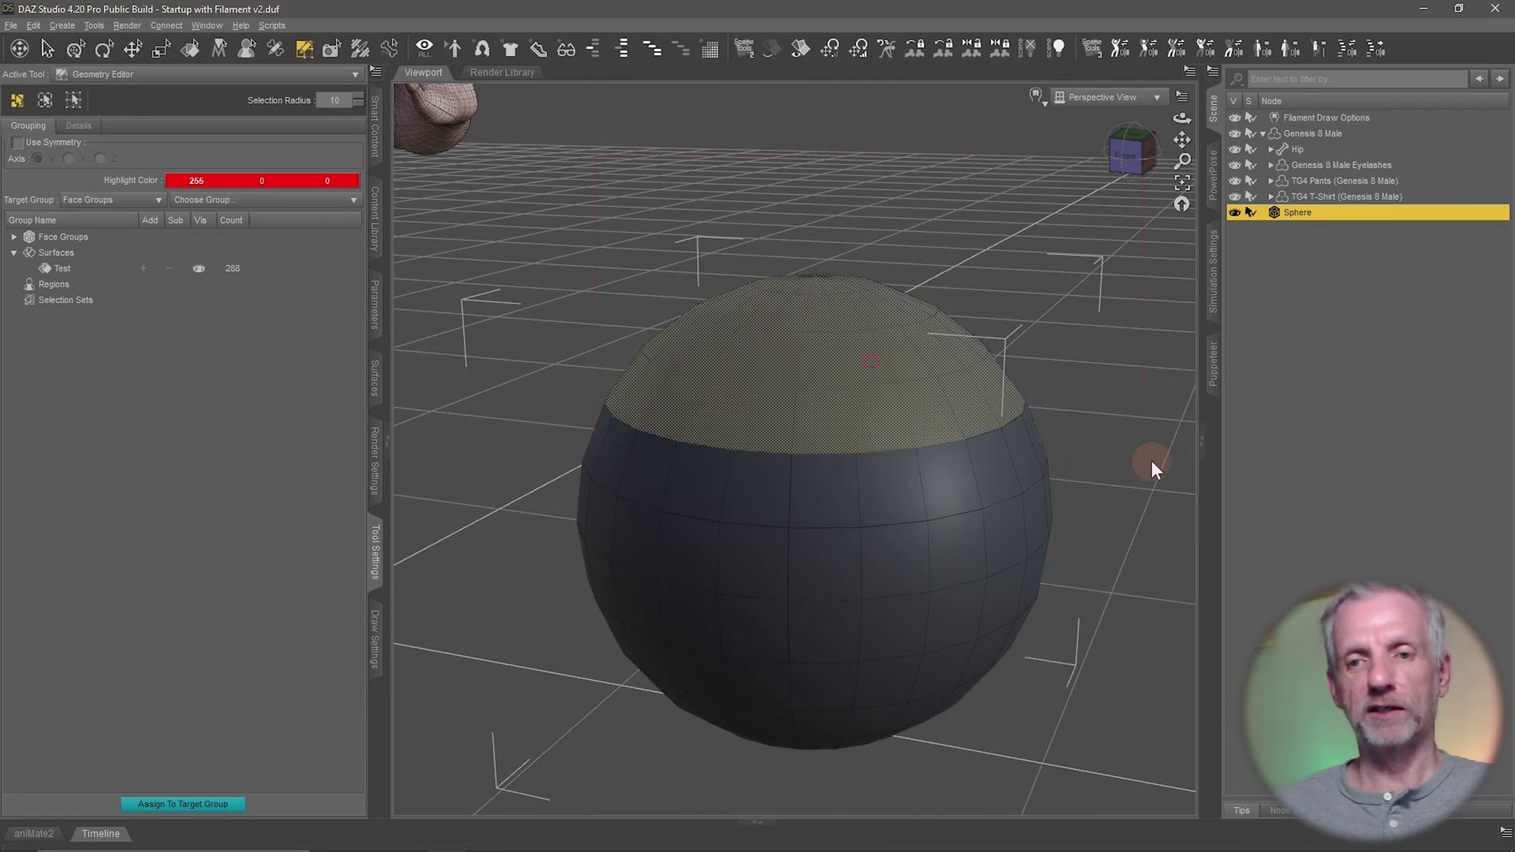
Switch to Lasso Selection and lasso an irregular area over the sphere's upper part, including a small block below its edge.
mouse_move(1117, 514)
left_mouse_down("alt")
mouse_move(1092, 527)
mouse_move(1093, 501)
mouse_move(1117, 513)
mouse_move(1055, 524)
mouse_move(1146, 507)
mouse_move(1115, 513)
left_mouse_up("alt")
right_click(862, 373)
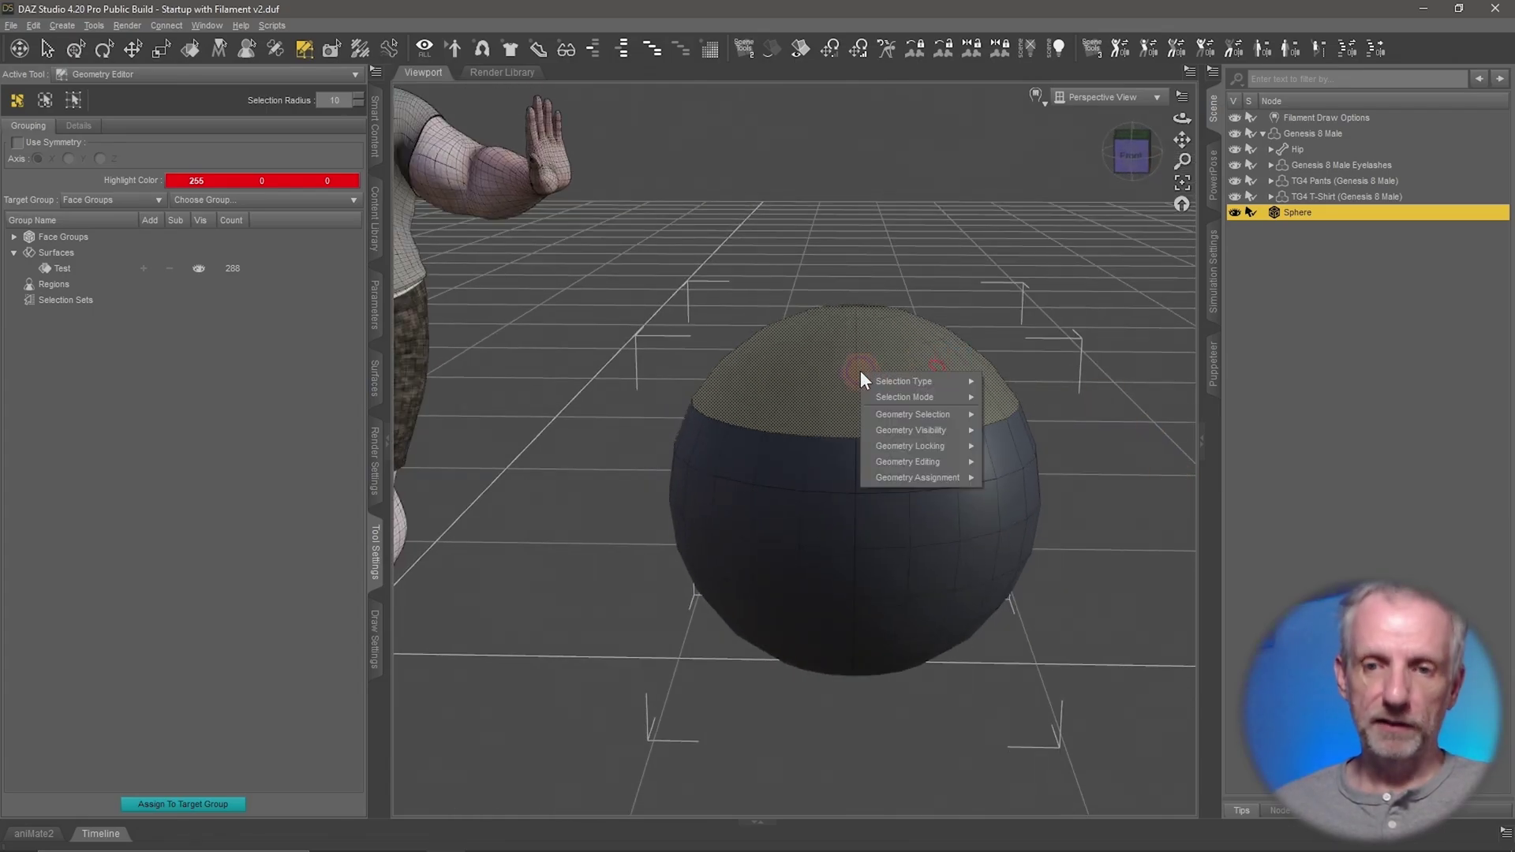
mouse_move(941, 395)
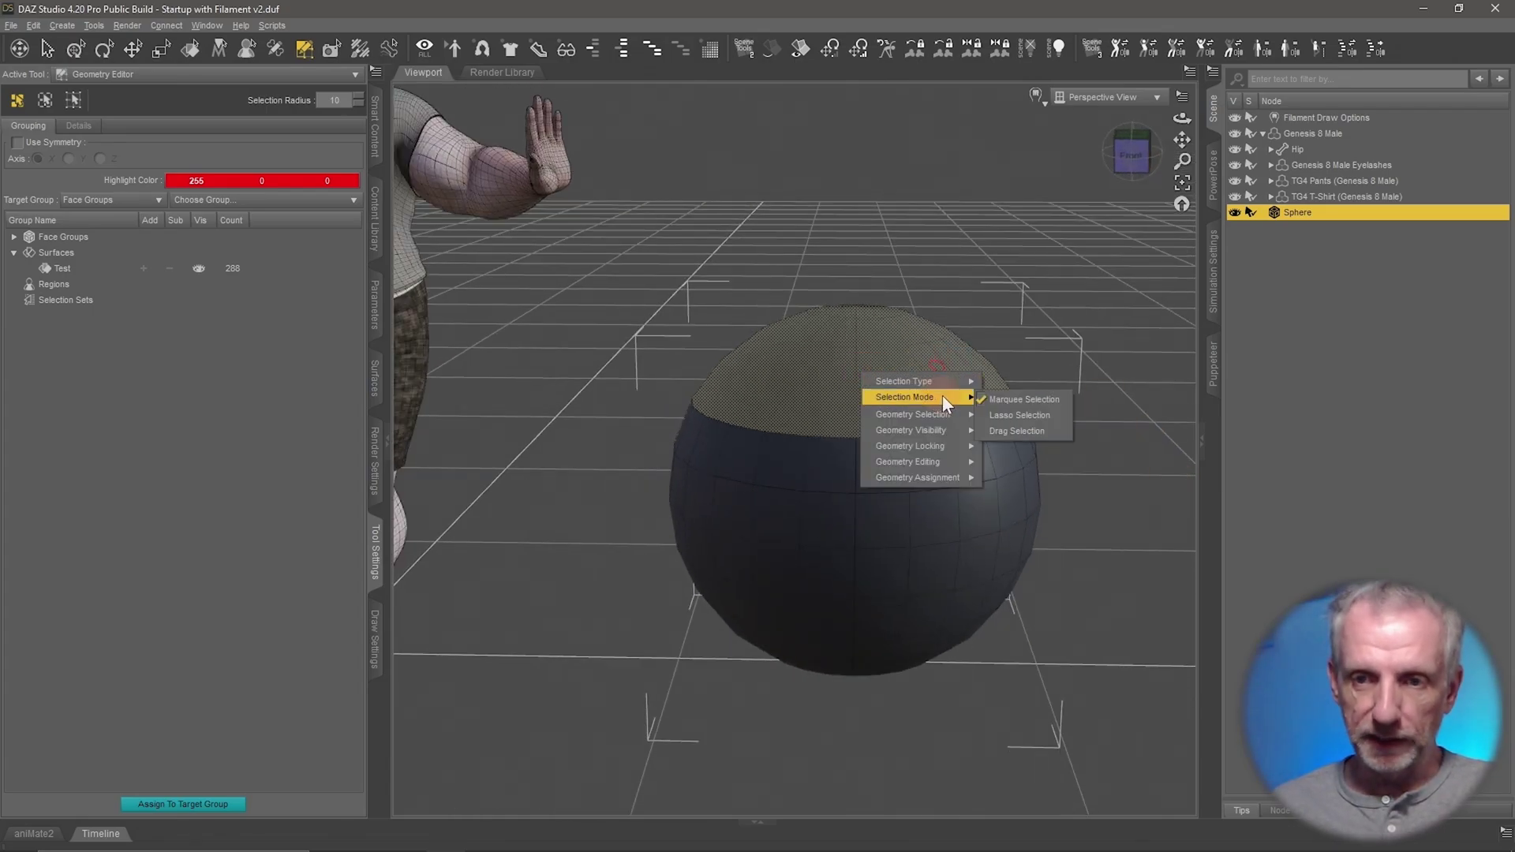
left_click(1045, 415)
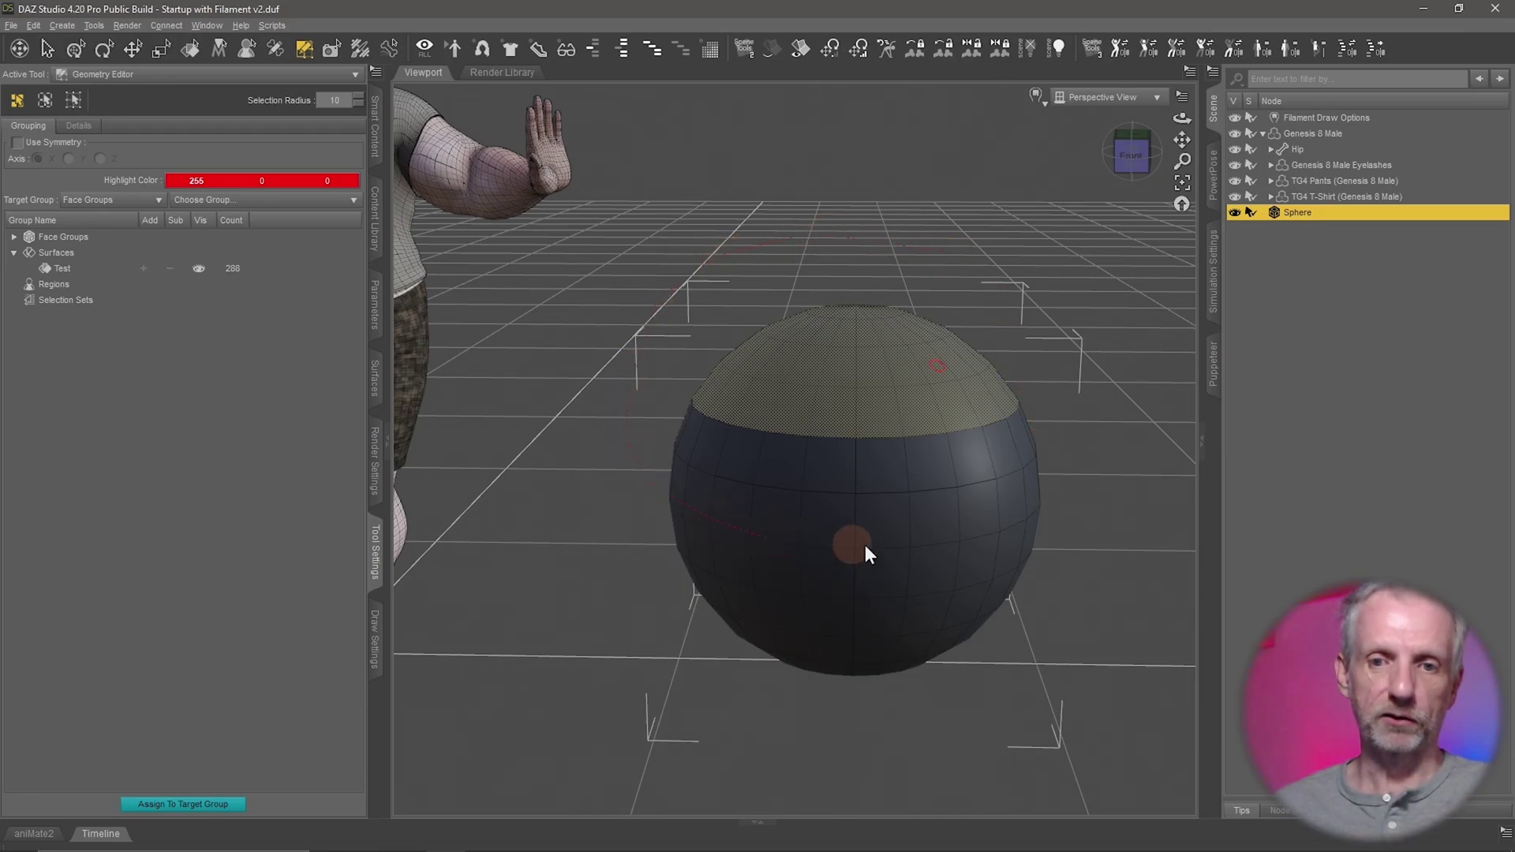
left_click_drag(925, 248, 926, 259)
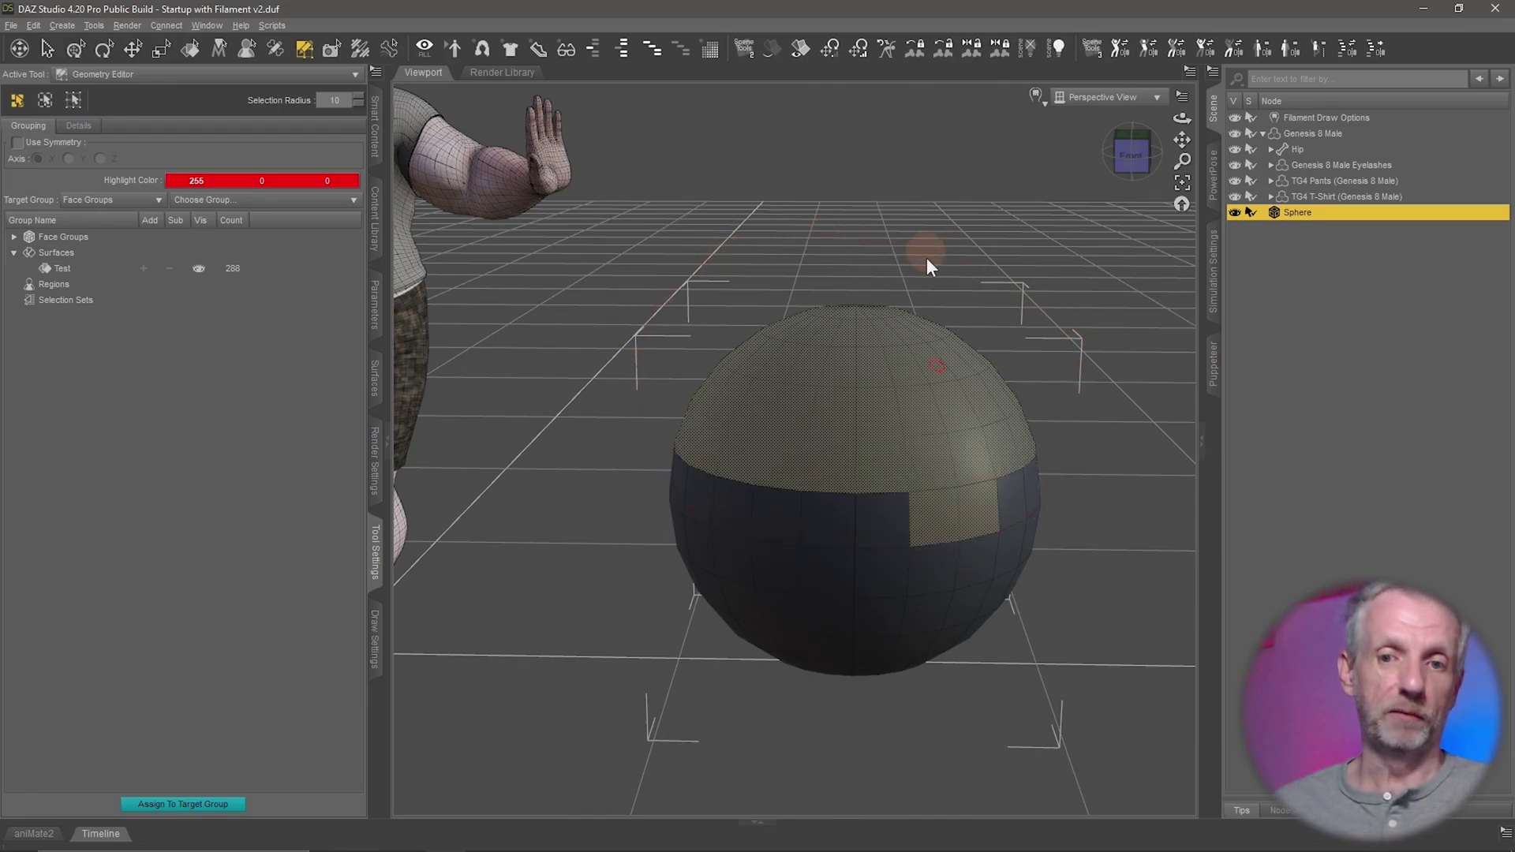
mouse_move(1062, 507)
middle_mouse_down()
mouse_move(1048, 507)
mouse_move(1063, 505)
middle_mouse_up()
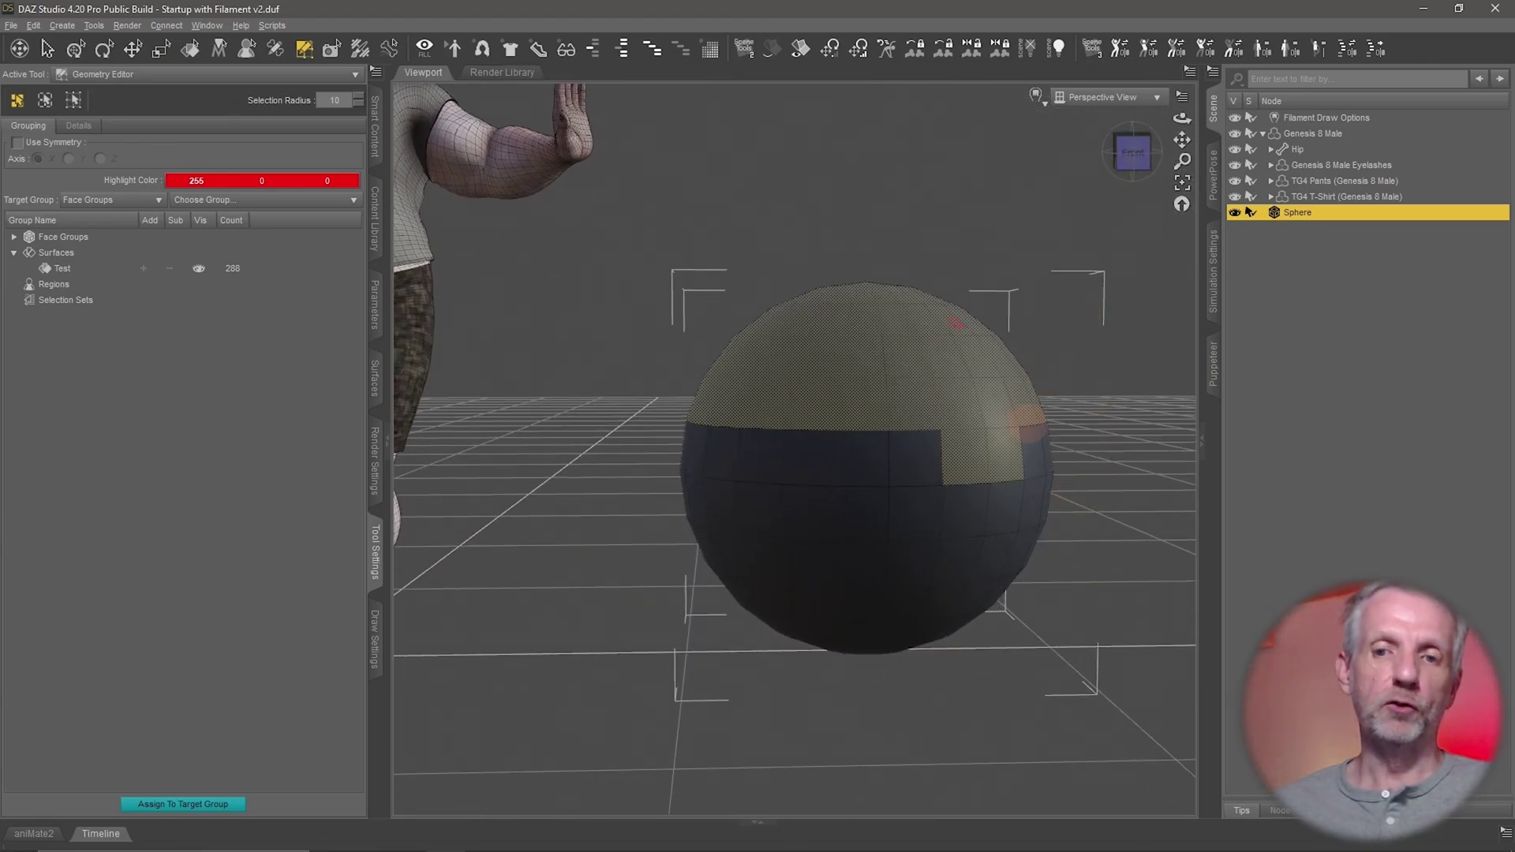
middle_click_drag(955, 323, 1097, 142)
Frame the sphere in the Front View and select its entire upper half with Marquee Selection.
left_click(1133, 96)
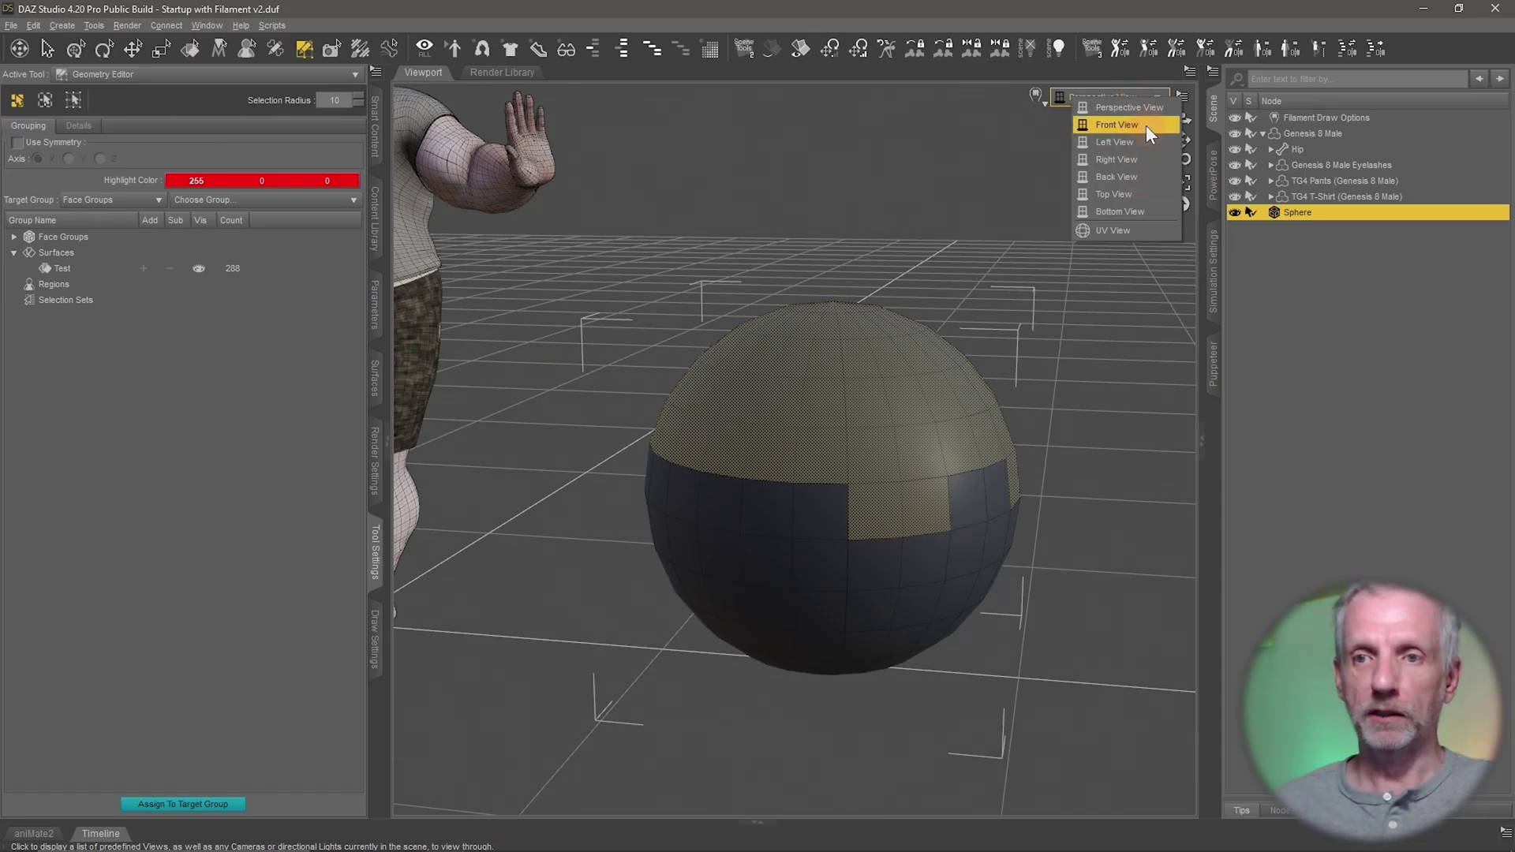
left_click(1145, 124)
key("ctrl+f")
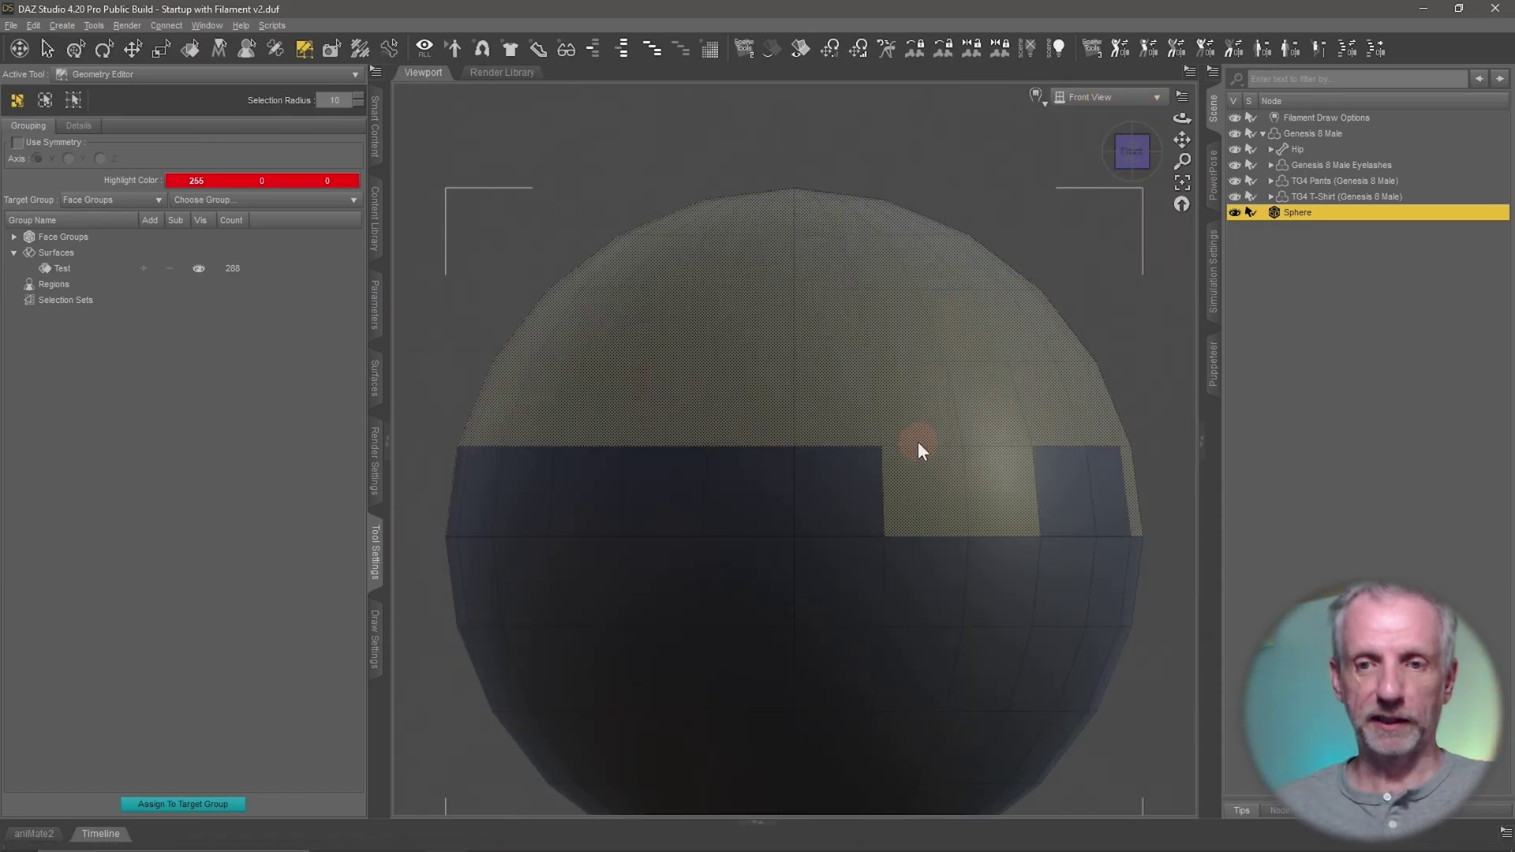
scroll(917, 449, "down", 6)
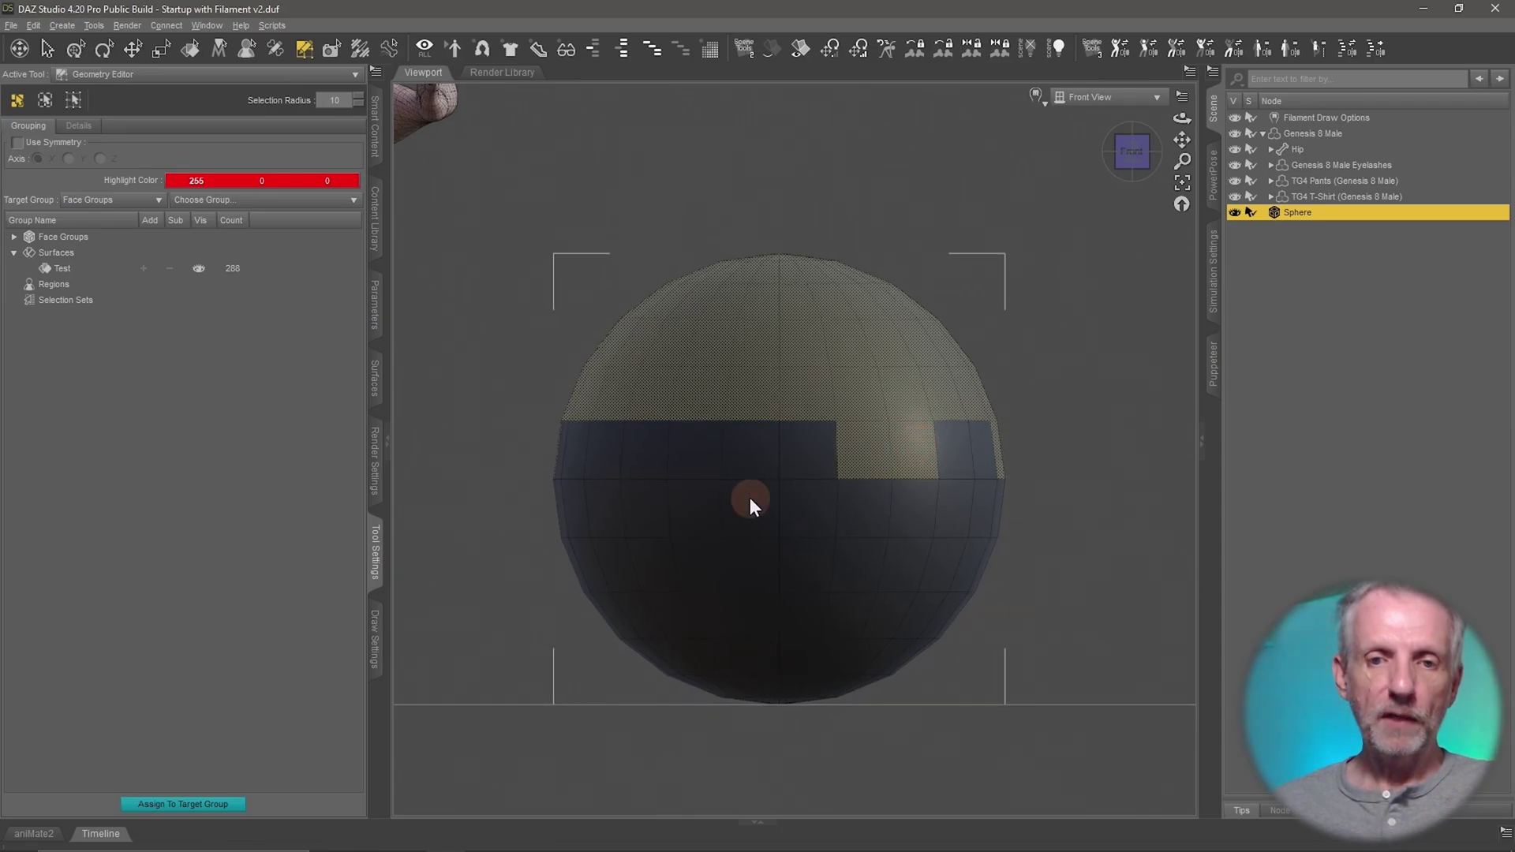
right_click(859, 211)
left_click(1061, 242)
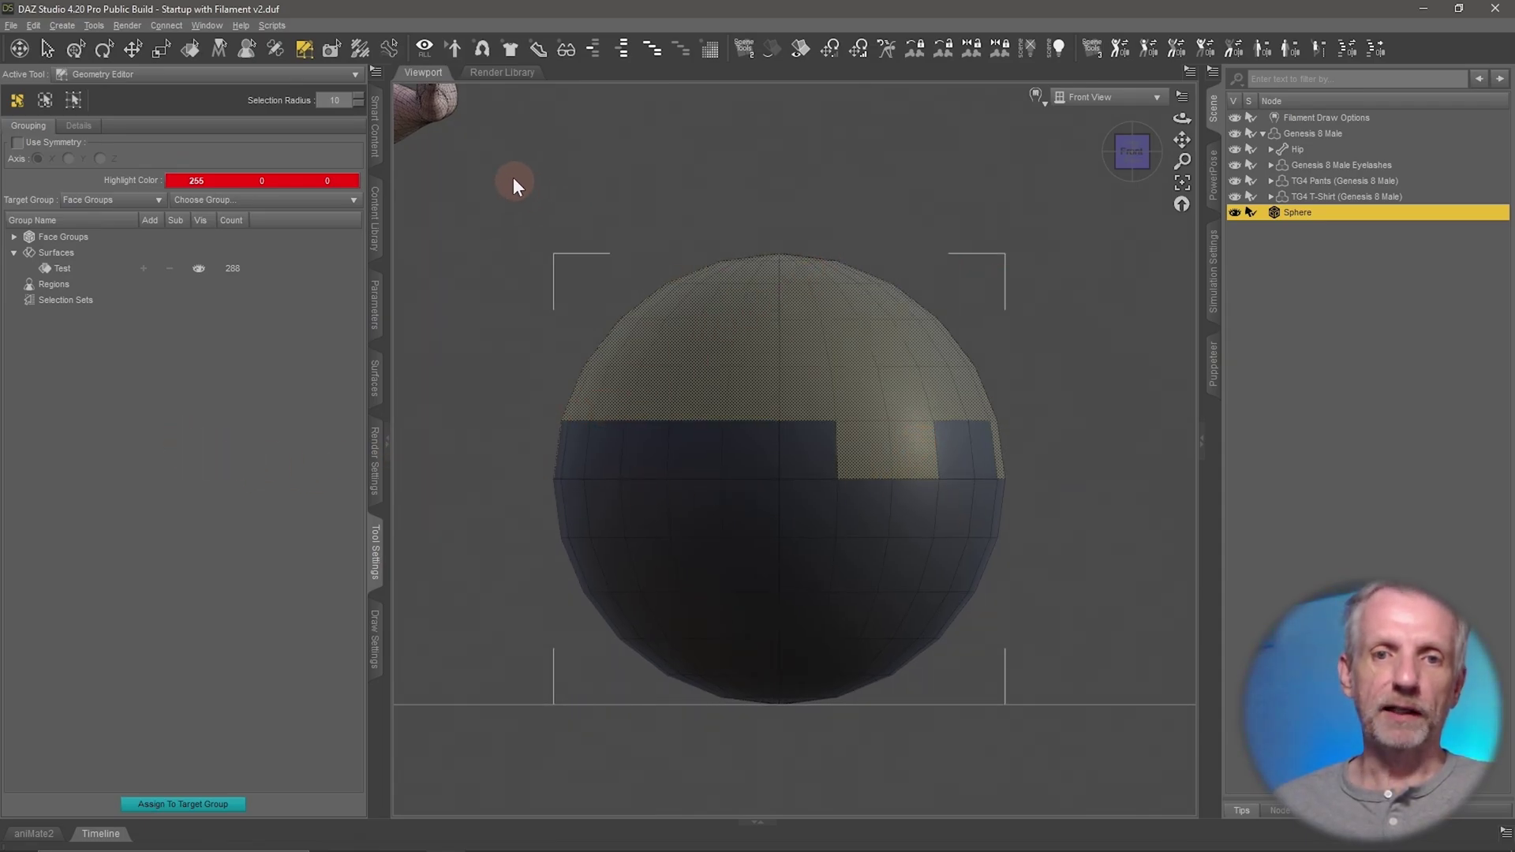
left_click_drag(508, 155, 619, 431)
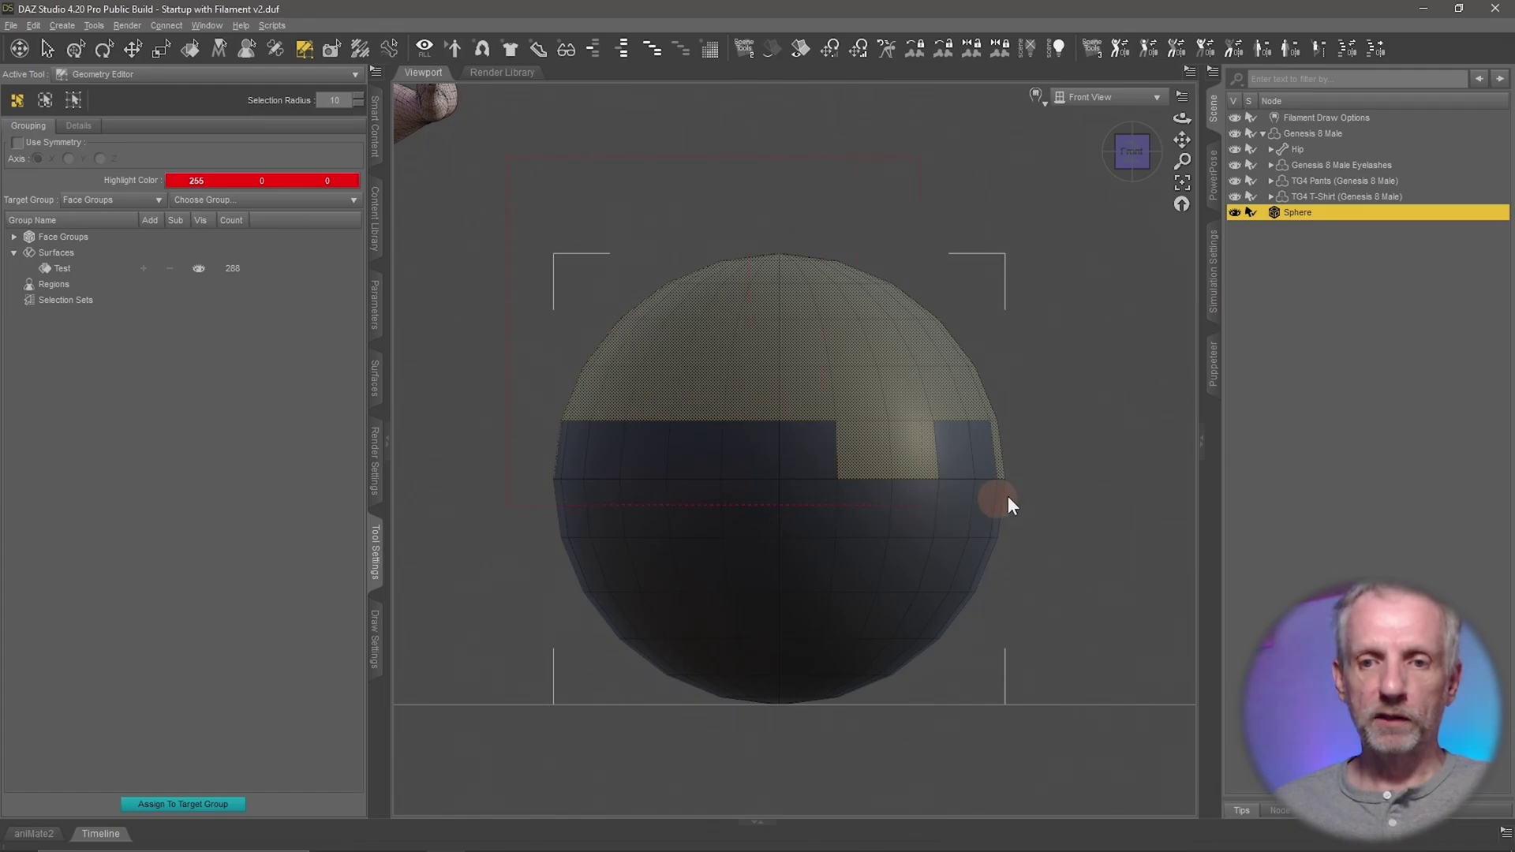
left_click_drag(1051, 506, 1050, 506)
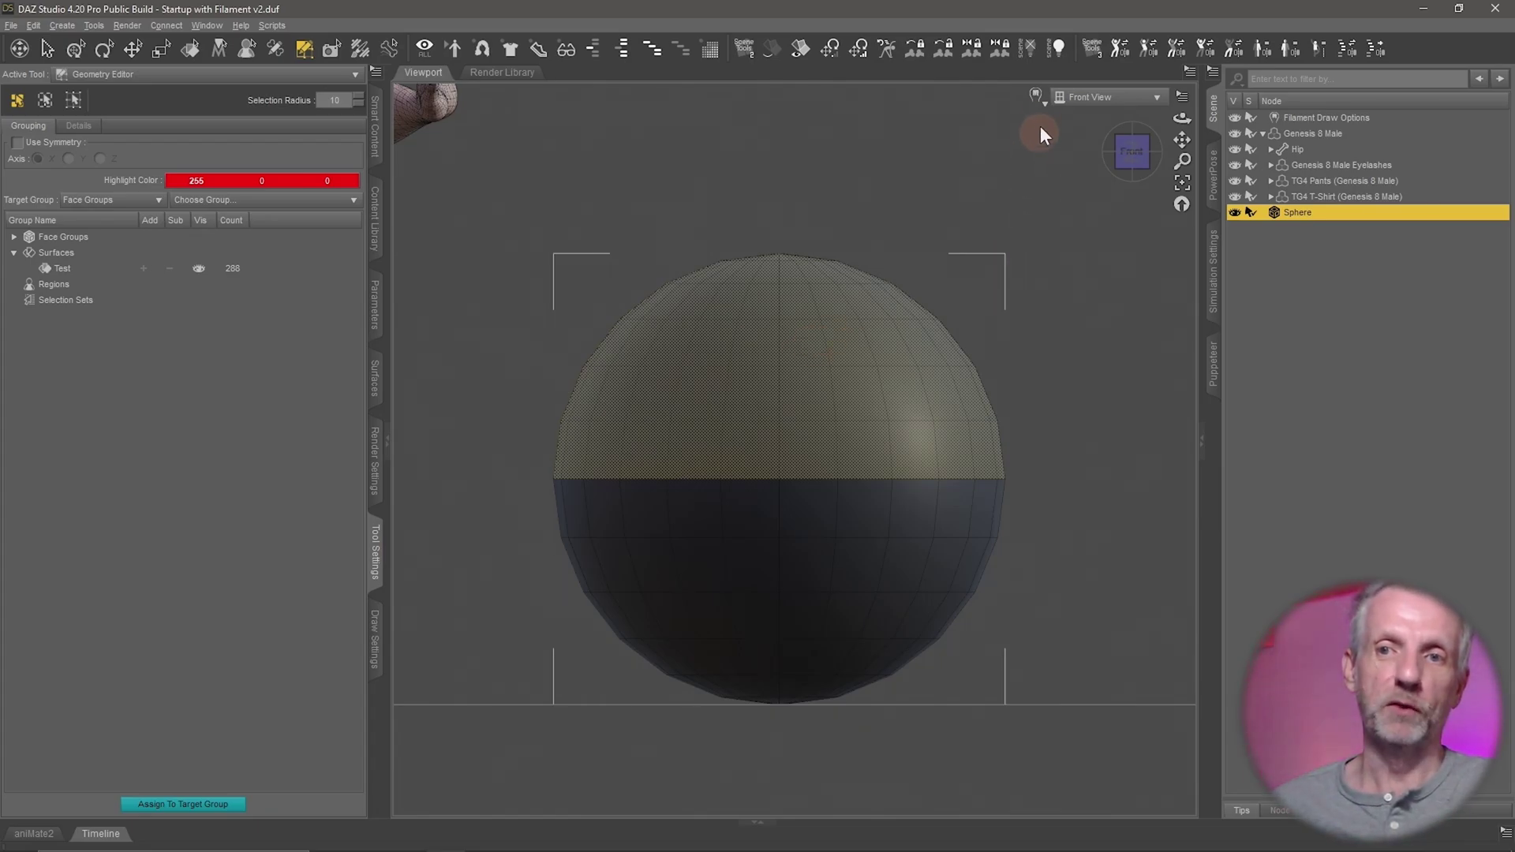
Return to the Perspective View and set the selection mode to Drag Selection.
left_click(1097, 97)
left_click(1090, 110)
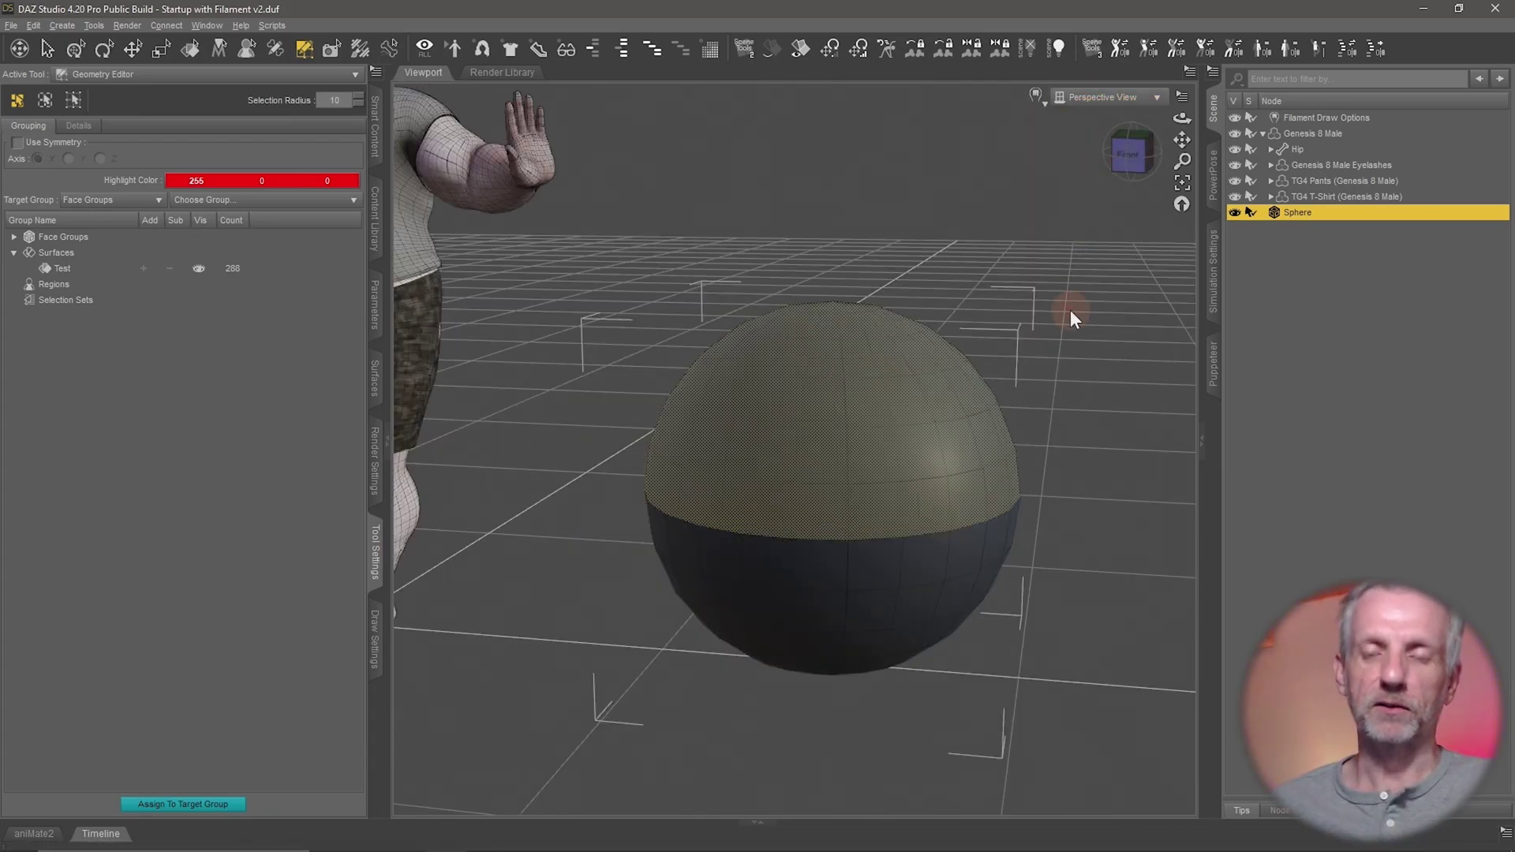
mouse_move(1070, 310)
middle_mouse_down()
mouse_move(1087, 310)
mouse_move(1069, 309)
mouse_move(1069, 328)
middle_mouse_up()
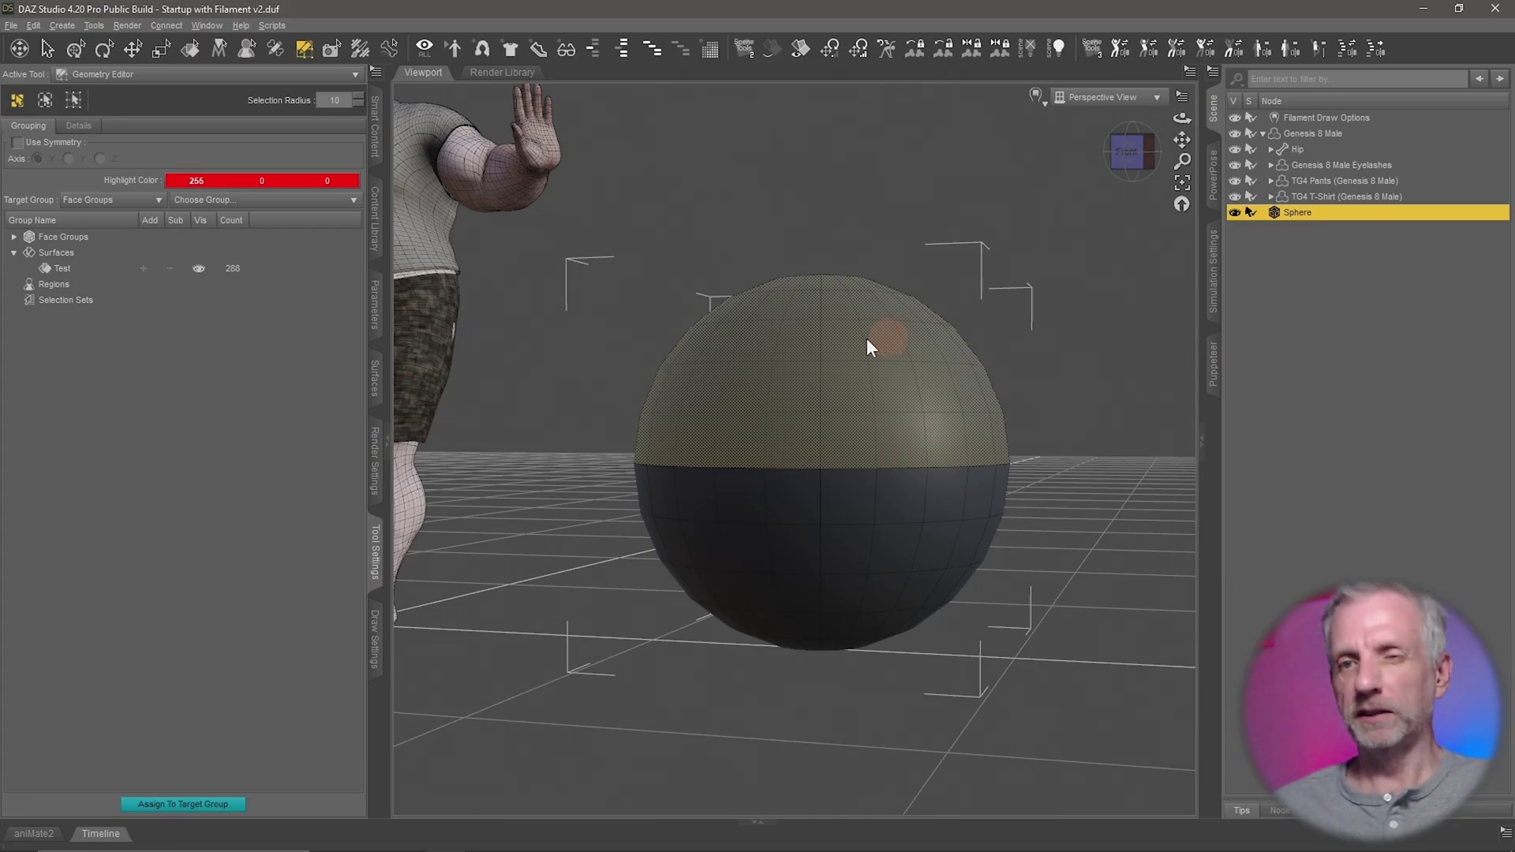
middle_click_drag(746, 381, 826, 368)
right_click(826, 367)
mouse_move(889, 395)
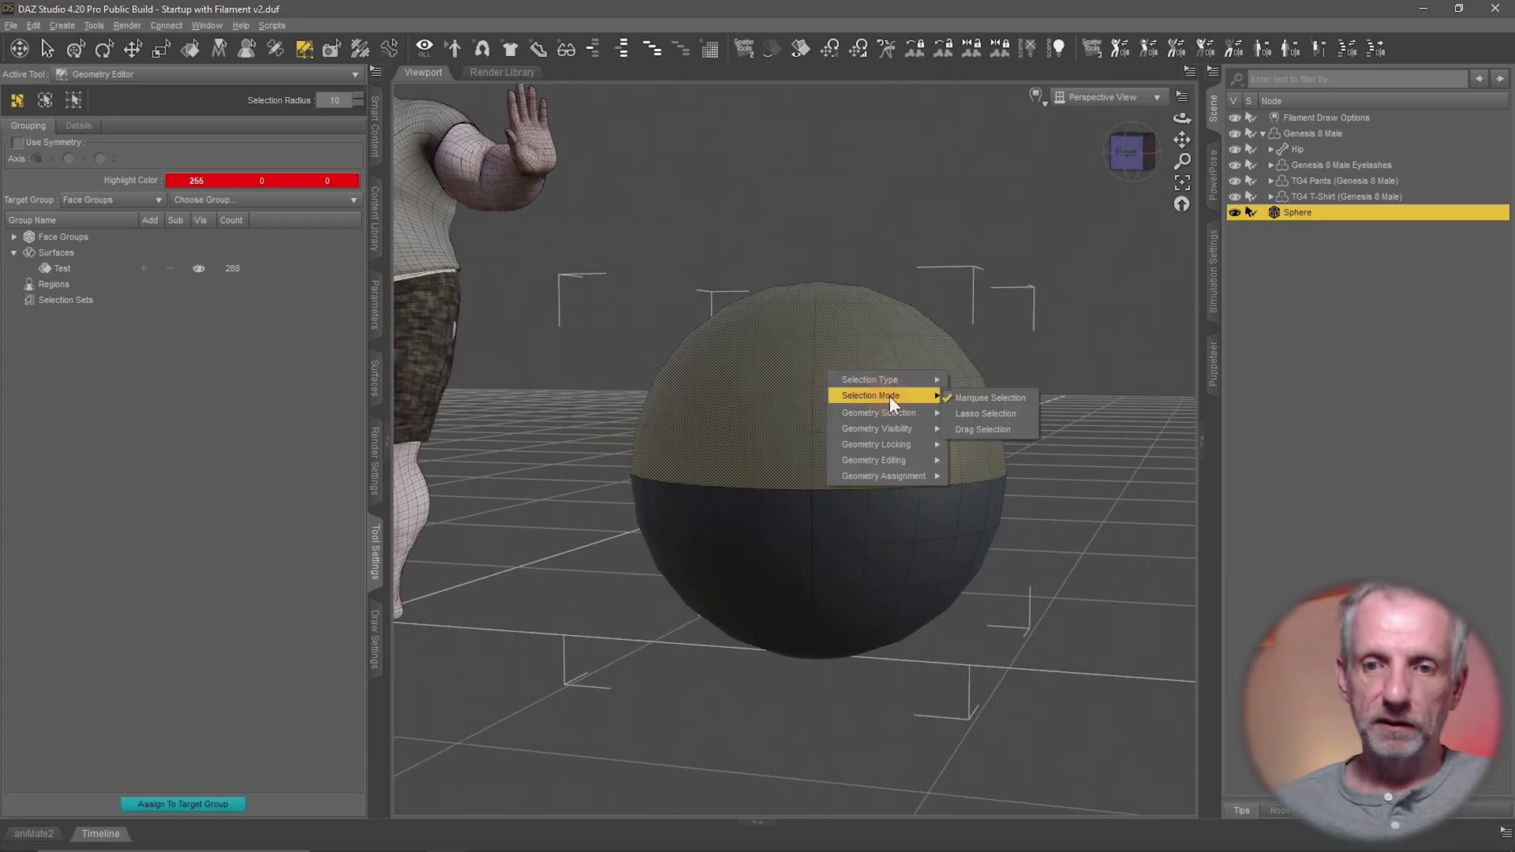
left_click(1013, 430)
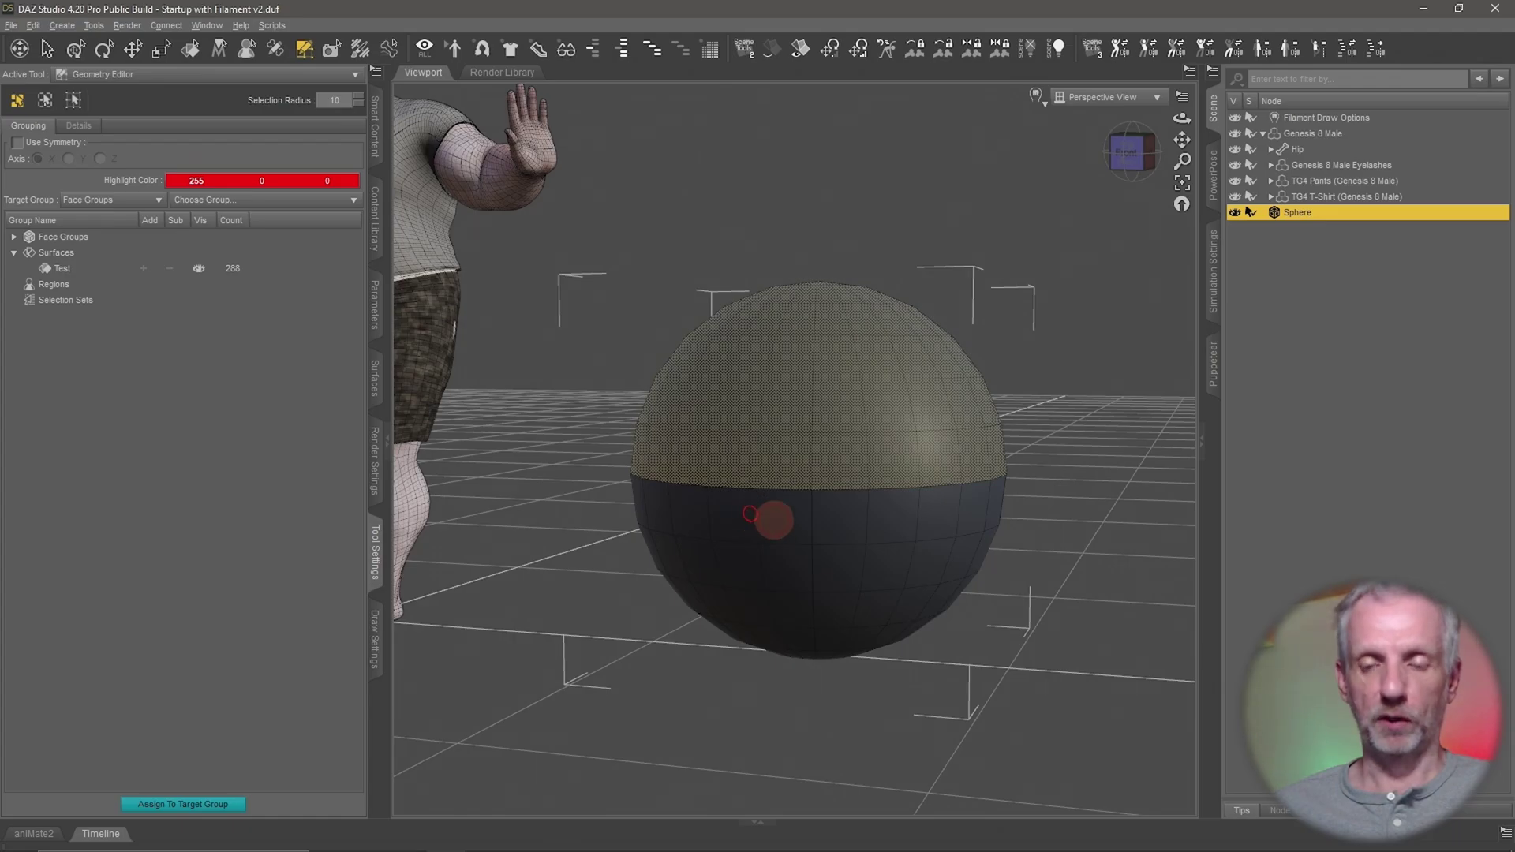
middle_click_drag(750, 515, 789, 433)
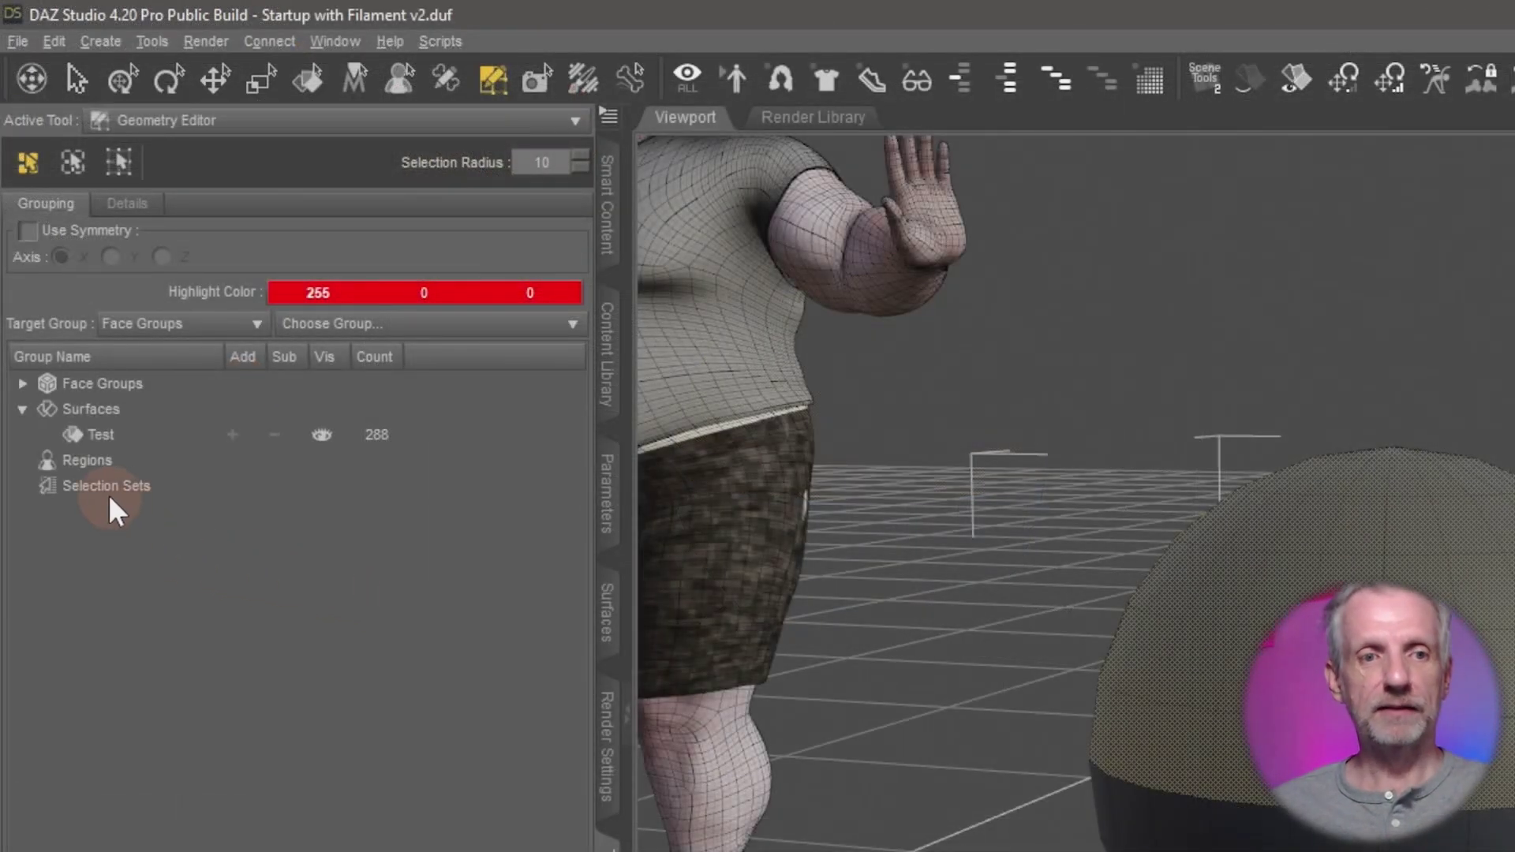
Create a selection set named Northern Hemisphere from the selected polygons.
left_click(126, 490)
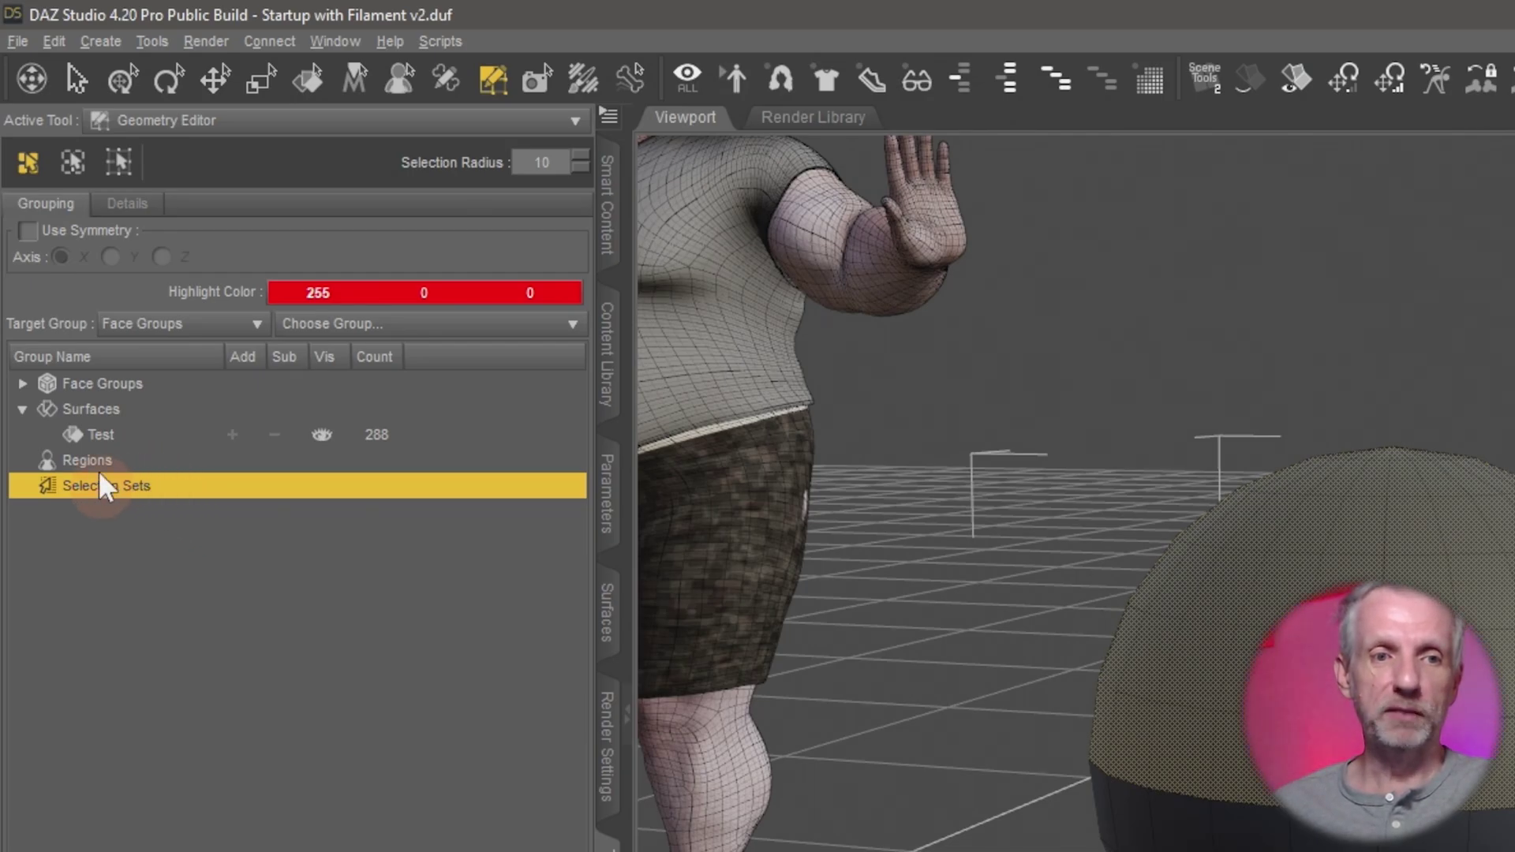
right_click(131, 486)
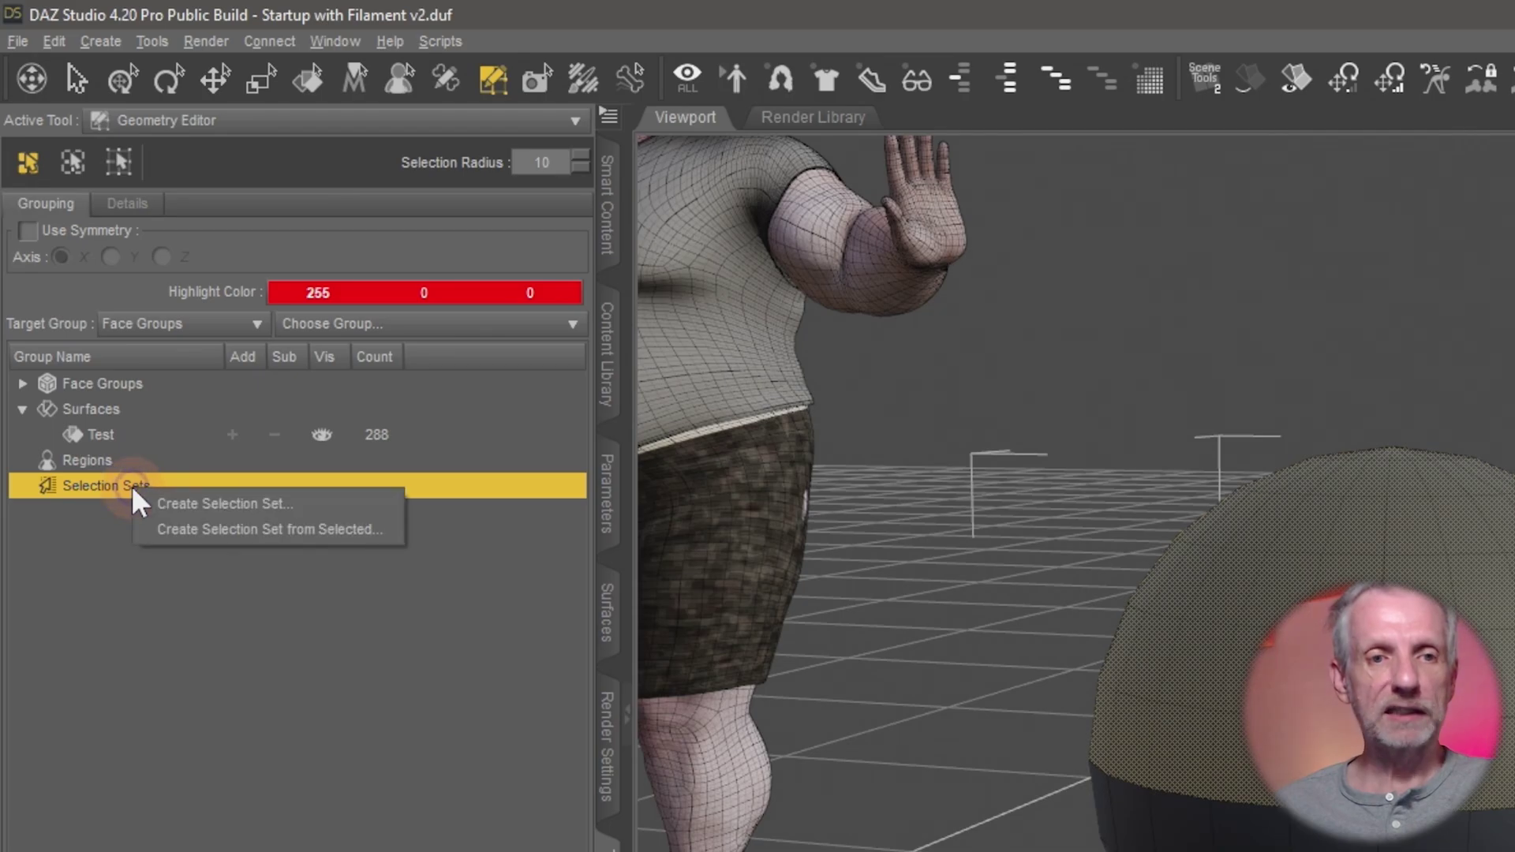
left_click(257, 529)
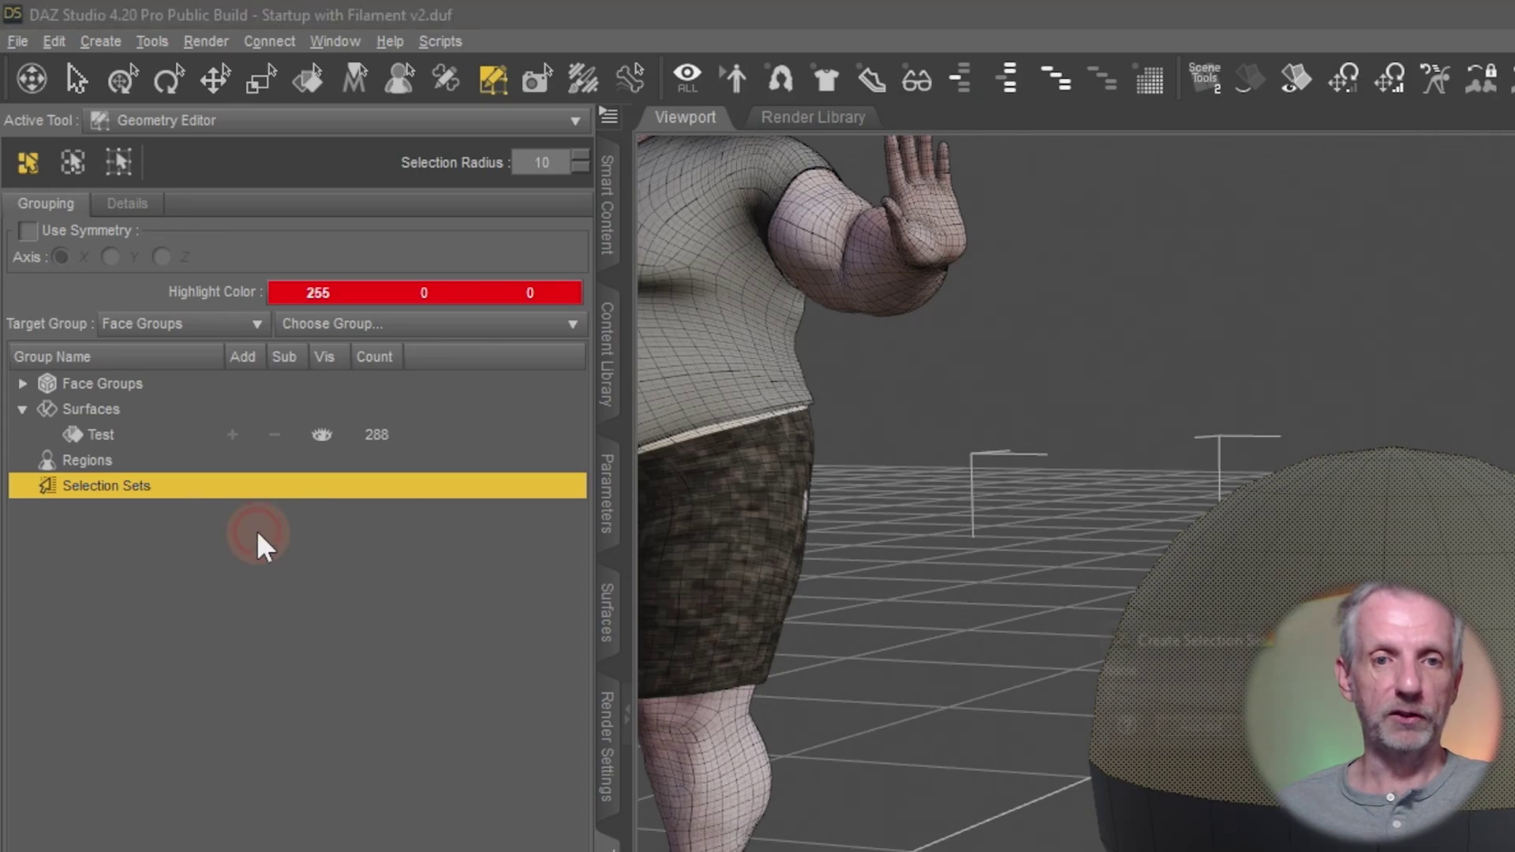
left_click_drag(1205, 643, 517, 416)
left_click(547, 471)
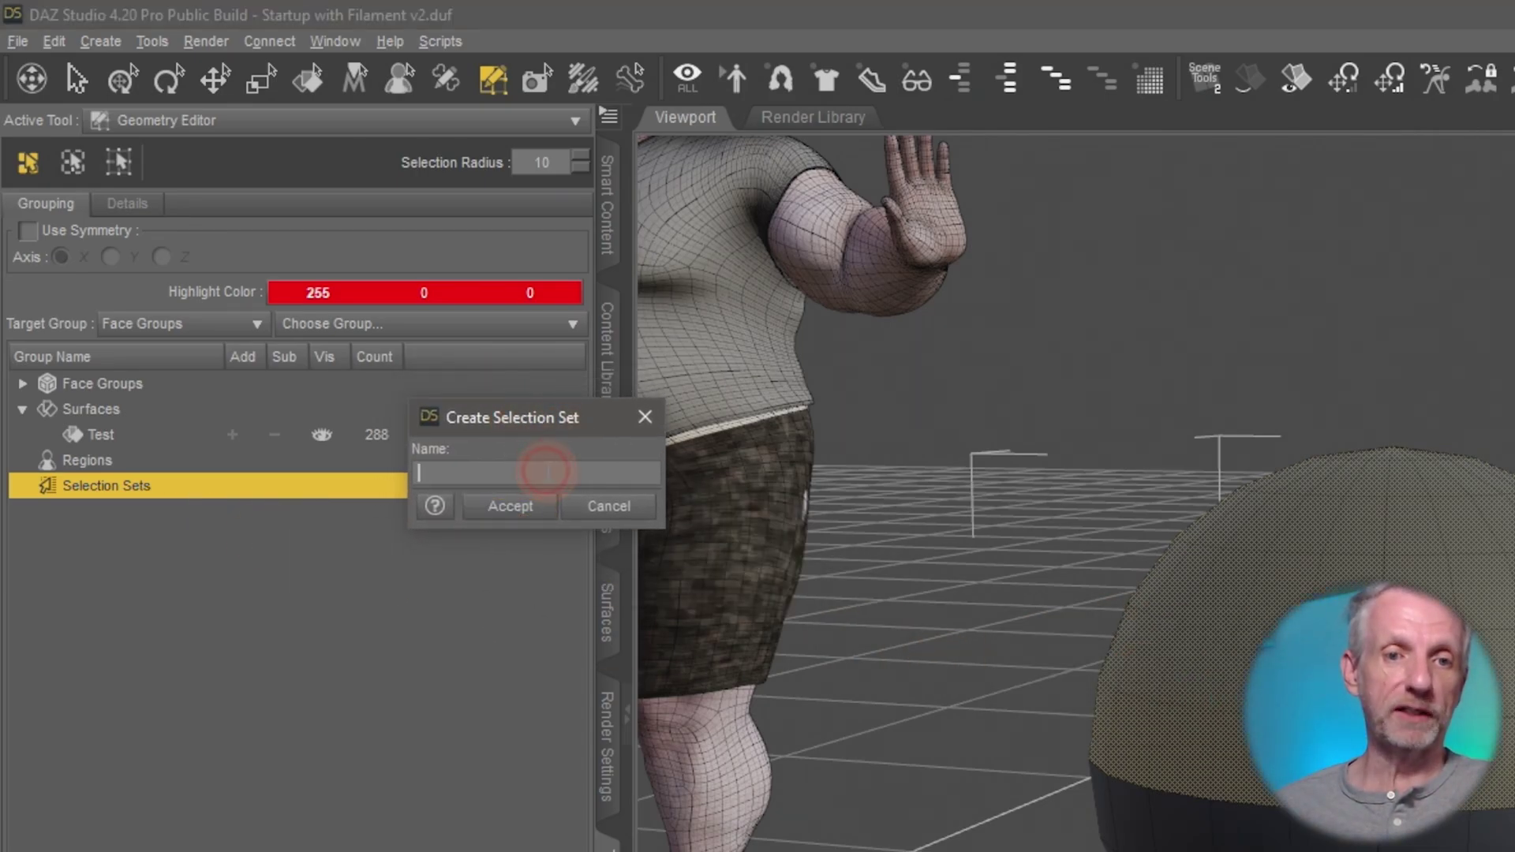
type("Northern Hemiopsp")
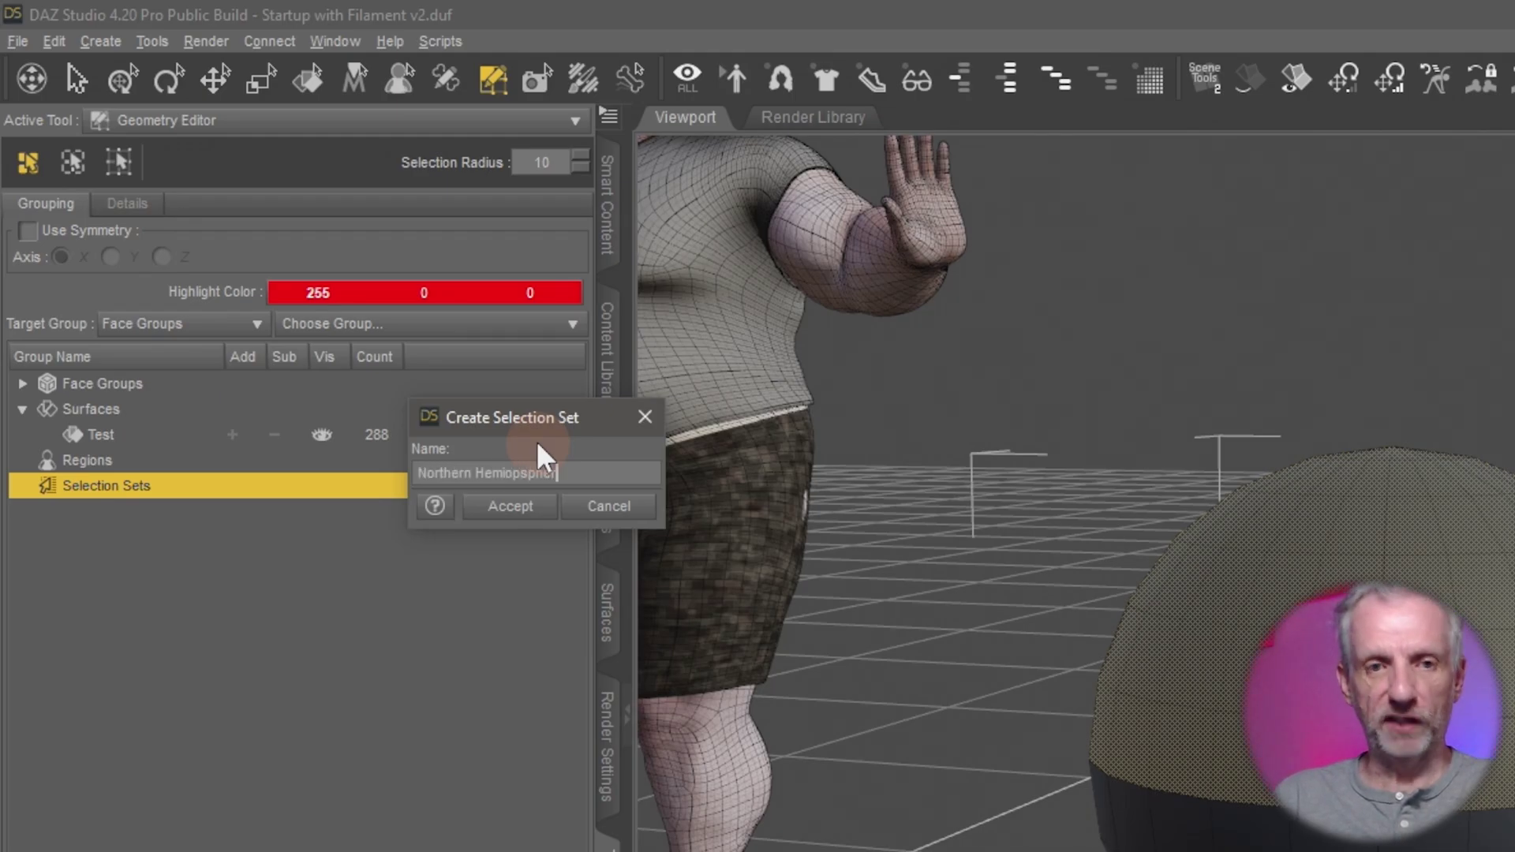
type("here")
key("Return")
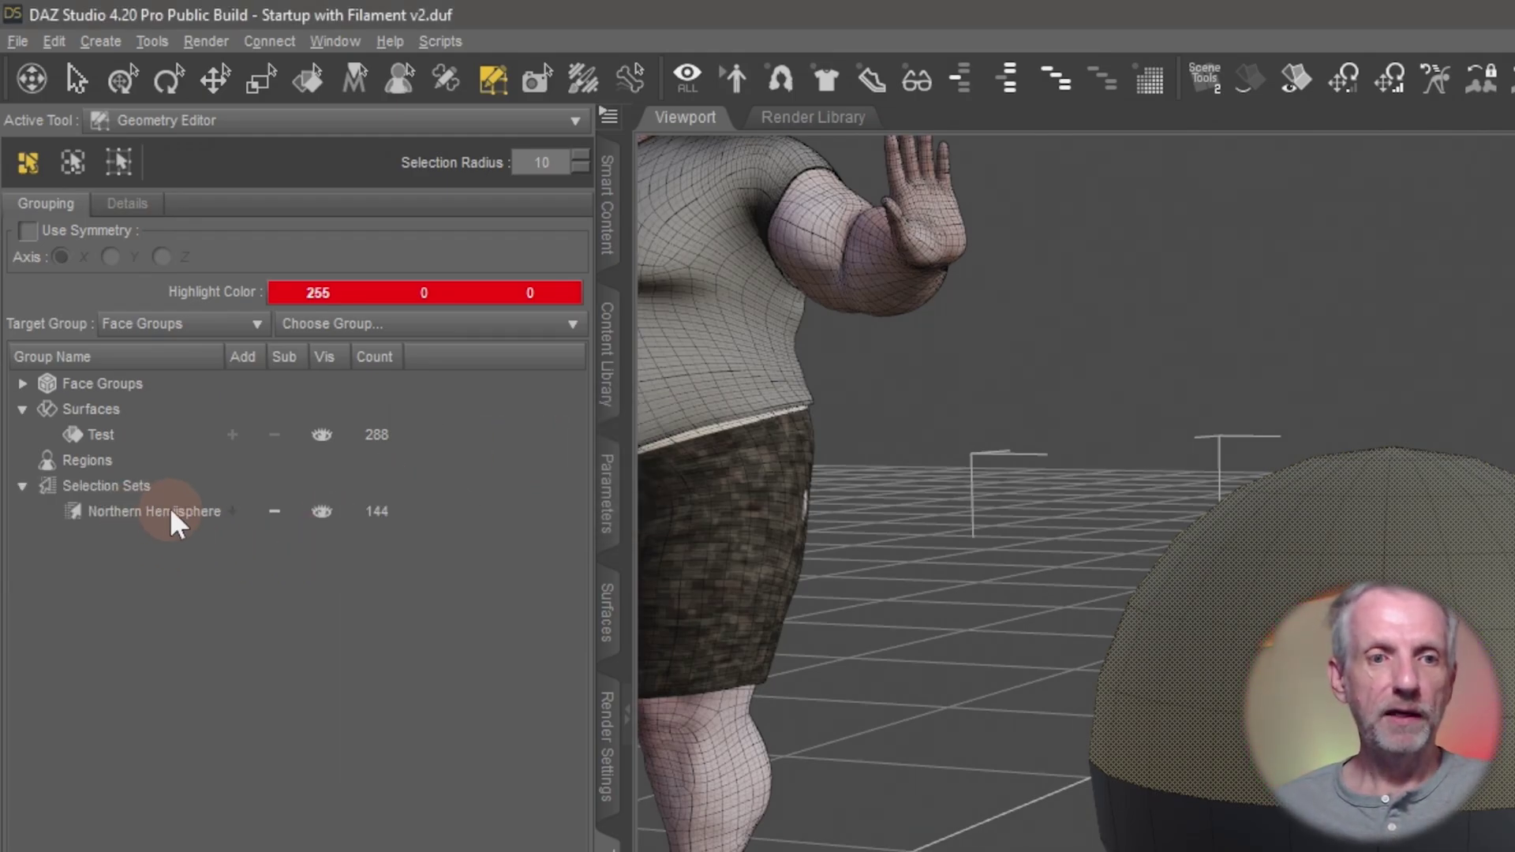
Highlight the Northern Hemisphere selection set on the sphere and remove the highlight, repeating to compare both looks.
left_click(153, 512)
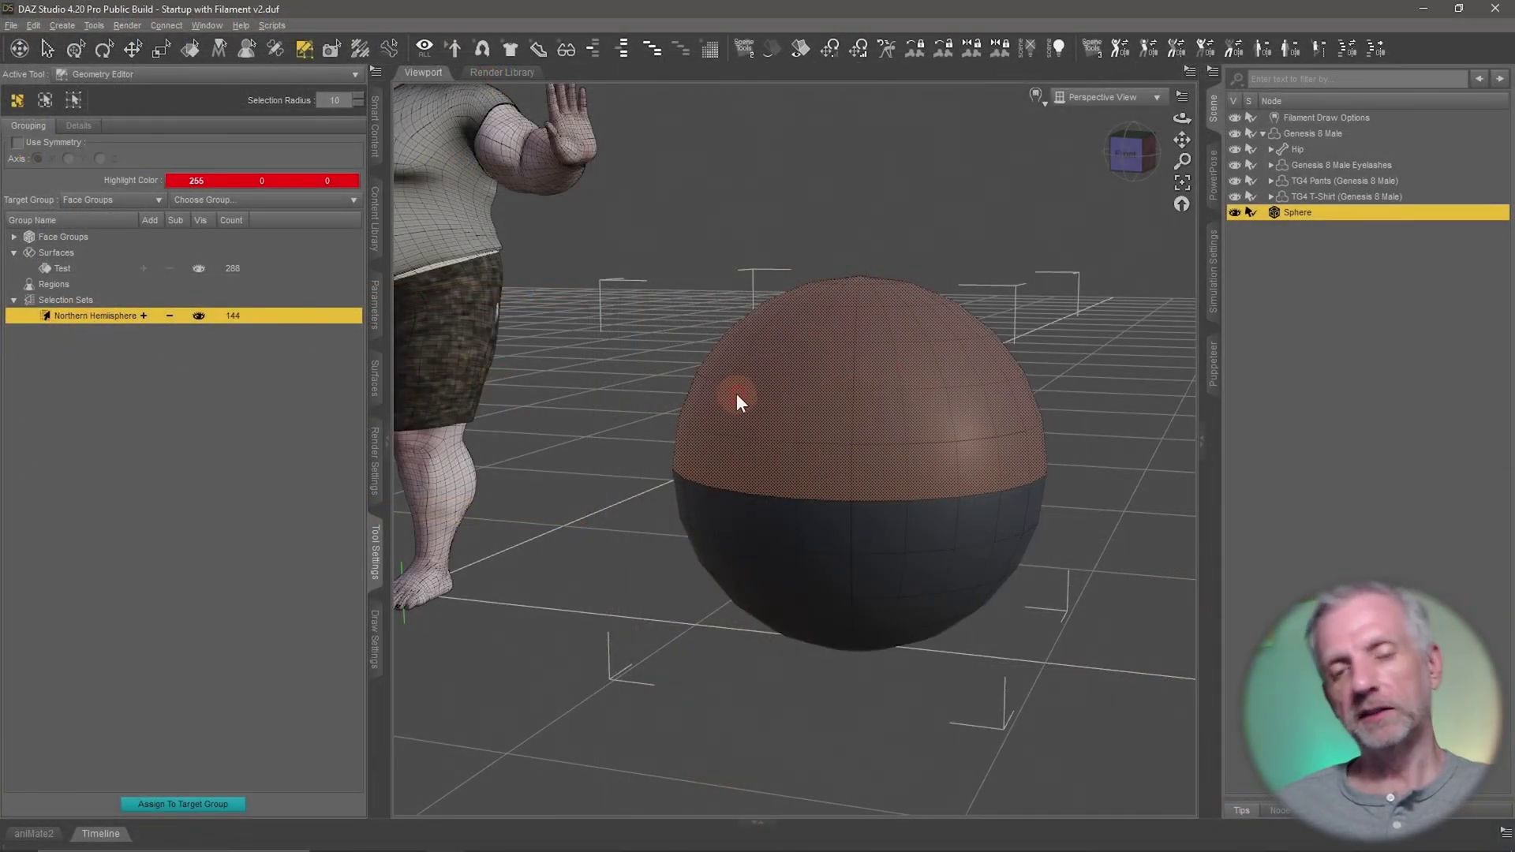
left_click(117, 402)
left_click_drag(838, 322, 816, 343, "alt")
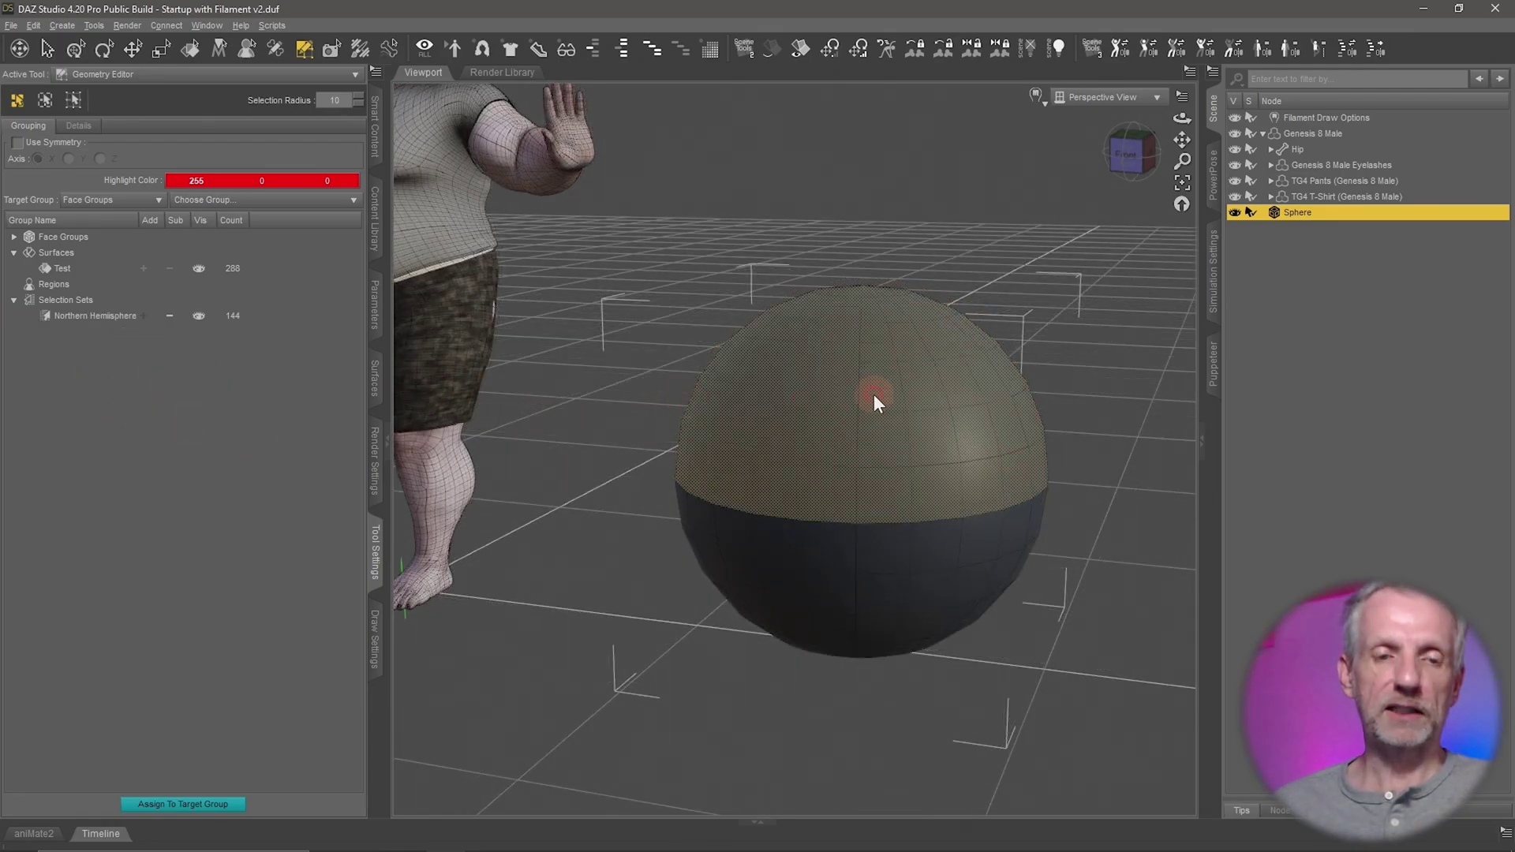
left_click(107, 313)
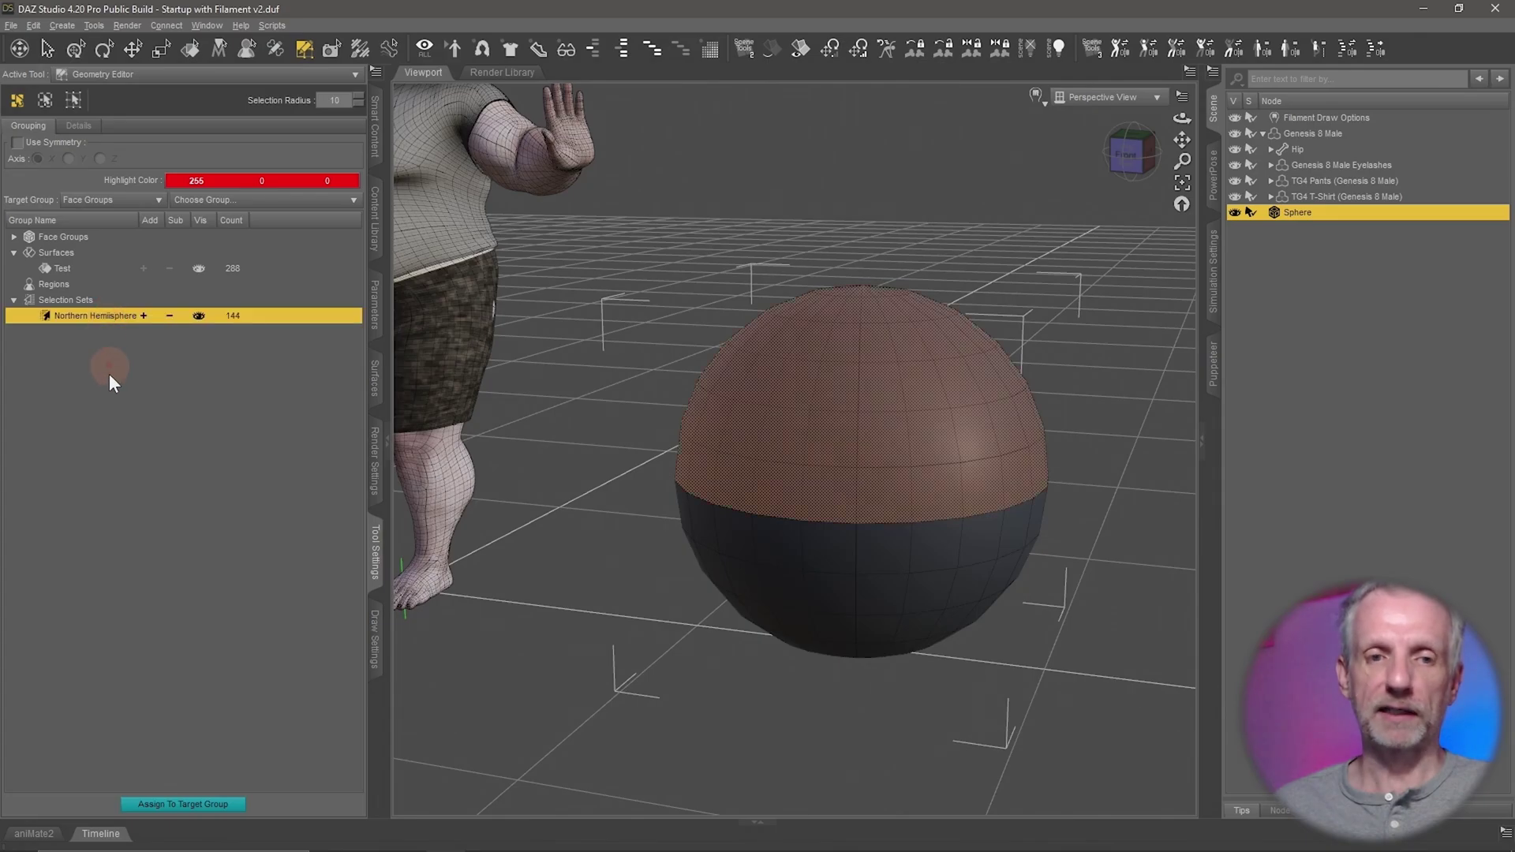
left_click(109, 375)
left_click(110, 315)
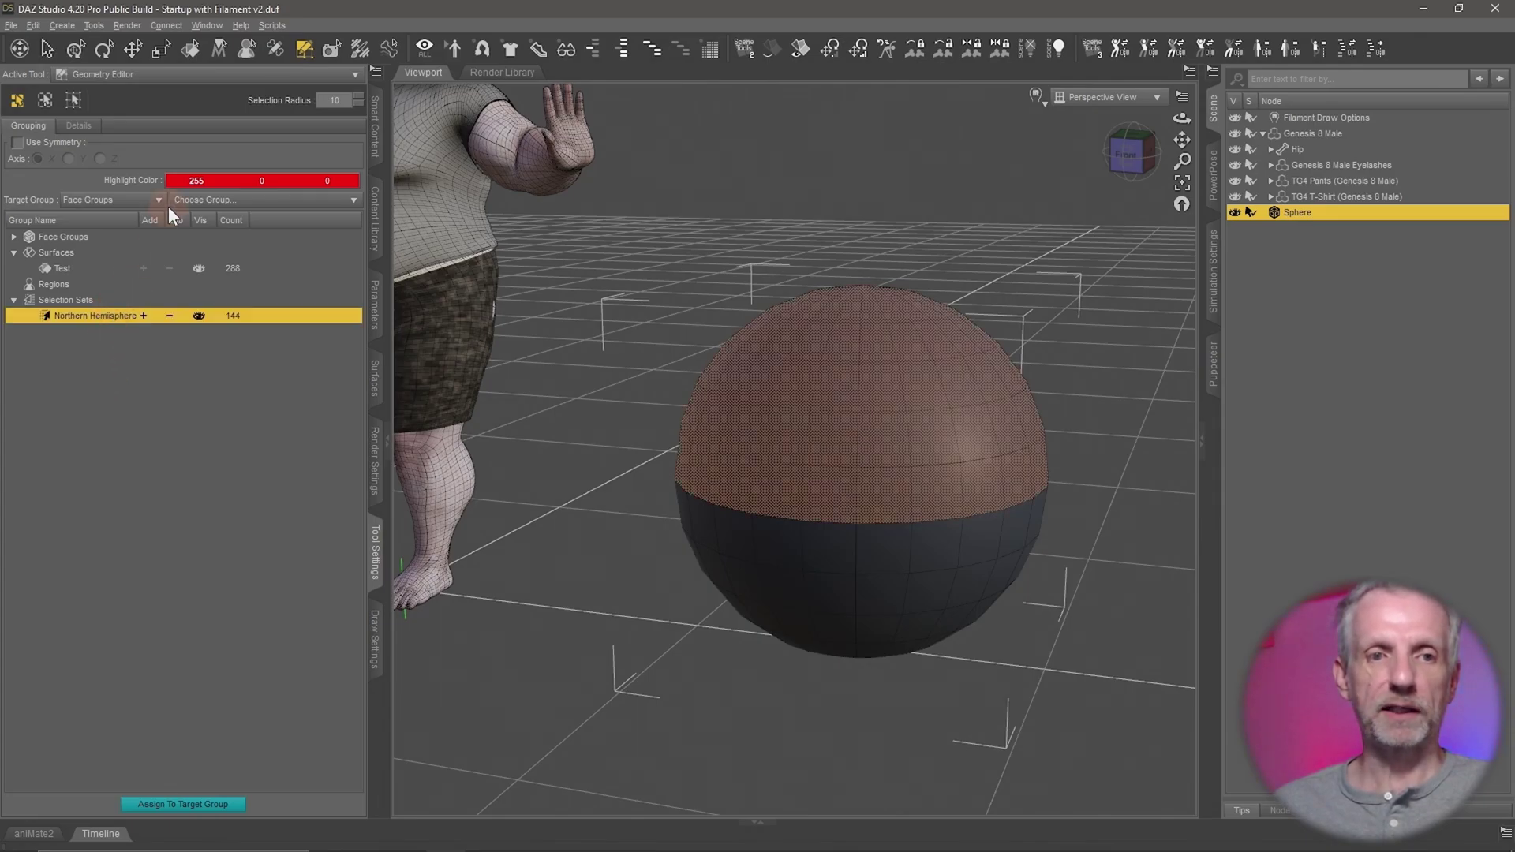
left_click(96, 347)
left_click(101, 315)
left_click(101, 363)
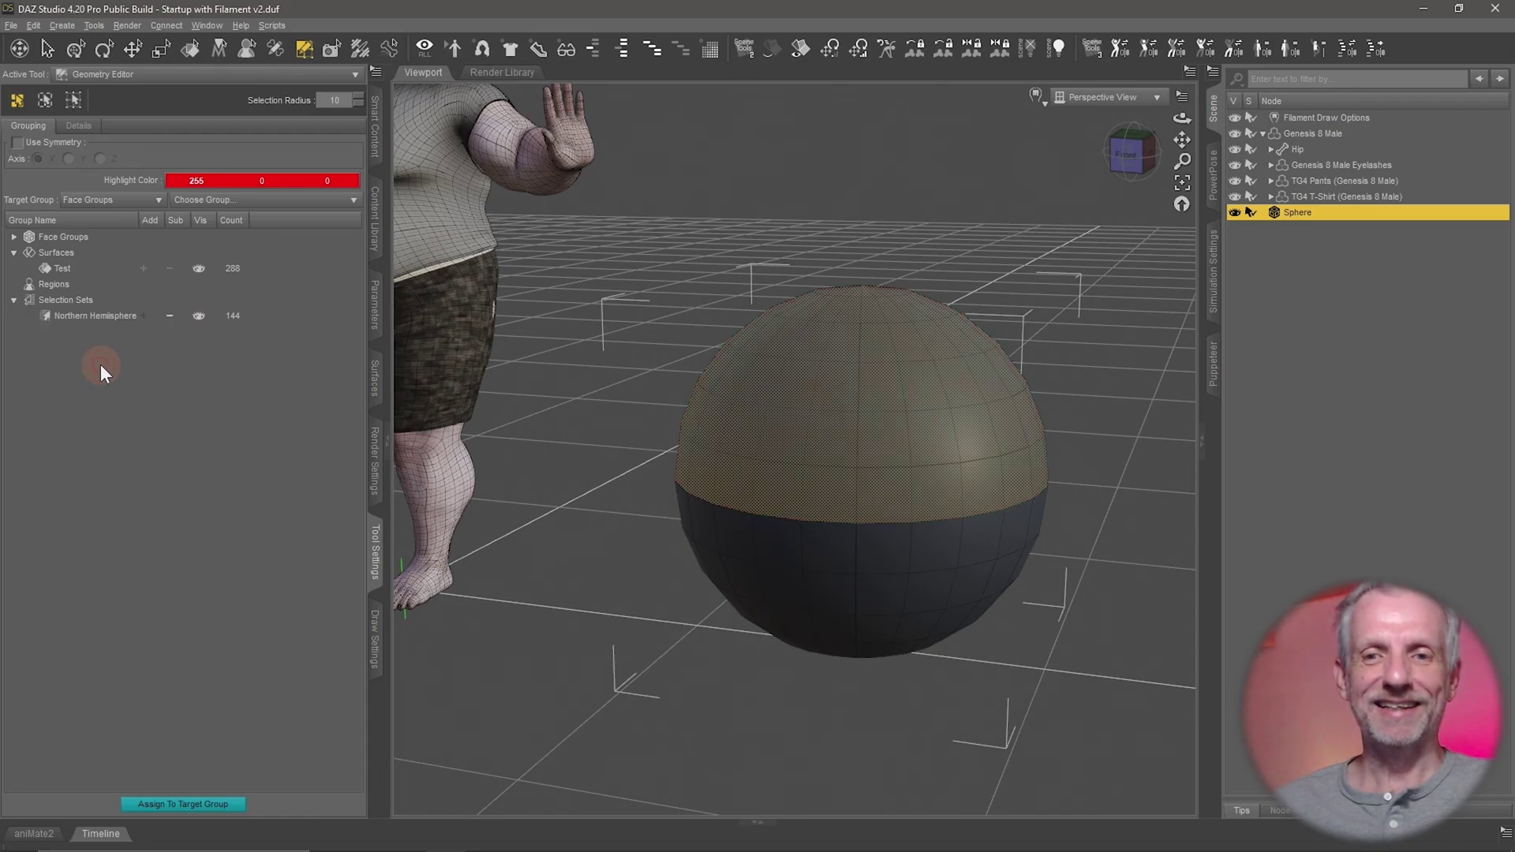
left_click_drag(882, 397, 875, 391, "alt")
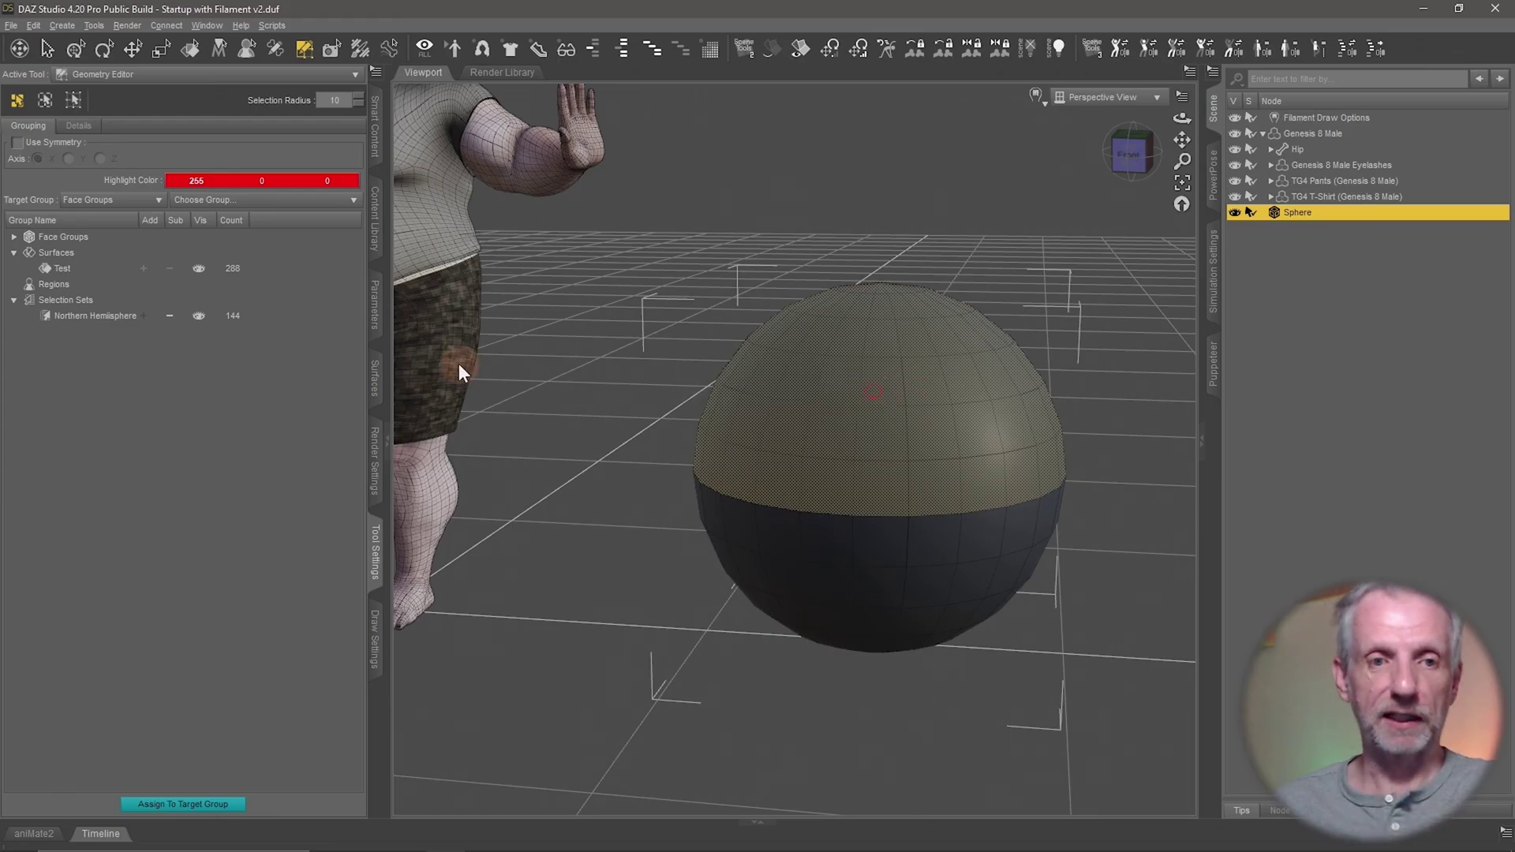
Clear the sphere's current polygon selection.
right_click(841, 360)
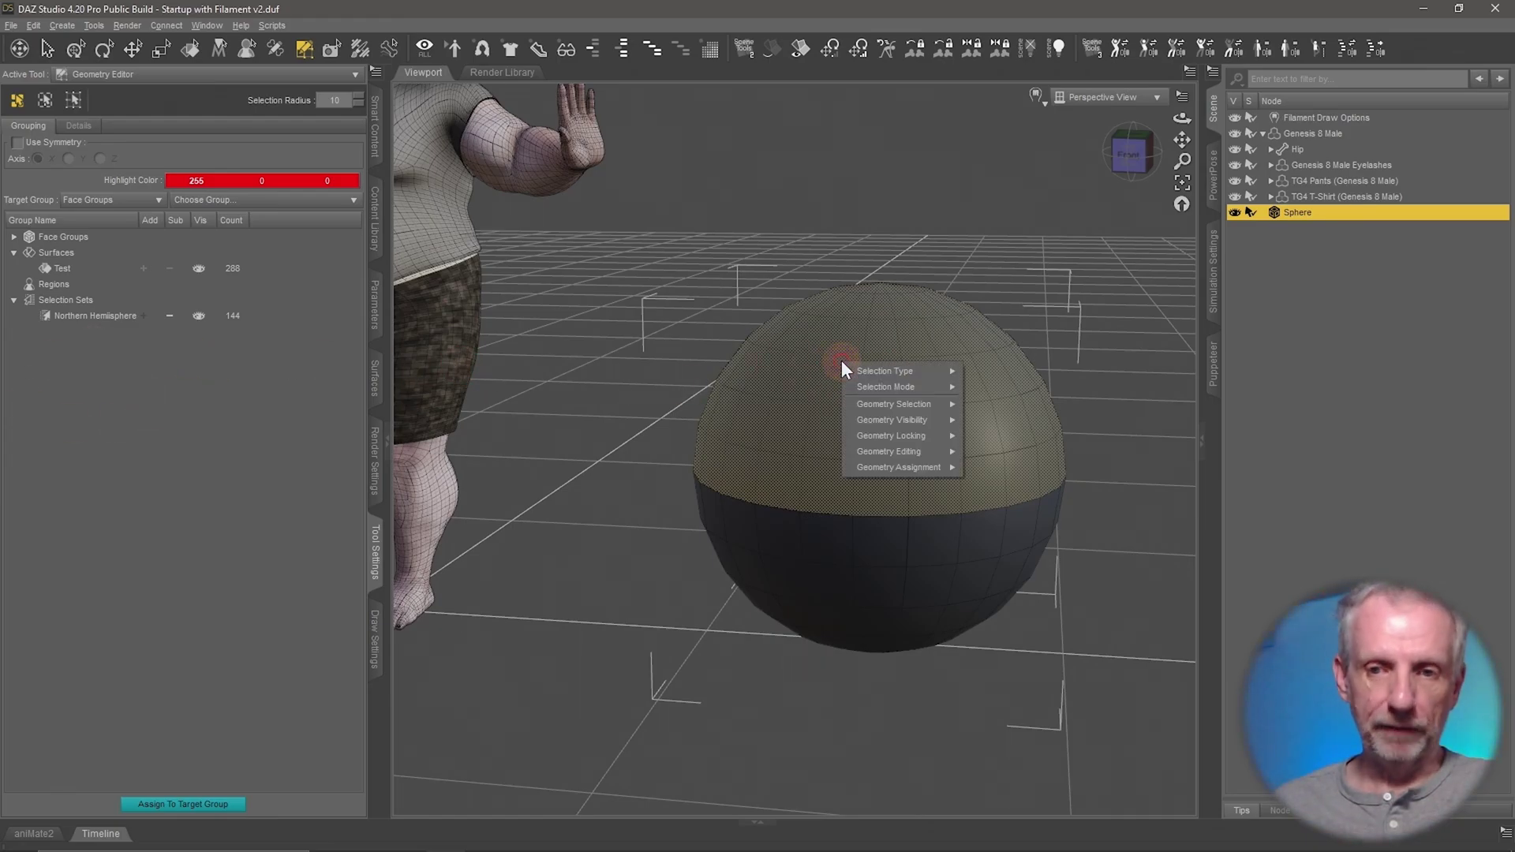
mouse_move(902, 391)
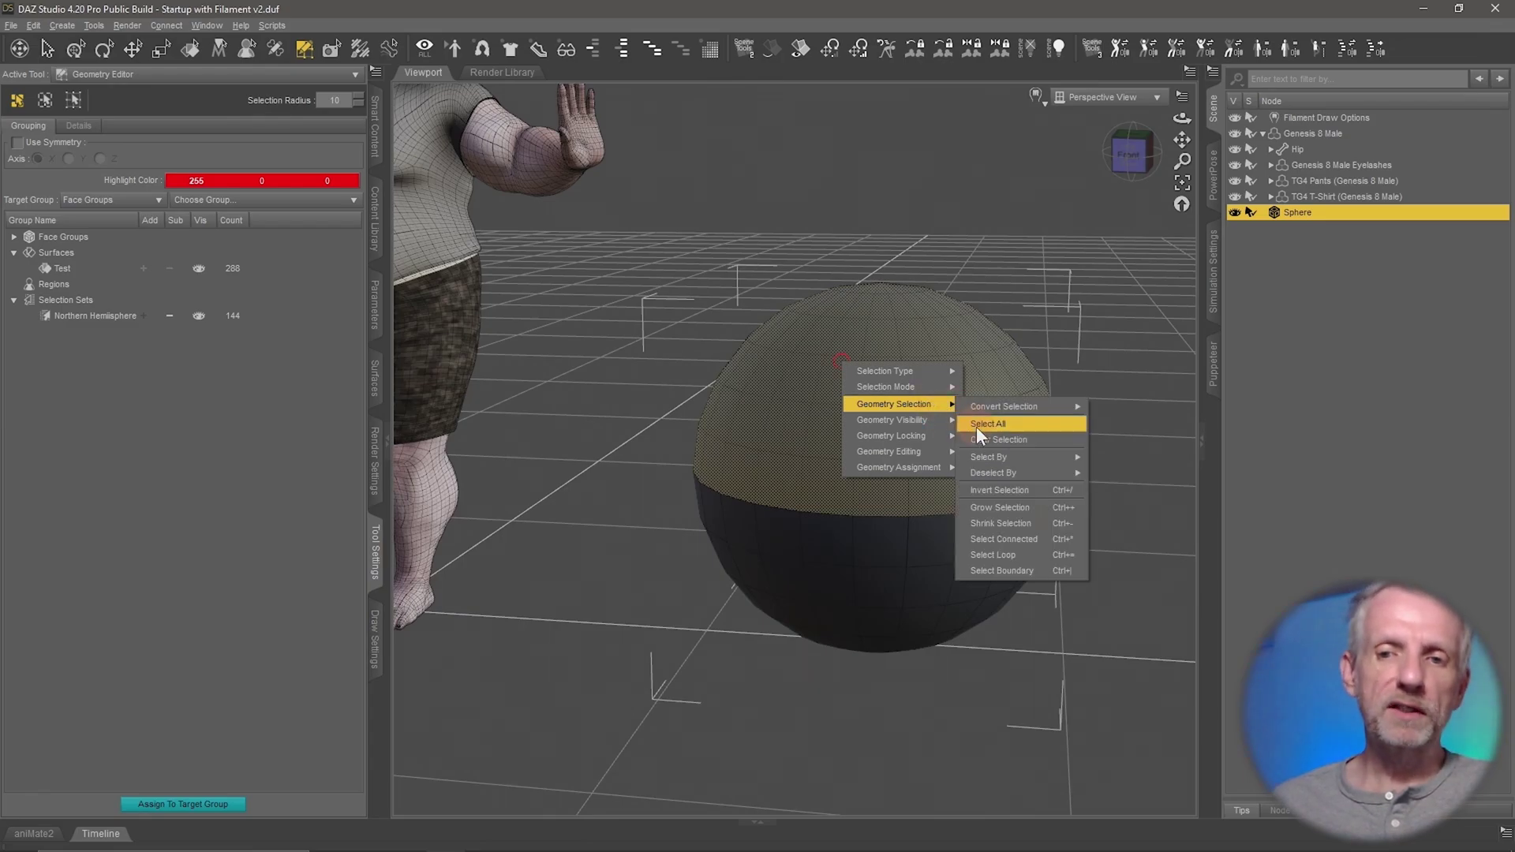
left_click(1050, 439)
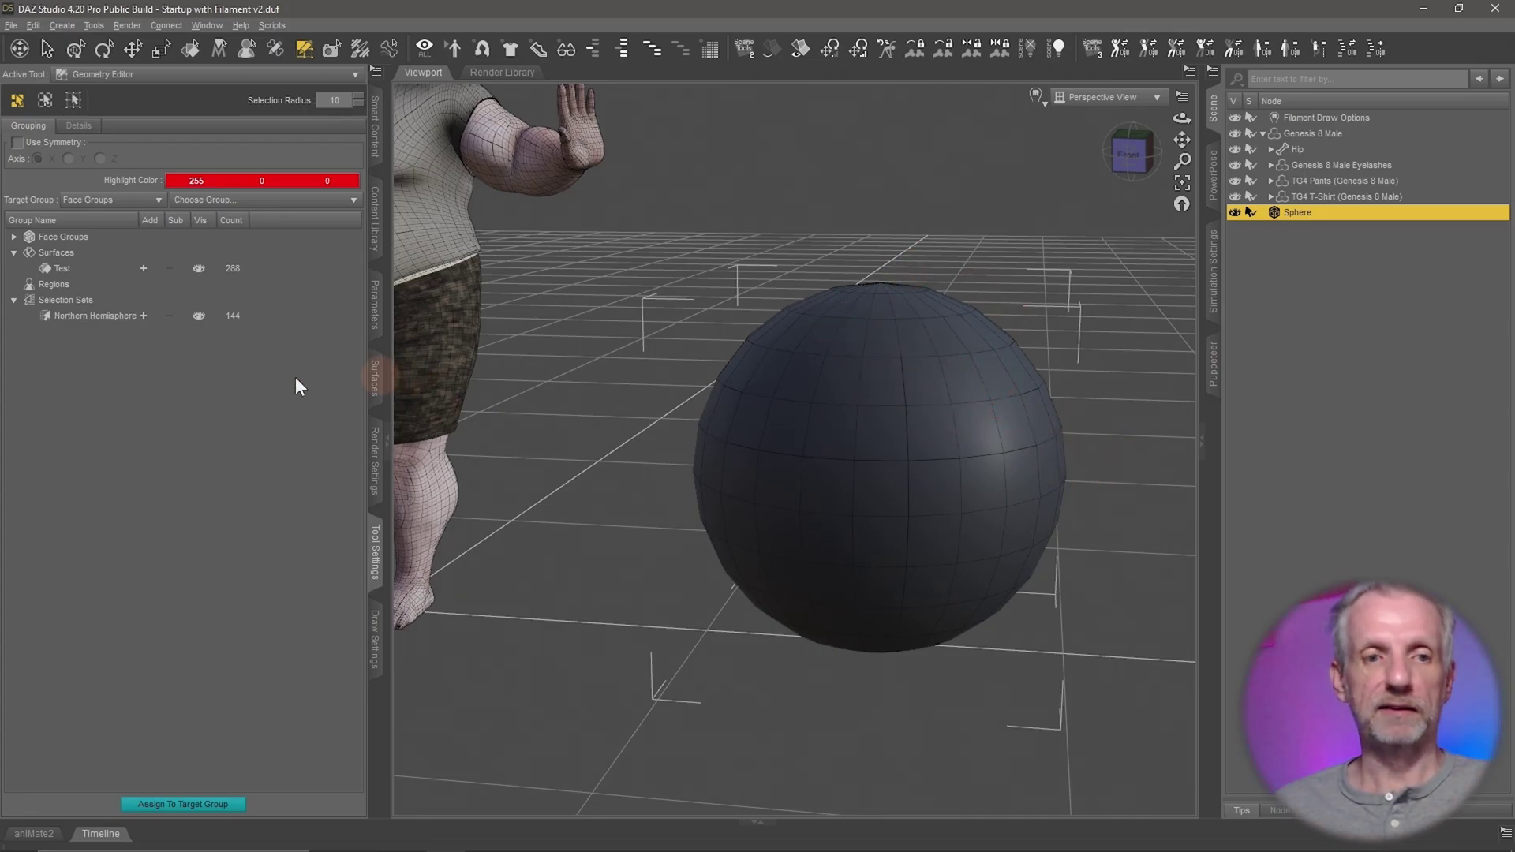
Select the polygons stored in the Northern Hemisphere selection set and remove the set's highlight.
left_click(96, 316)
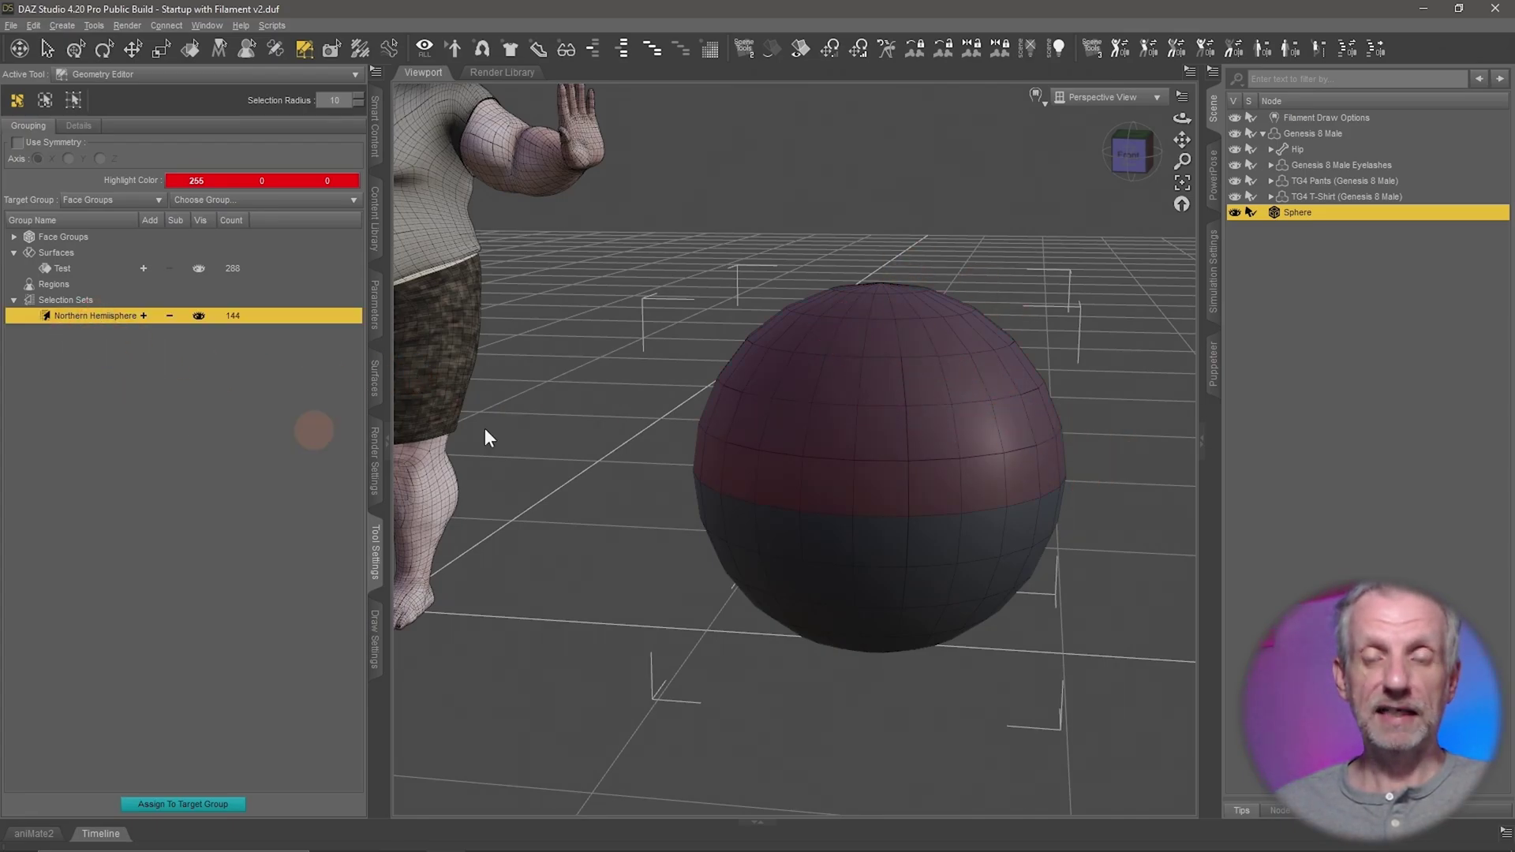
left_click(143, 314)
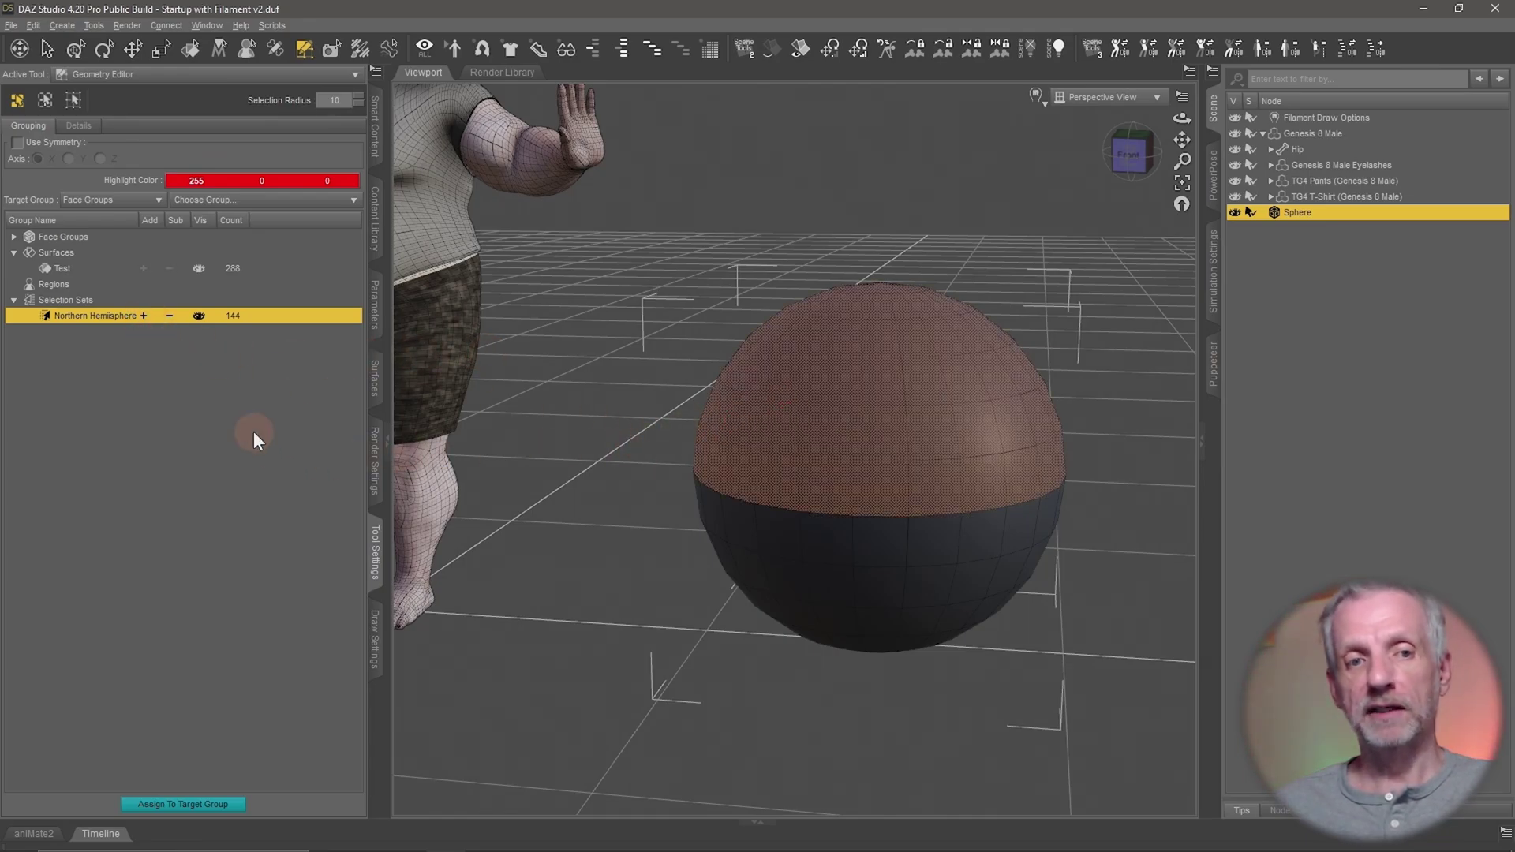
left_click(198, 422)
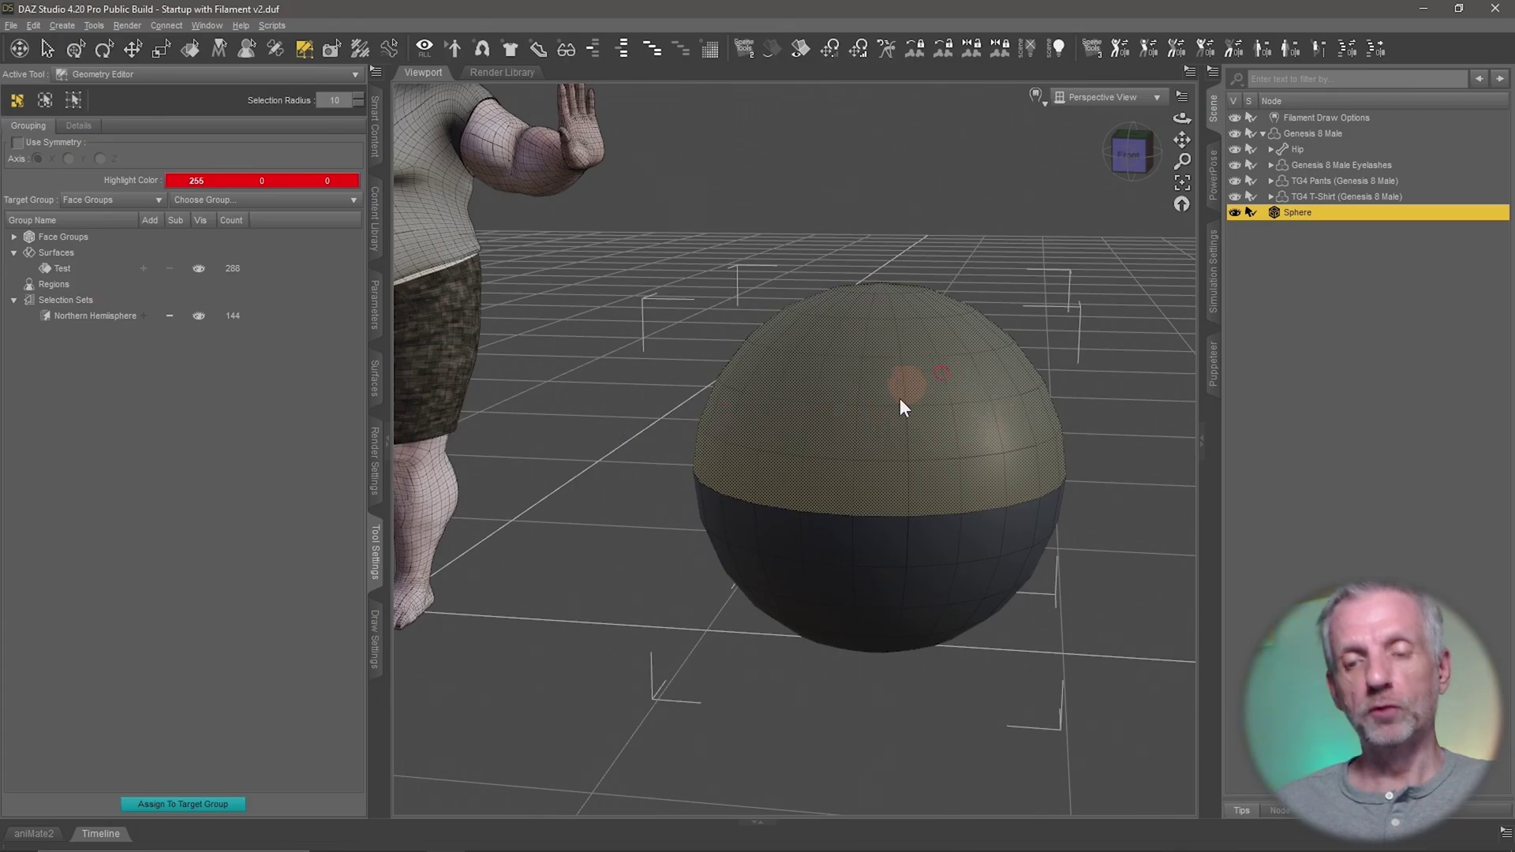
left_click_drag(900, 402, 848, 388, "alt")
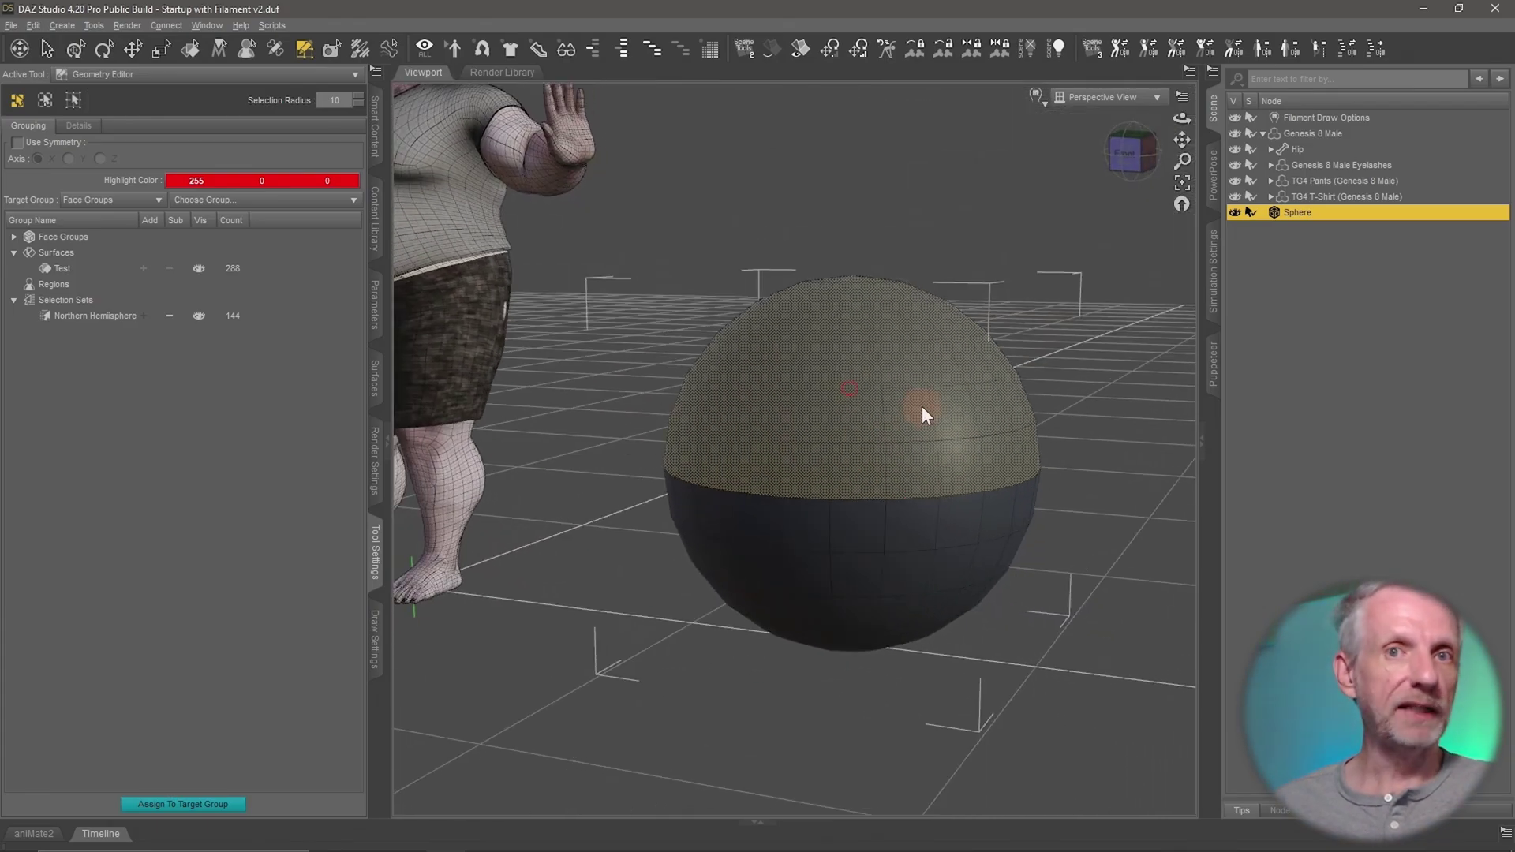
left_click_drag(921, 407, 923, 414, "alt")
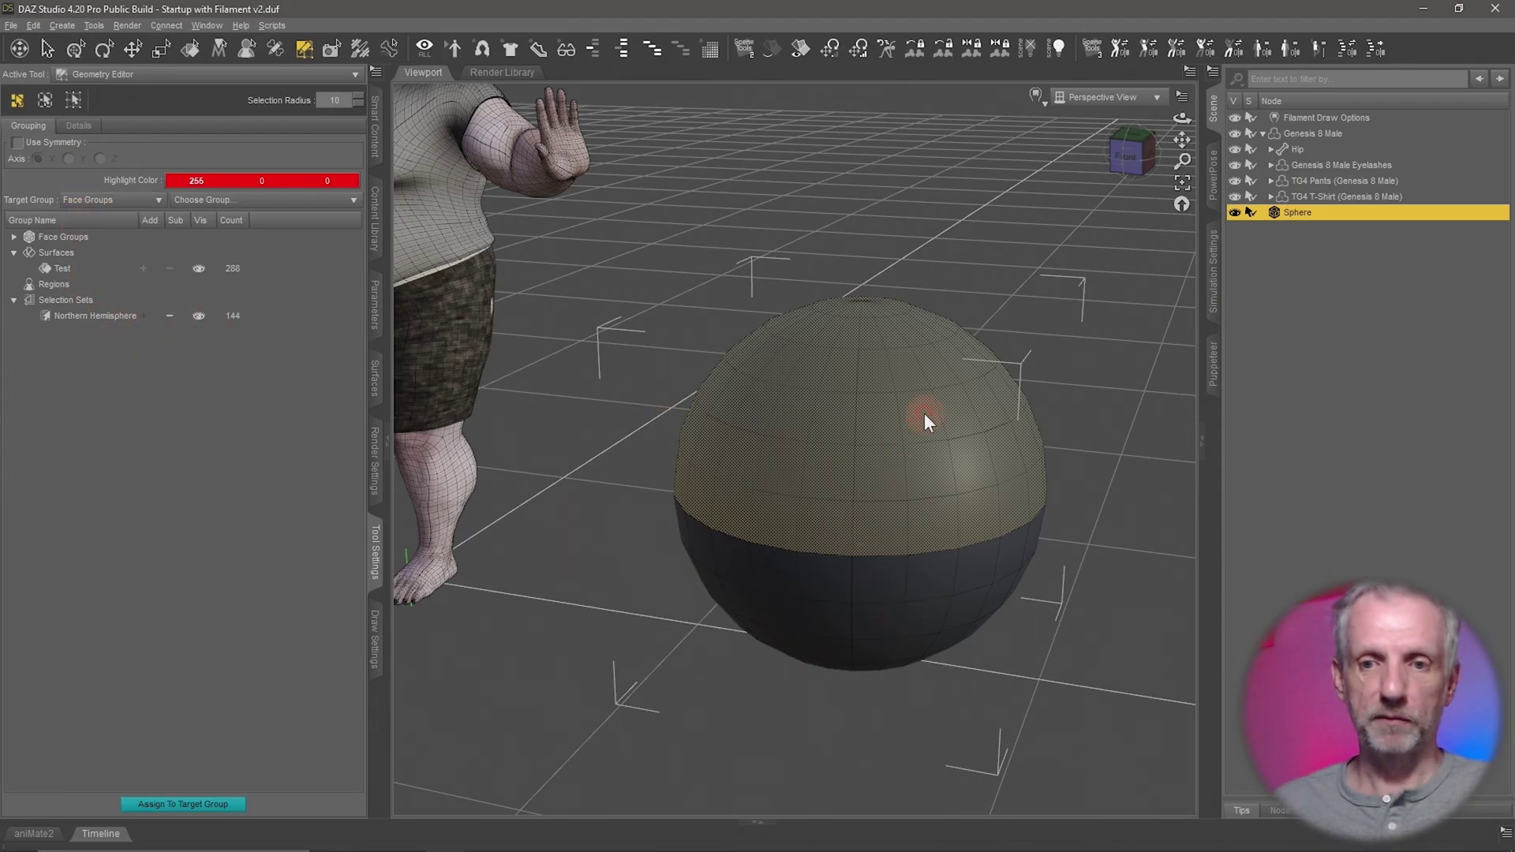
Select a small patch of polygons on the sphere's upper half and hide the selected polygons.
mouse_move(921, 413)
left_mouse_down()
mouse_move(859, 479)
mouse_move(873, 426)
left_mouse_up()
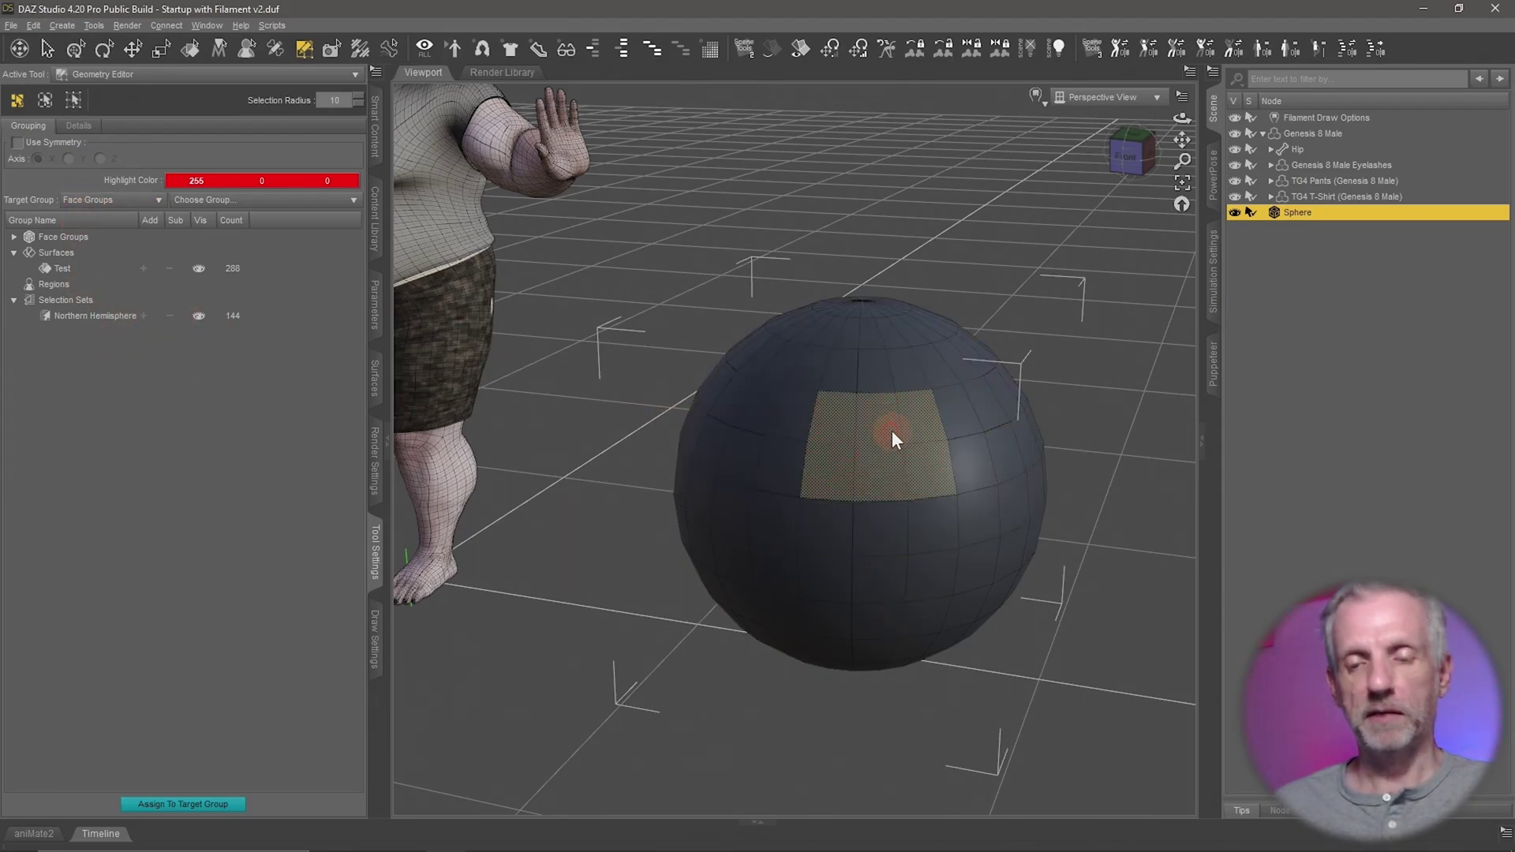
scroll(892, 429, "up", 6)
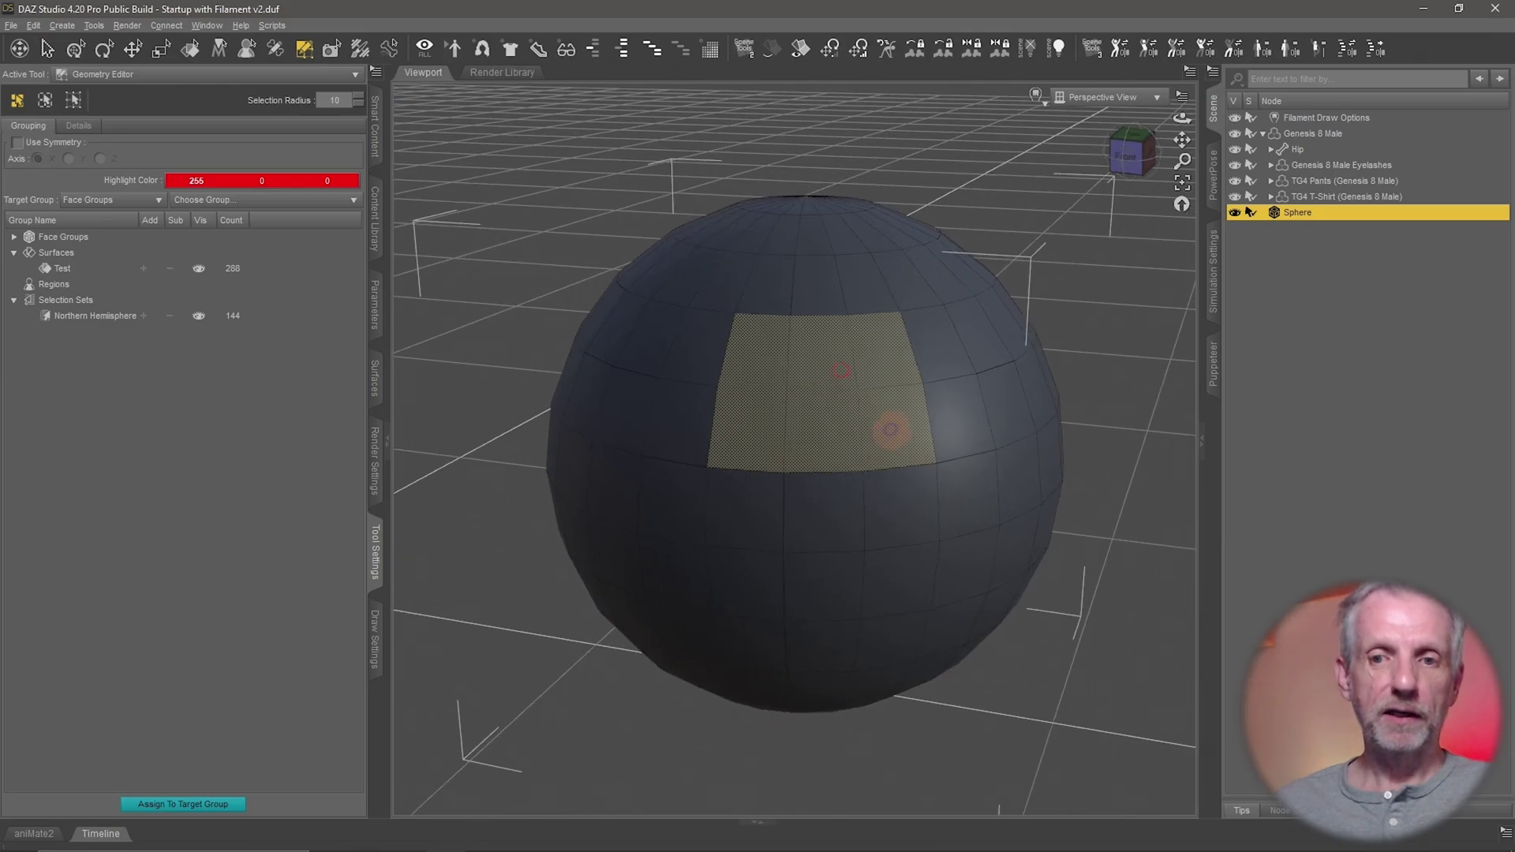
right_click(789, 392)
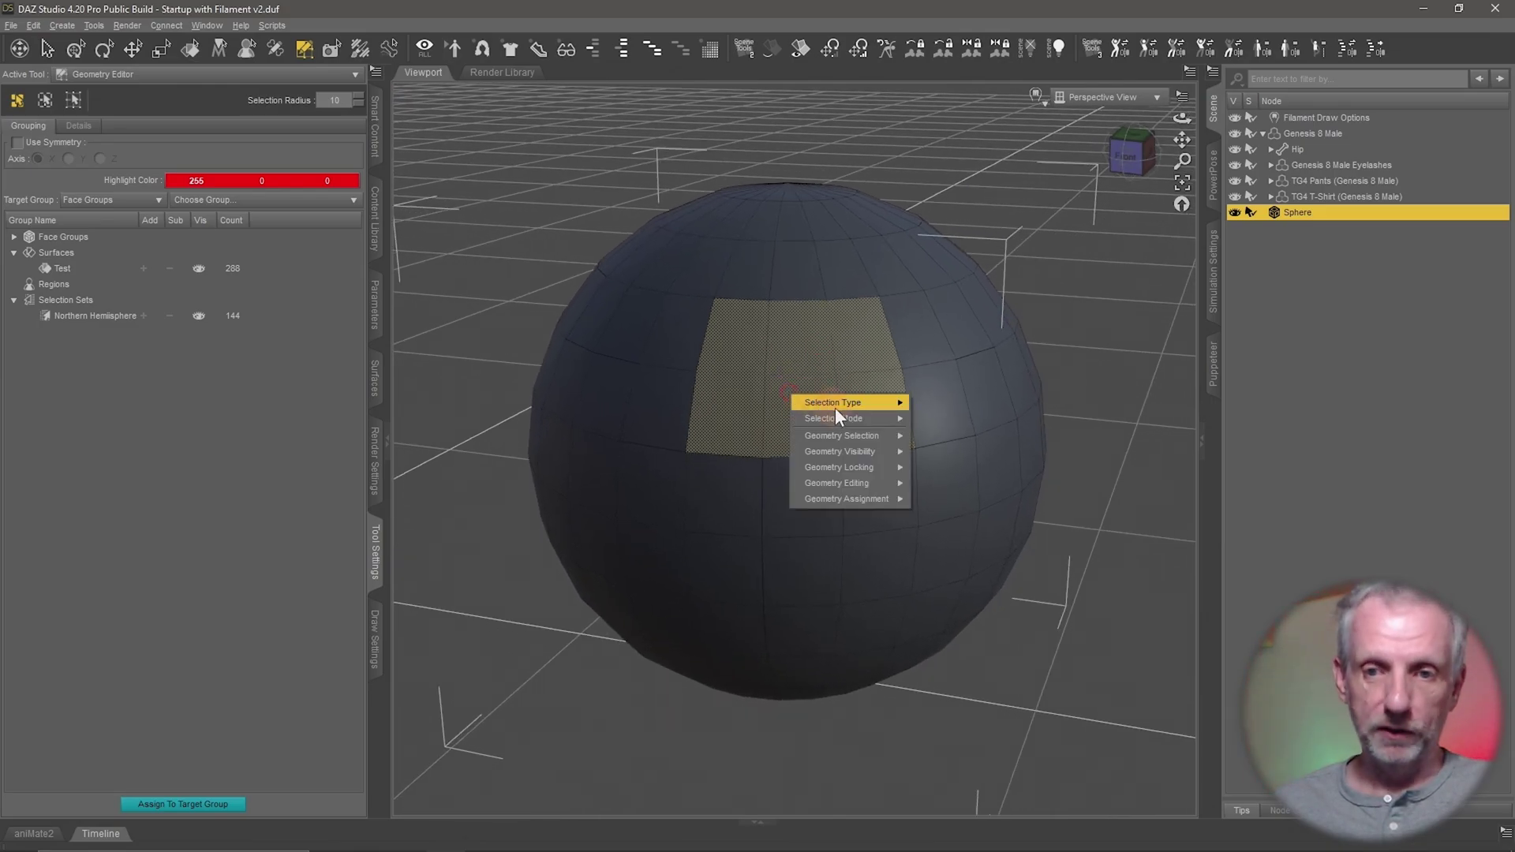
mouse_move(864, 439)
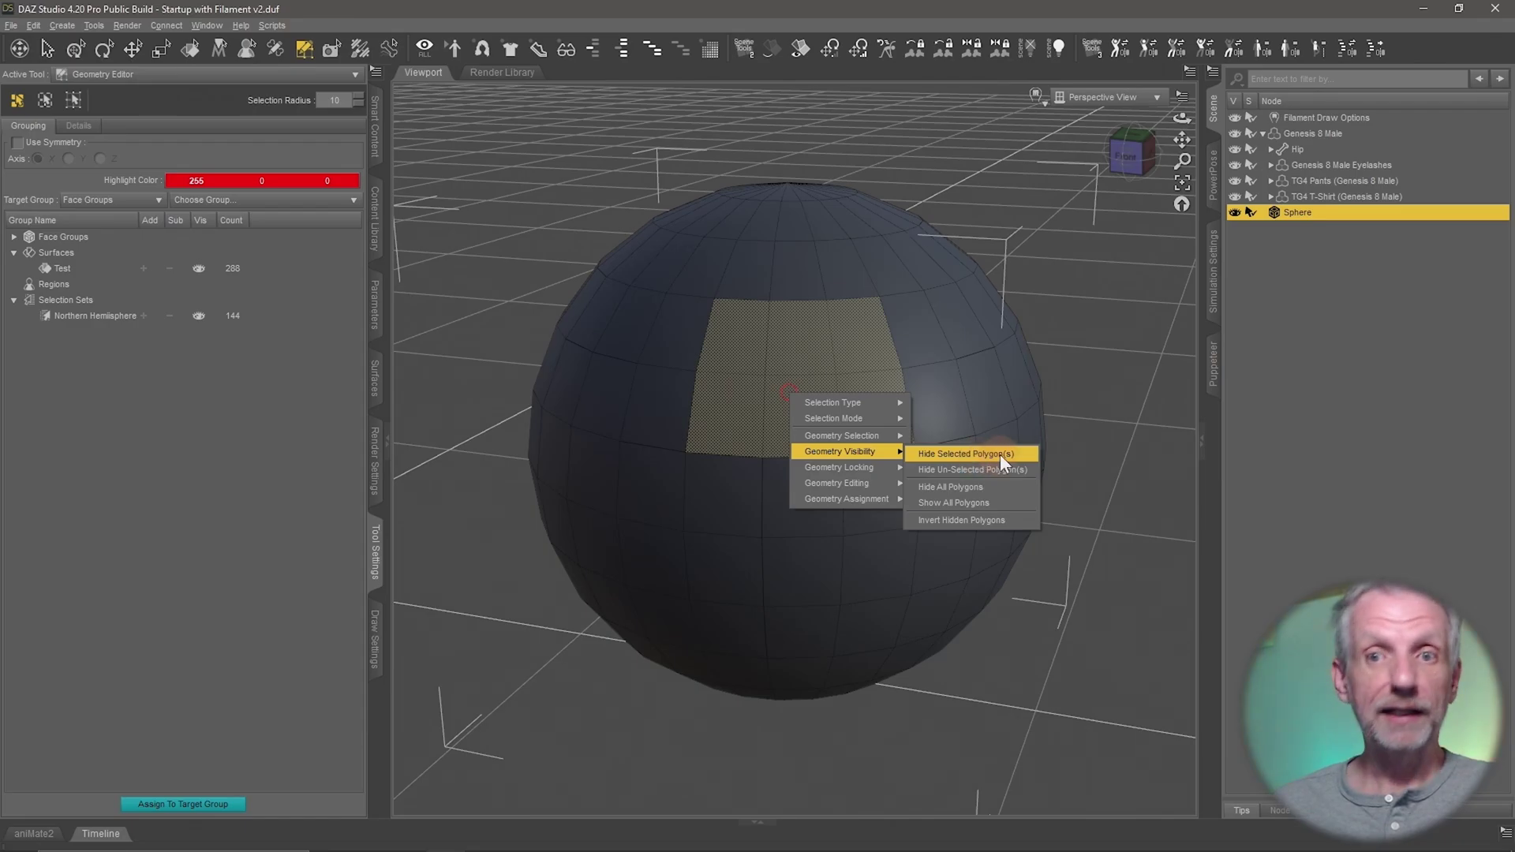
left_click(1000, 455)
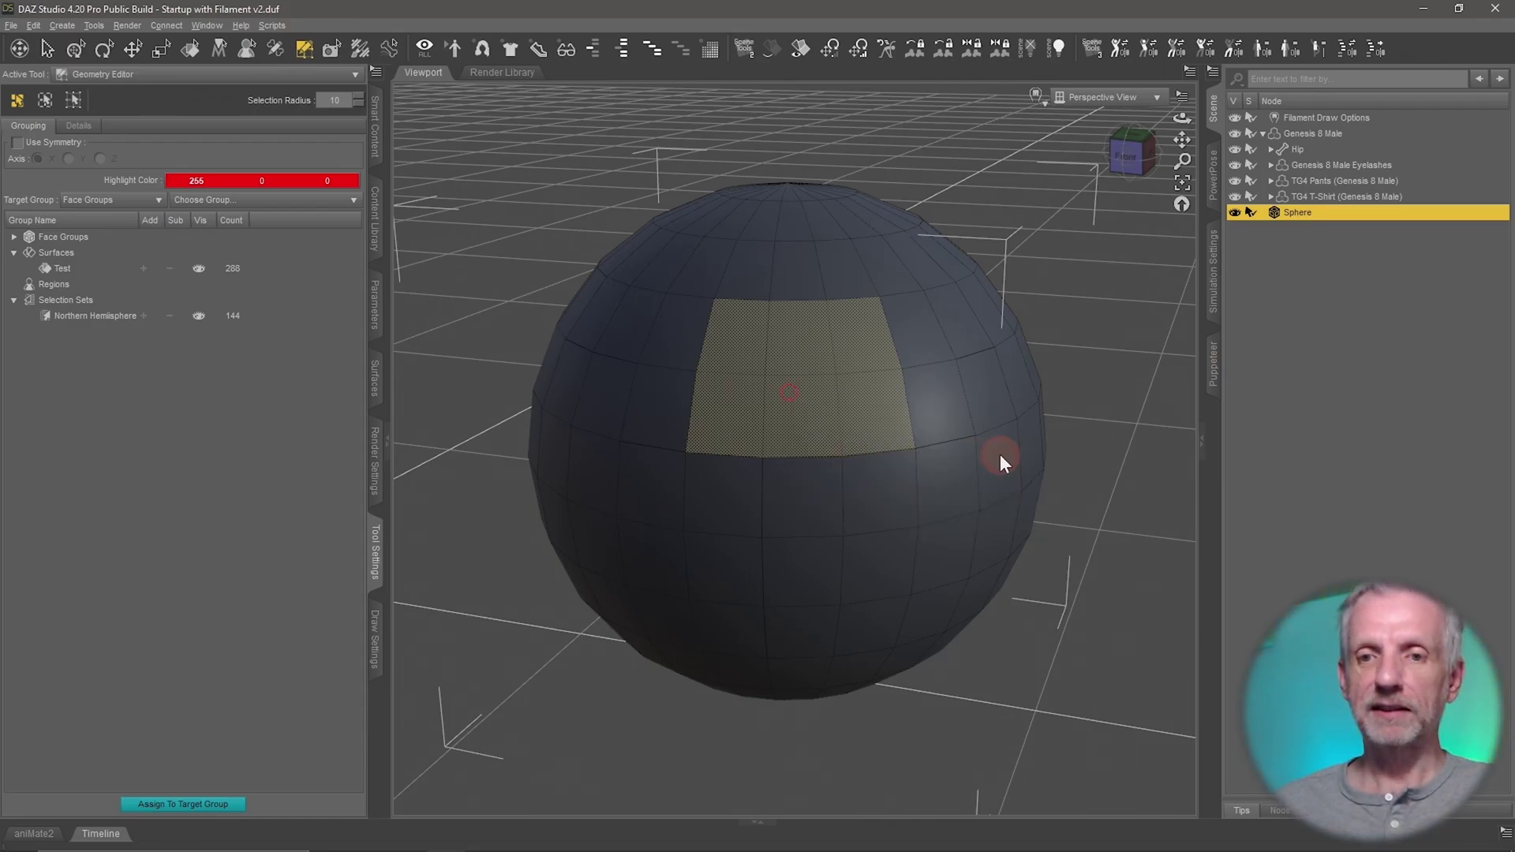
mouse_move(1045, 490)
left_mouse_down()
mouse_move(1026, 486)
mouse_move(1049, 491)
left_mouse_up()
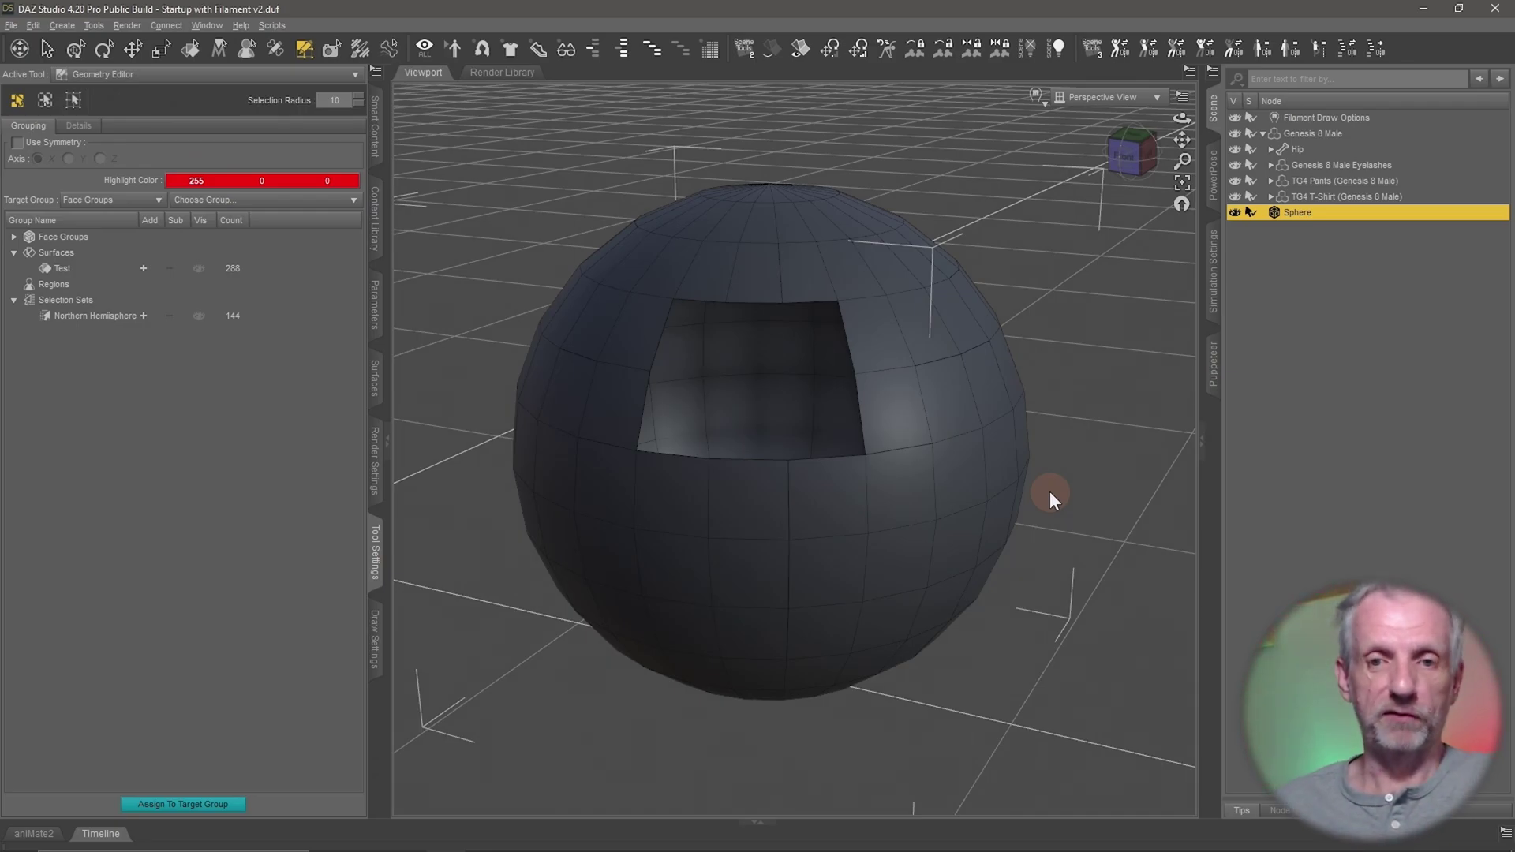
Show all polygons of the sphere again.
middle_click_drag(931, 465, 934, 474)
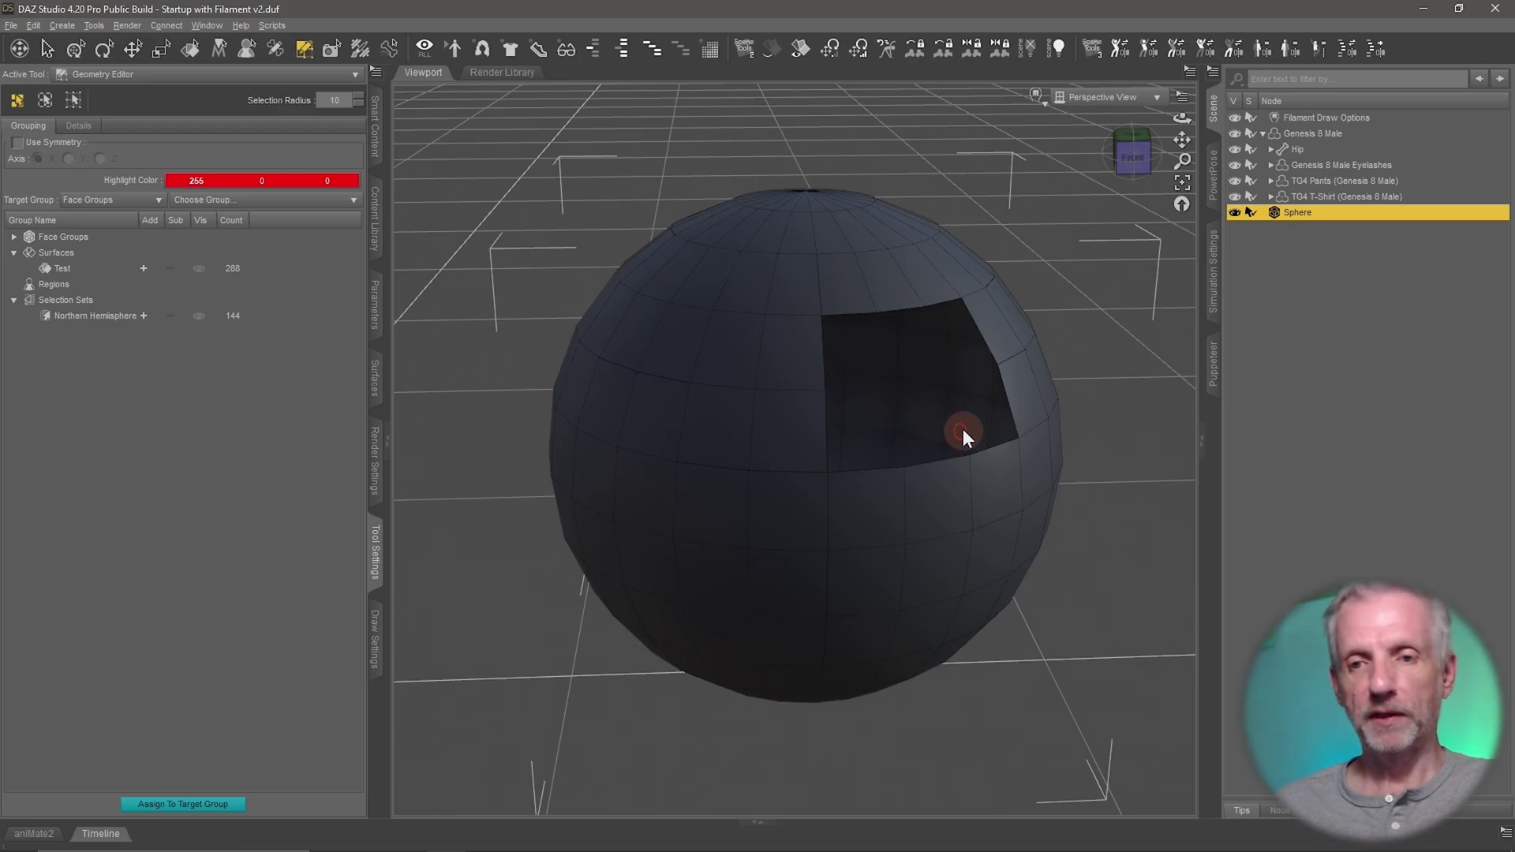
middle_click_drag(962, 428, 965, 427)
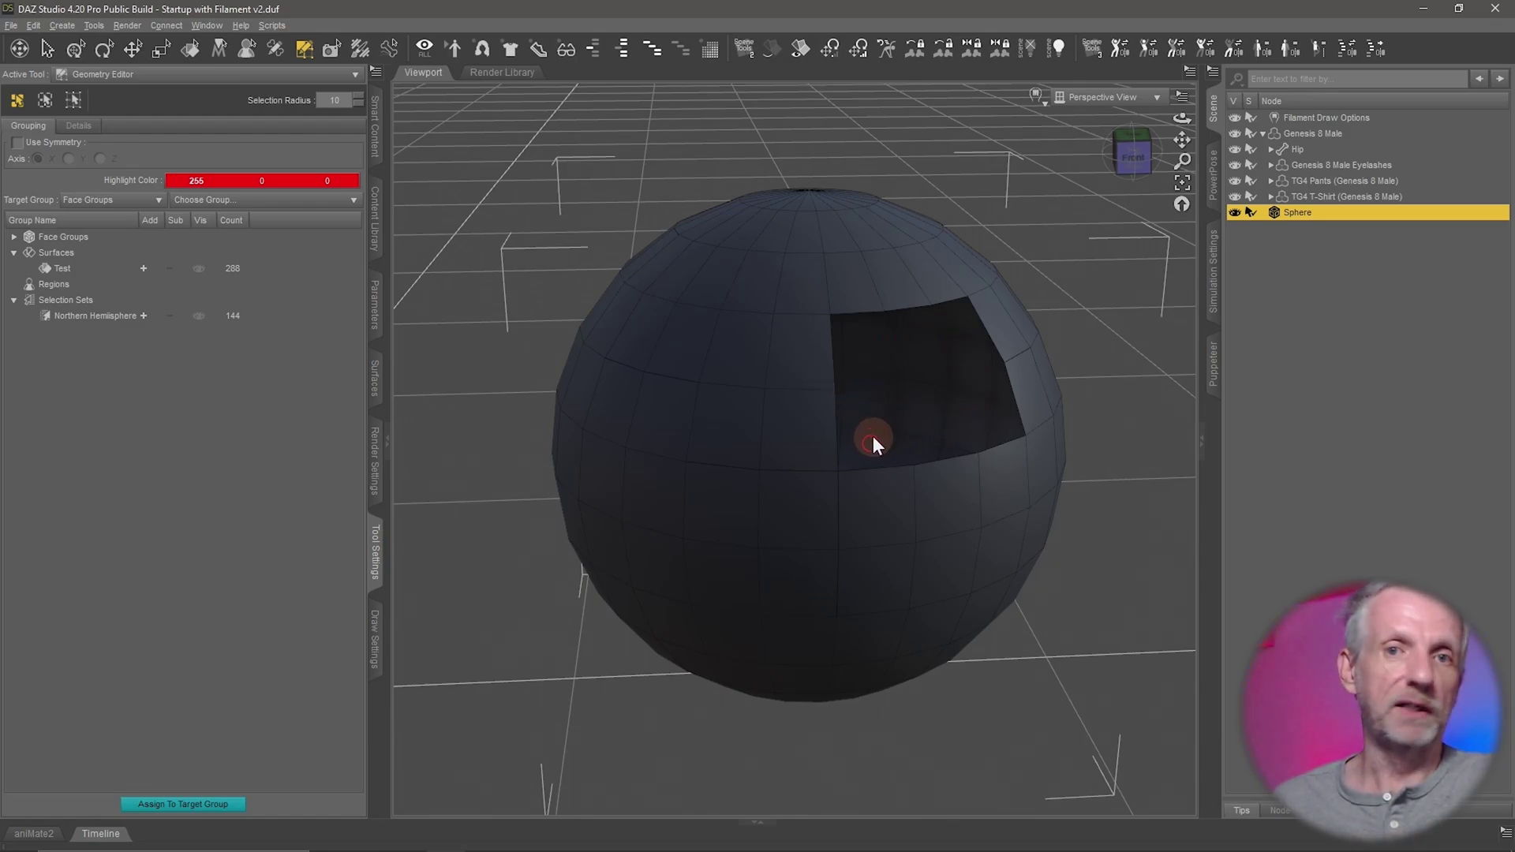
right_click(816, 361)
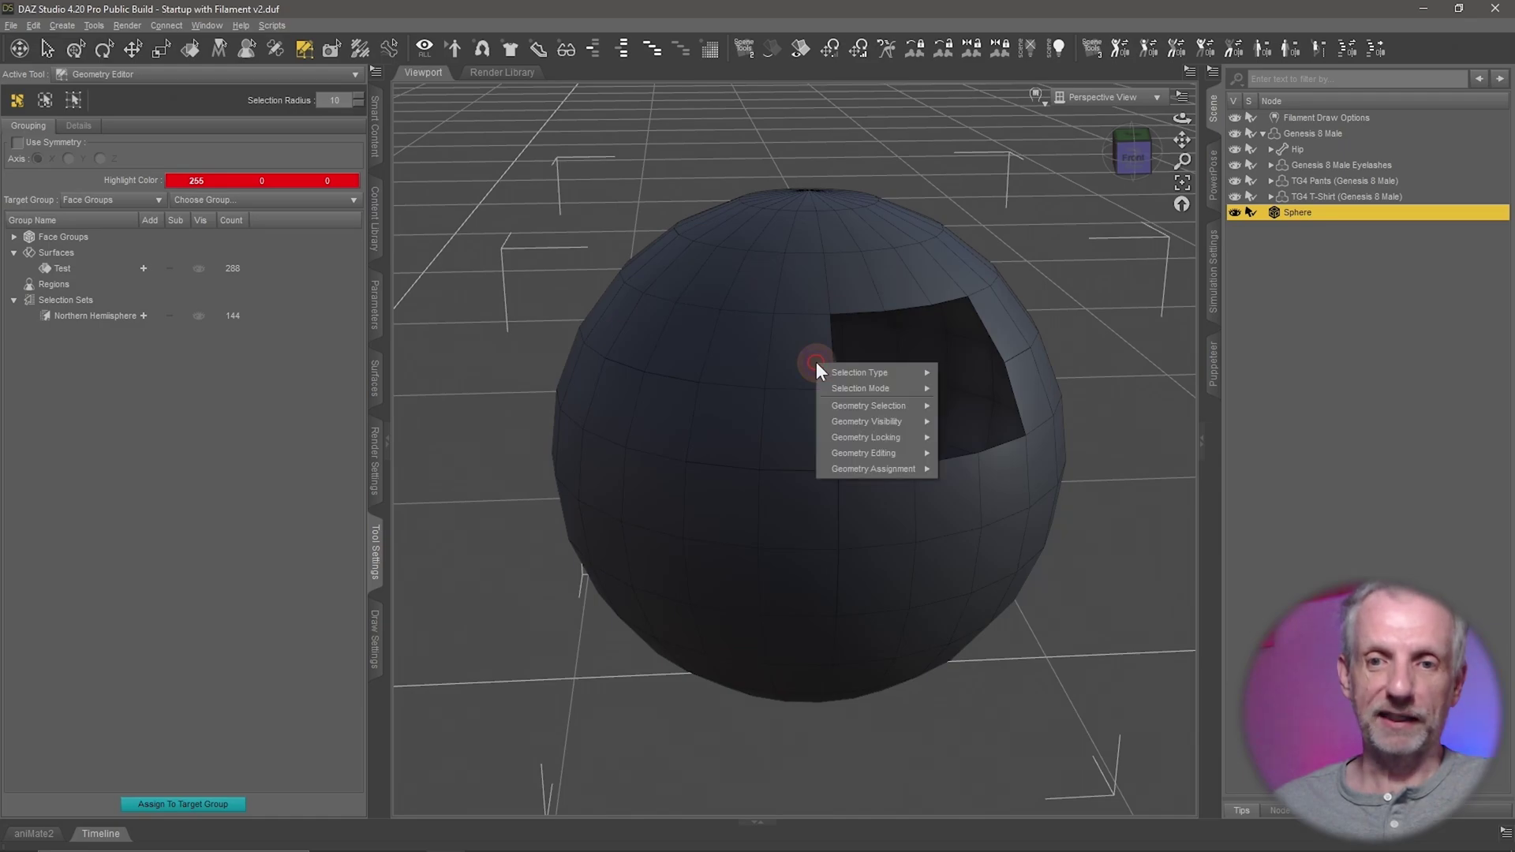
mouse_move(887, 423)
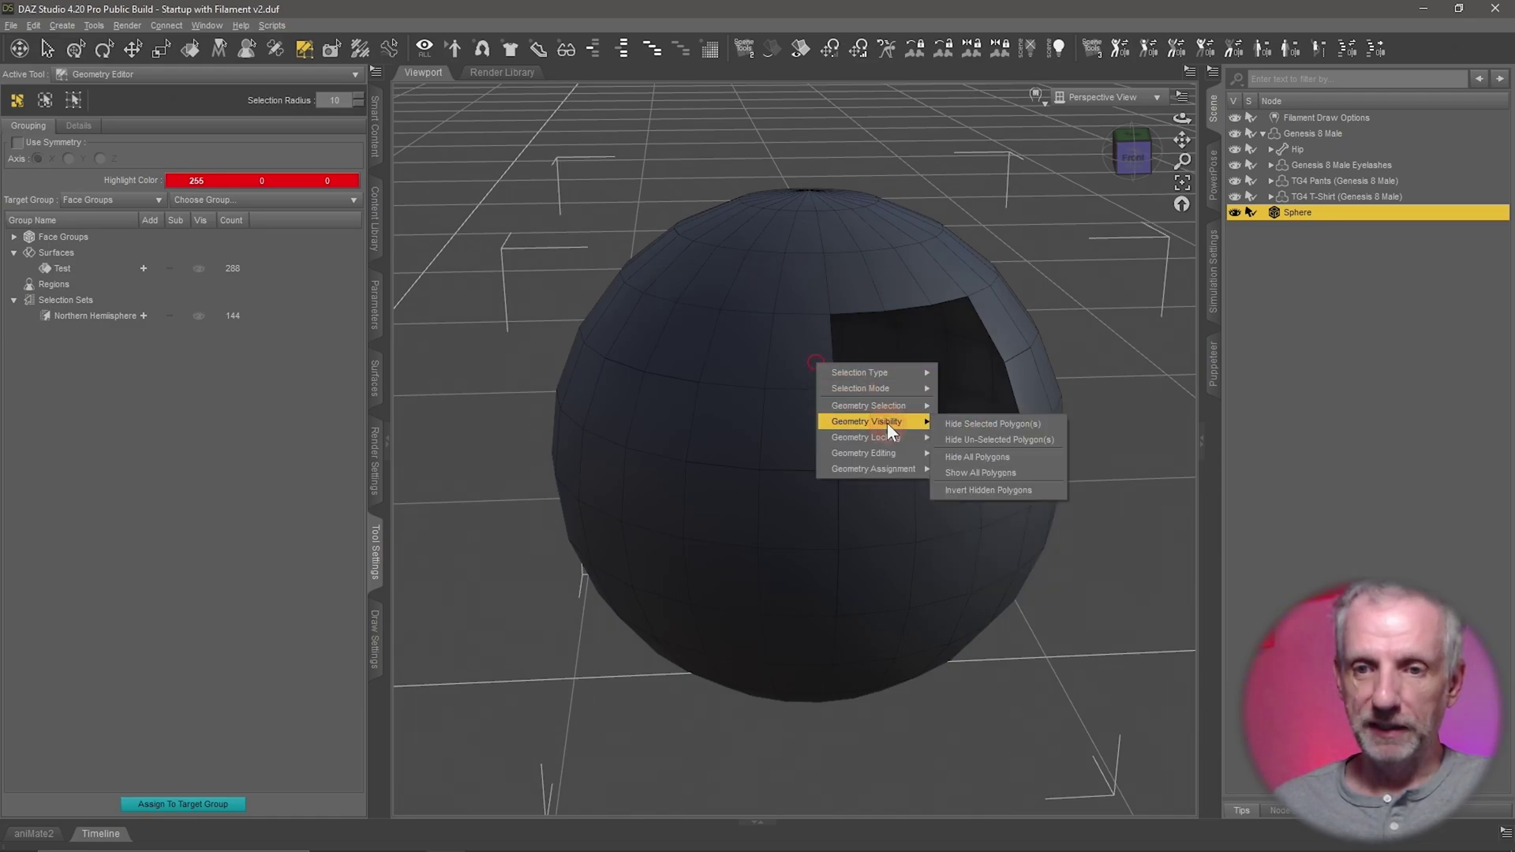
left_click(1011, 474)
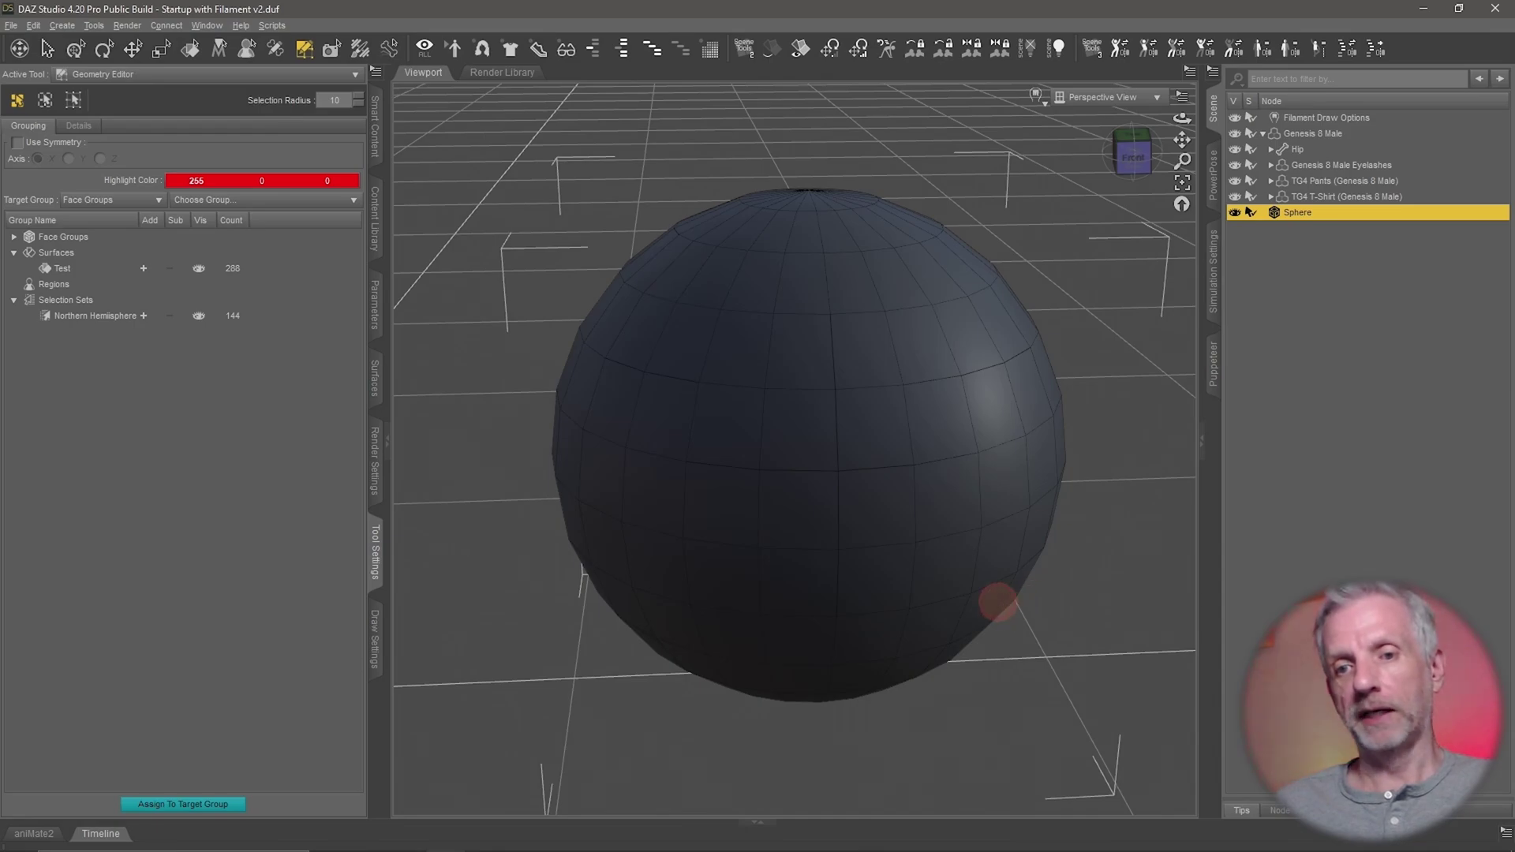
Select the polygons of the Northern Hemisphere set, hide them, and remove the set's highlight.
left_click_drag(994, 602, 1014, 605, "alt")
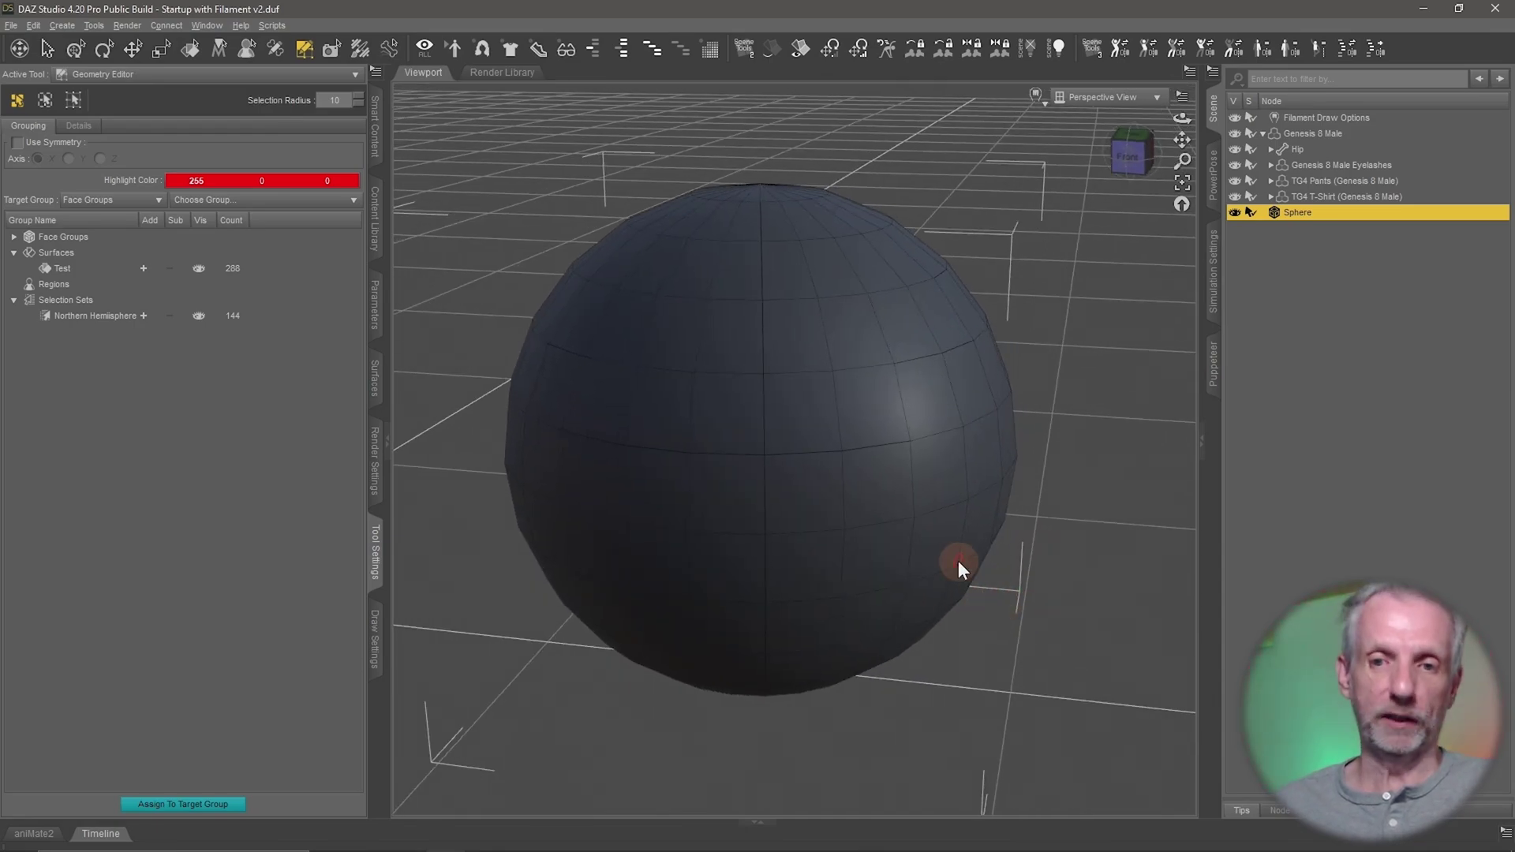
left_click_drag(818, 523, 821, 528, "alt")
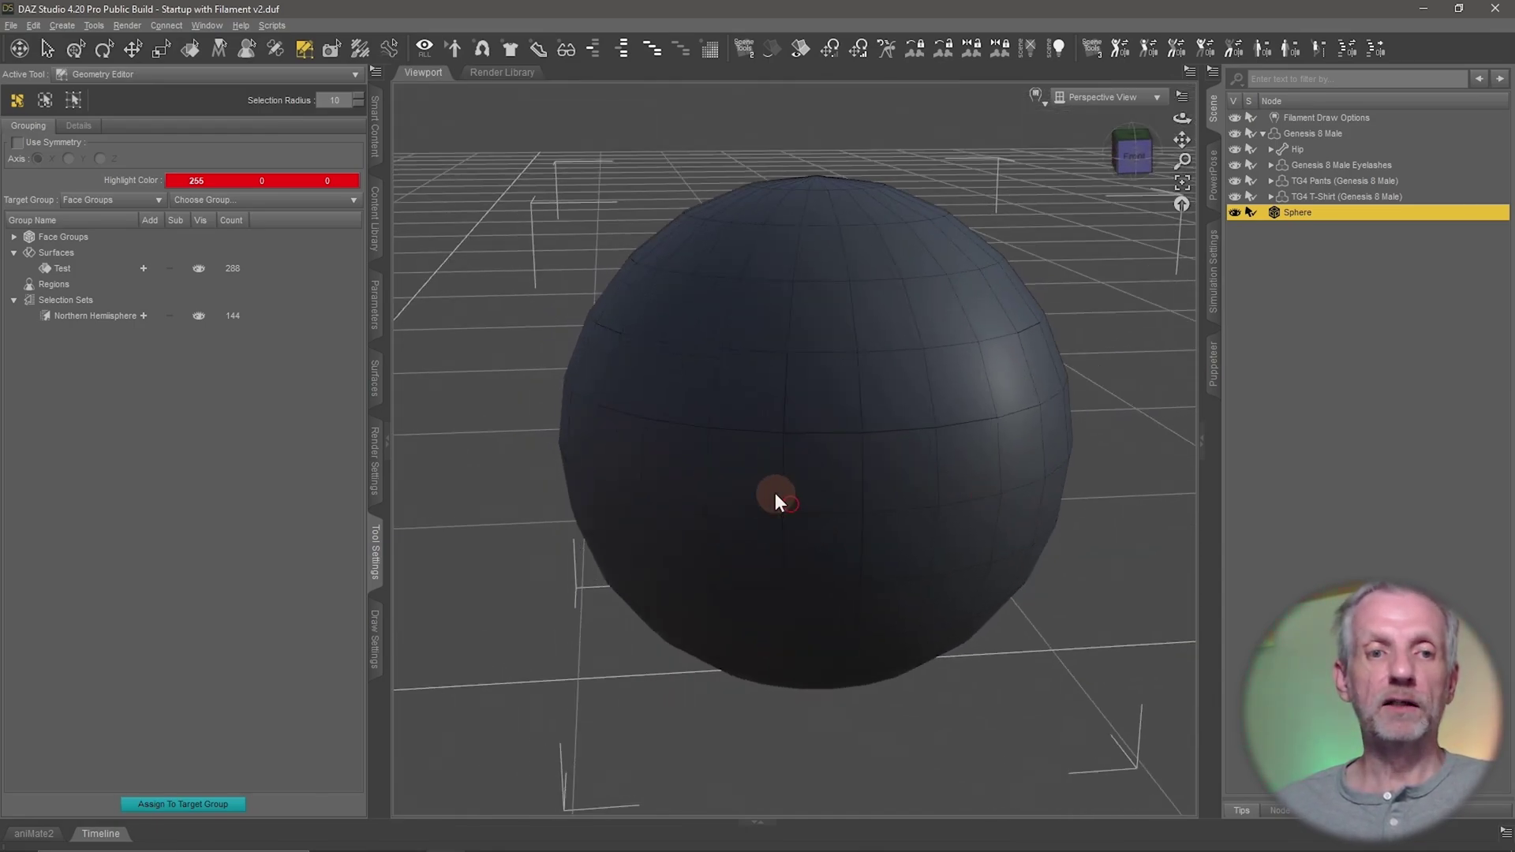
left_click(143, 315)
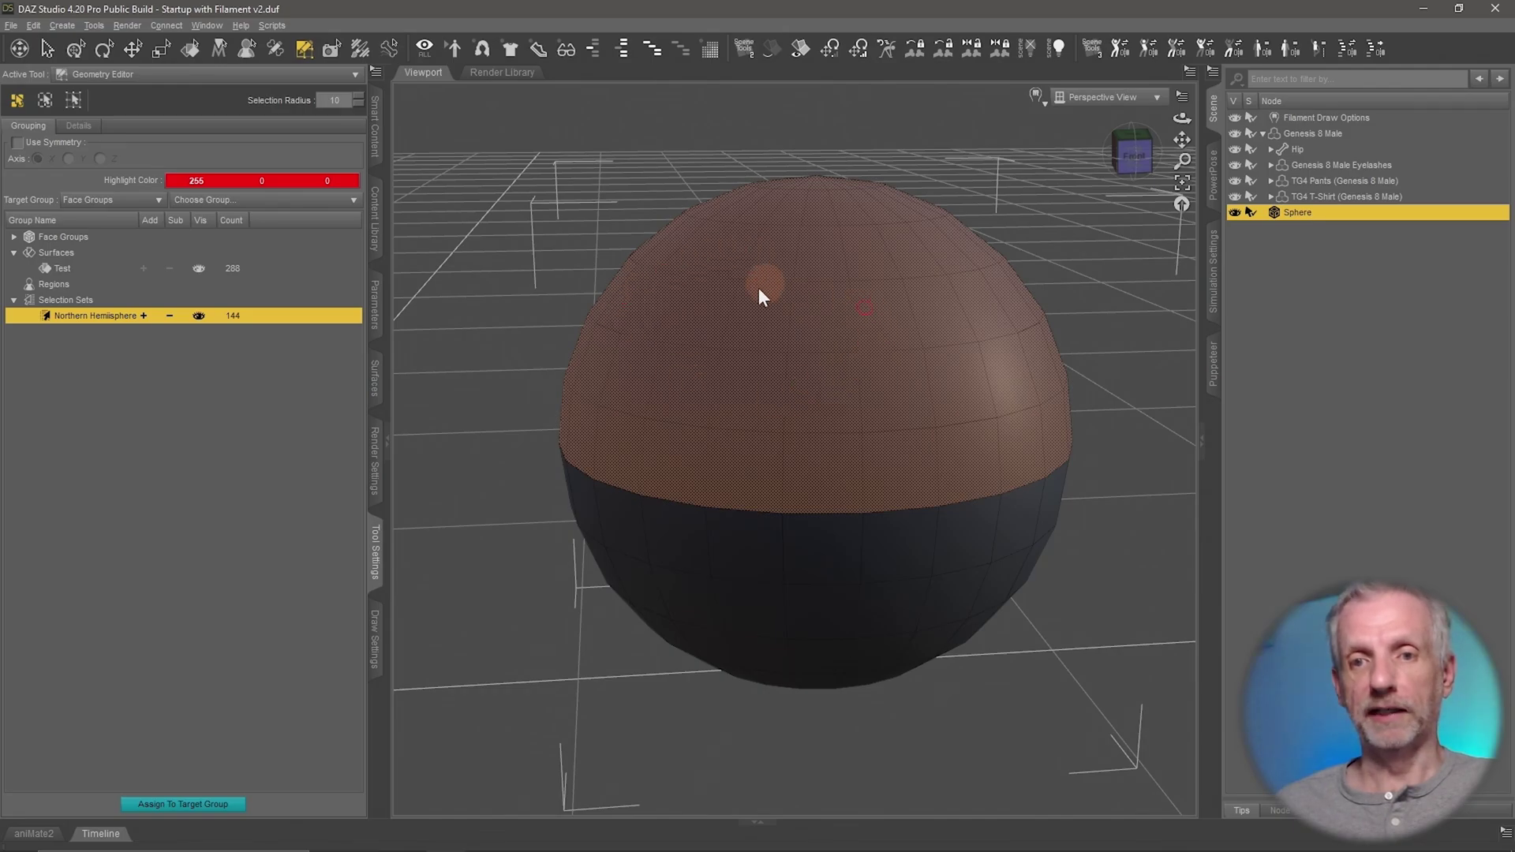
left_click_drag(870, 406, 886, 363, "alt")
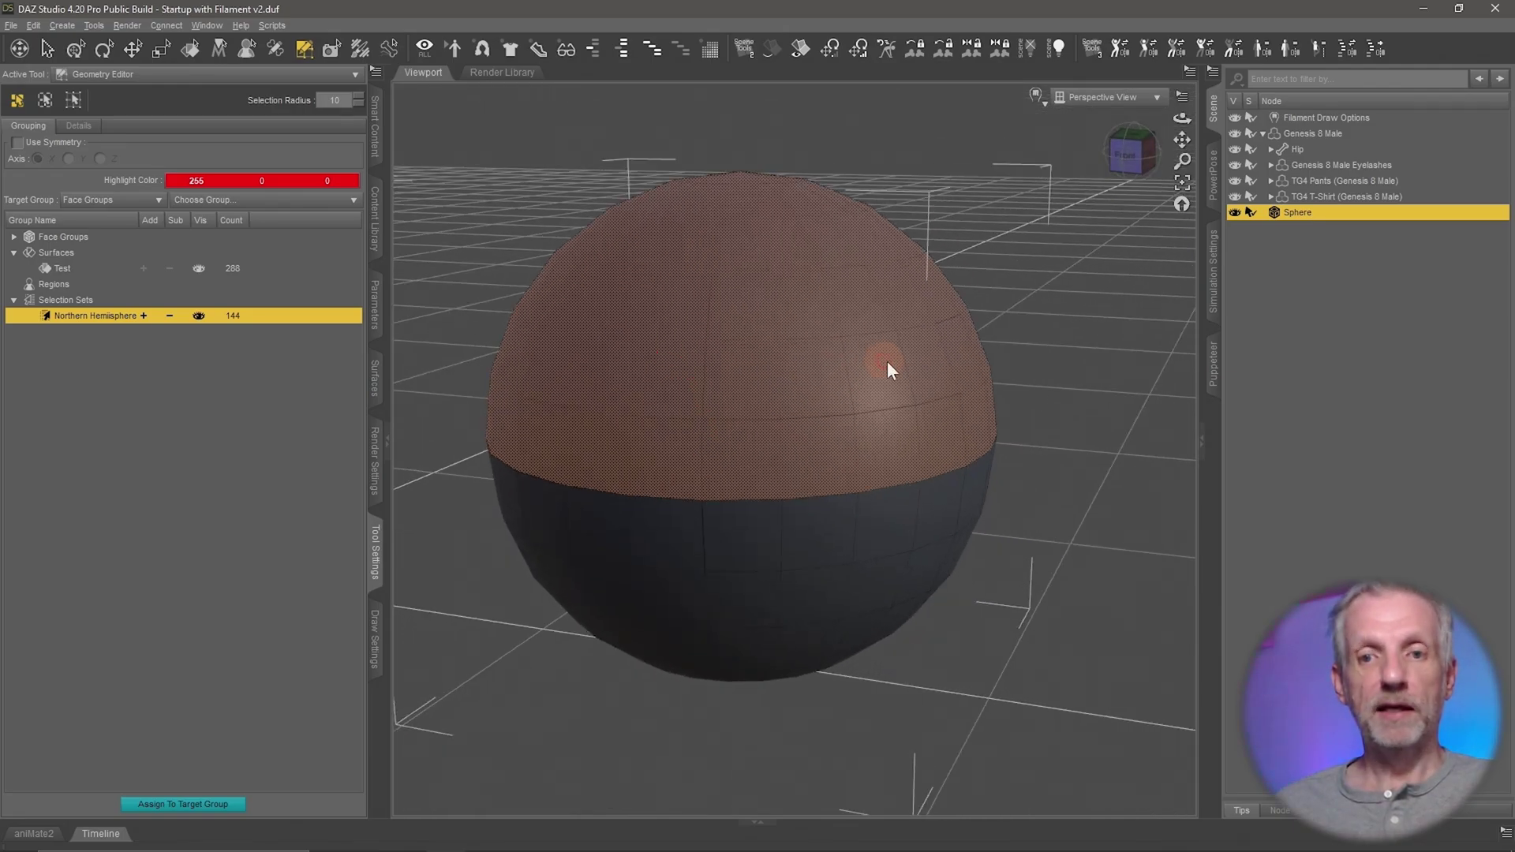
right_click(740, 274)
mouse_move(793, 334)
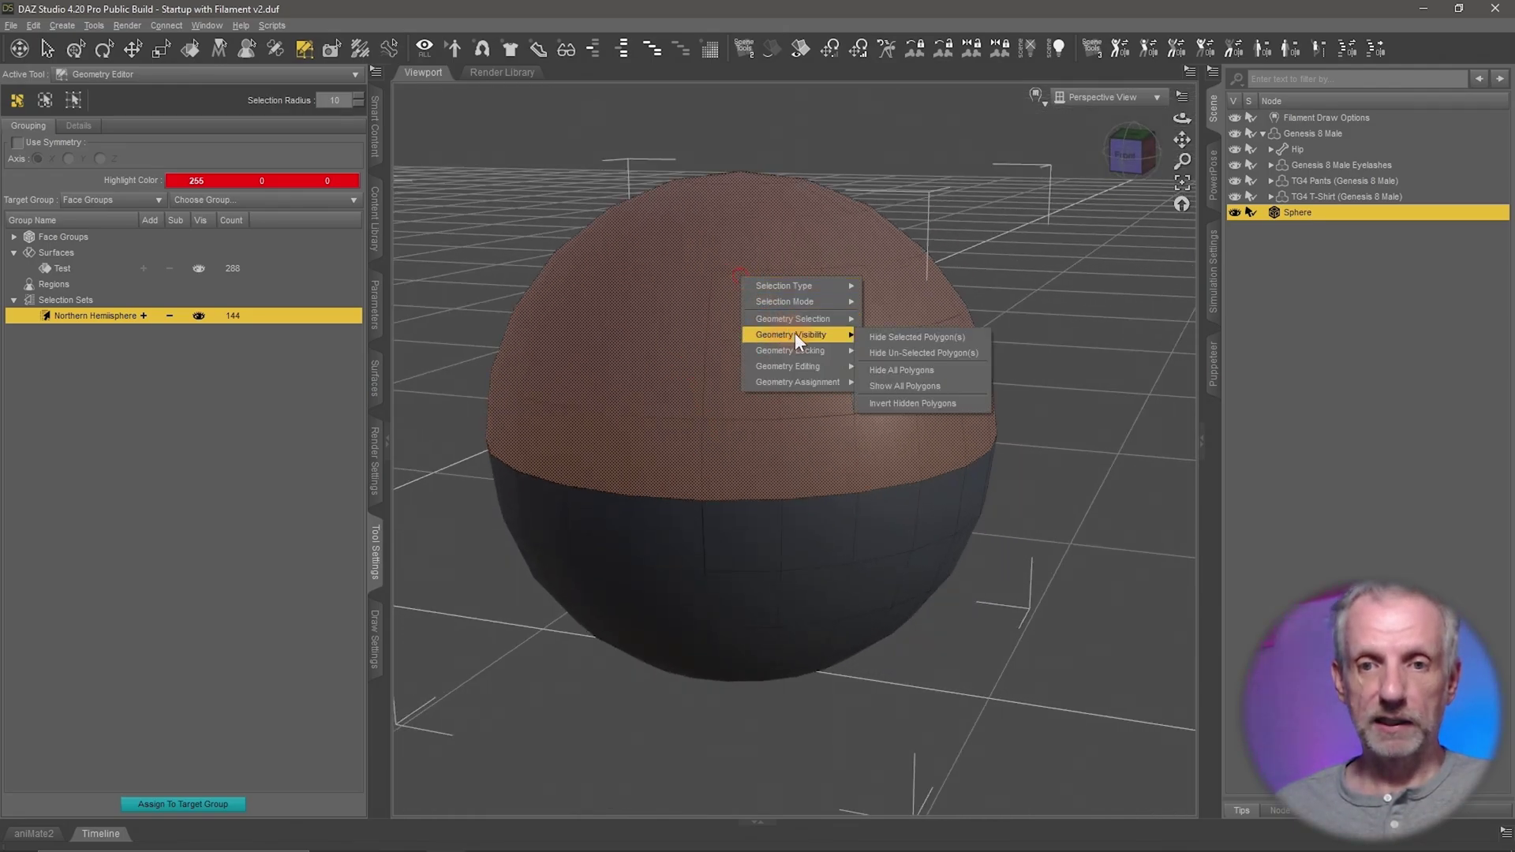
left_click(921, 344)
middle_click_drag(1072, 544, 1072, 541)
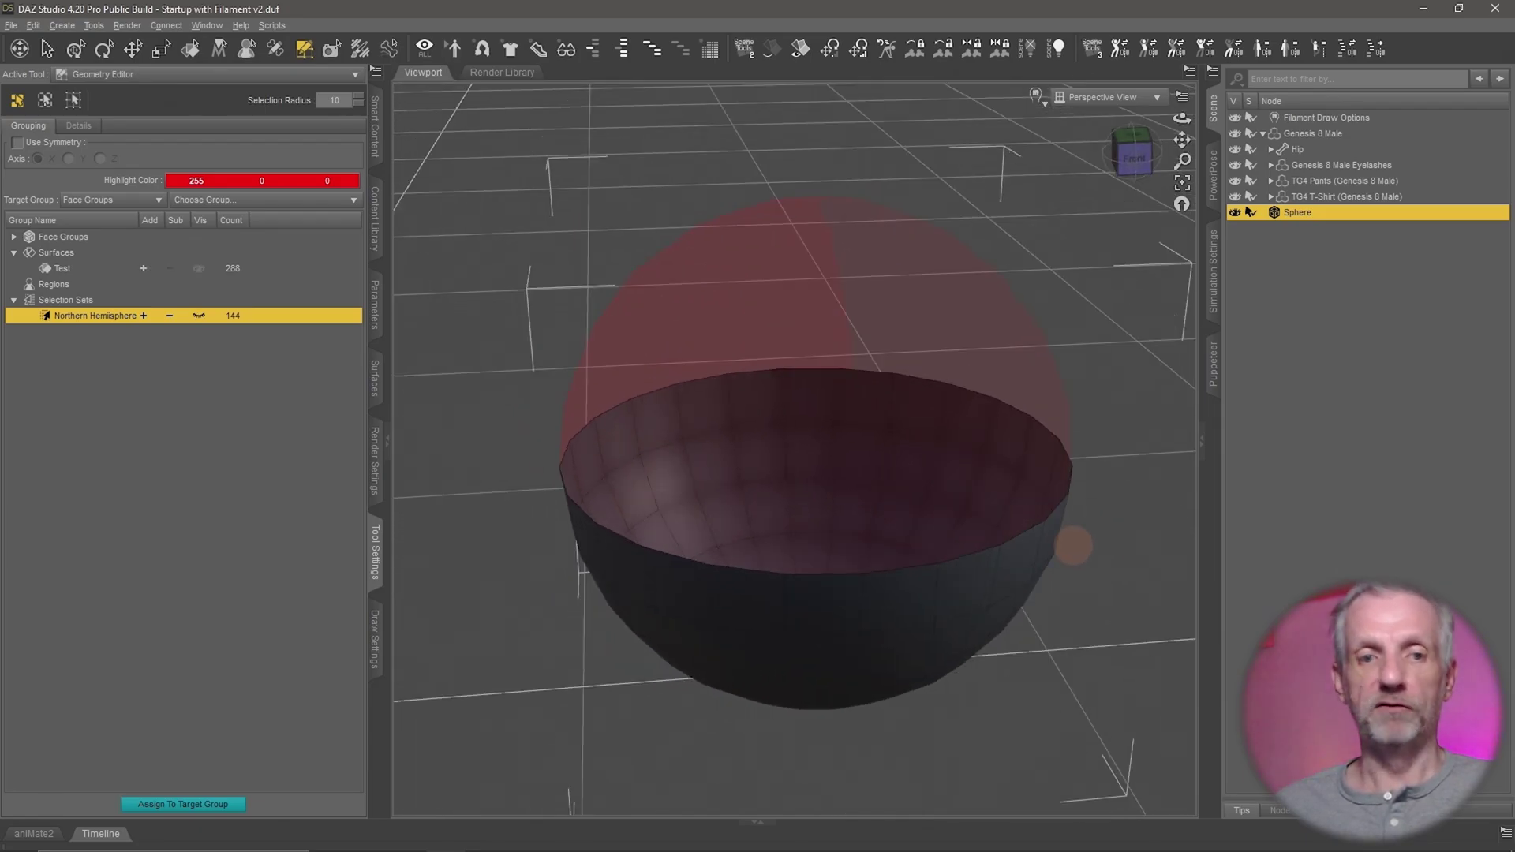
left_click(201, 543)
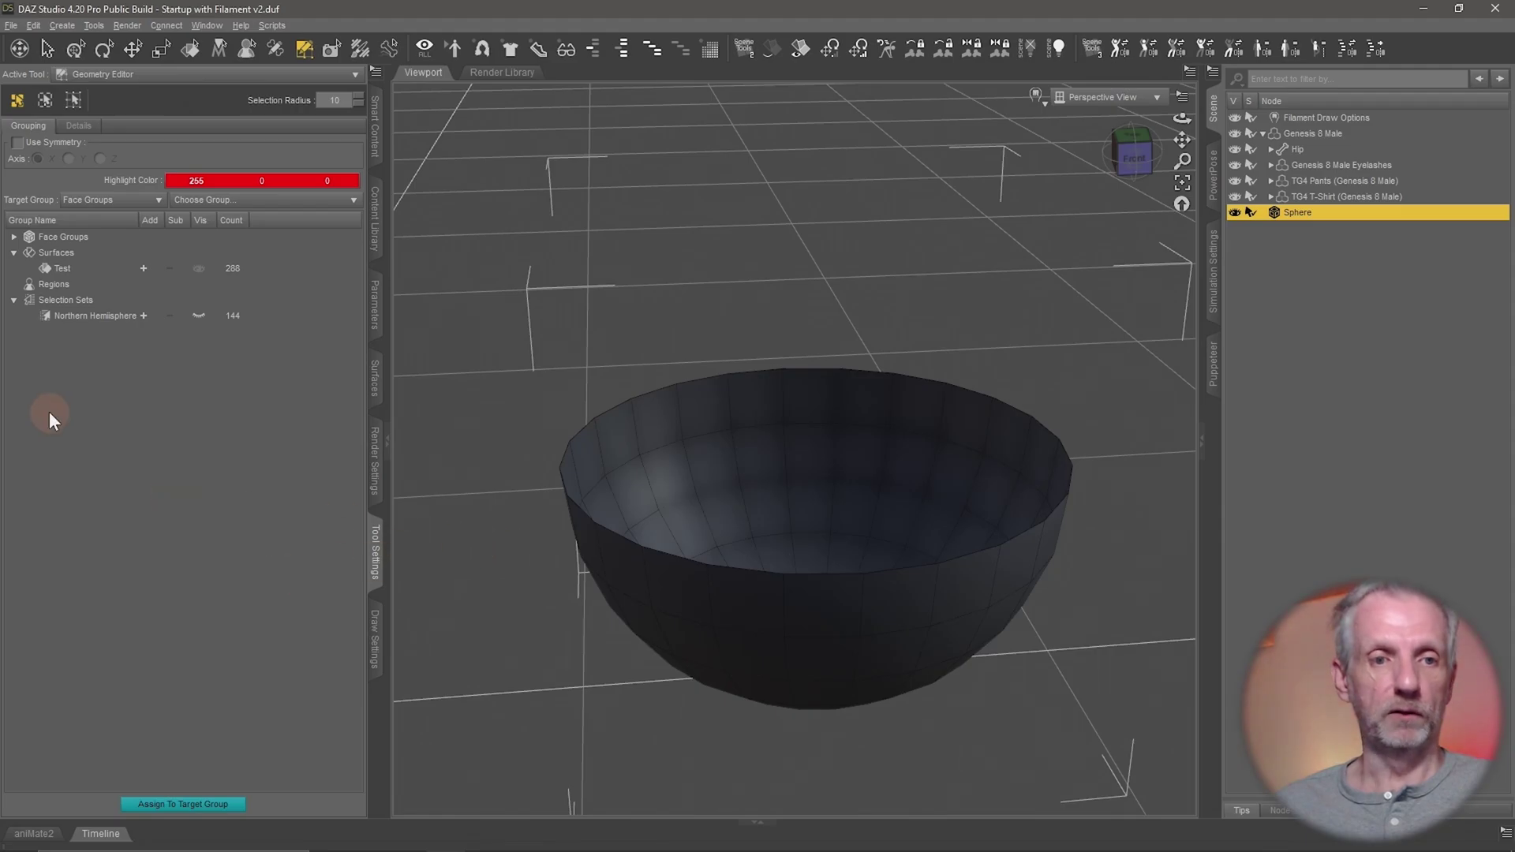
Toggle the Northern Hemisphere selection set's visibility on and off, leaving it visible.
middle_click_drag(738, 497, 778, 447)
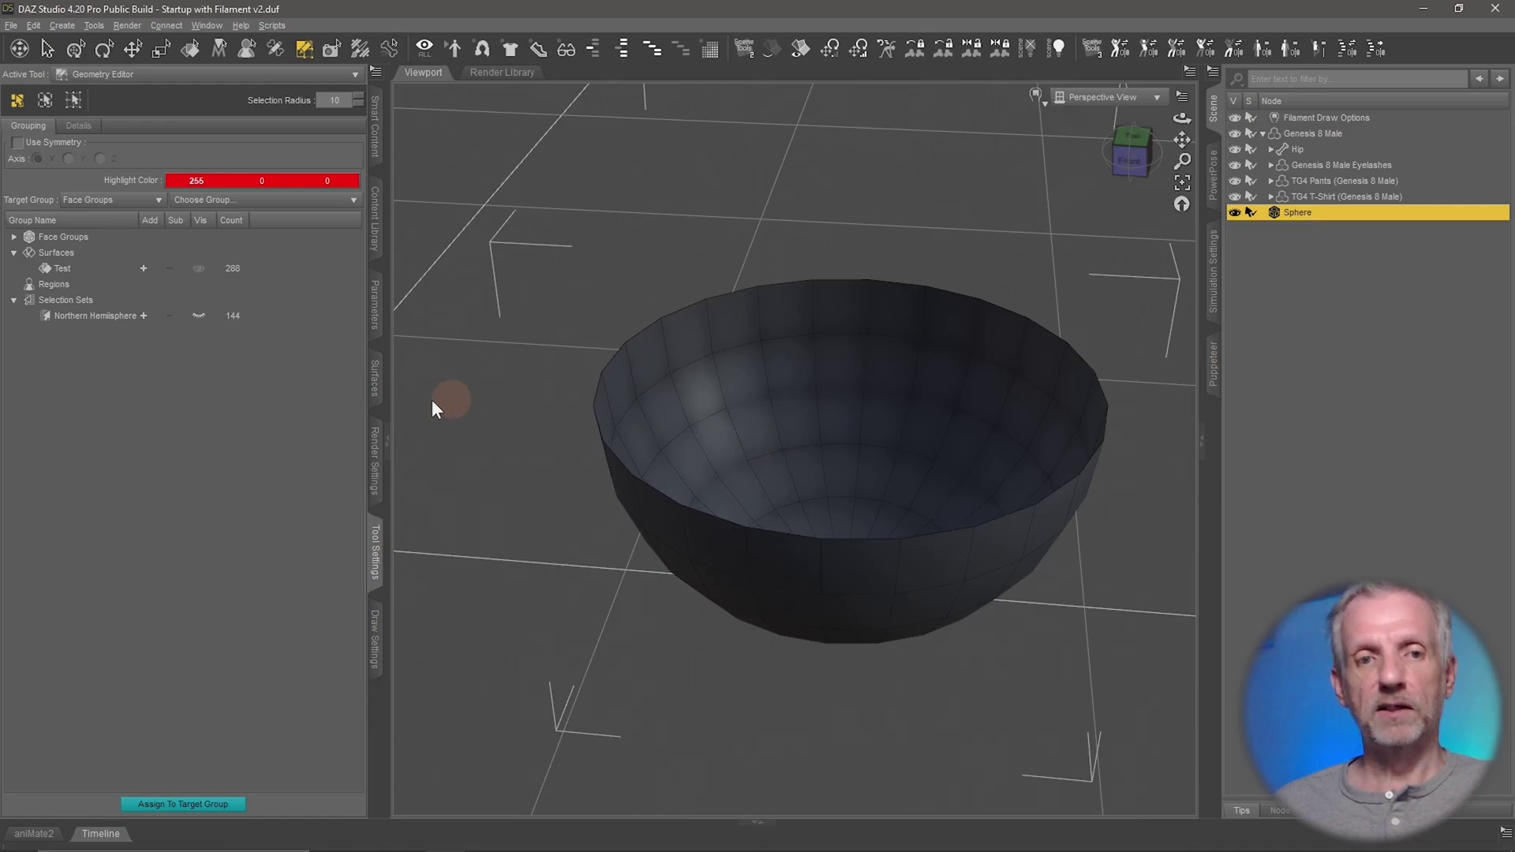
right_click(828, 406)
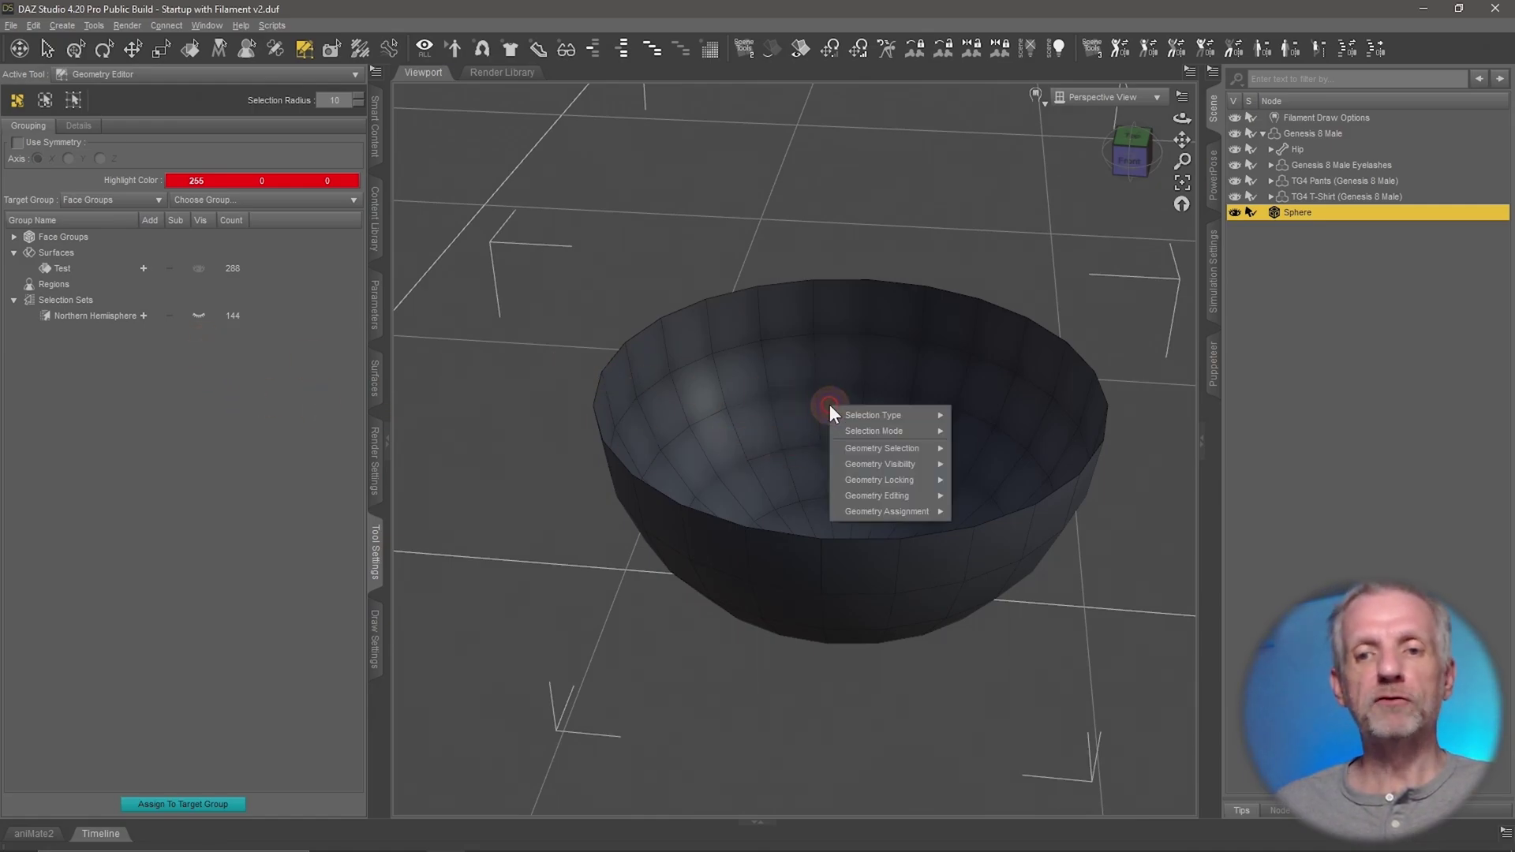
left_click(290, 382)
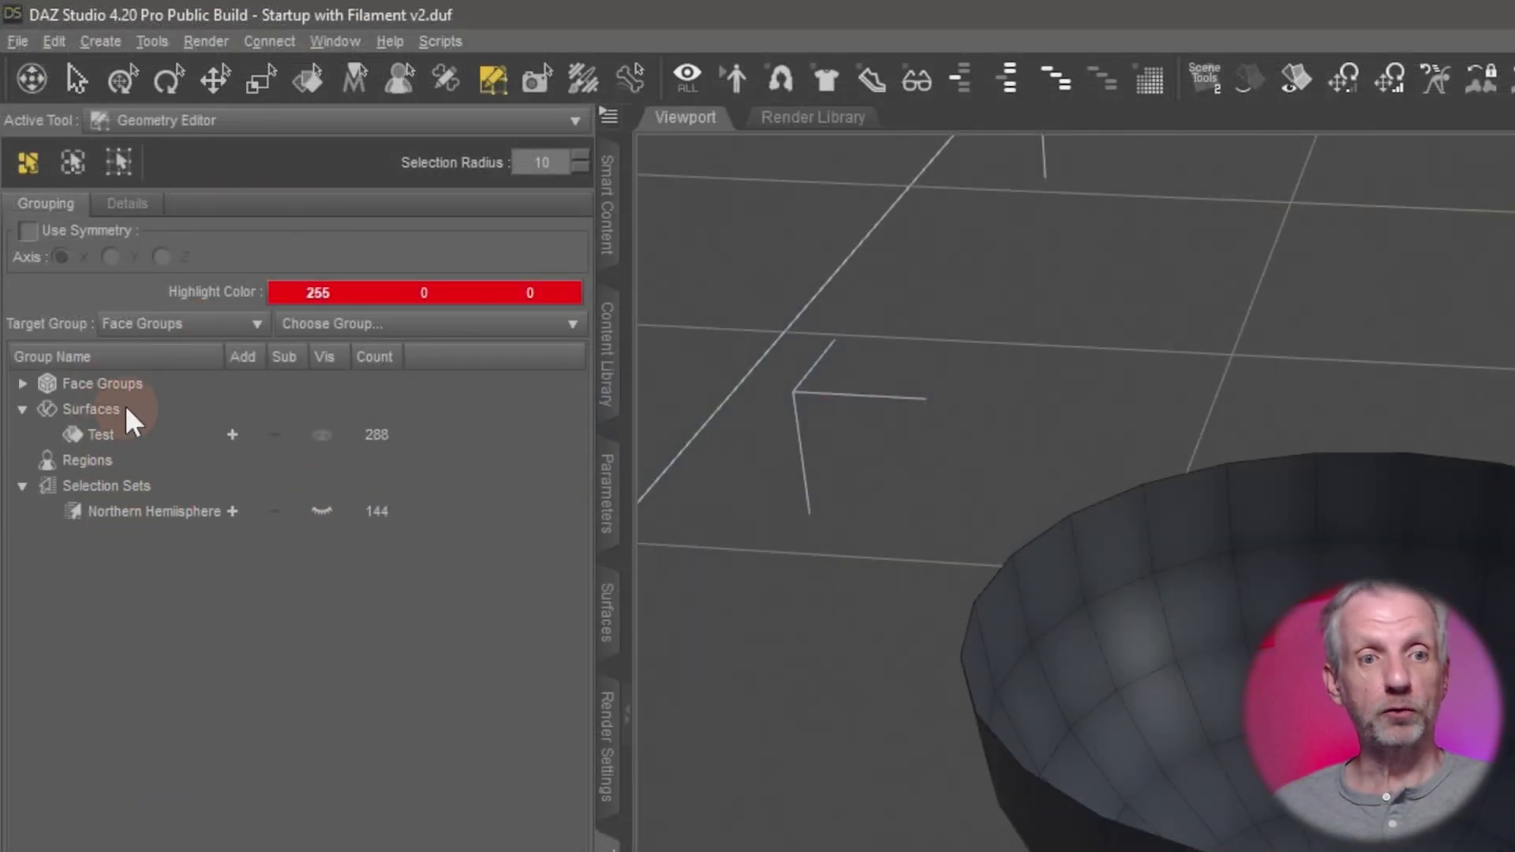
left_click(320, 511)
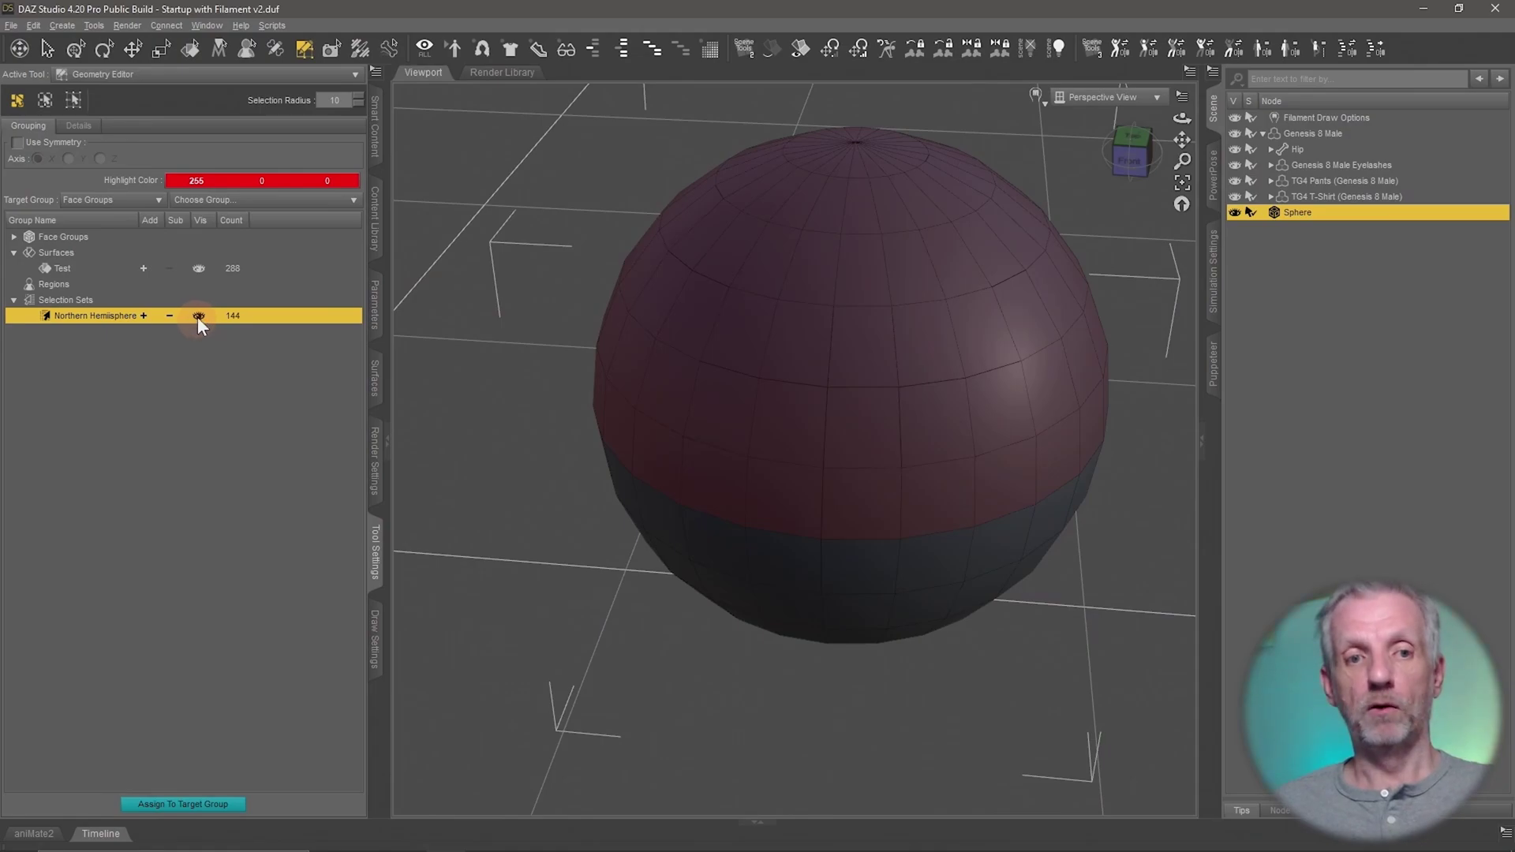
left_click(198, 315)
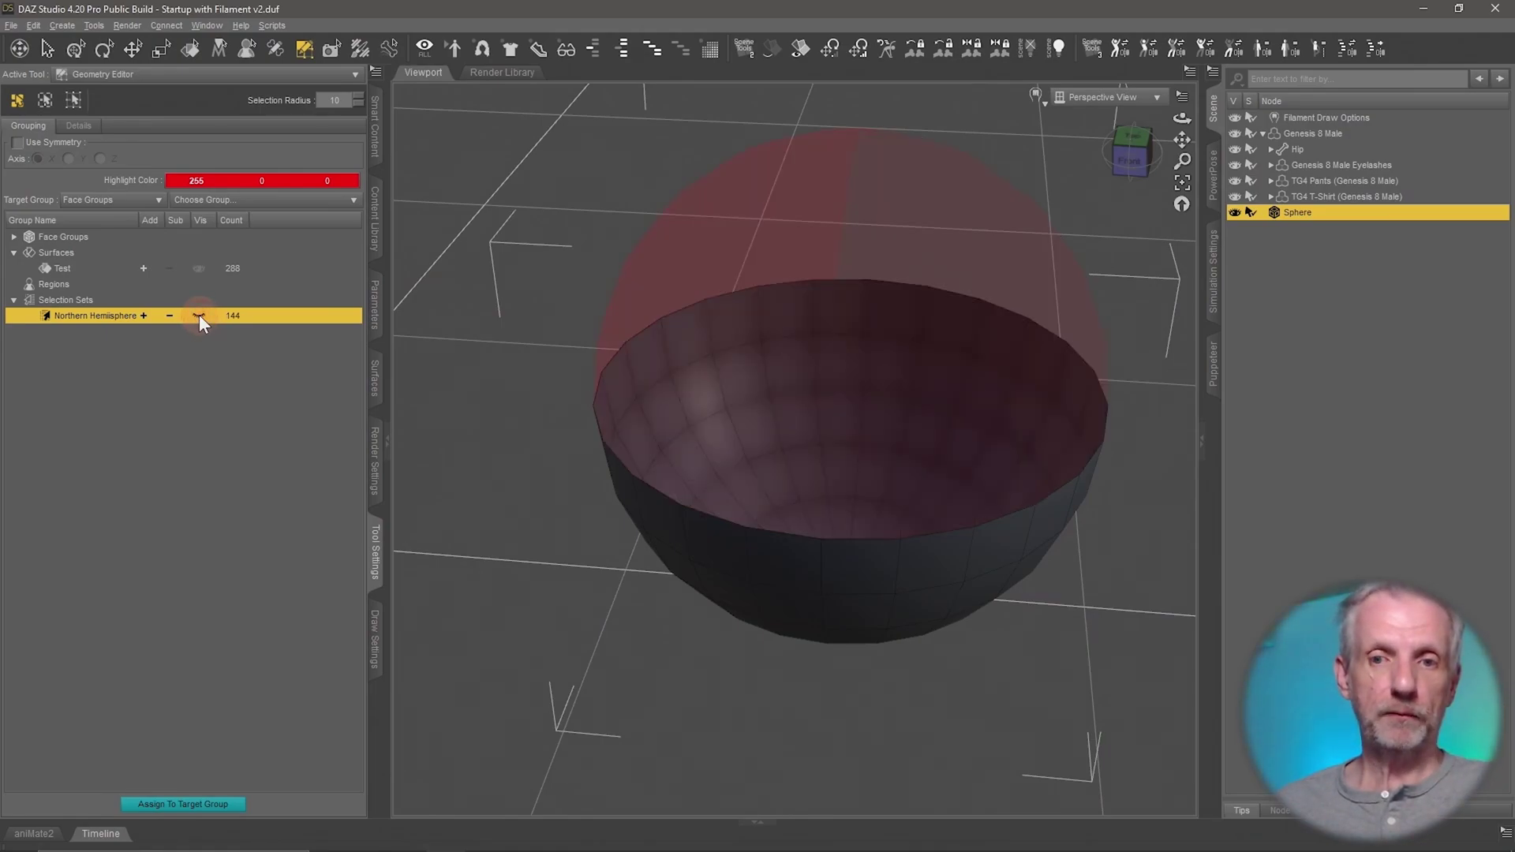
left_click(199, 315)
Return to the clothed figure and select Genesis 8 Male for geometry editing.
left_click_drag(700, 456, 706, 471, "alt")
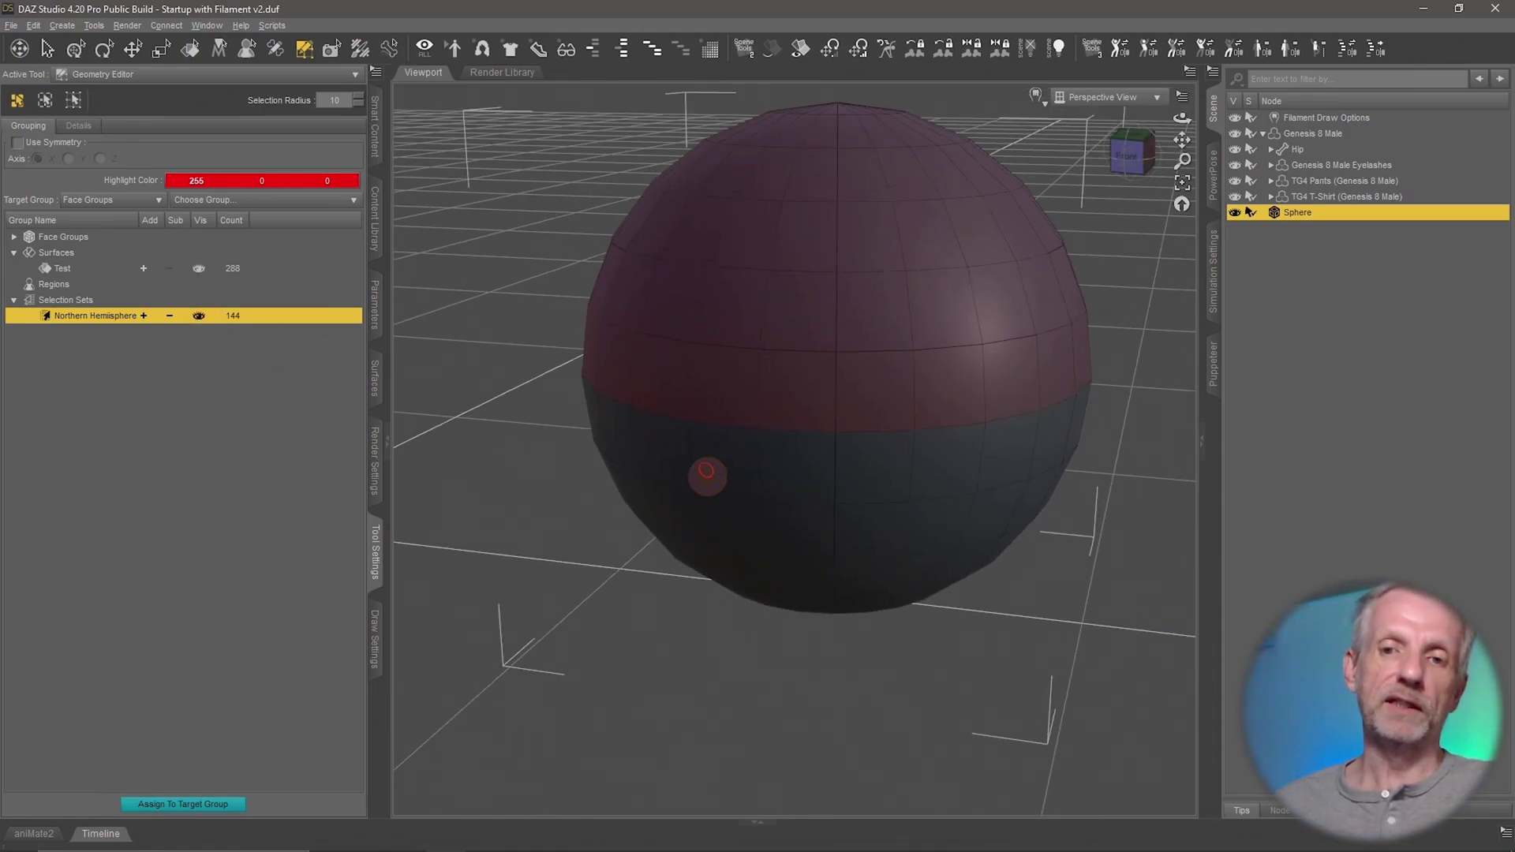
right_click_drag(706, 471, 713, 499, "alt")
scroll(702, 455, "down", 4)
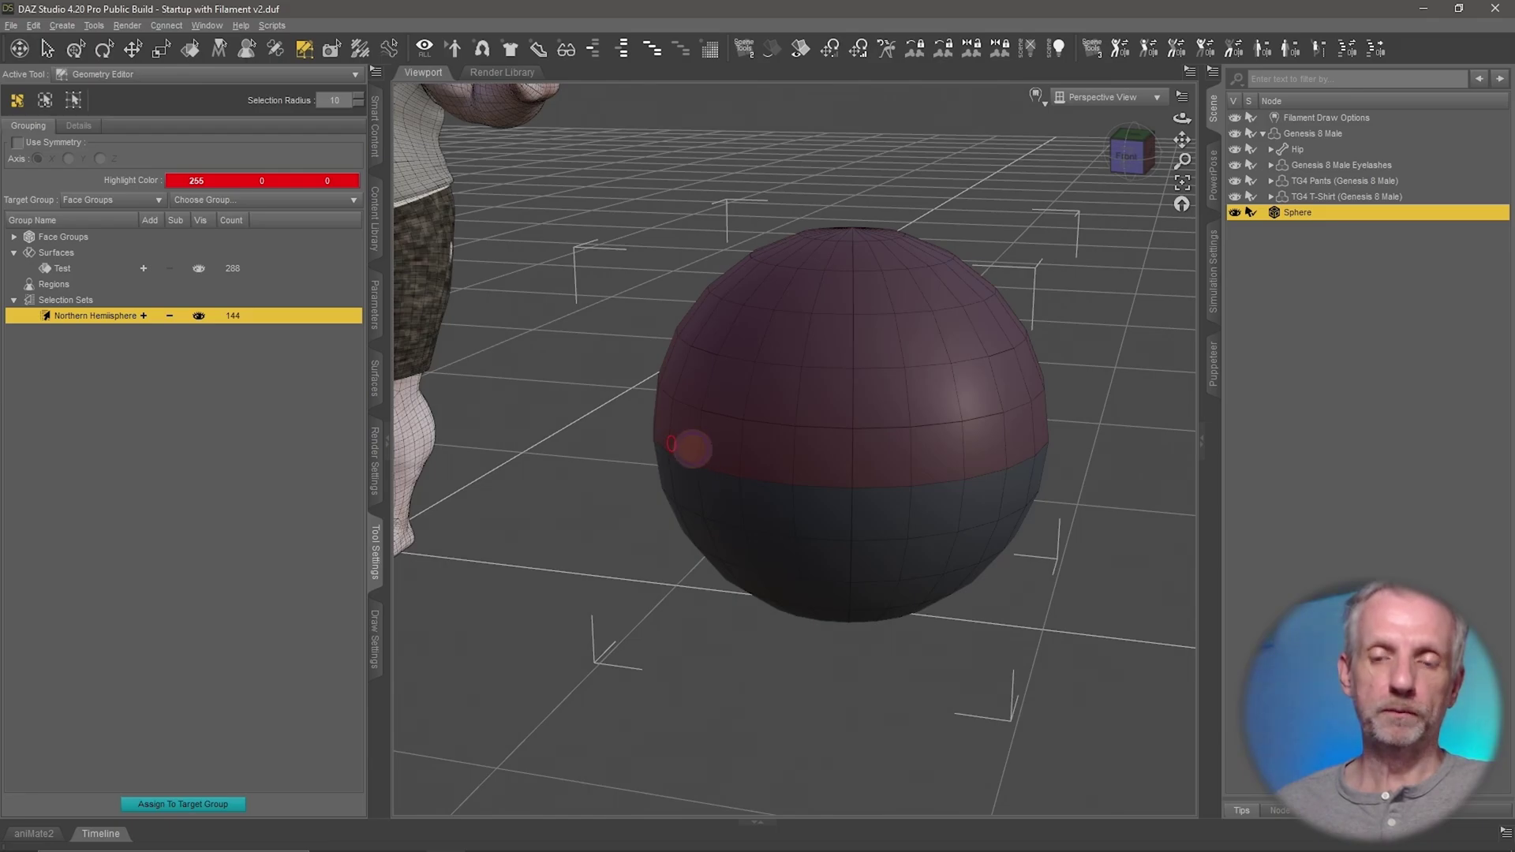
right_click_drag(671, 444, 726, 456, "alt")
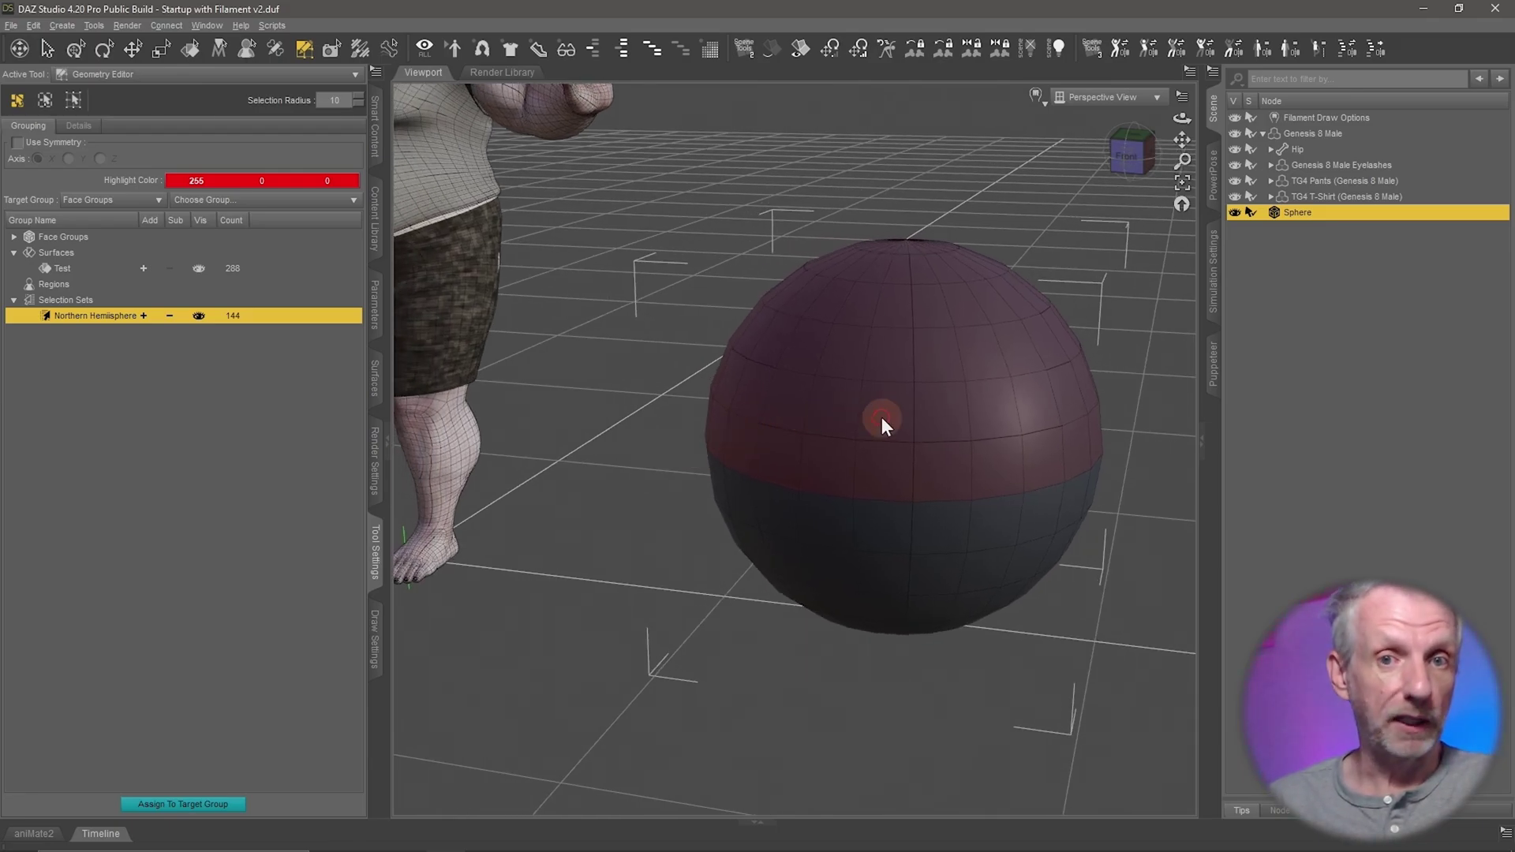
right_click_drag(672, 291, 698, 314, "alt")
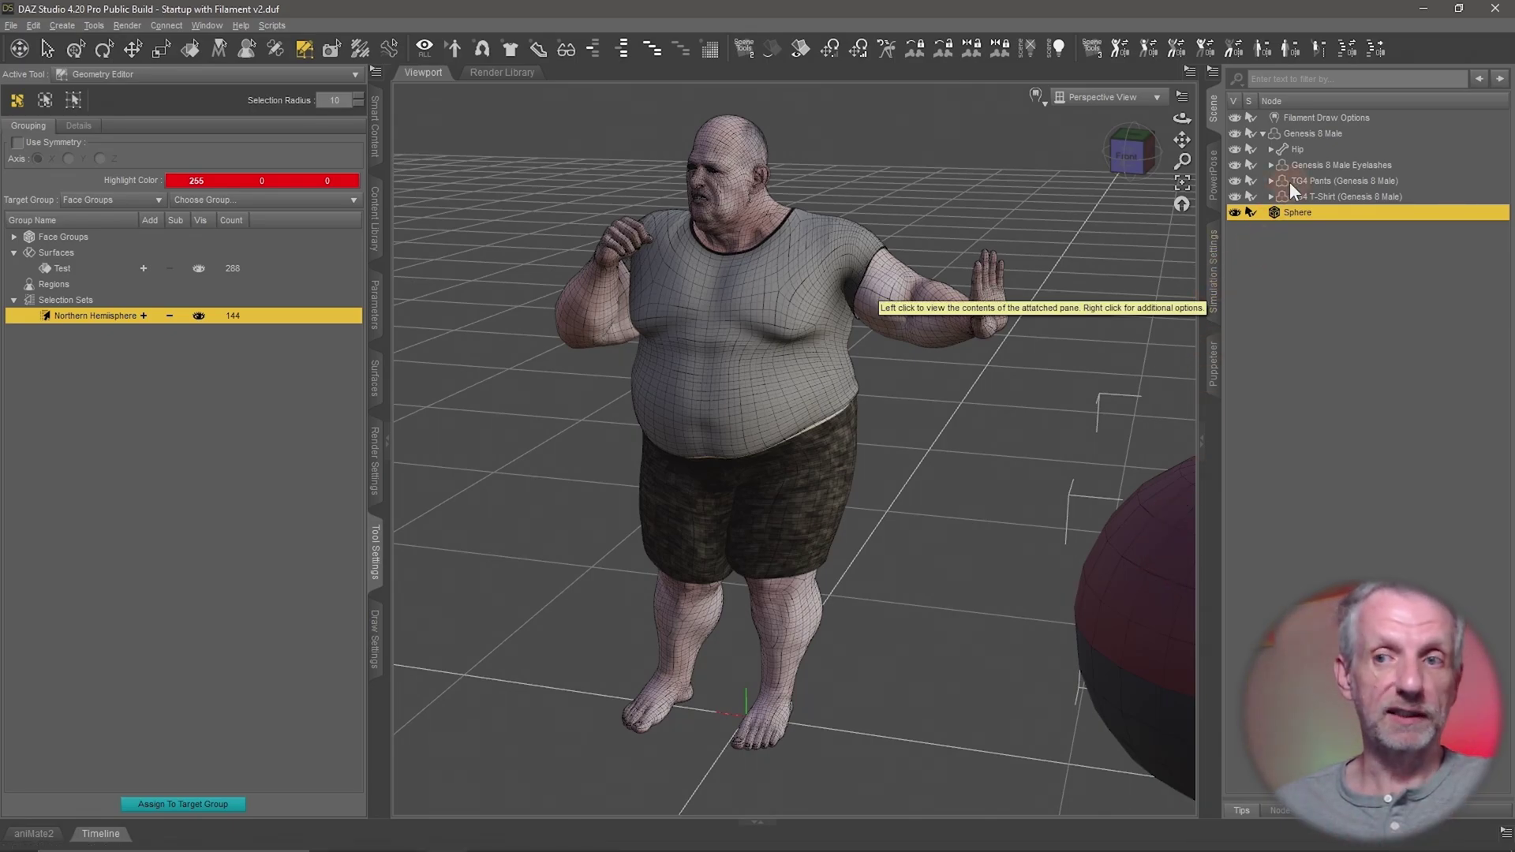
left_click(1326, 131)
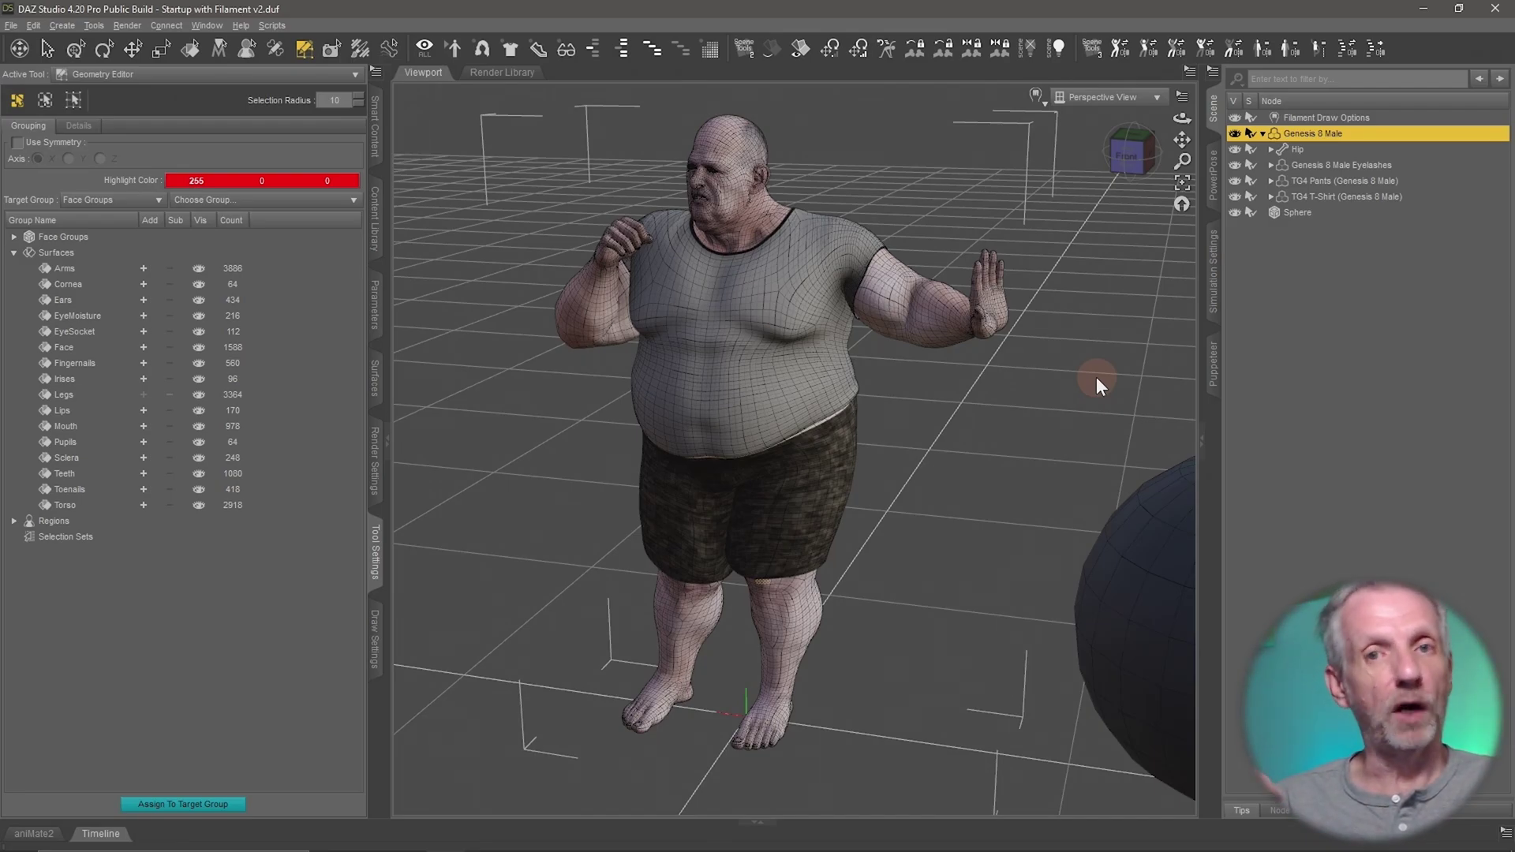
Hide the Sphere in the scene to get a clear close-up of the skin poking through the pants.
mouse_move(983, 483)
left_mouse_down("alt")
mouse_move(947, 481)
mouse_move(983, 483)
left_mouse_up("alt")
scroll(983, 483, "up", 3)
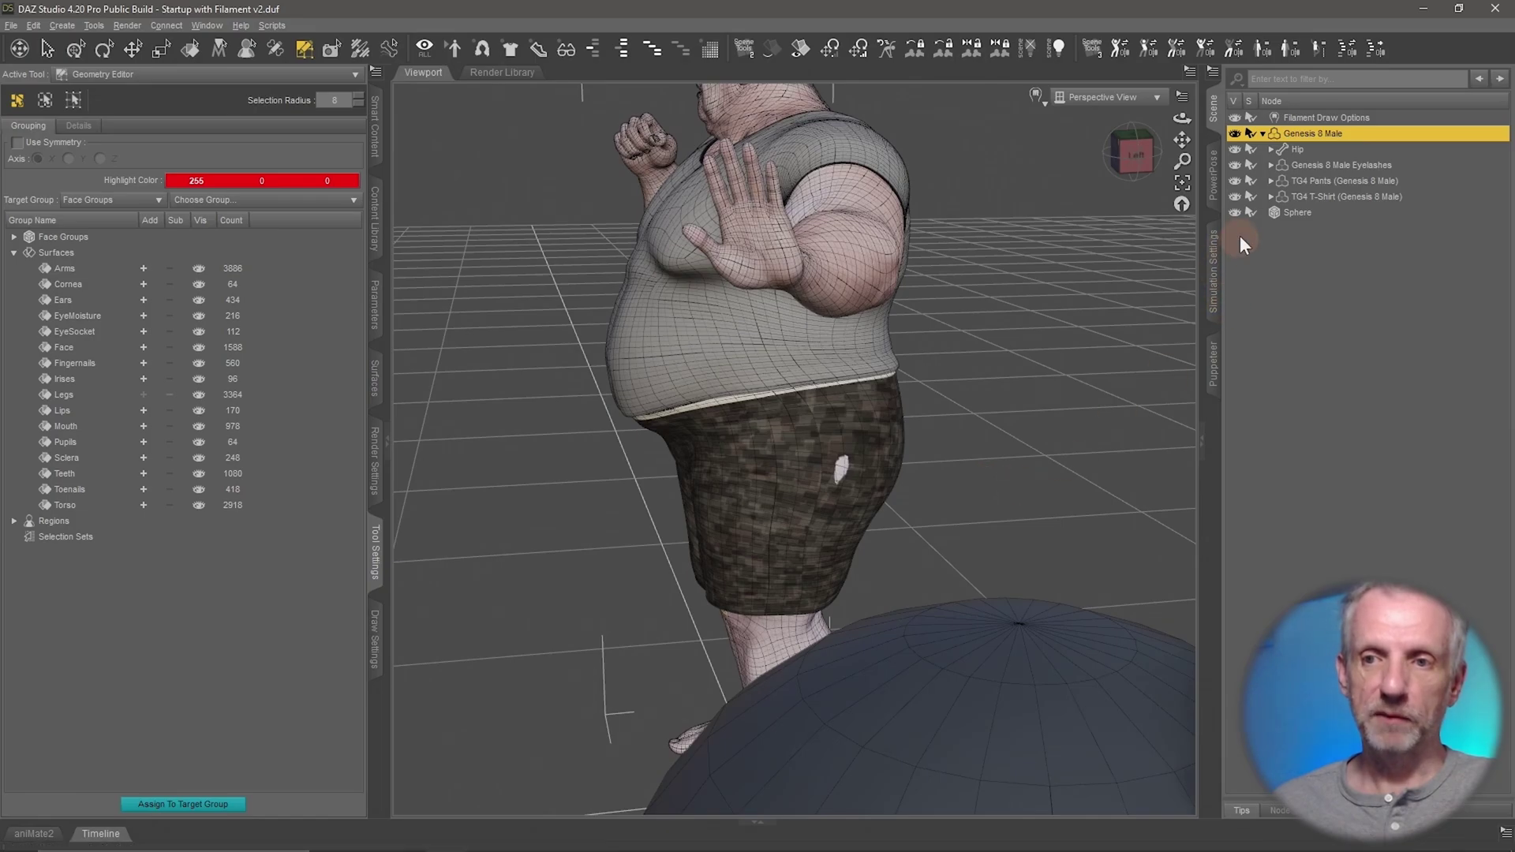
left_click(1235, 212)
scroll(1040, 509, "up", 5)
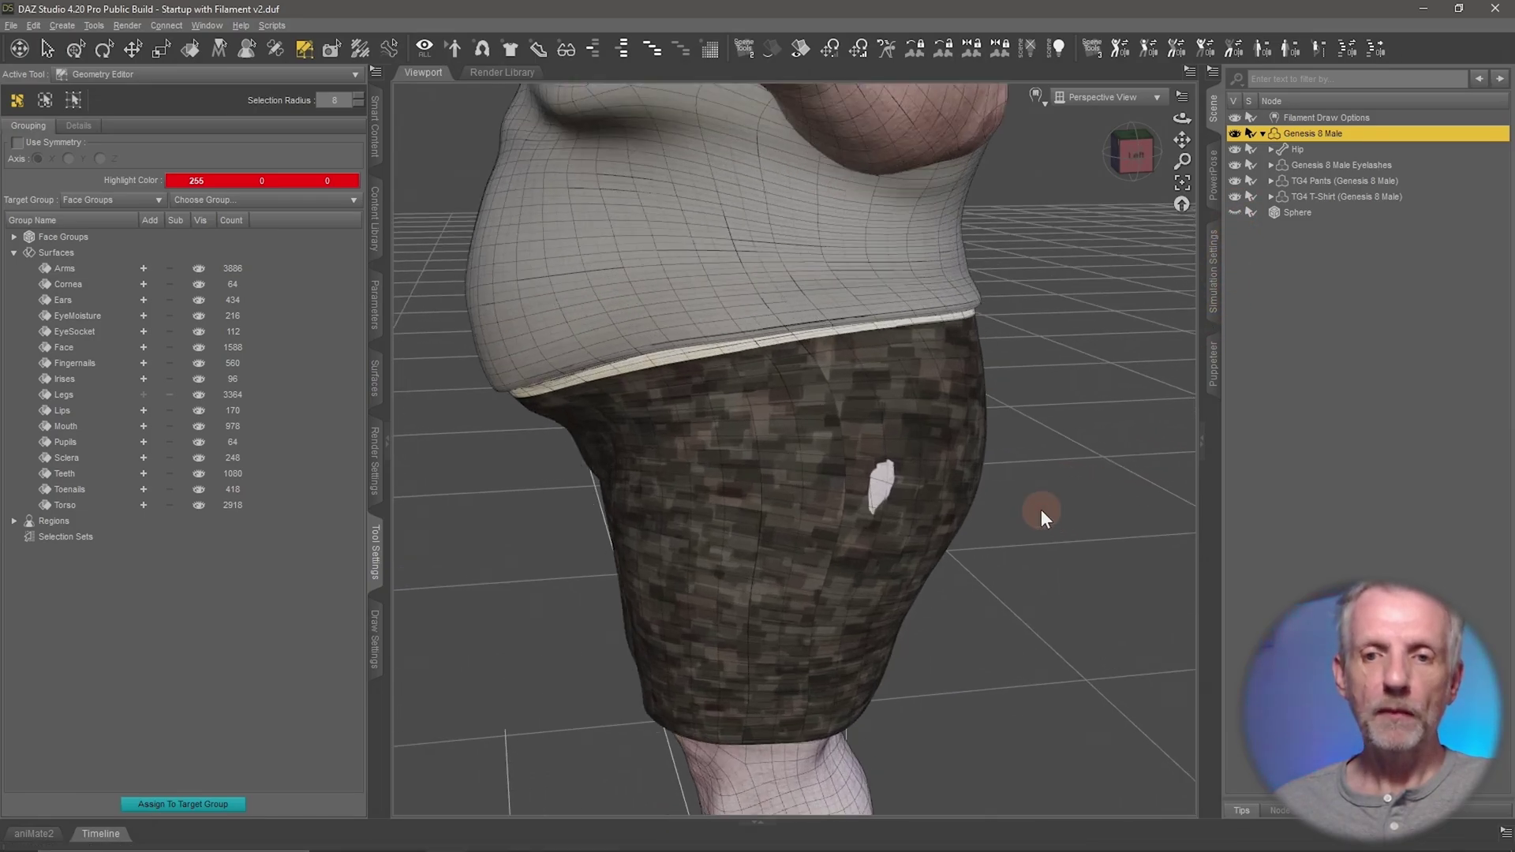
Select the Genesis 8 Male skin polygons that poke through the side of the pants at the hip.
scroll(1040, 509, "up", 5)
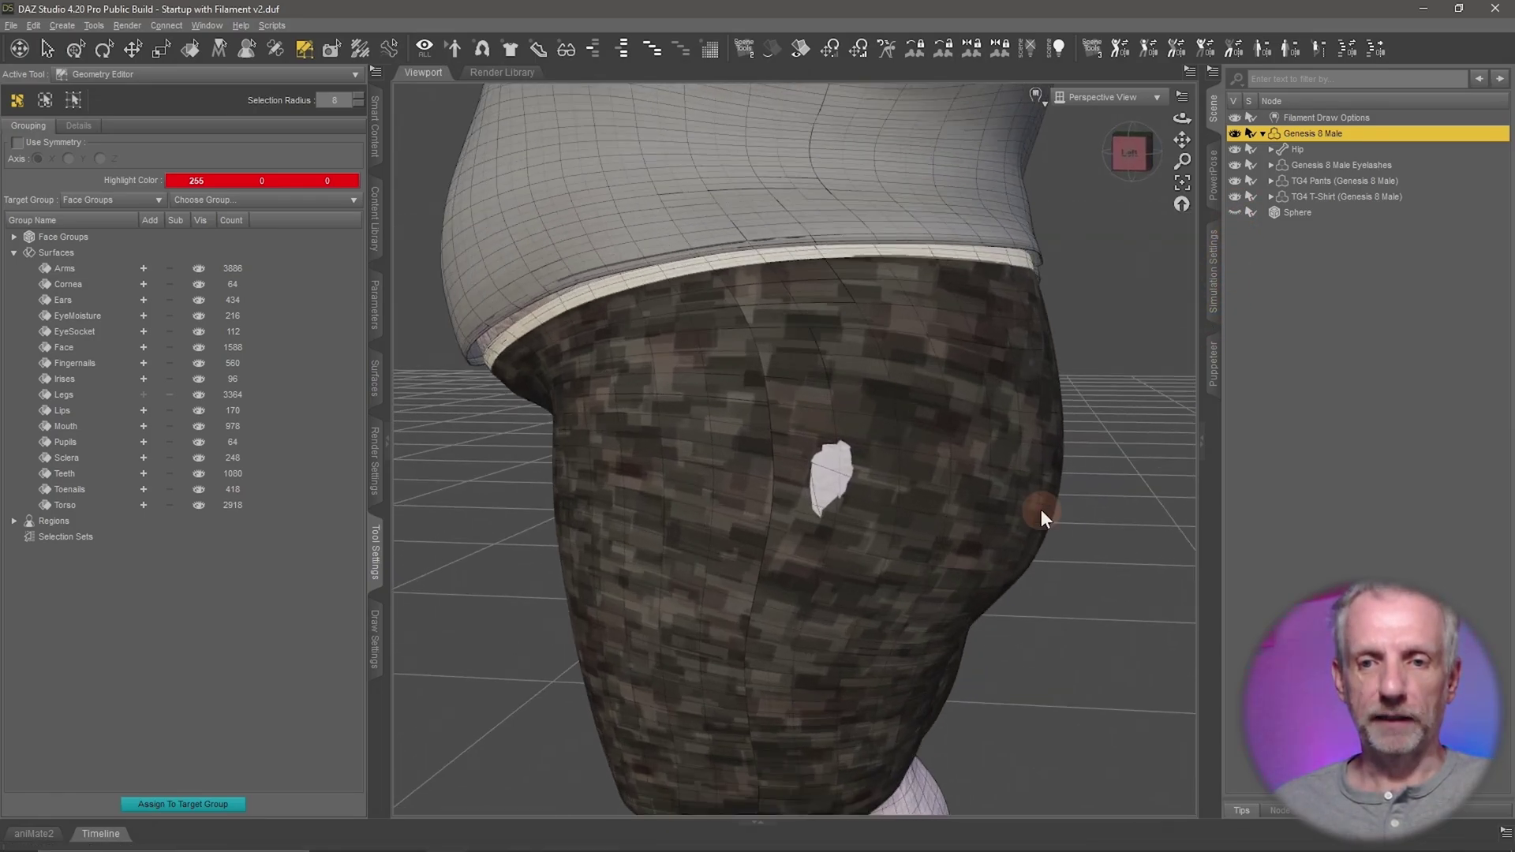
left_click_drag(1030, 508, 858, 534, "alt")
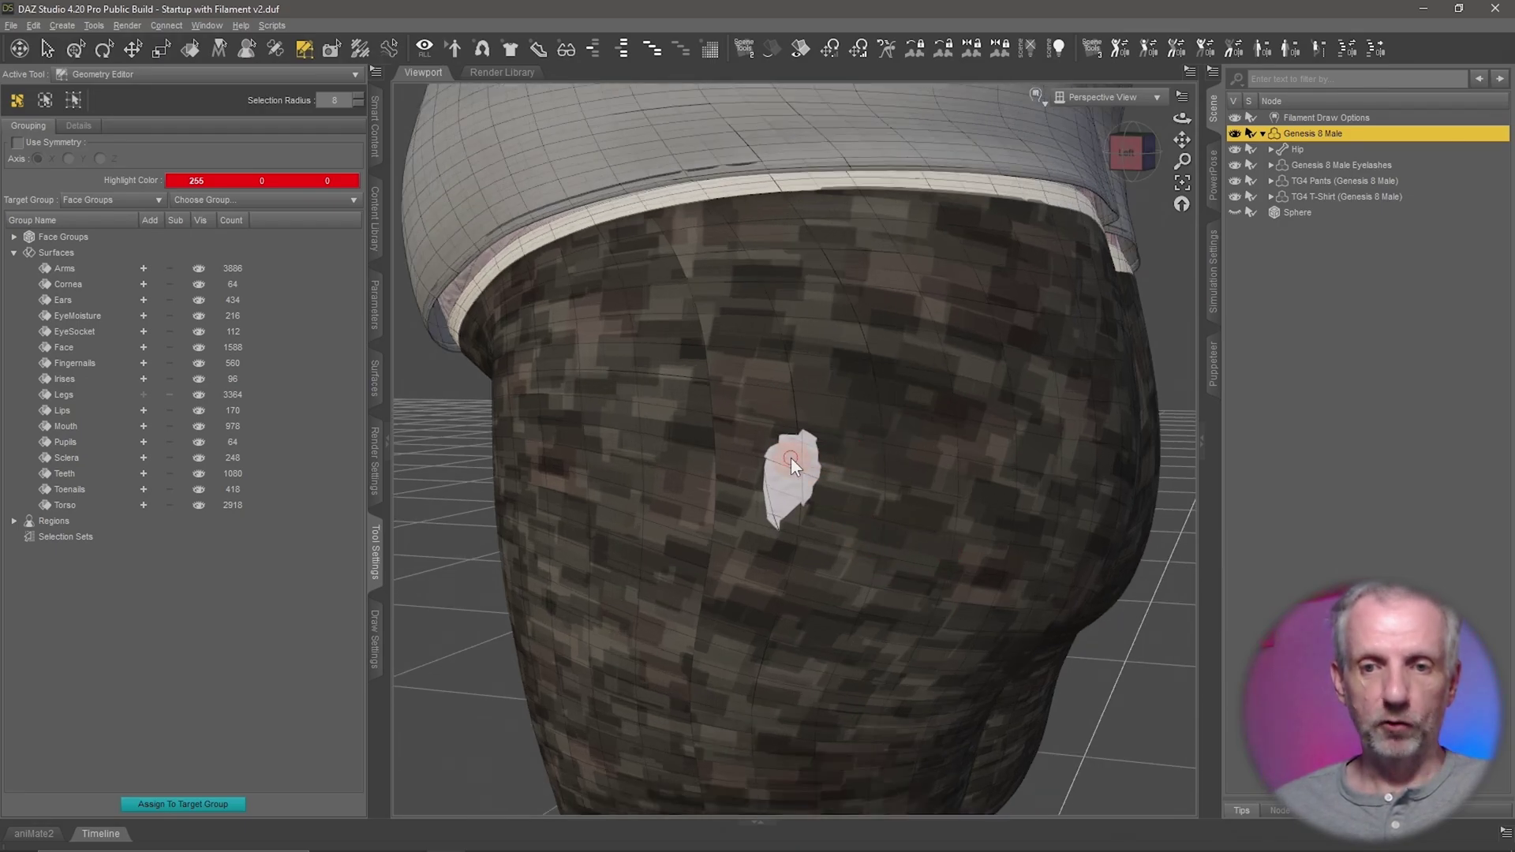
left_click_drag(797, 420, 765, 467)
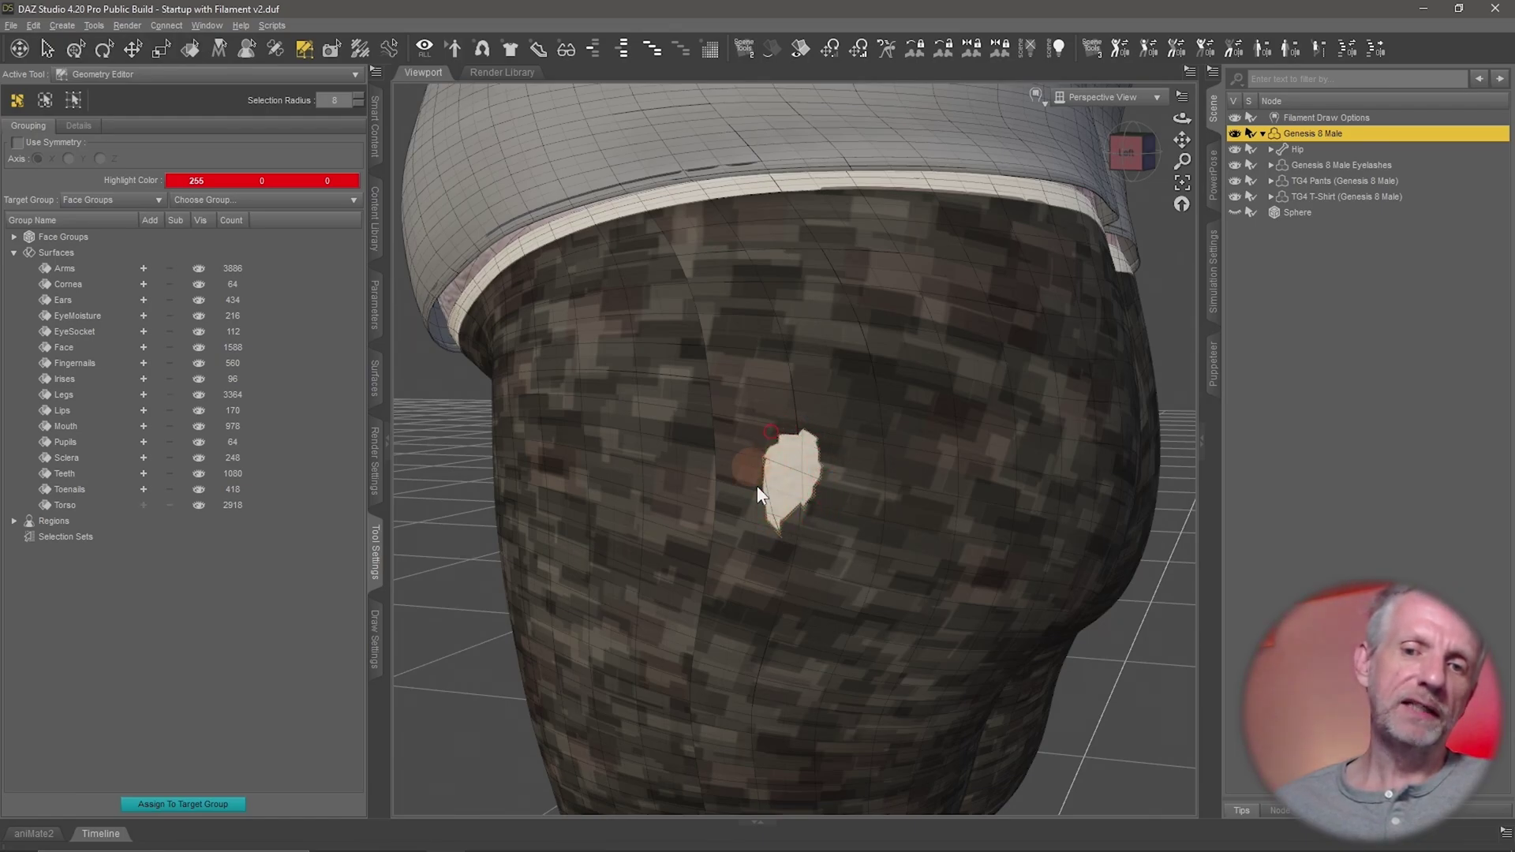
Switch the viewport to Wire Shaded and examine the extent of the selected hip polygons from several angles.
left_click(1037, 96)
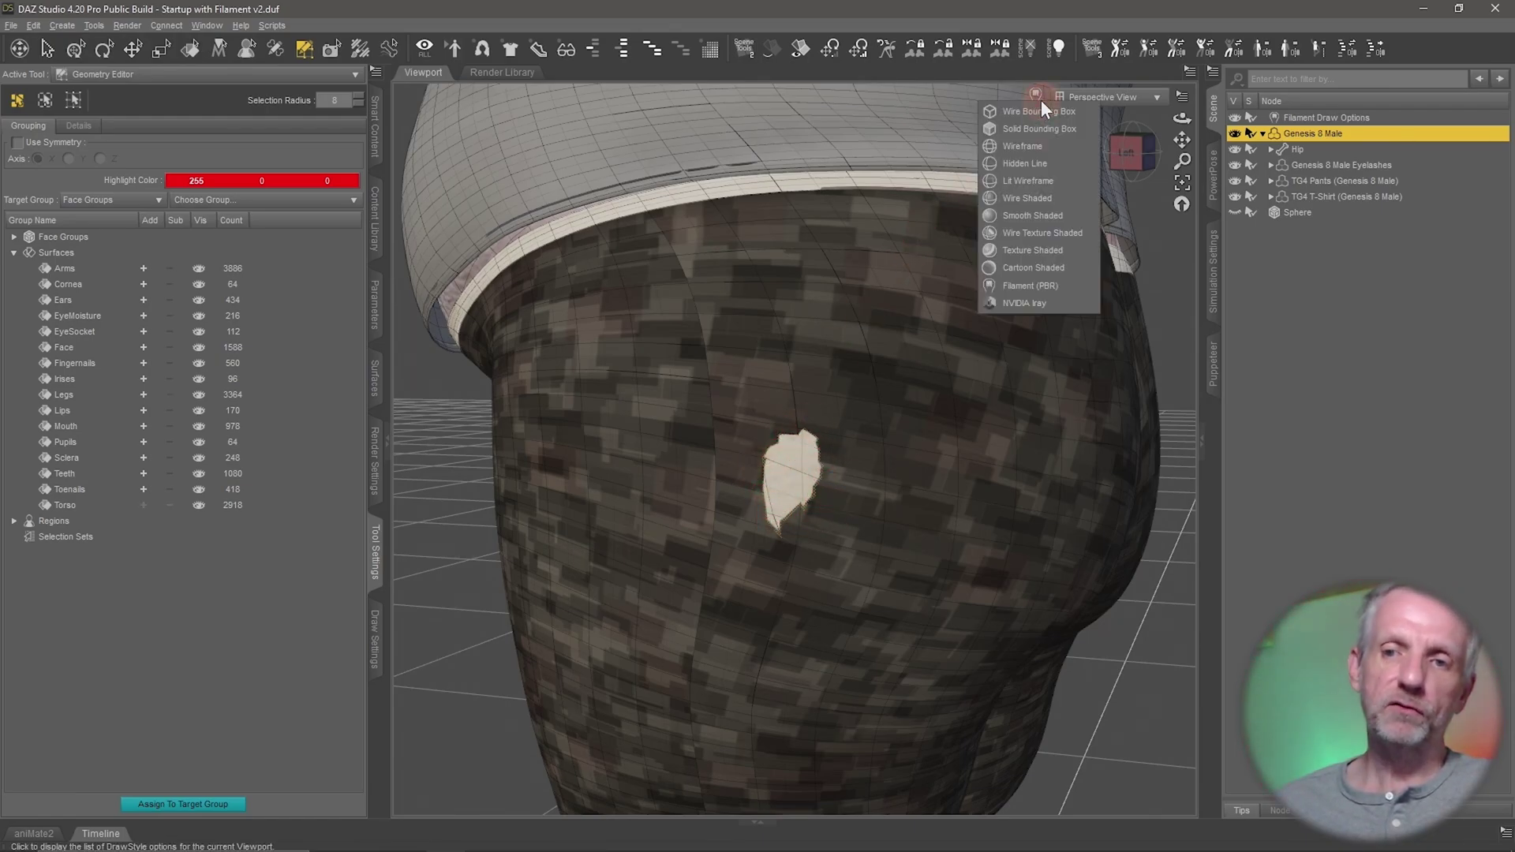
left_click(1052, 199)
left_click_drag(897, 413, 697, 452, "alt")
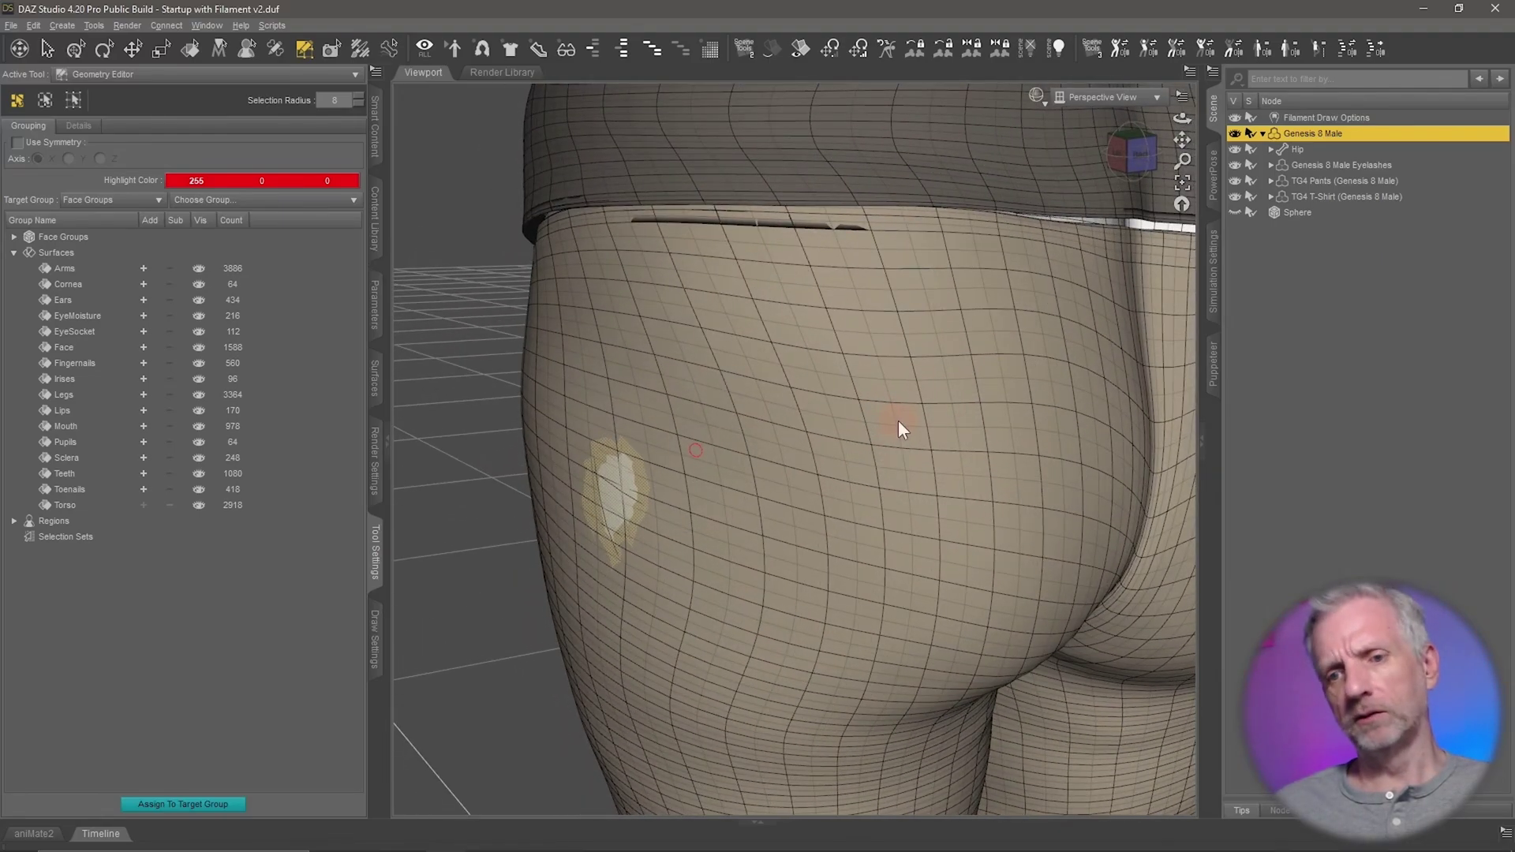
mouse_move(898, 423)
left_mouse_down("alt")
mouse_move(999, 425)
mouse_move(887, 433)
left_mouse_up("alt")
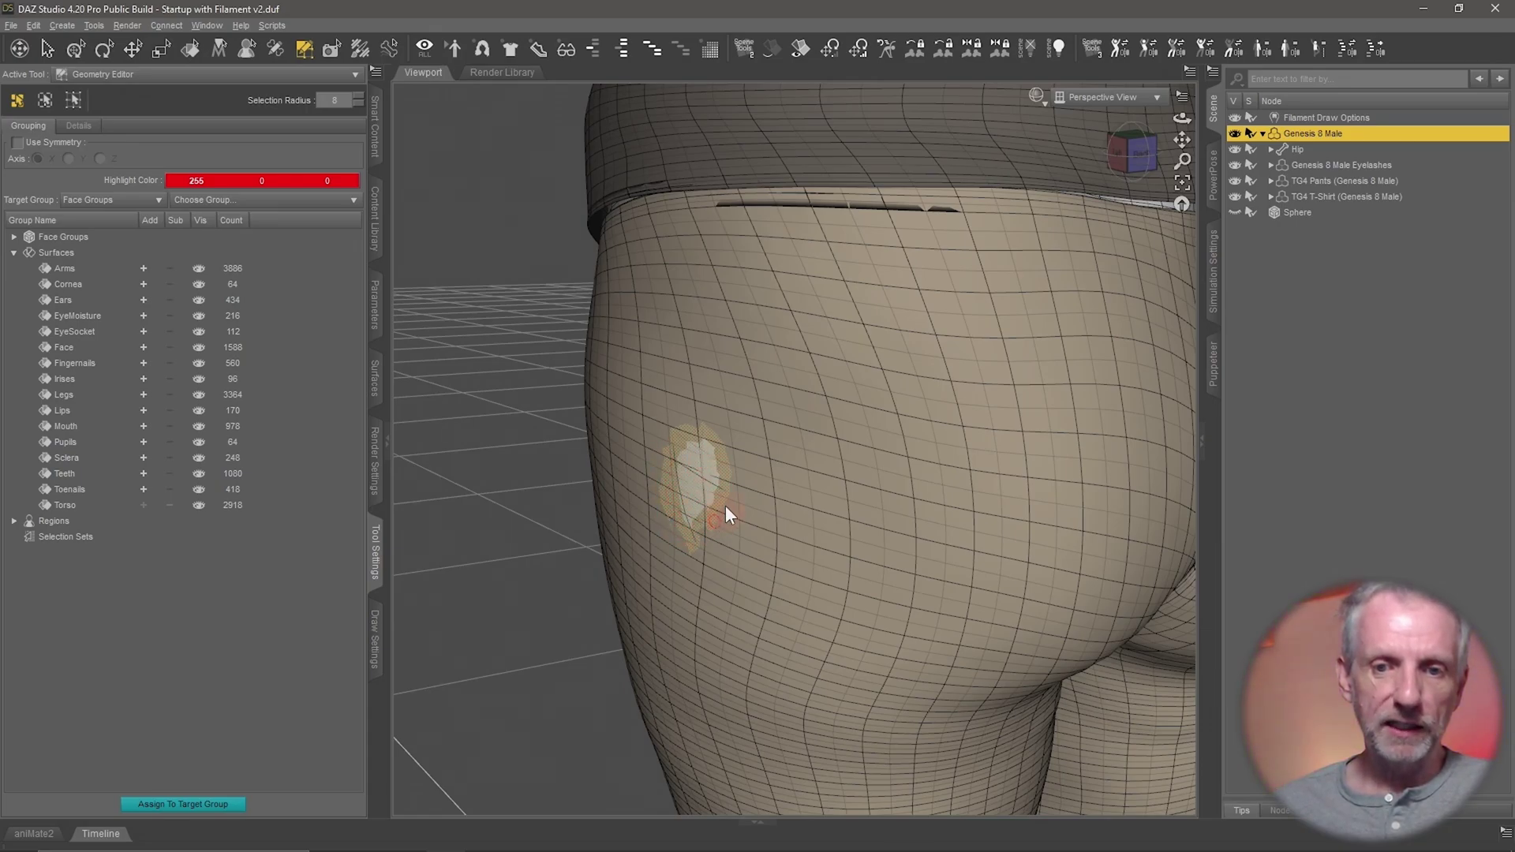
left_click_drag(674, 503, 820, 544, "alt")
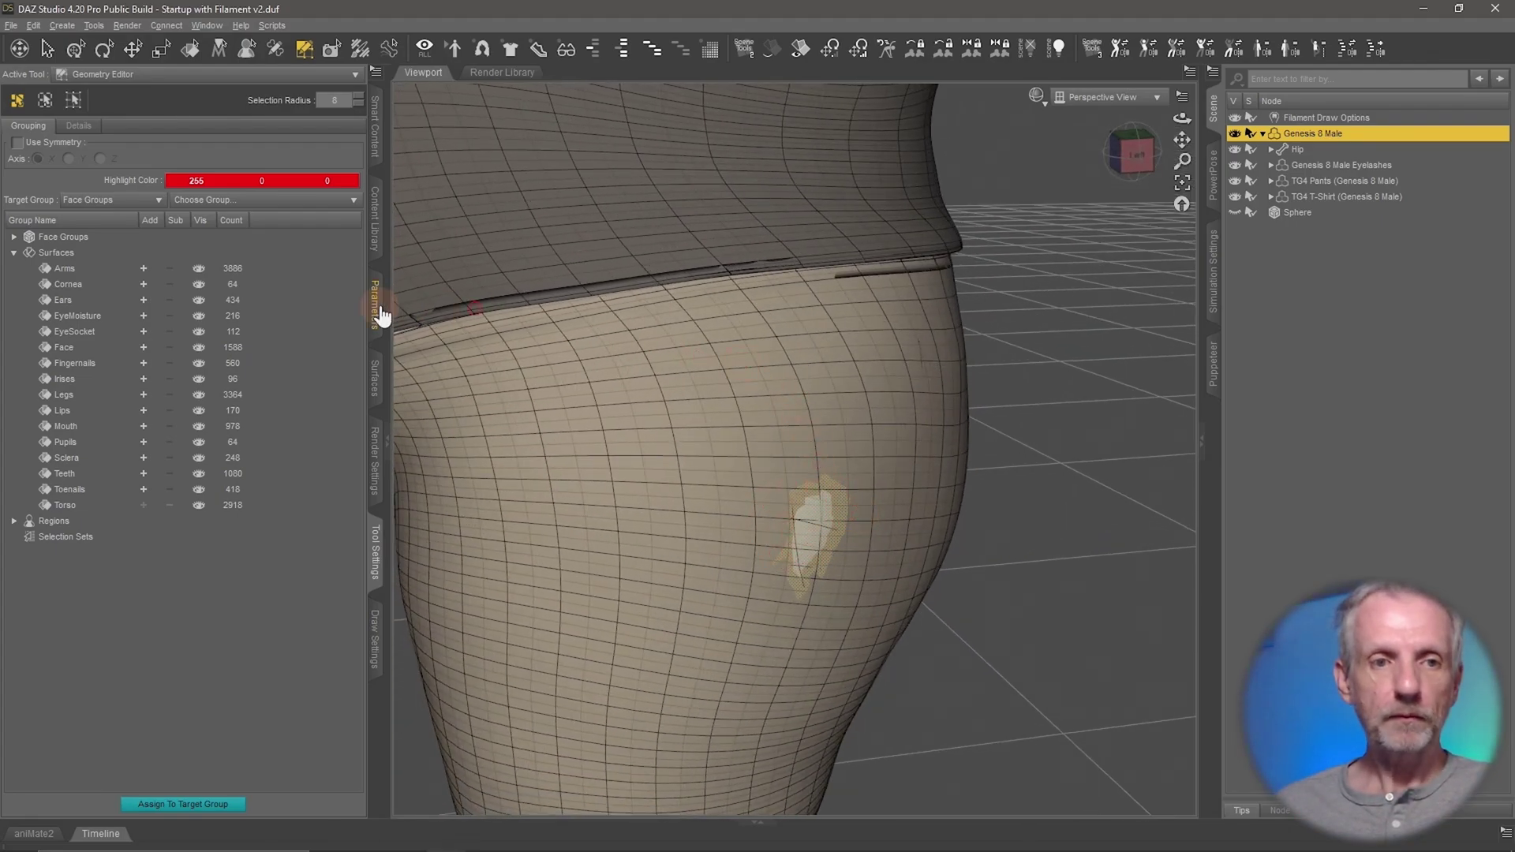
Create a selection set named Hip Poke from the selected polygons and hide it.
left_click(13, 254)
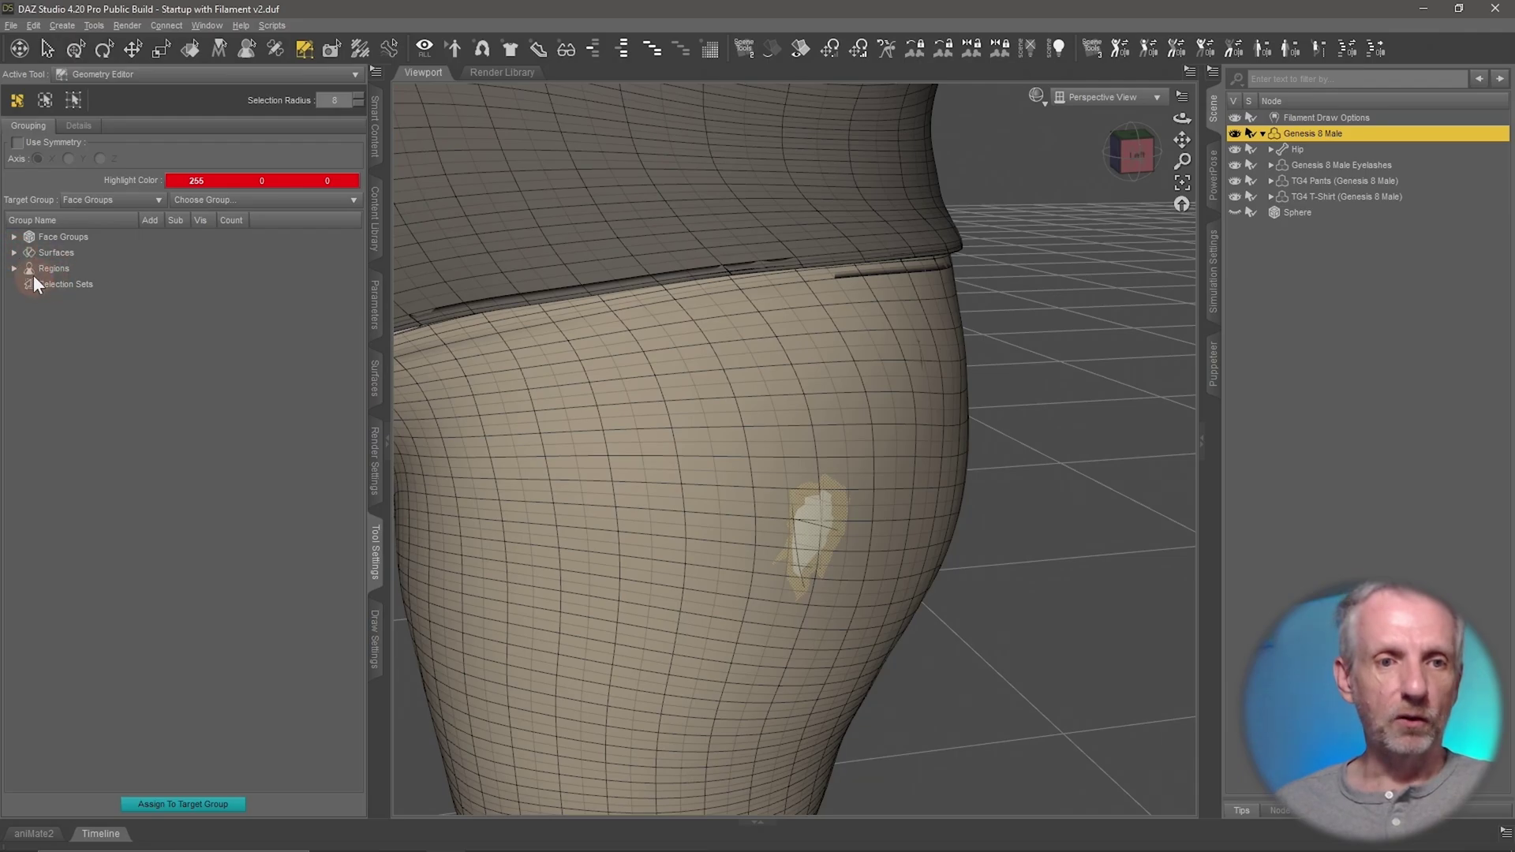
left_click(53, 284)
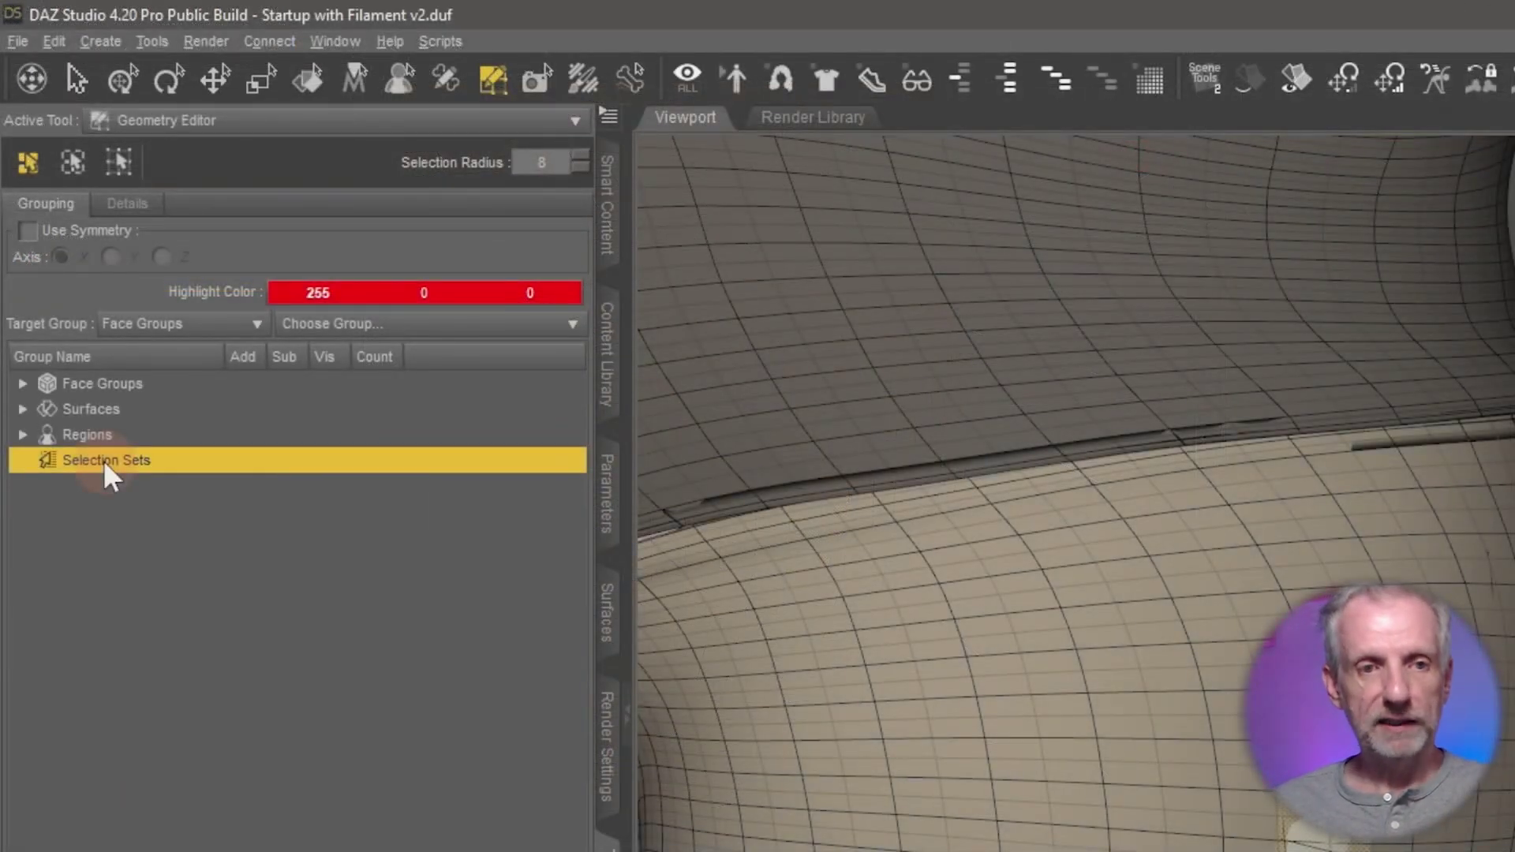
right_click(64, 286)
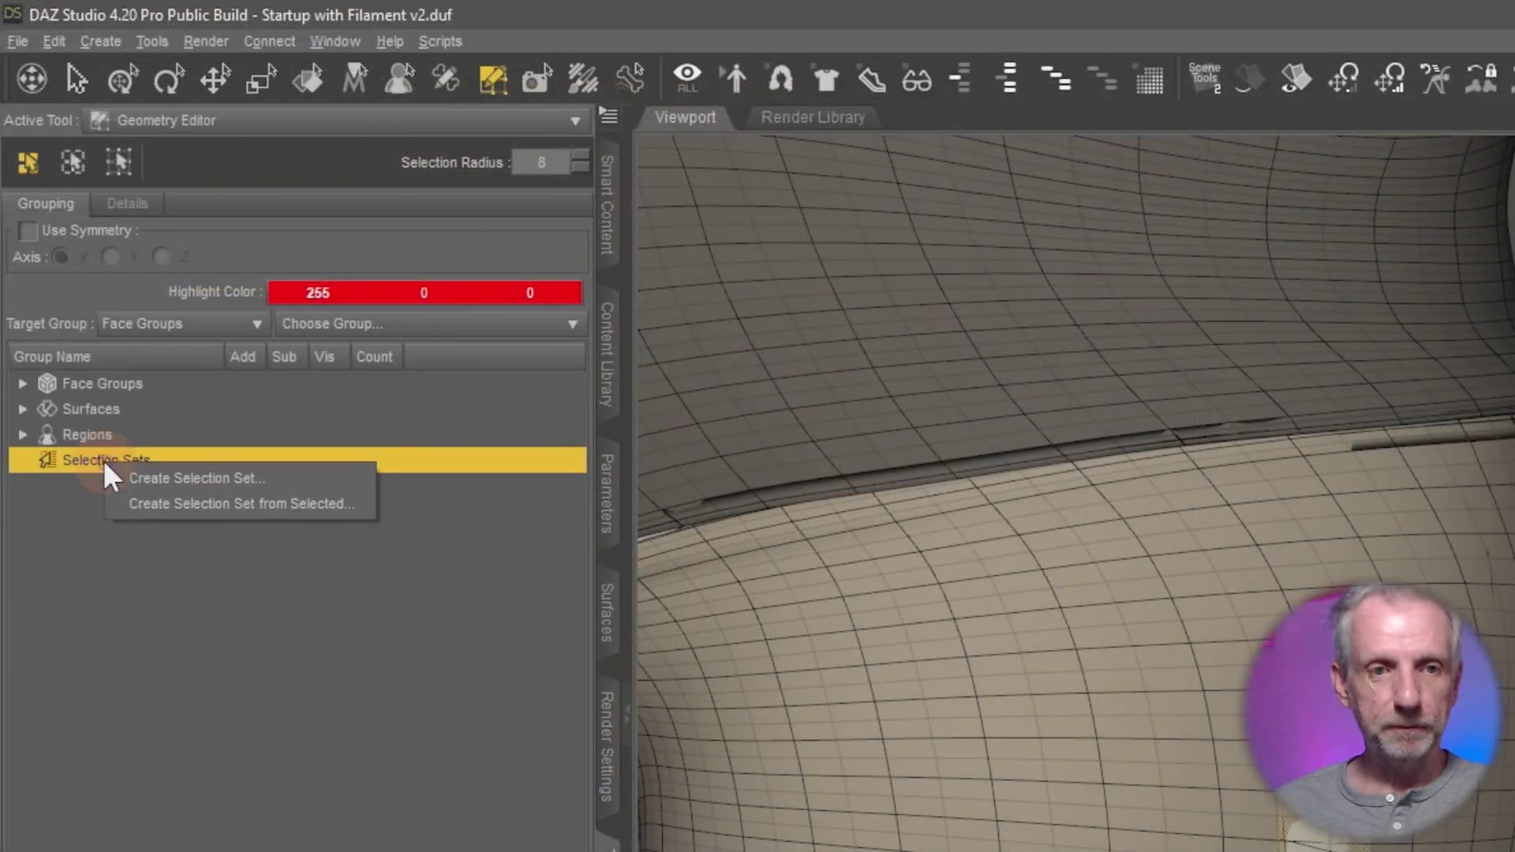
left_click(248, 502)
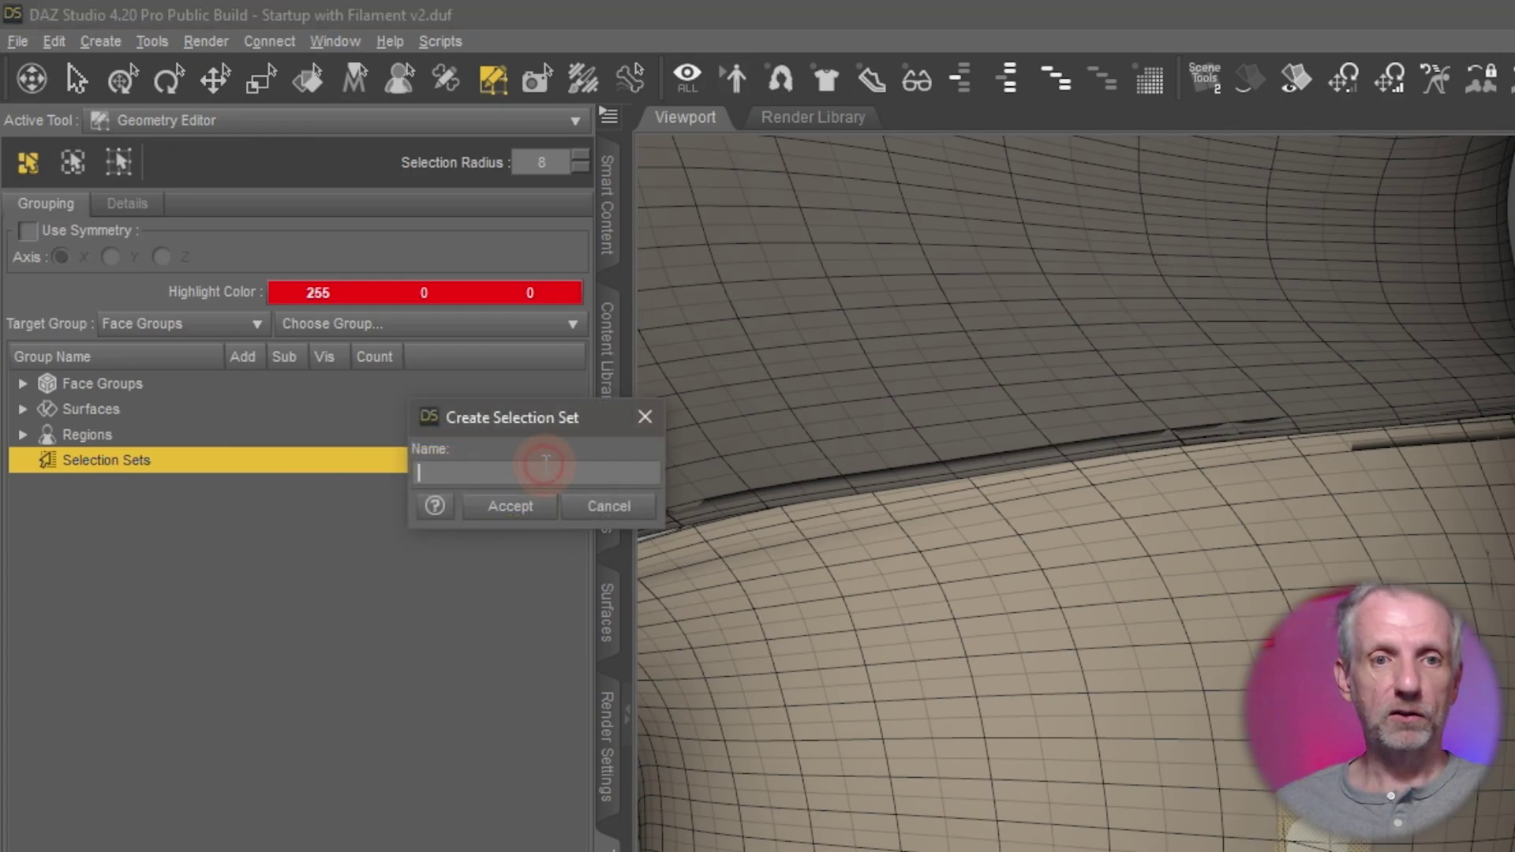
type("Hip ")
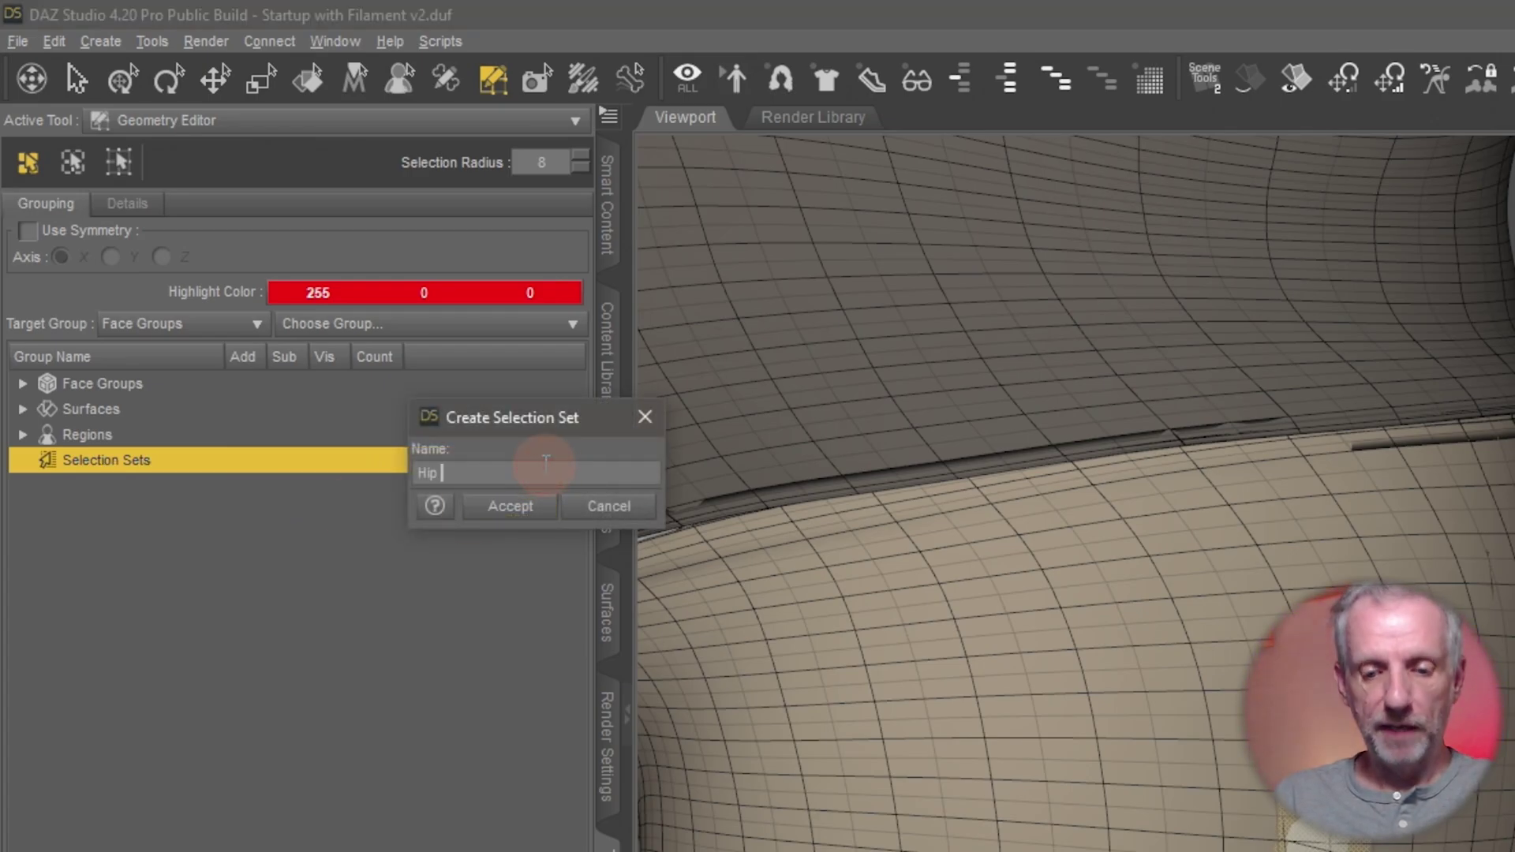
type("Poke")
key("Return")
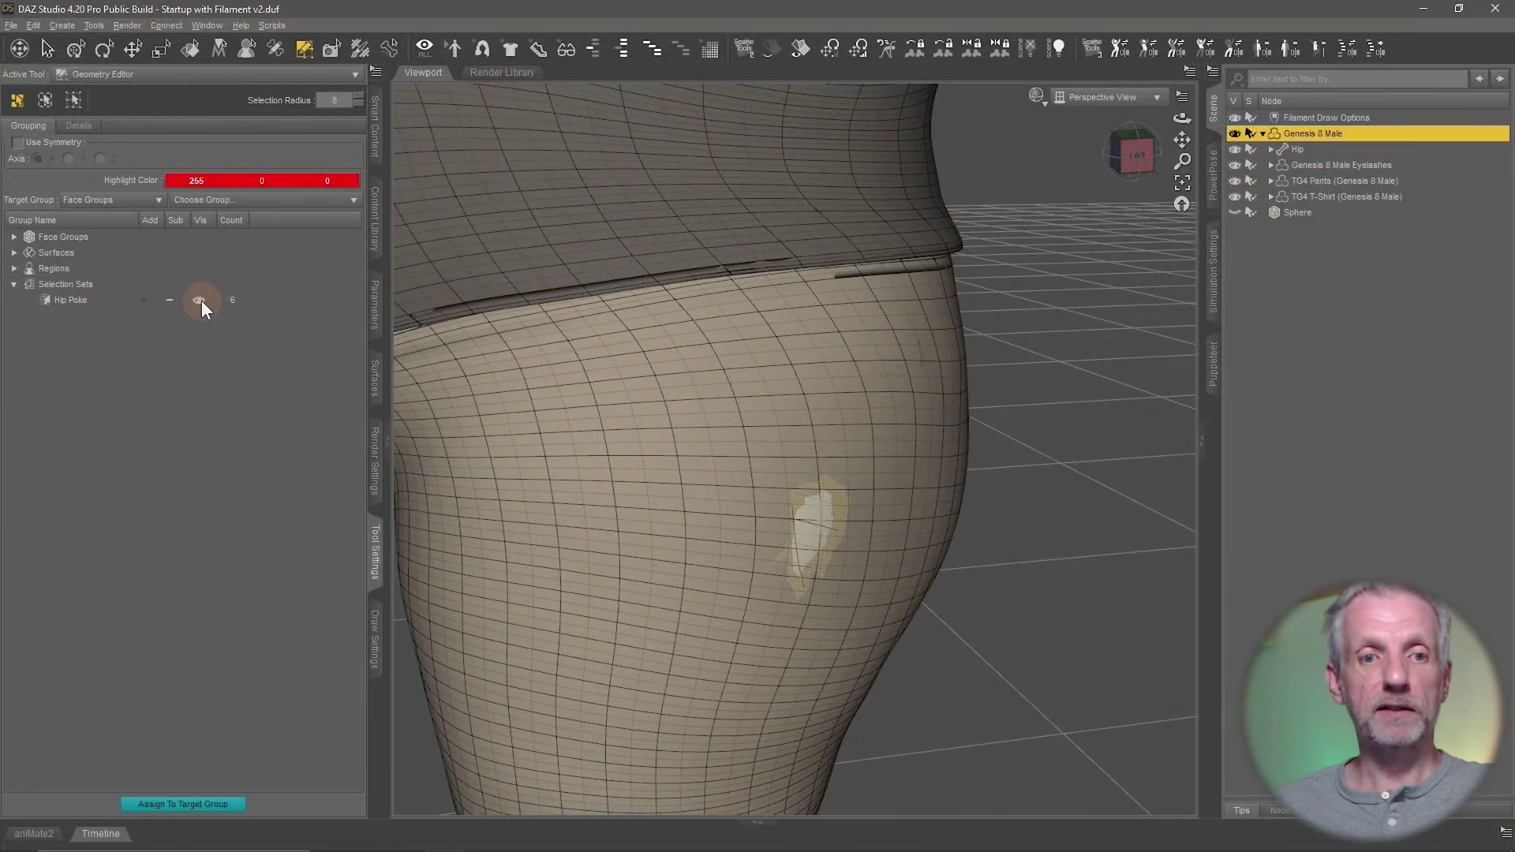
left_click(198, 300)
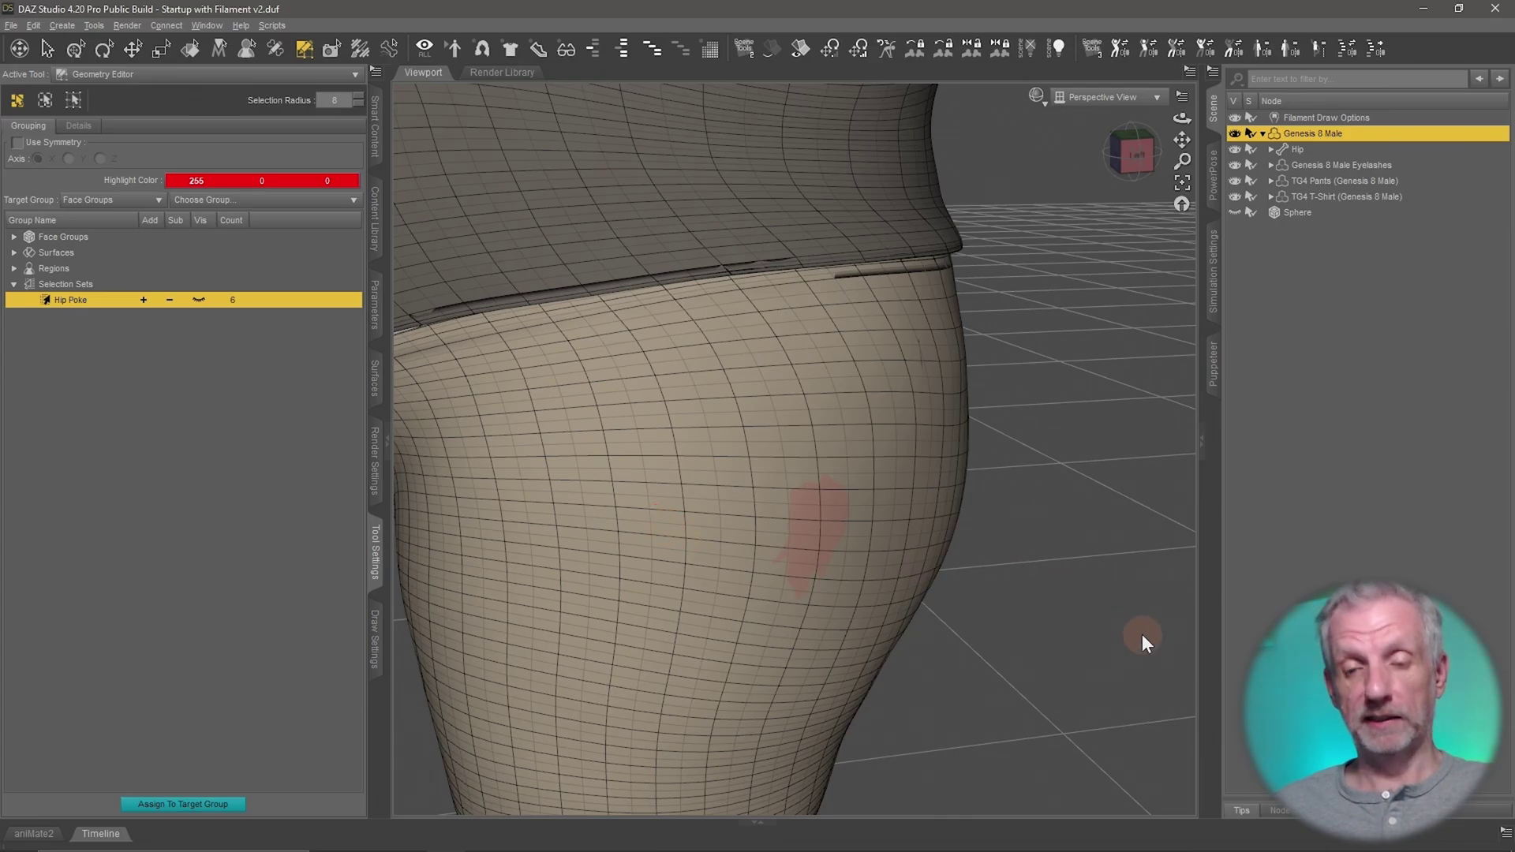
Set the viewport draw style back to Filament (PBR) and turn off Draw Node Wireframe.
mouse_move(1141, 635)
left_mouse_down()
mouse_move(1158, 637)
mouse_move(1114, 595)
left_mouse_up()
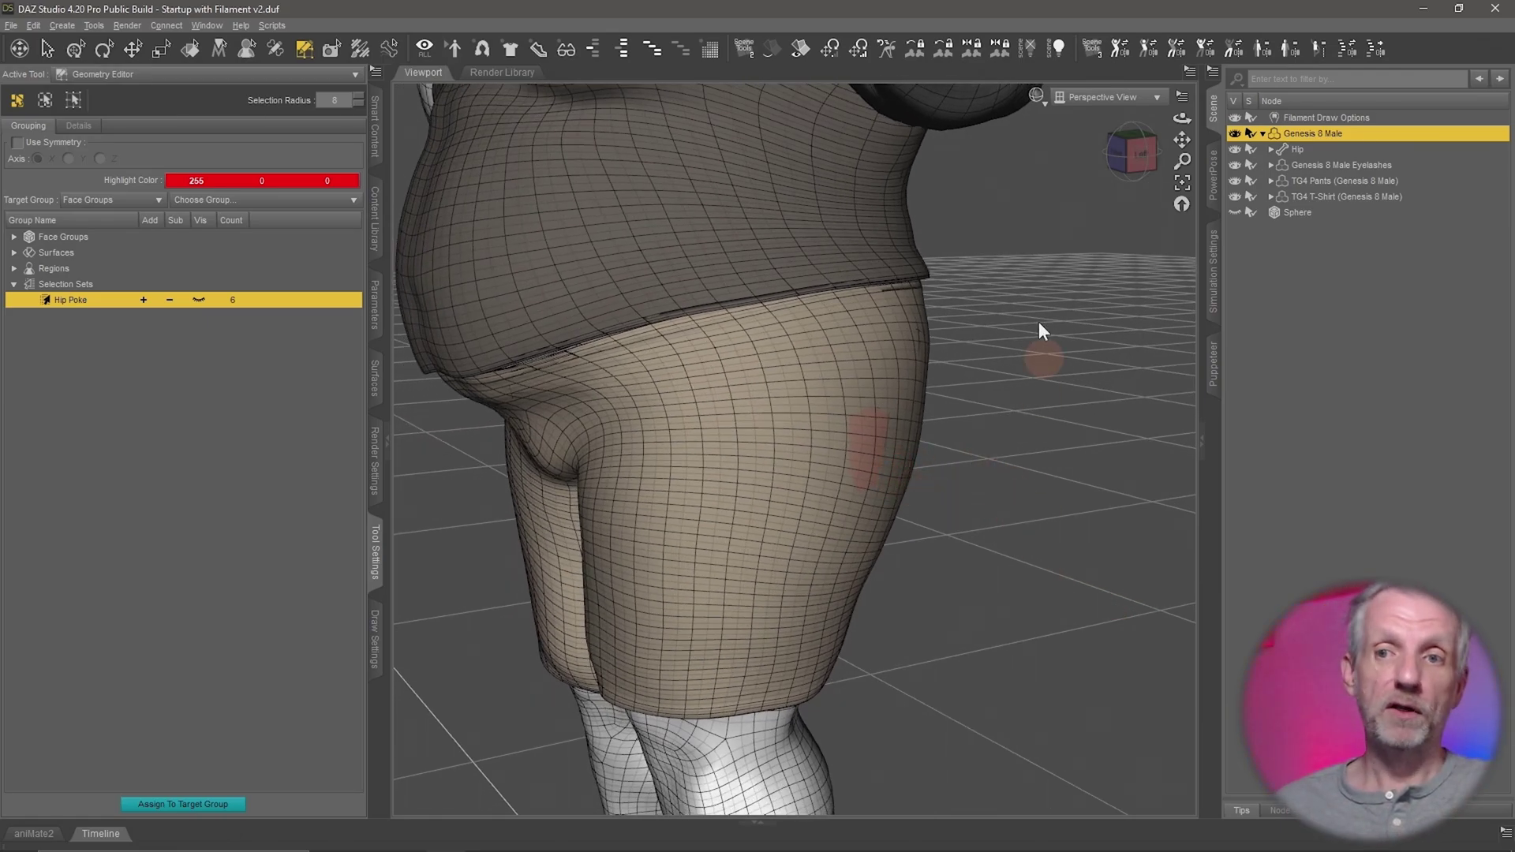
left_click(1040, 96)
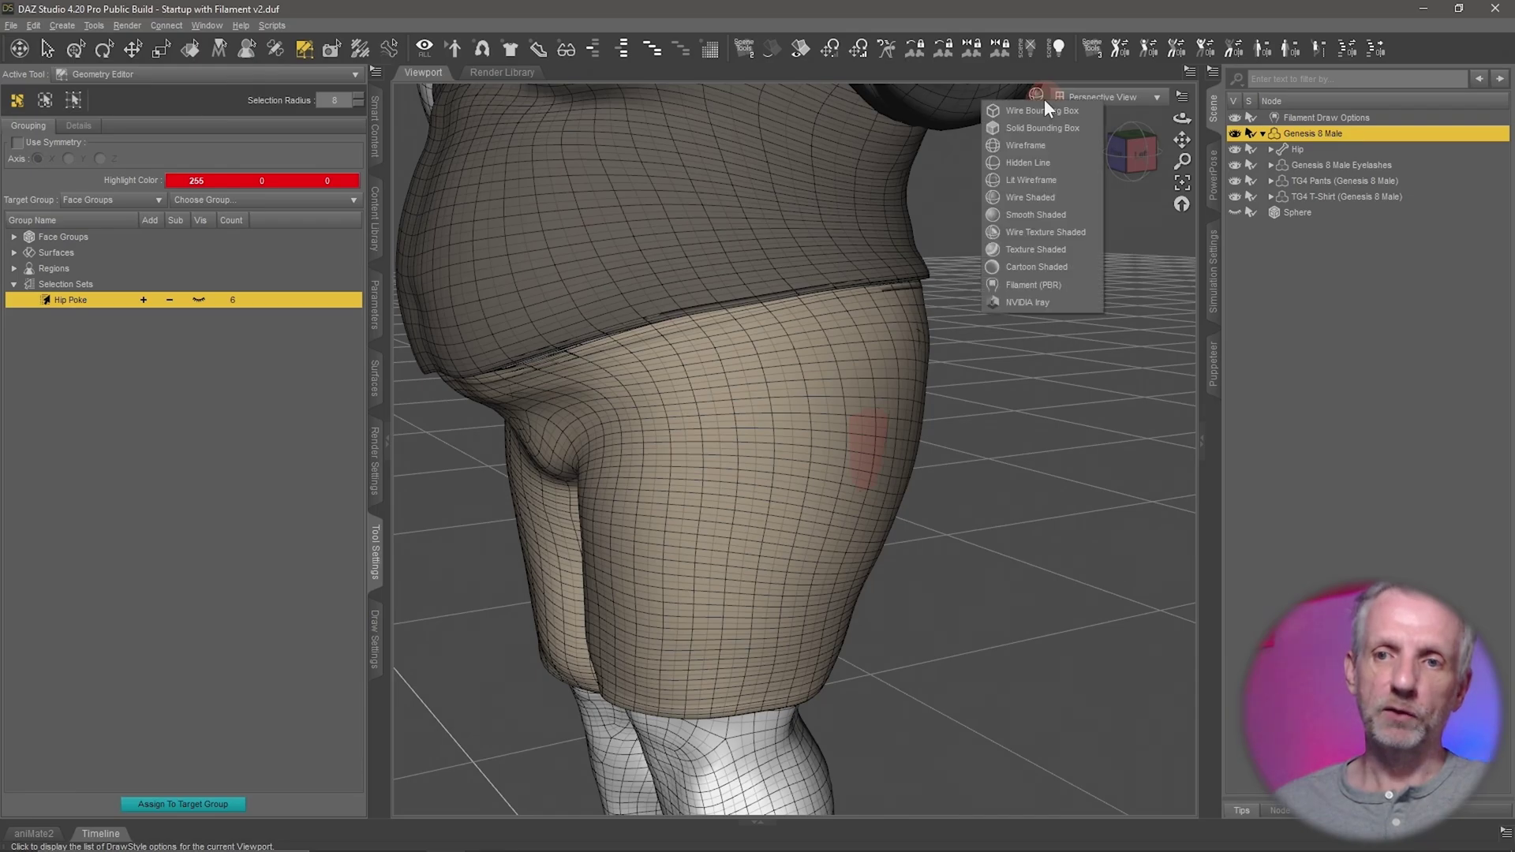
left_click(1070, 285)
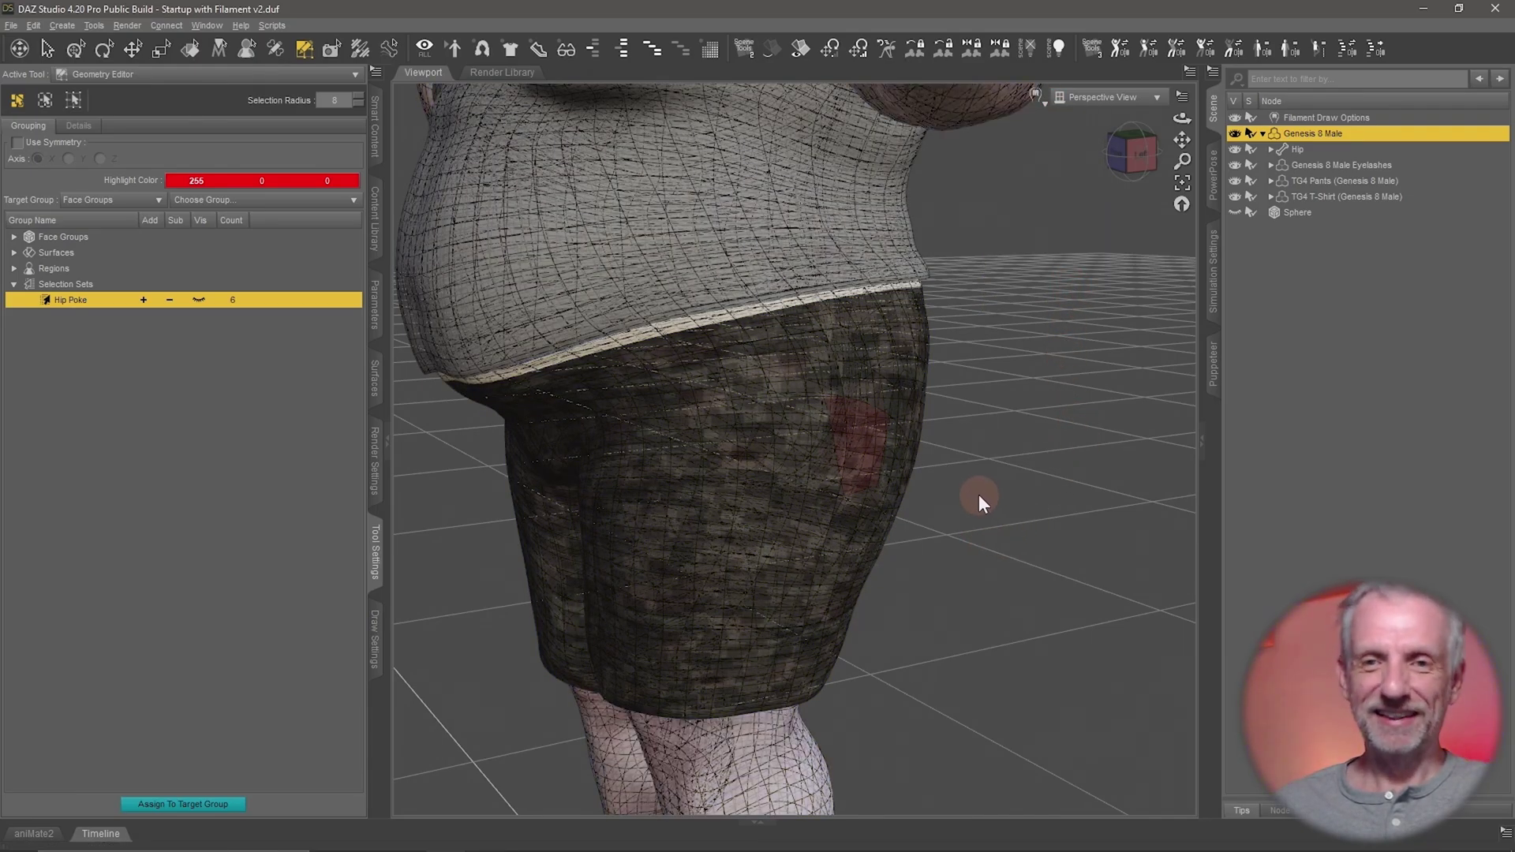
left_click_drag(978, 493, 406, 609, "alt")
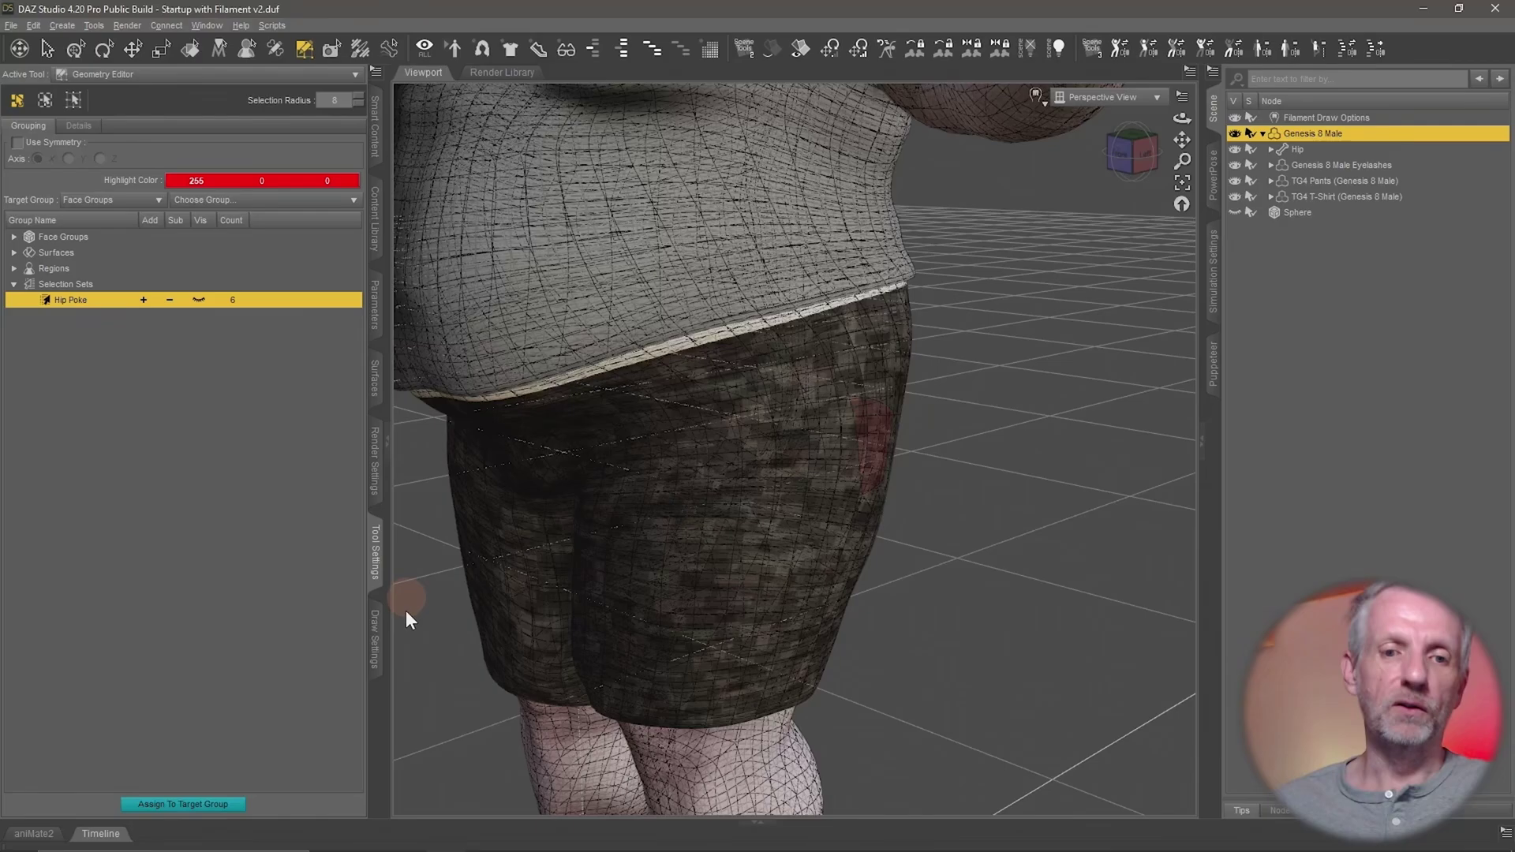
left_click(374, 642)
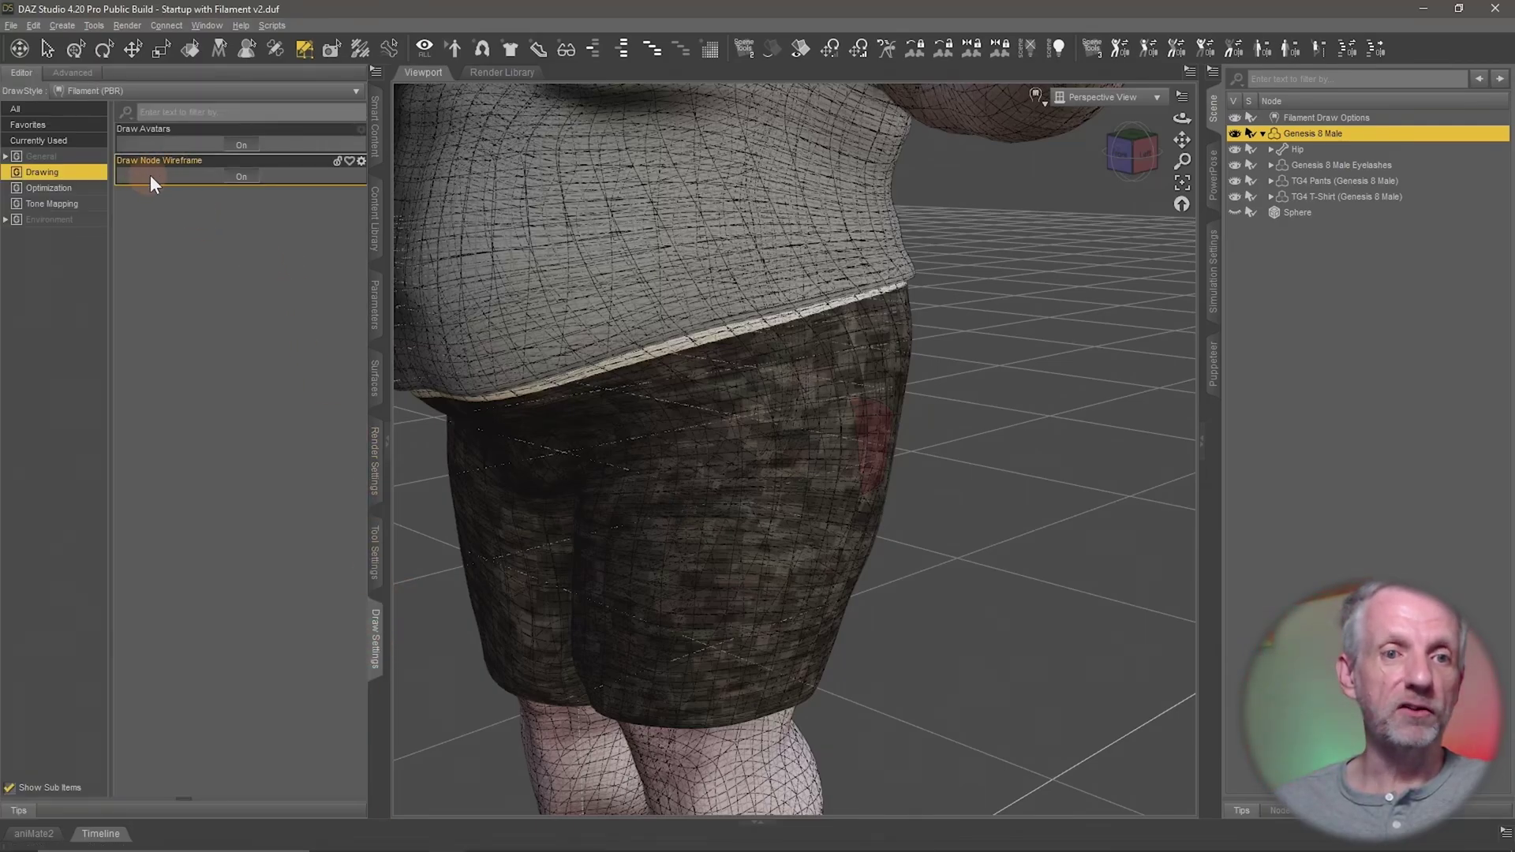
left_click(241, 175)
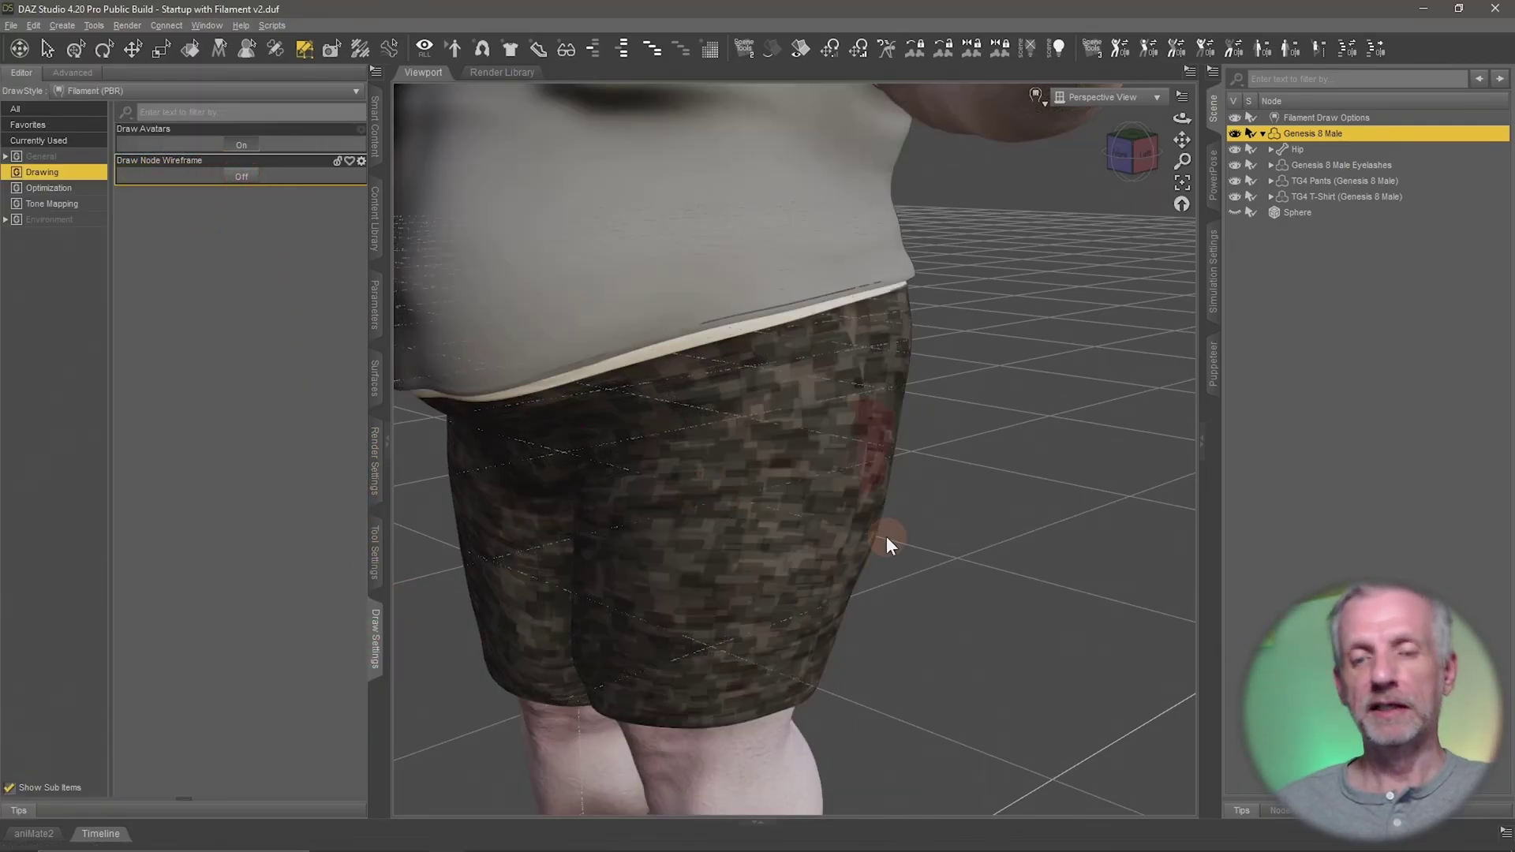
Remove the Hip Poke set's highlight and check the side of the pants for remaining skin.
left_click_drag(887, 537, 679, 470, "alt")
scroll(734, 471, "up", 5)
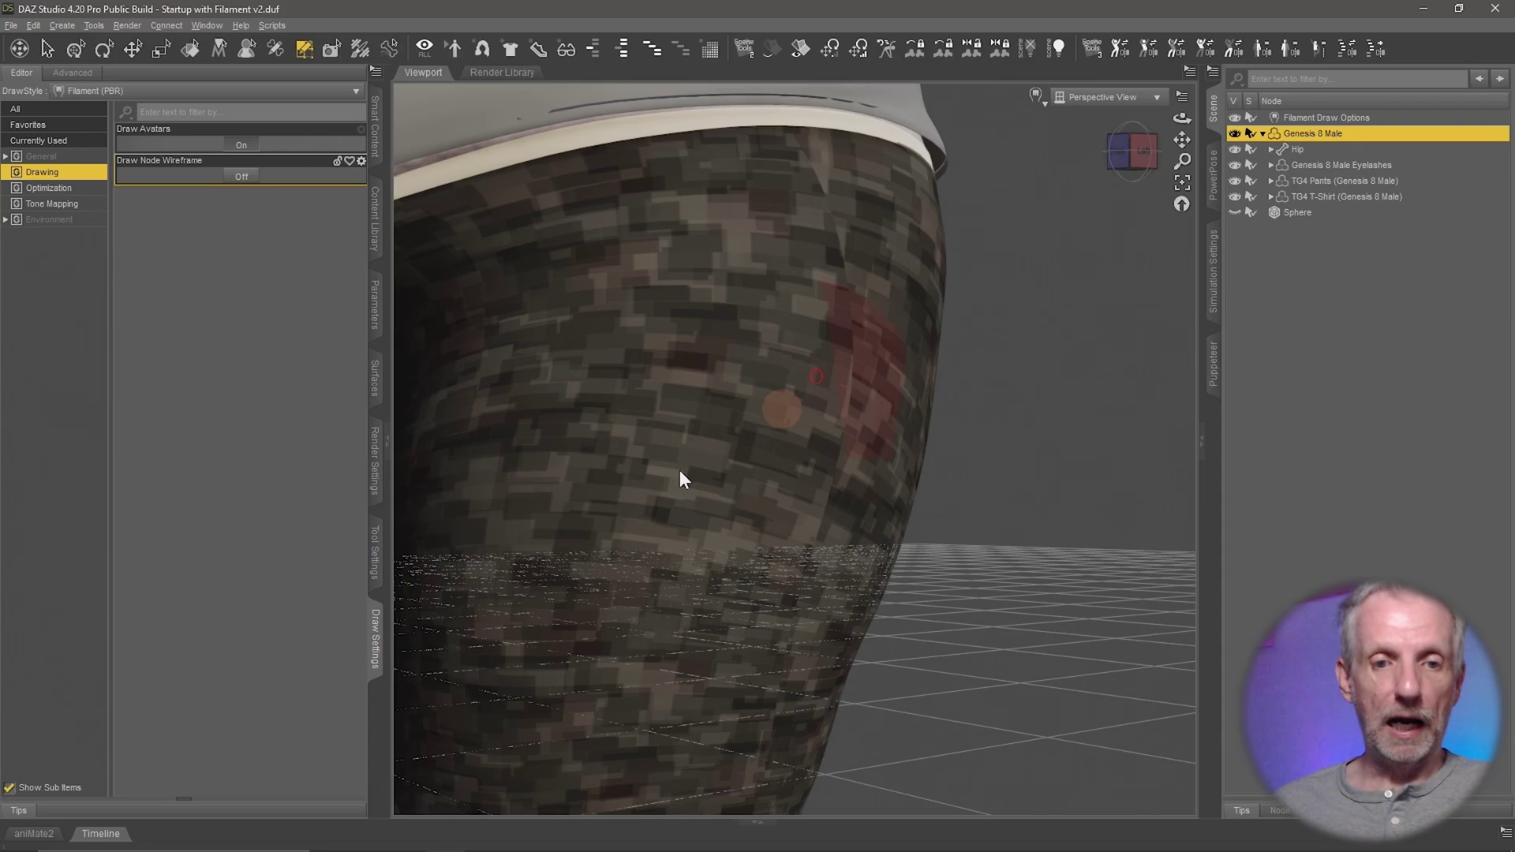
left_click(373, 568)
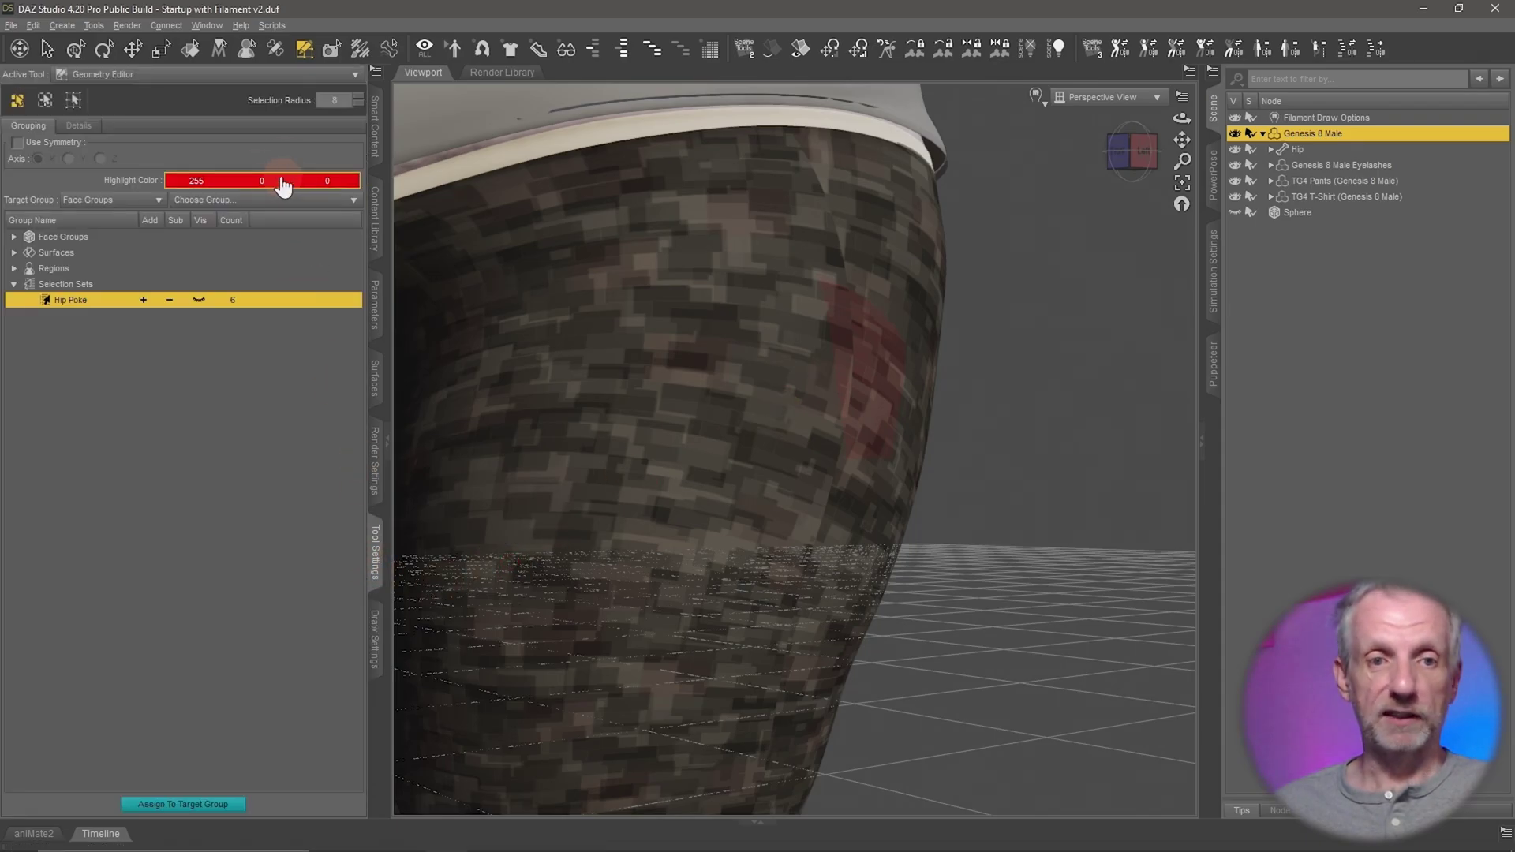
left_click(182, 345)
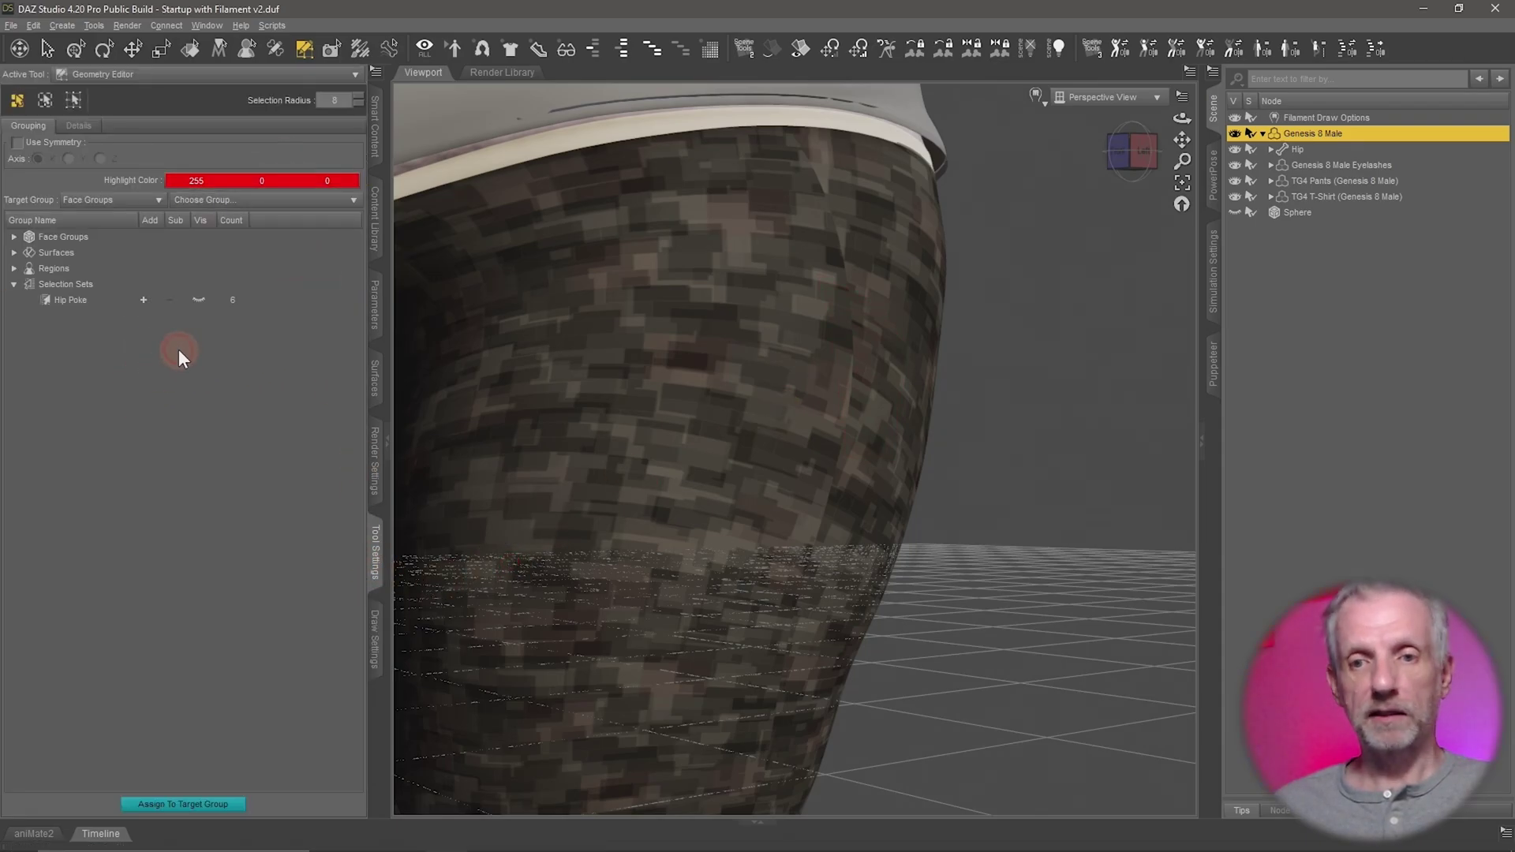
left_click_drag(750, 550, 750, 543, "alt")
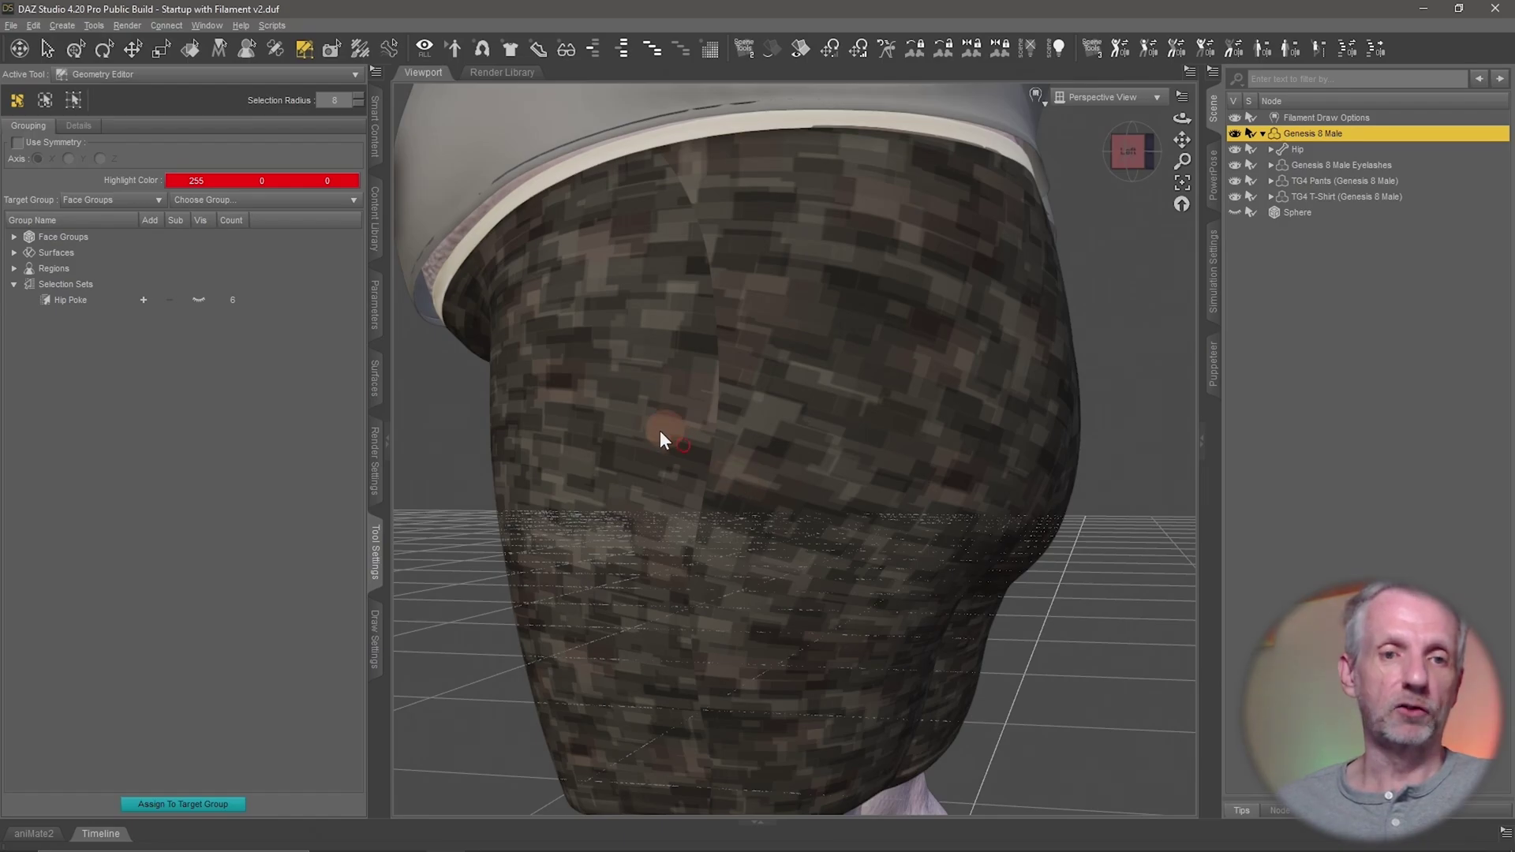
left_click_drag(650, 407, 644, 412, "alt")
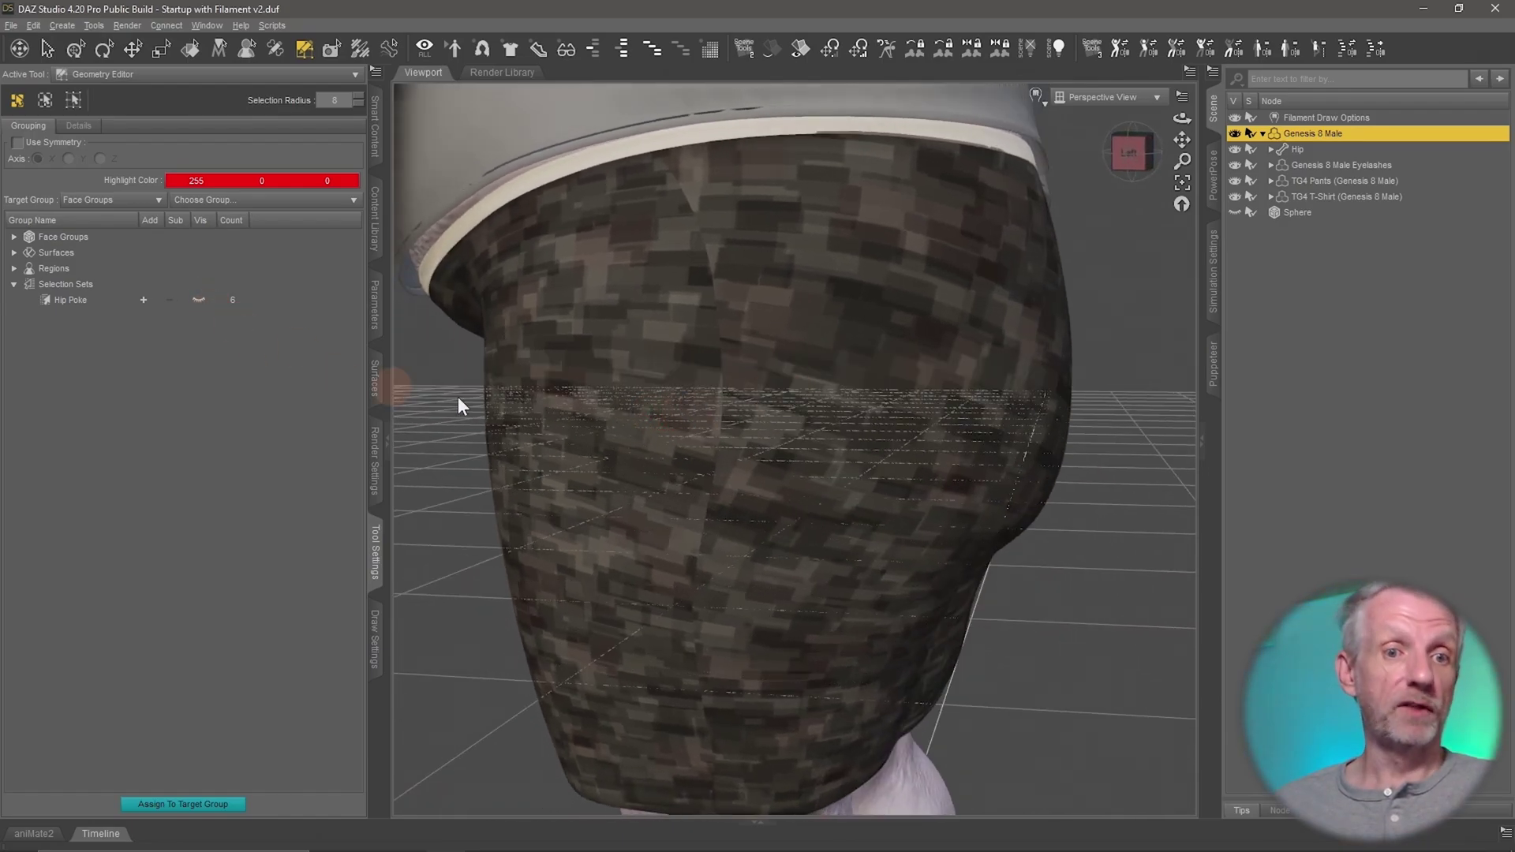
Select the body polygons around the small skin spot poking through the back of the T-shirt.
left_click_drag(780, 418, 835, 405, "alt")
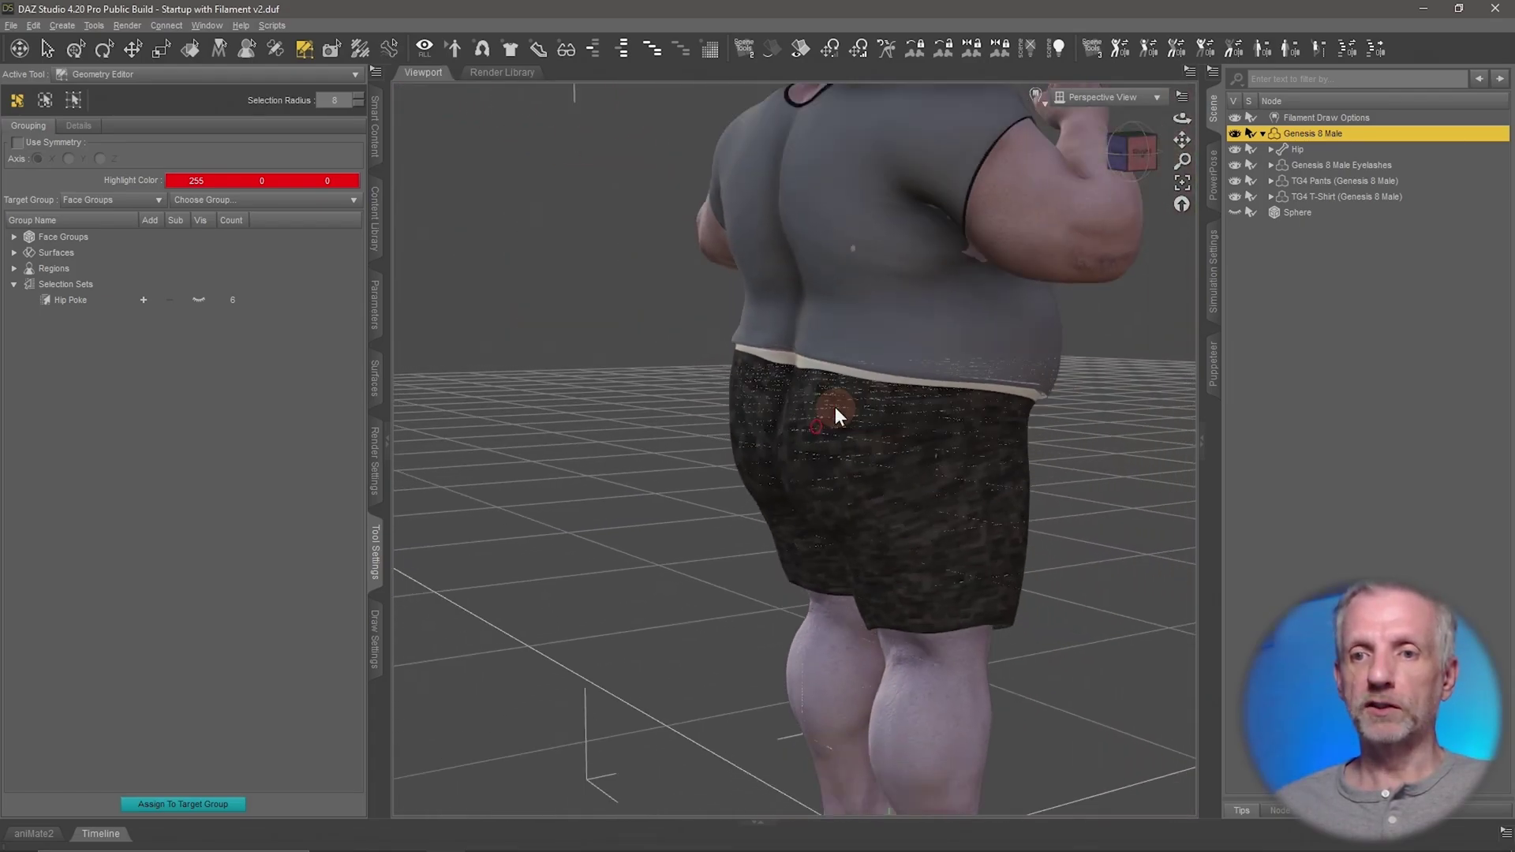
mouse_move(835, 408)
right_mouse_down("alt")
mouse_move(823, 414)
mouse_move(831, 406)
right_mouse_up("alt")
scroll(832, 405, "up", 4)
left_click_drag(831, 406, 830, 395, "alt")
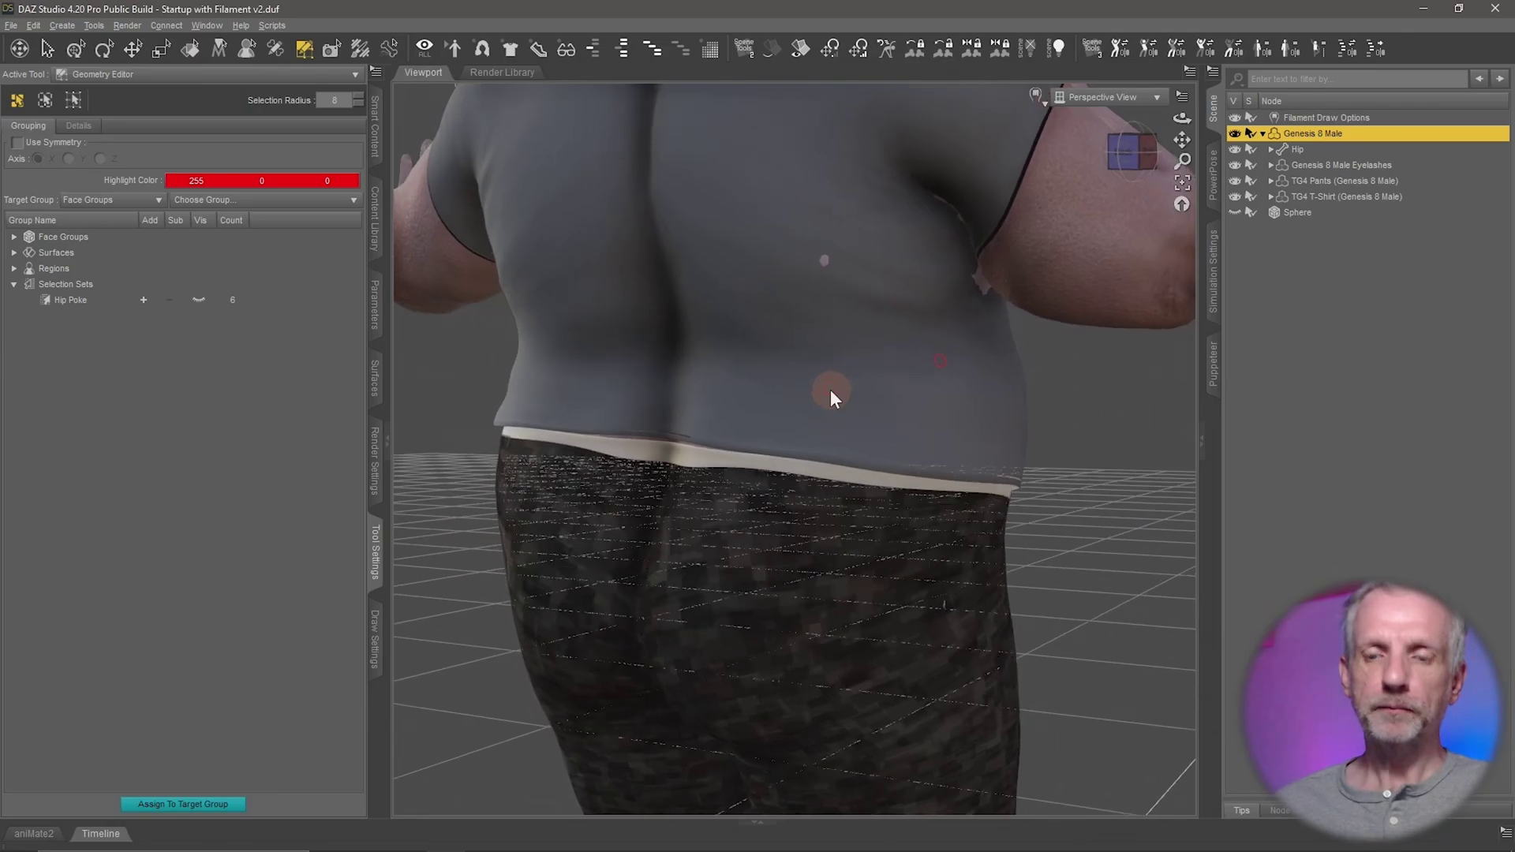
scroll(830, 390, "down", 3)
scroll(830, 390, "up", 5)
right_click_drag(851, 349, 852, 345, "alt")
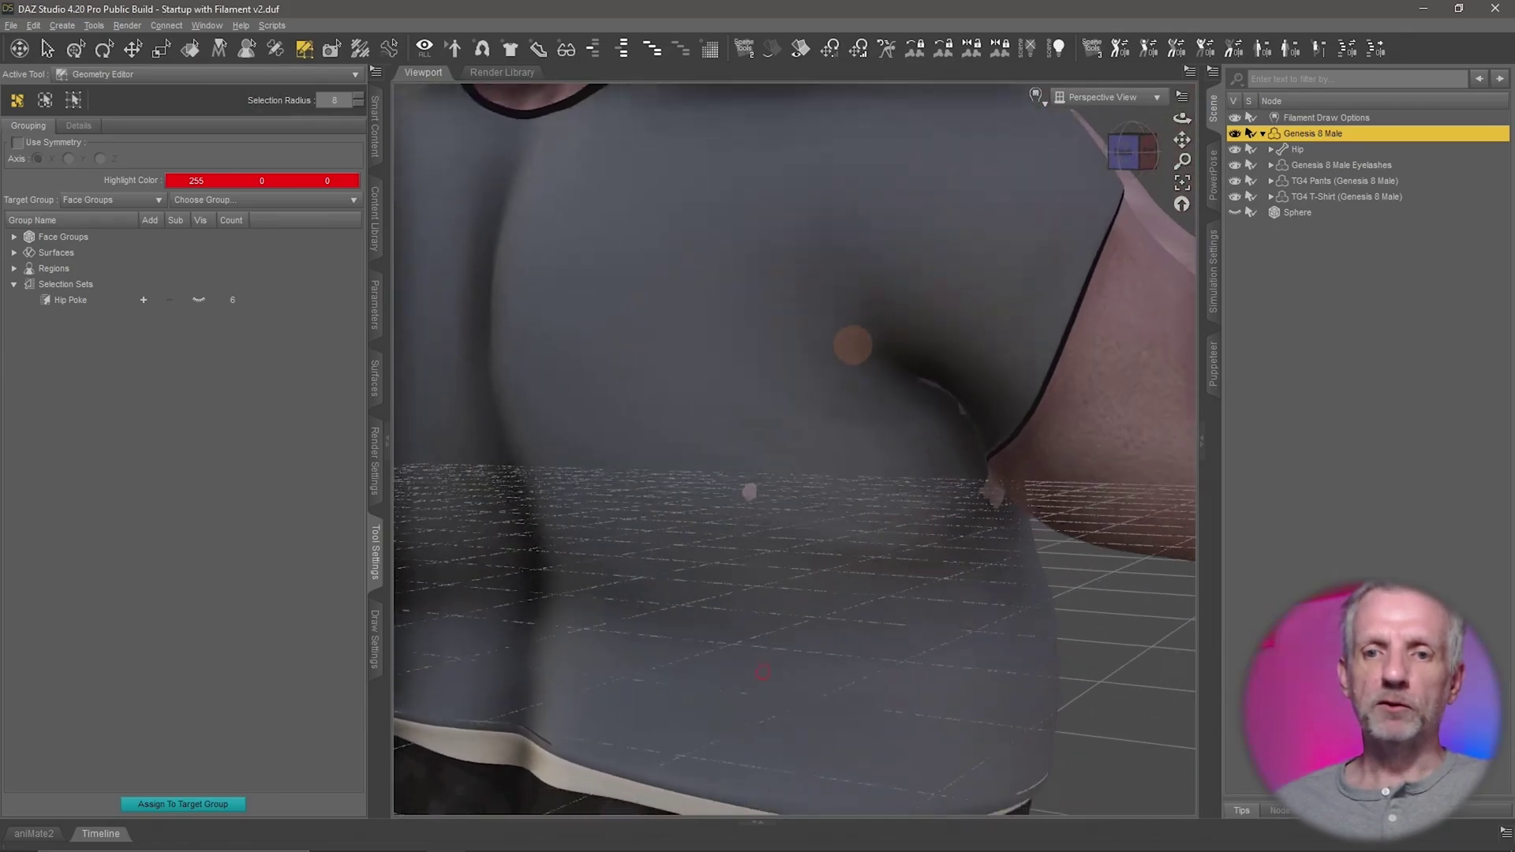
left_click_drag(852, 345, 862, 360, "alt")
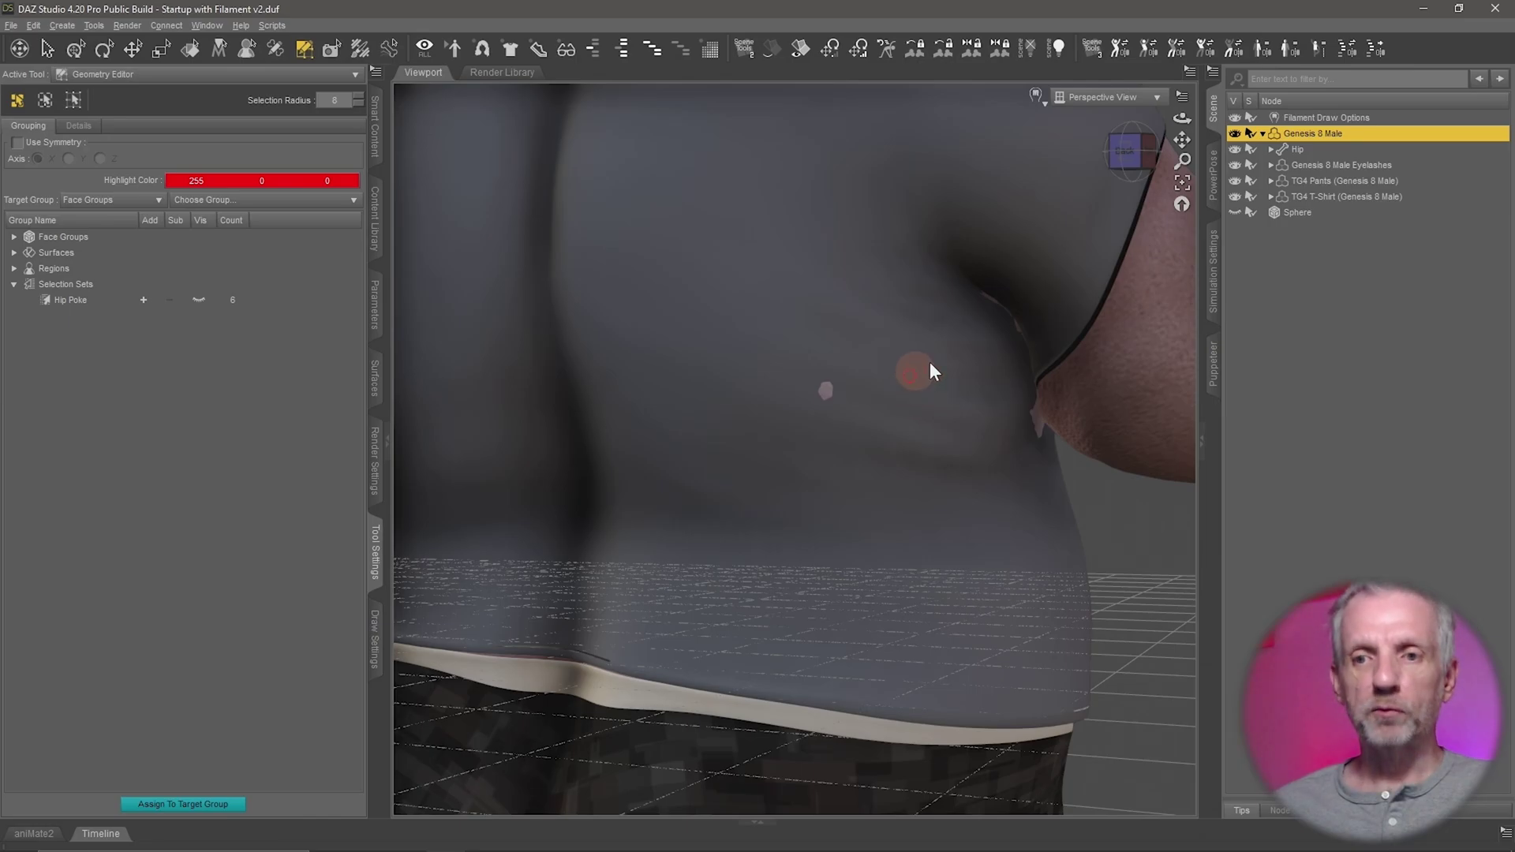
scroll(830, 390, "up", 5)
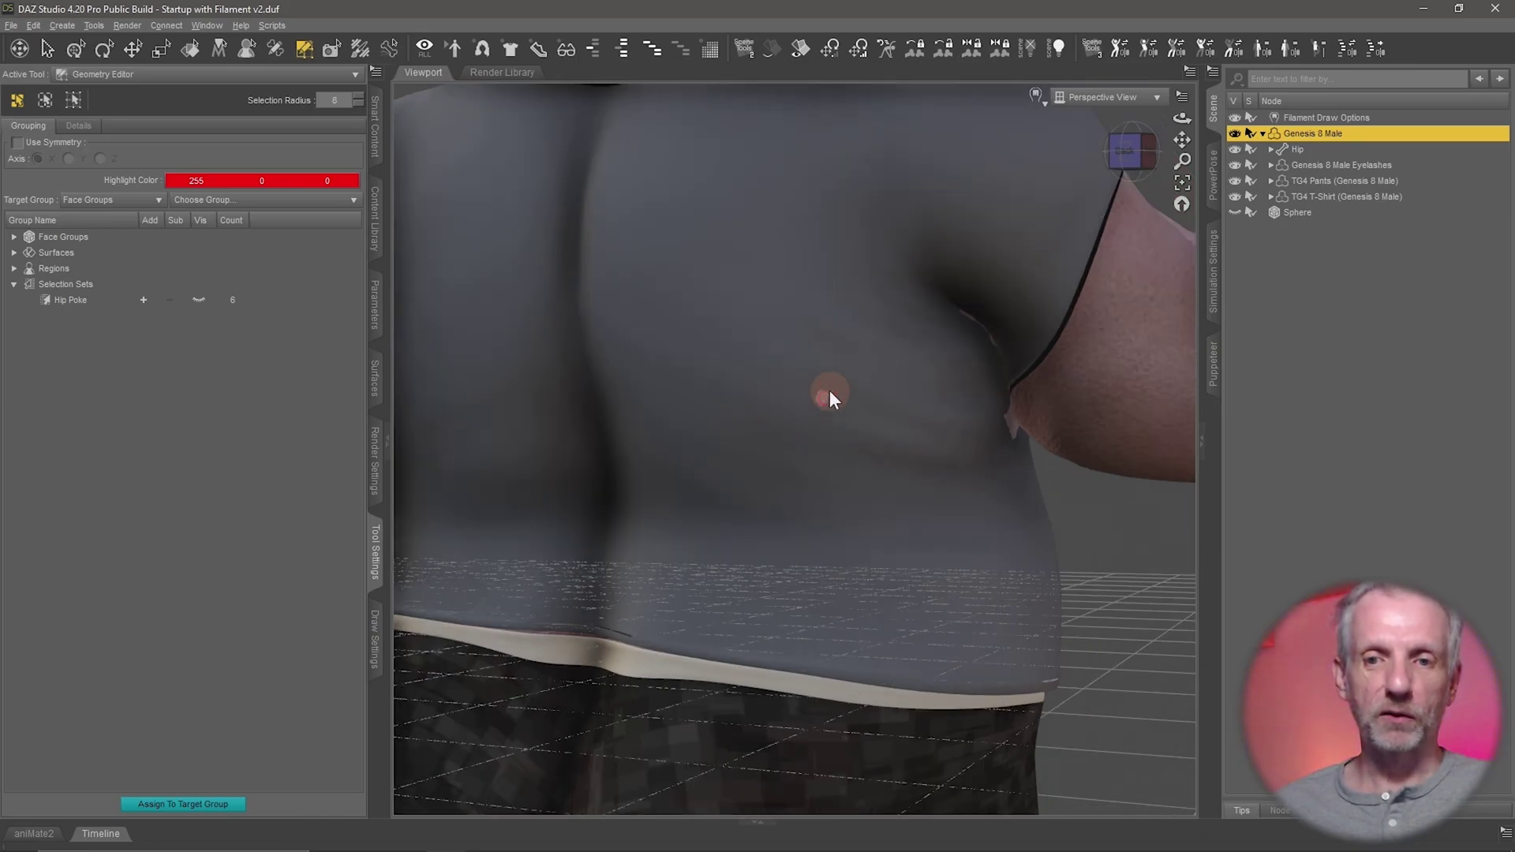
left_click_drag(839, 359, 826, 347)
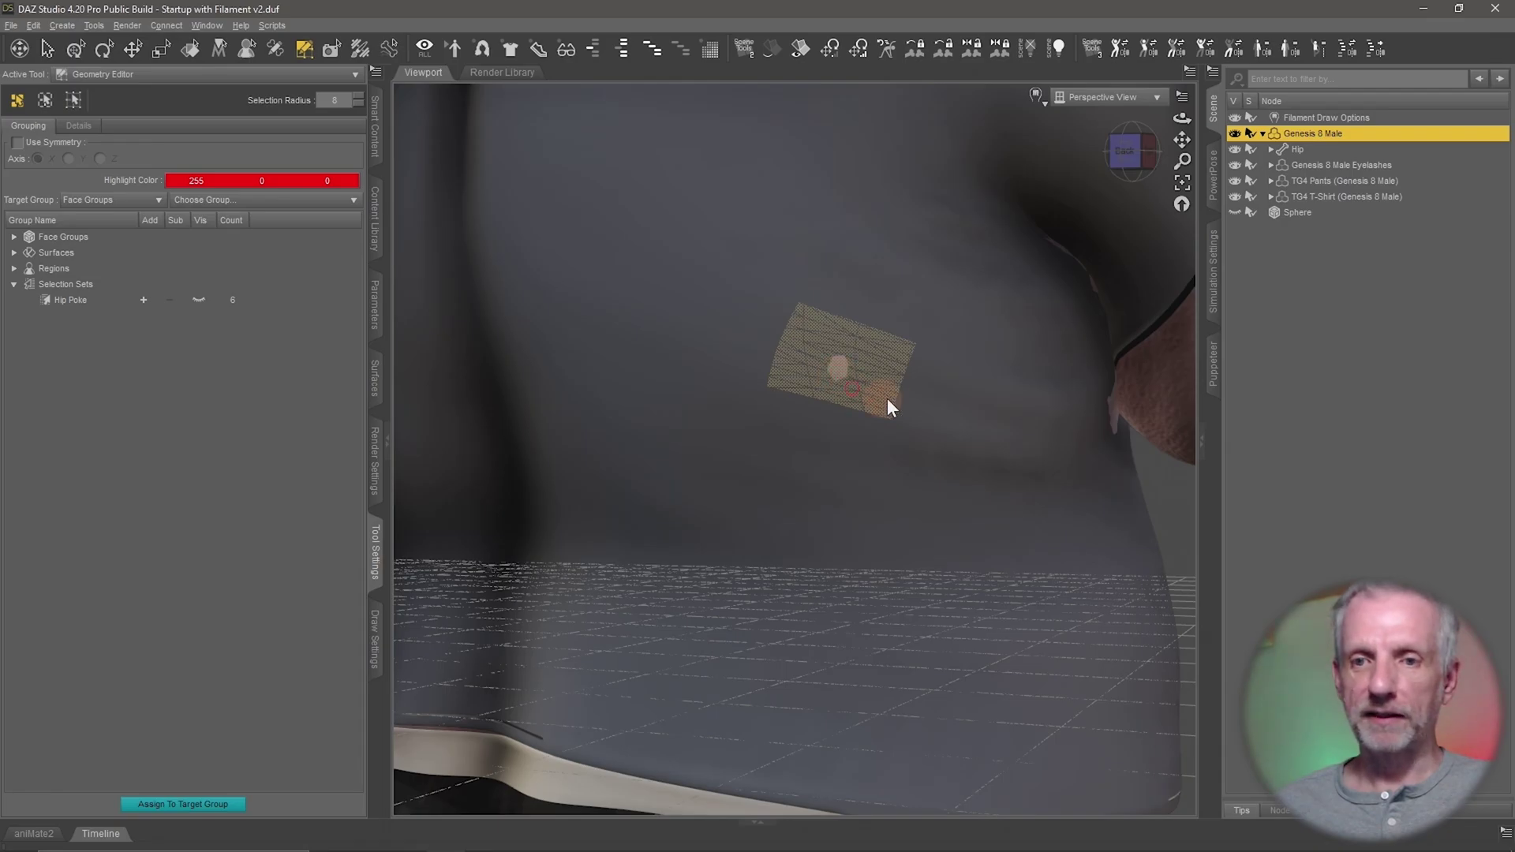
middle_click_drag(929, 392, 930, 391)
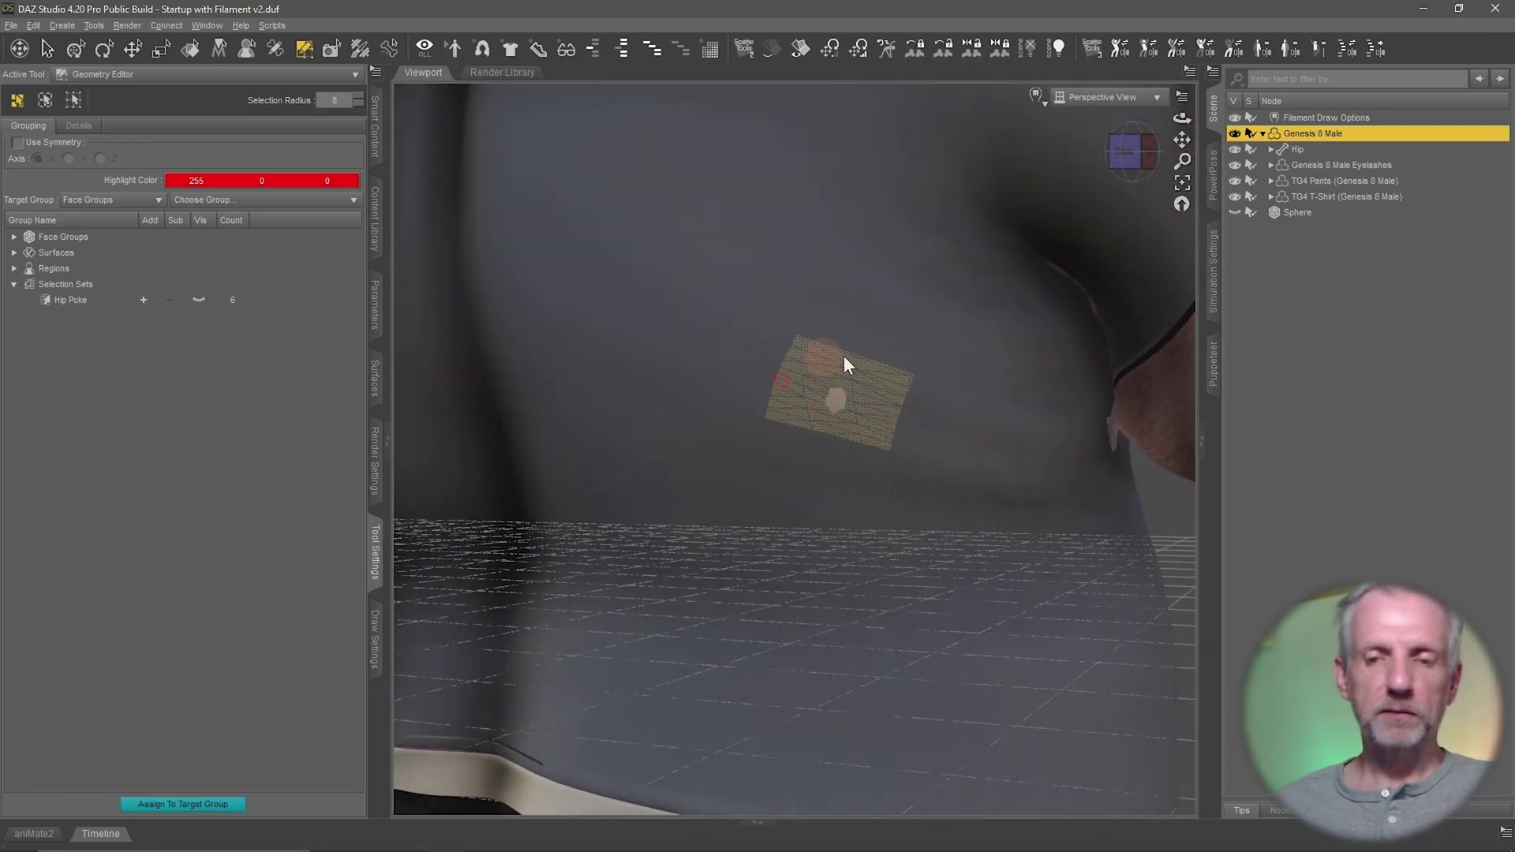
Create a selection set named Back Poke from the selected polygons and hide it.
left_click(67, 284)
right_click(96, 284)
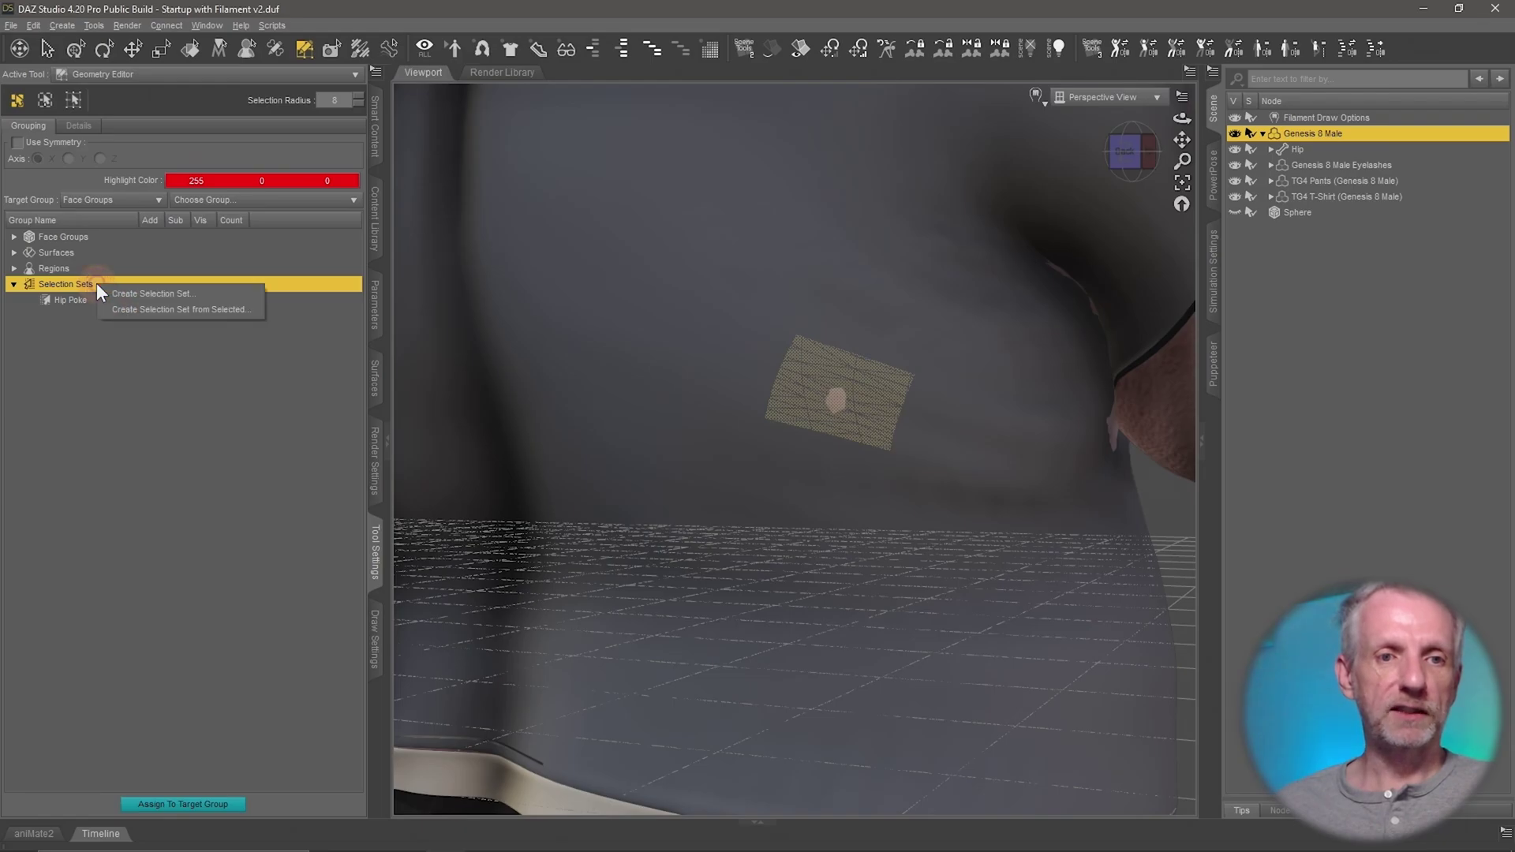
left_click(200, 309)
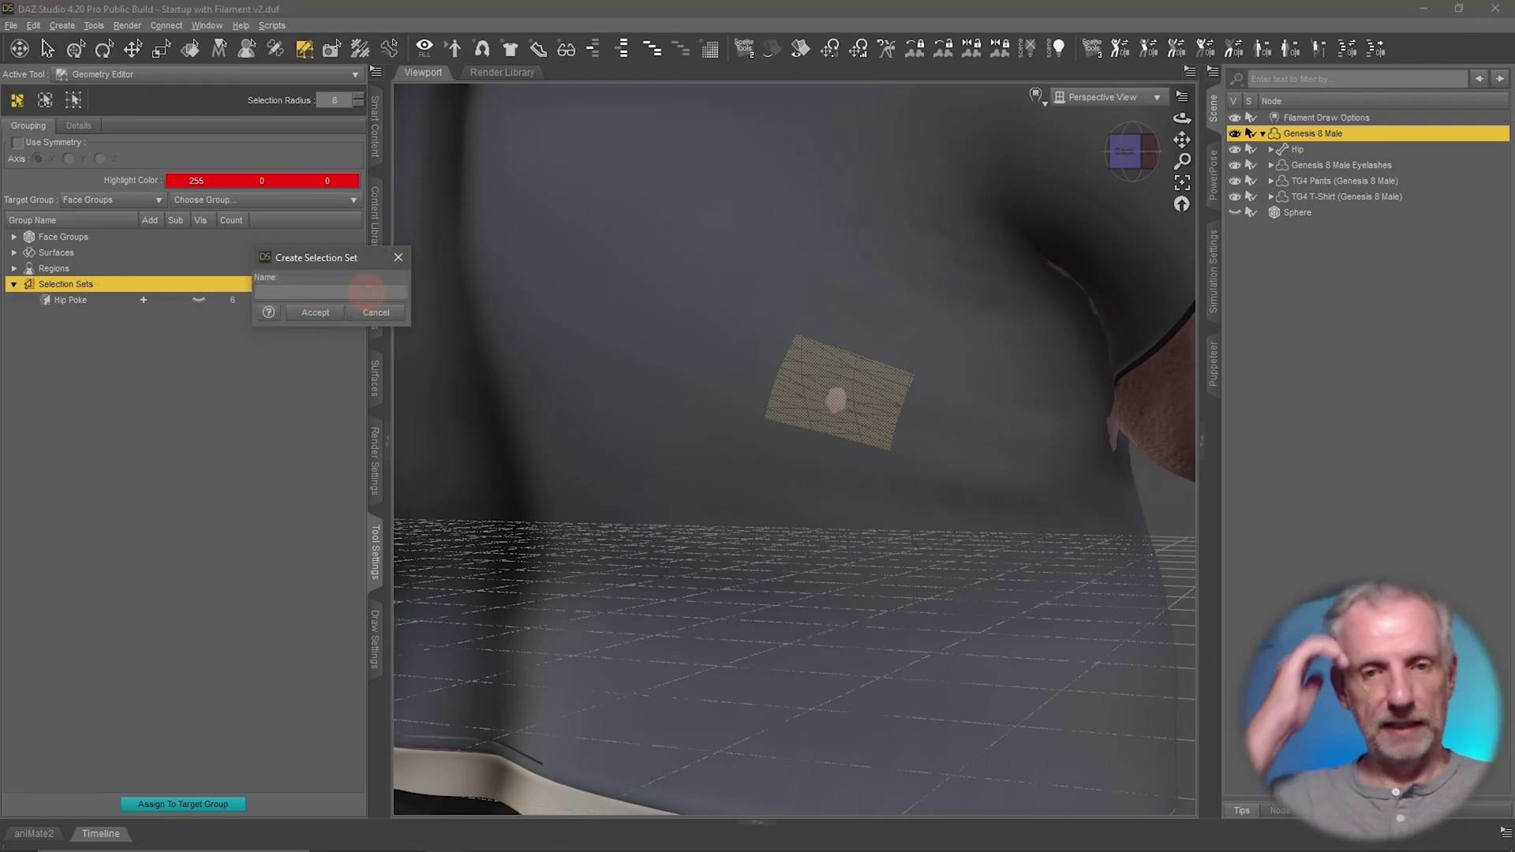
type("Back Poke")
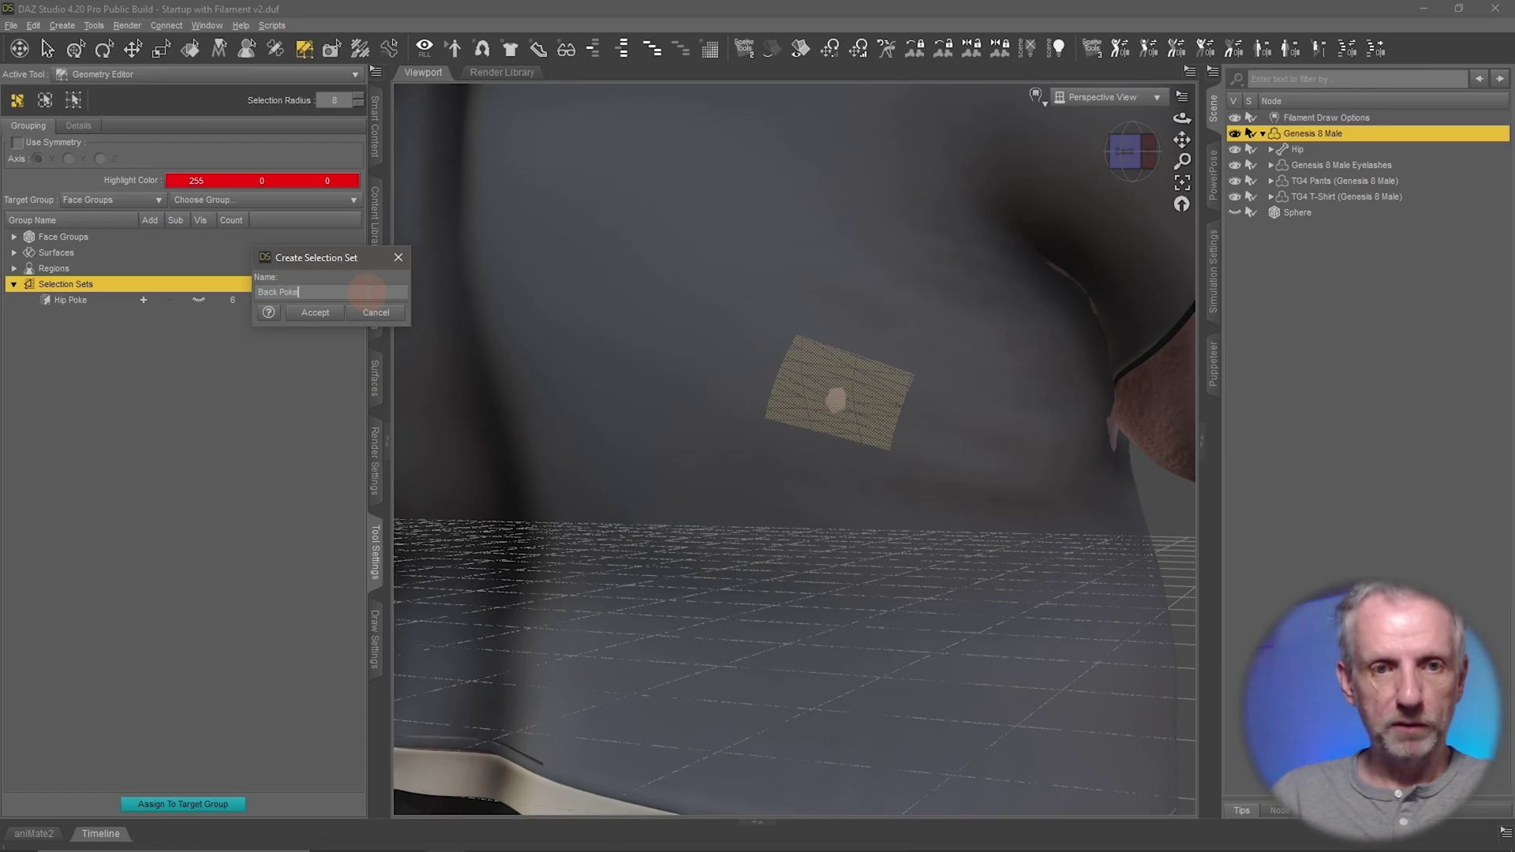
key("Return")
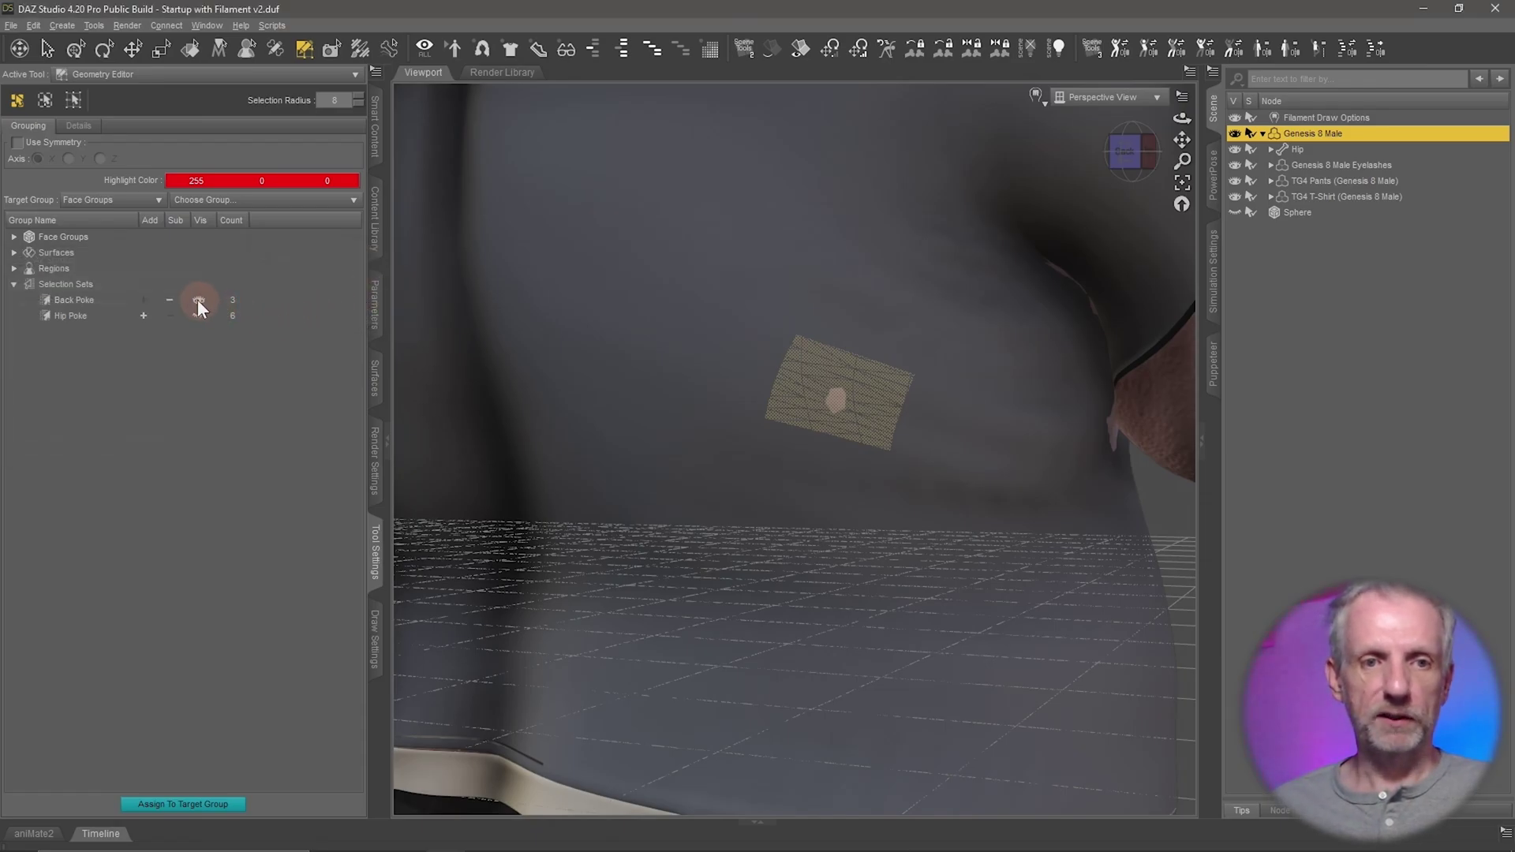
left_click(197, 300)
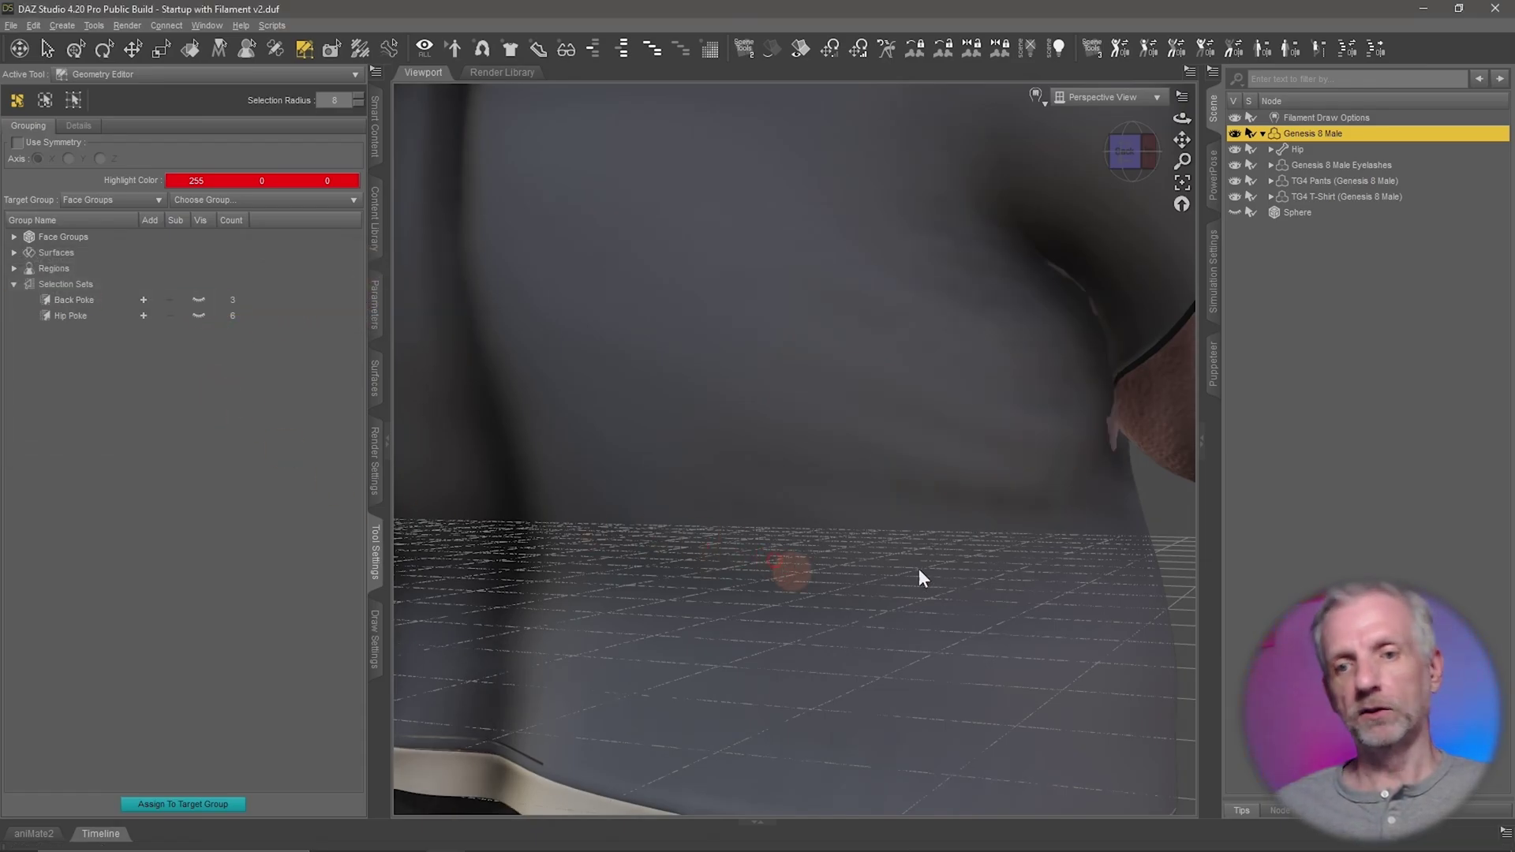
Check the back, armpit area and front of the T-shirt for remaining skin poking through.
scroll(1017, 576, "down", 10)
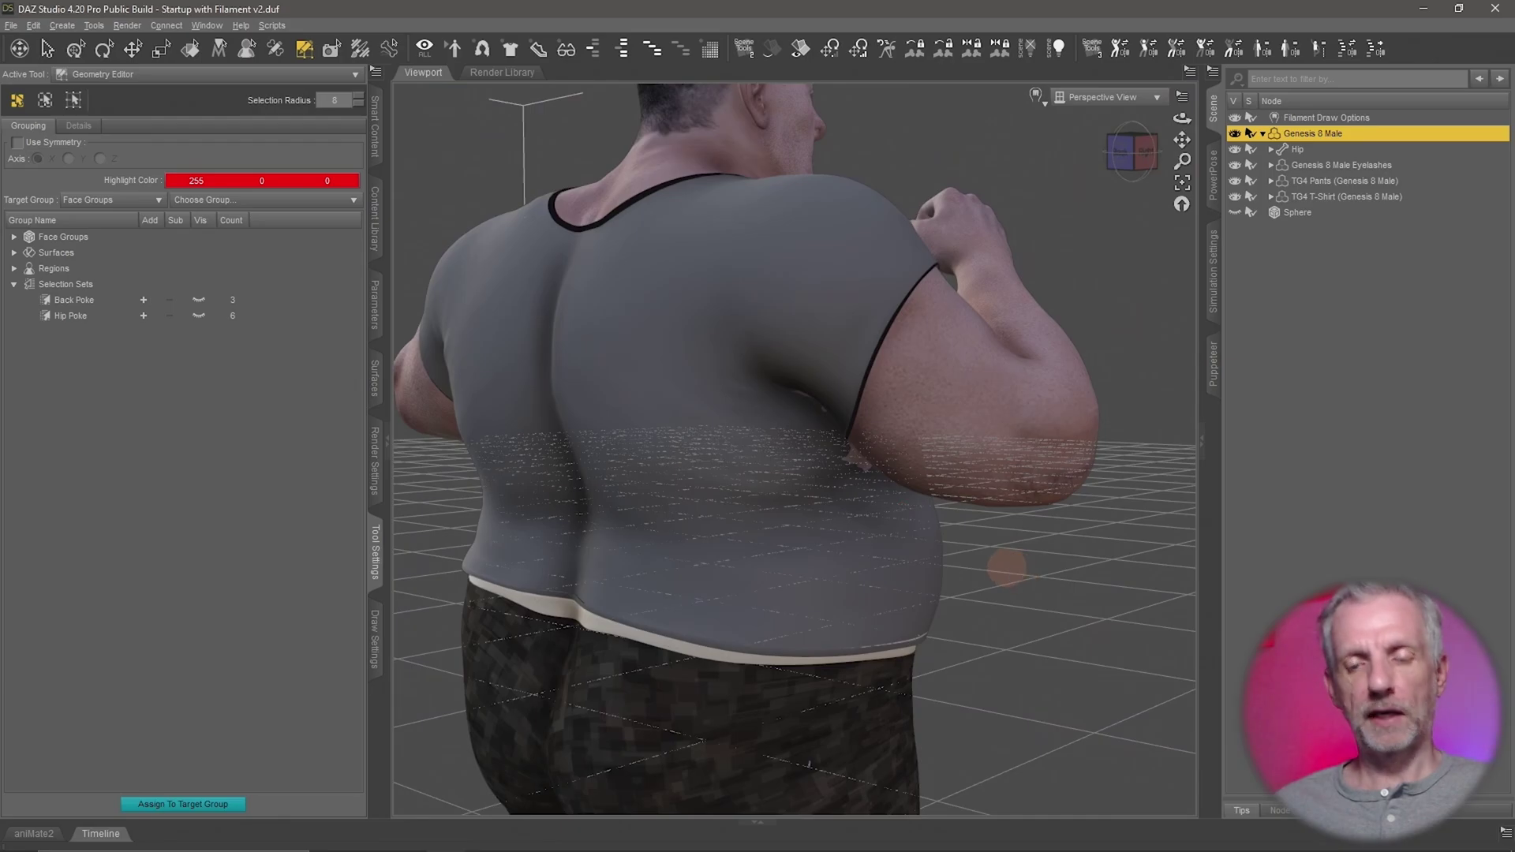
middle_click_drag(1006, 568, 1007, 566)
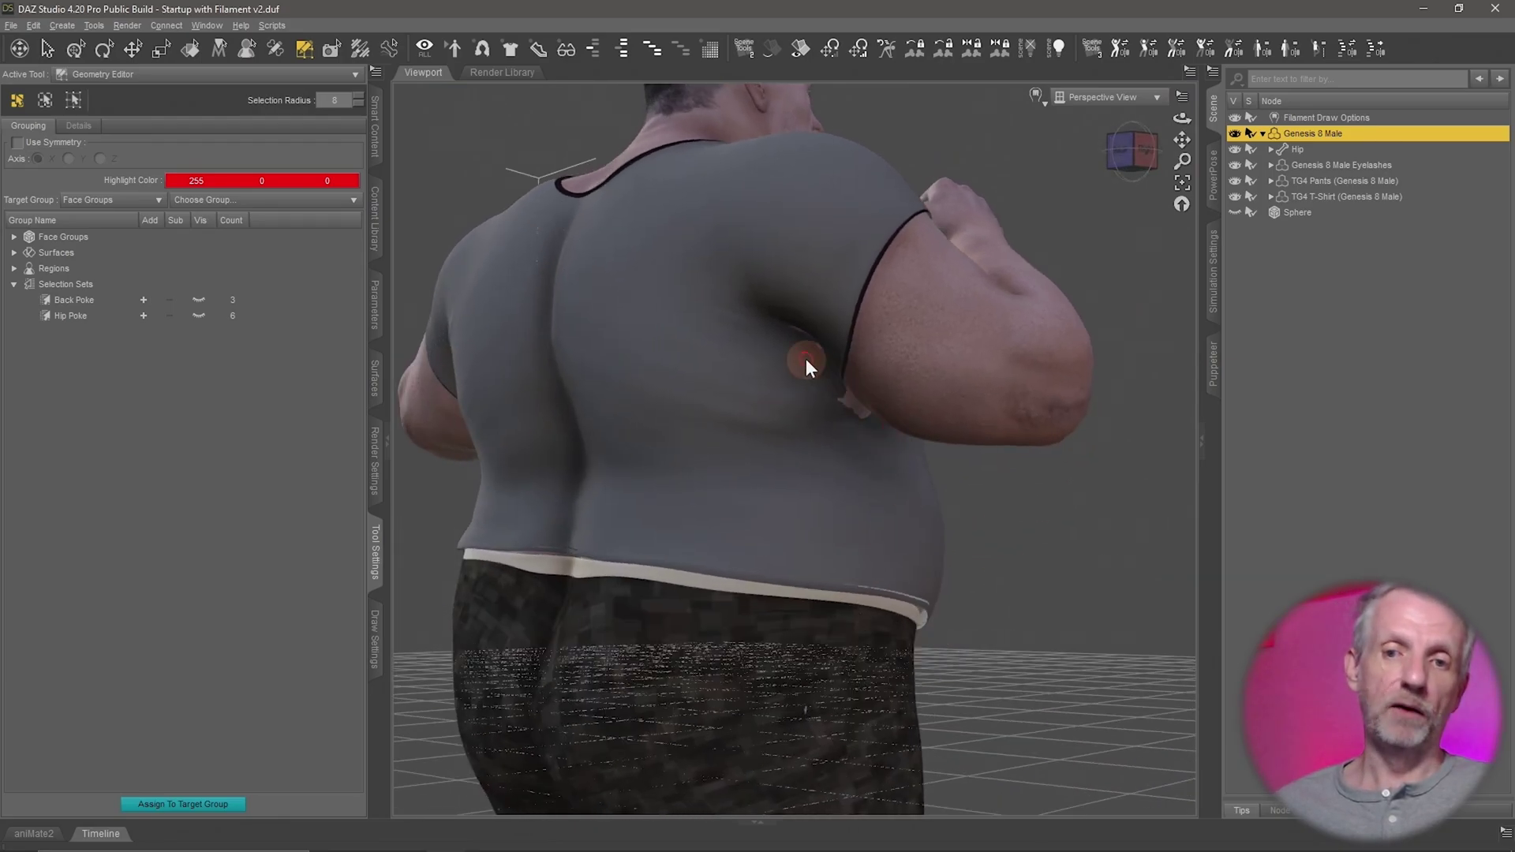
middle_click_drag(855, 431, 861, 437)
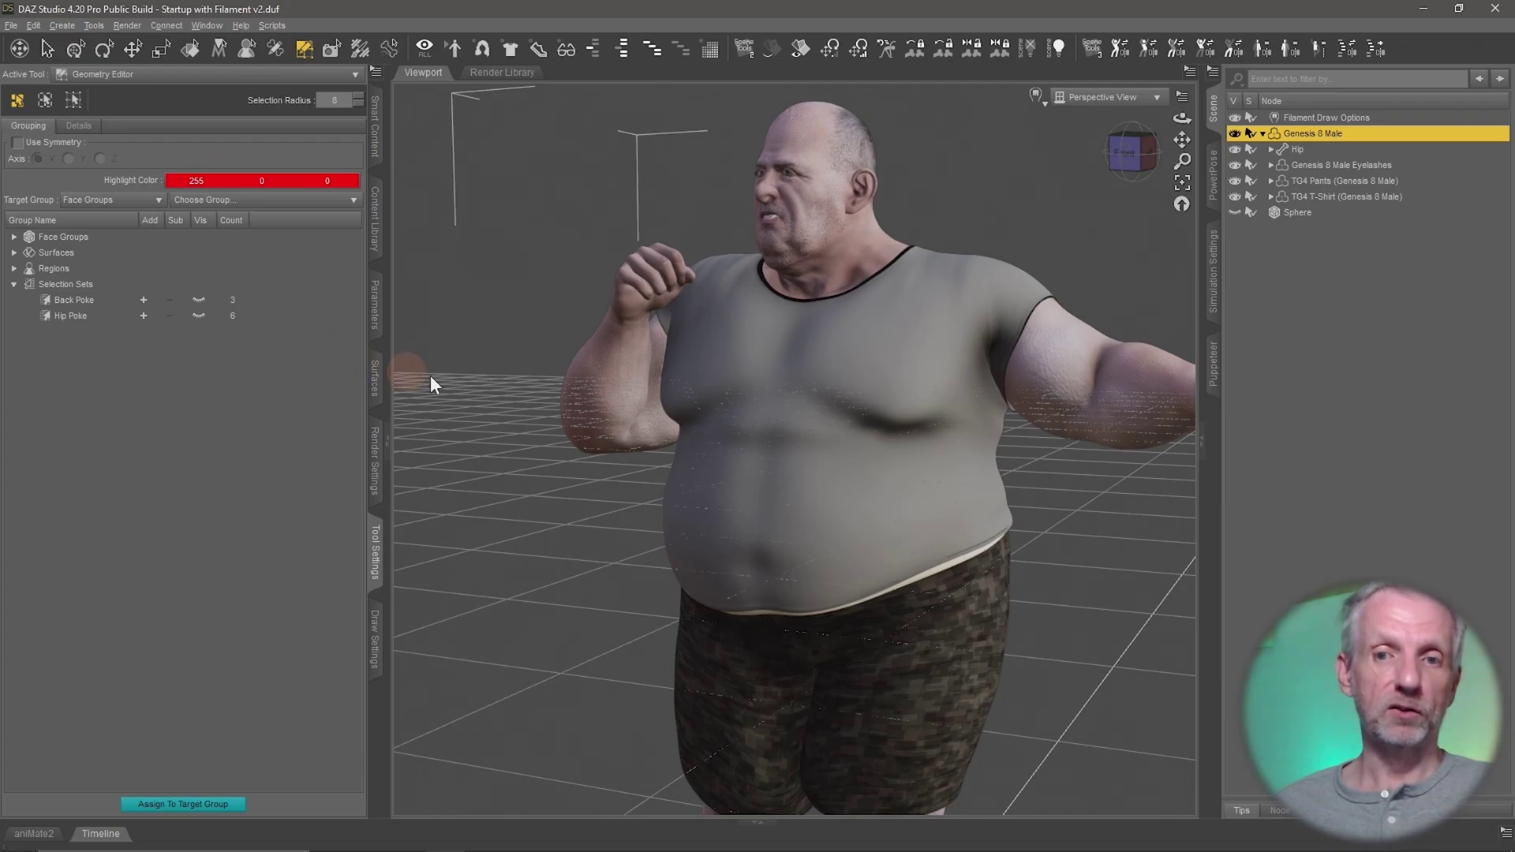
middle_click_drag(541, 386, 542, 388)
scroll(665, 380, "up", 4)
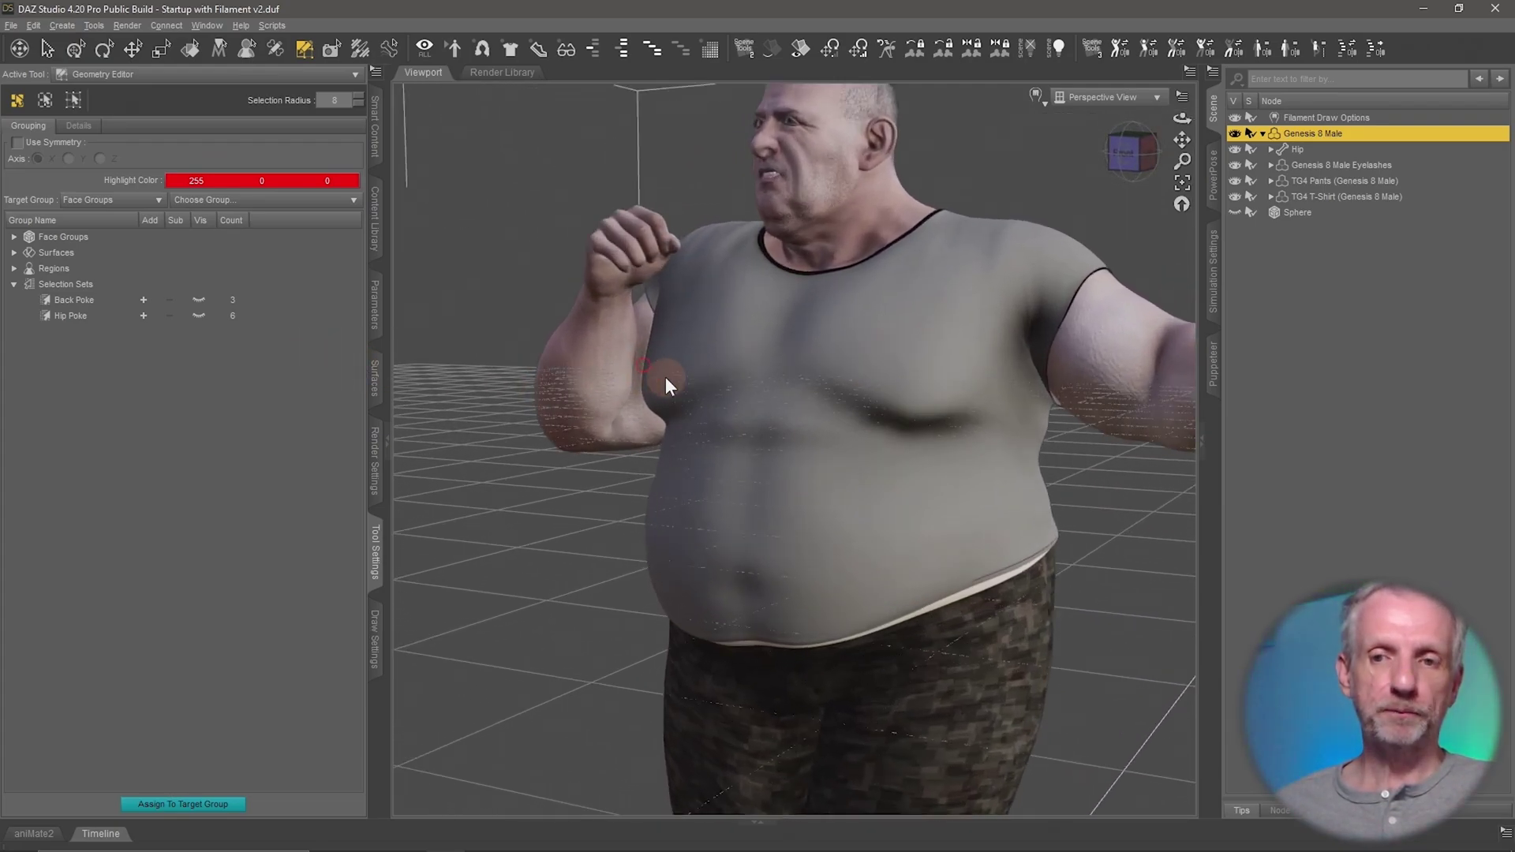
scroll(665, 378, "down", 4)
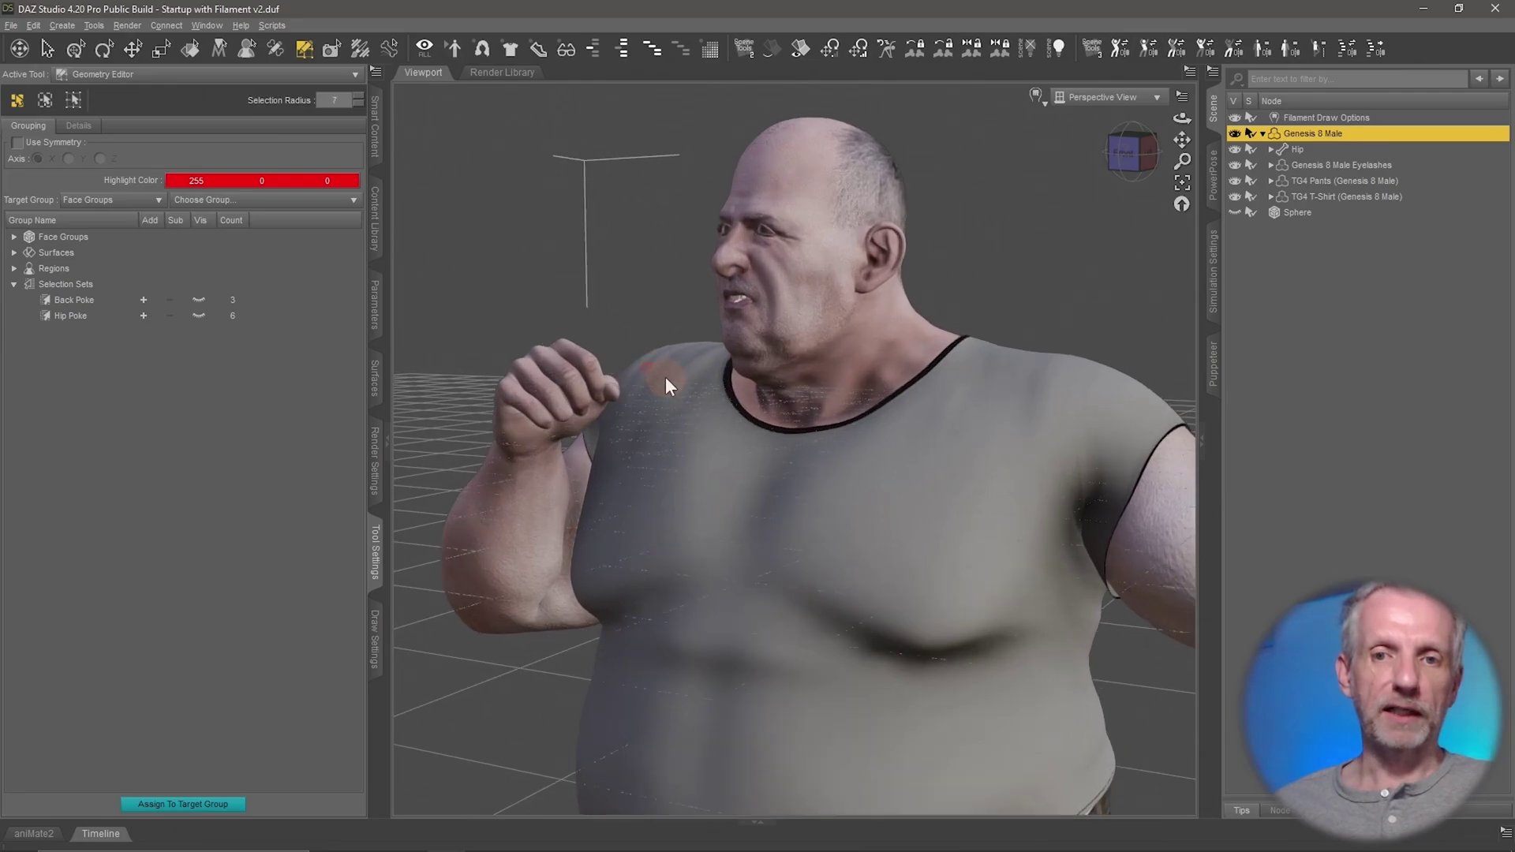
Browse the body's face groups and try selecting and deselecting all polygons of the Head group.
left_click(13, 237)
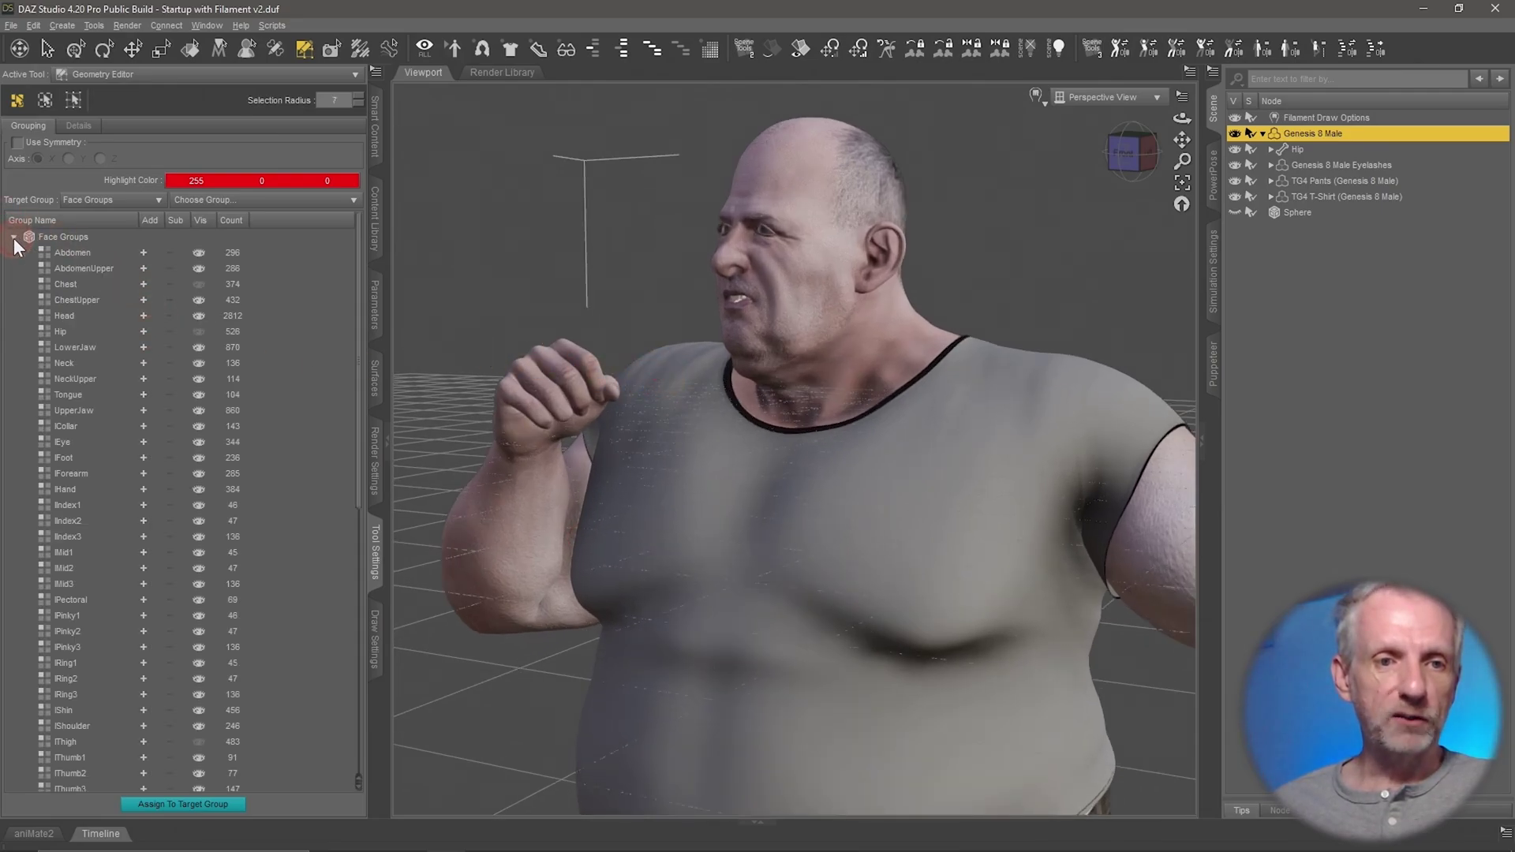
scroll(166, 387, "down", 10)
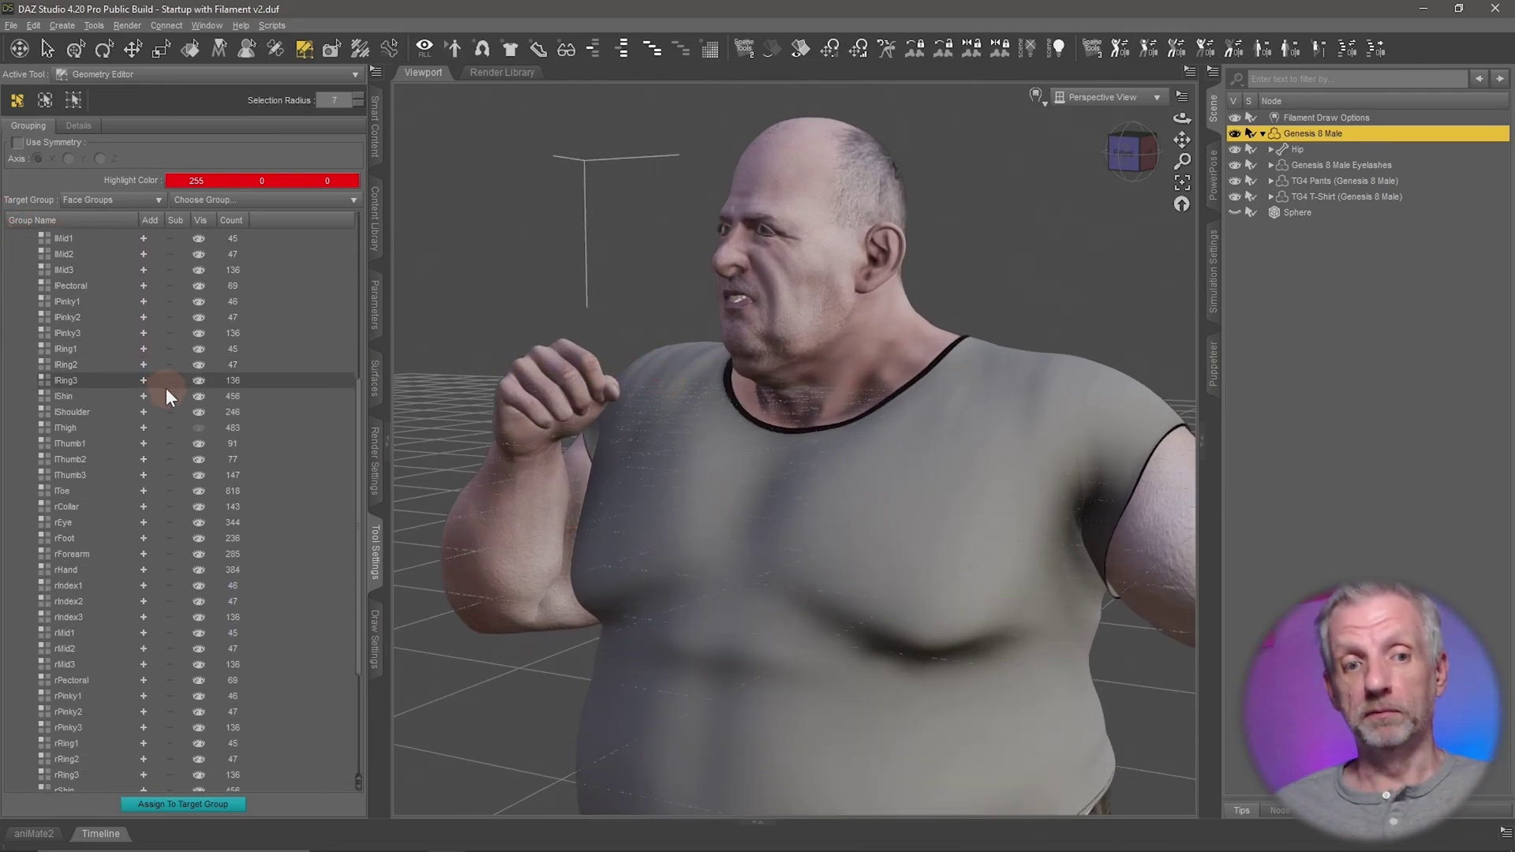
scroll(166, 387, "up", 10)
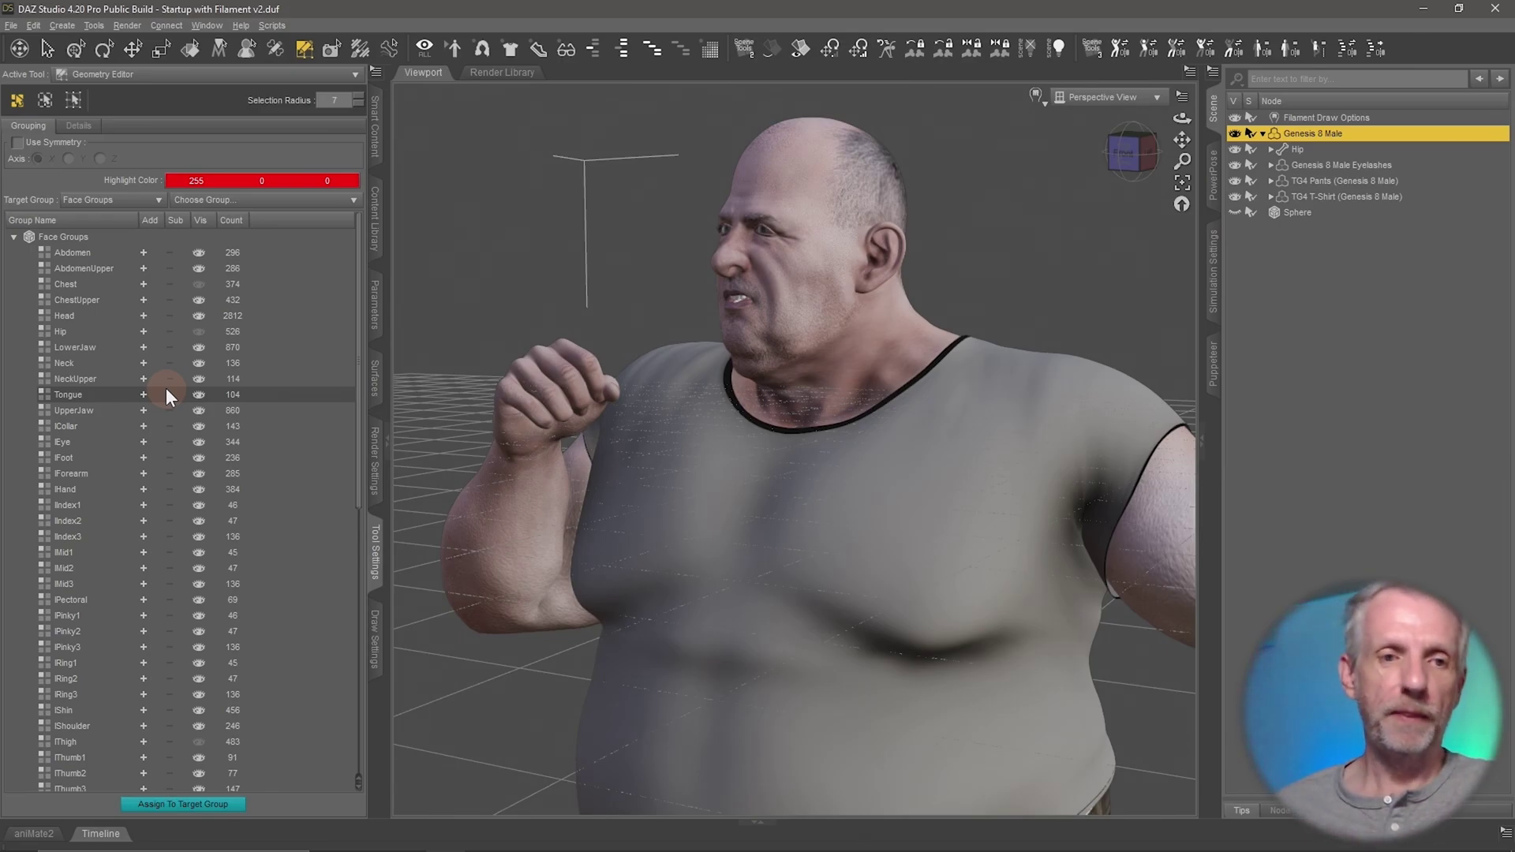
left_click(73, 316)
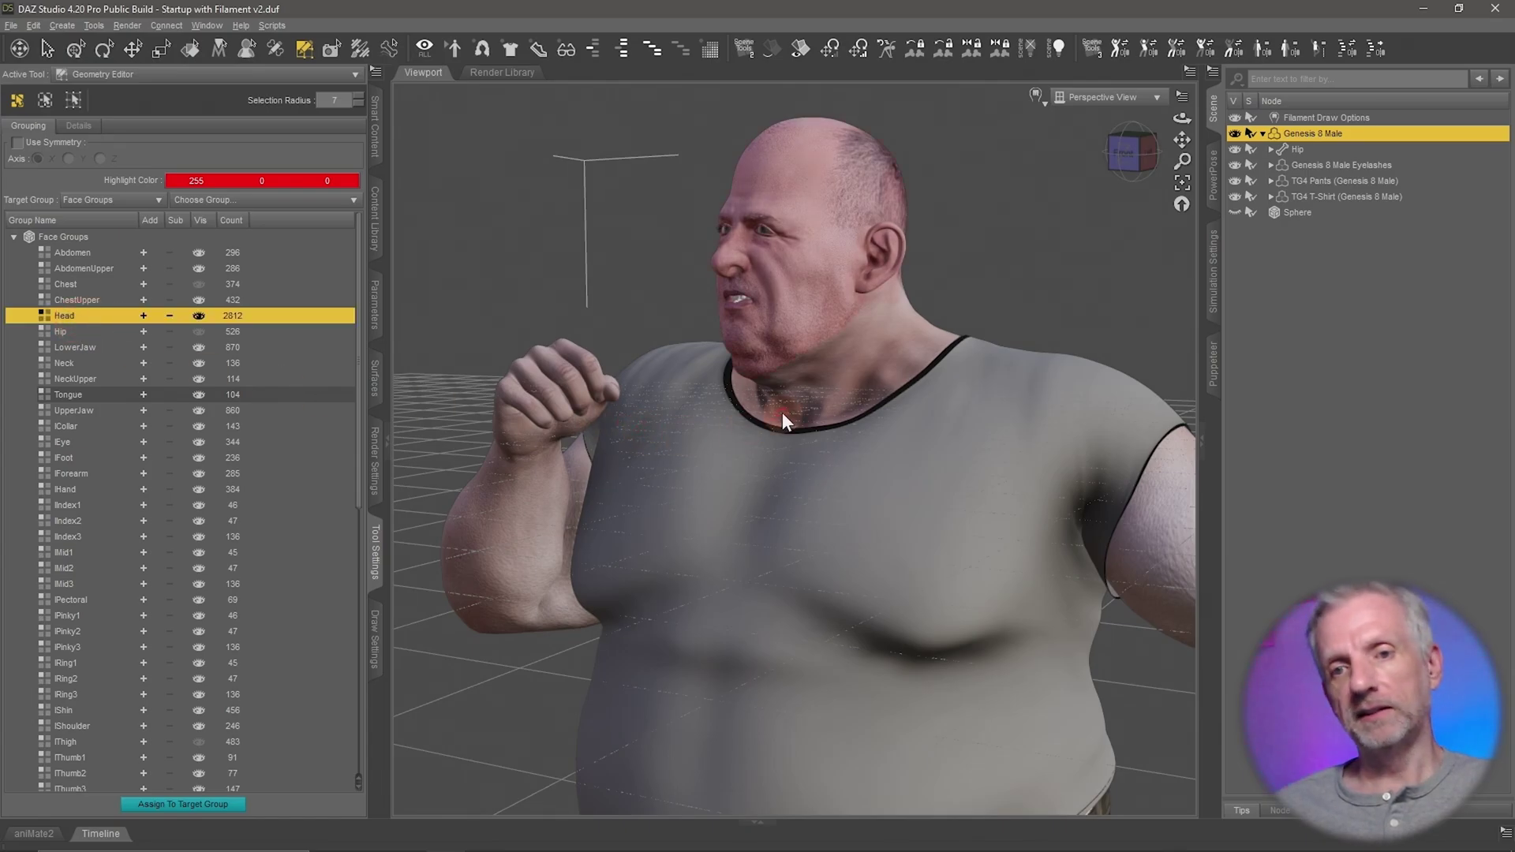
mouse_move(783, 411)
left_mouse_down("alt")
mouse_move(710, 412)
mouse_move(782, 412)
left_mouse_up("alt")
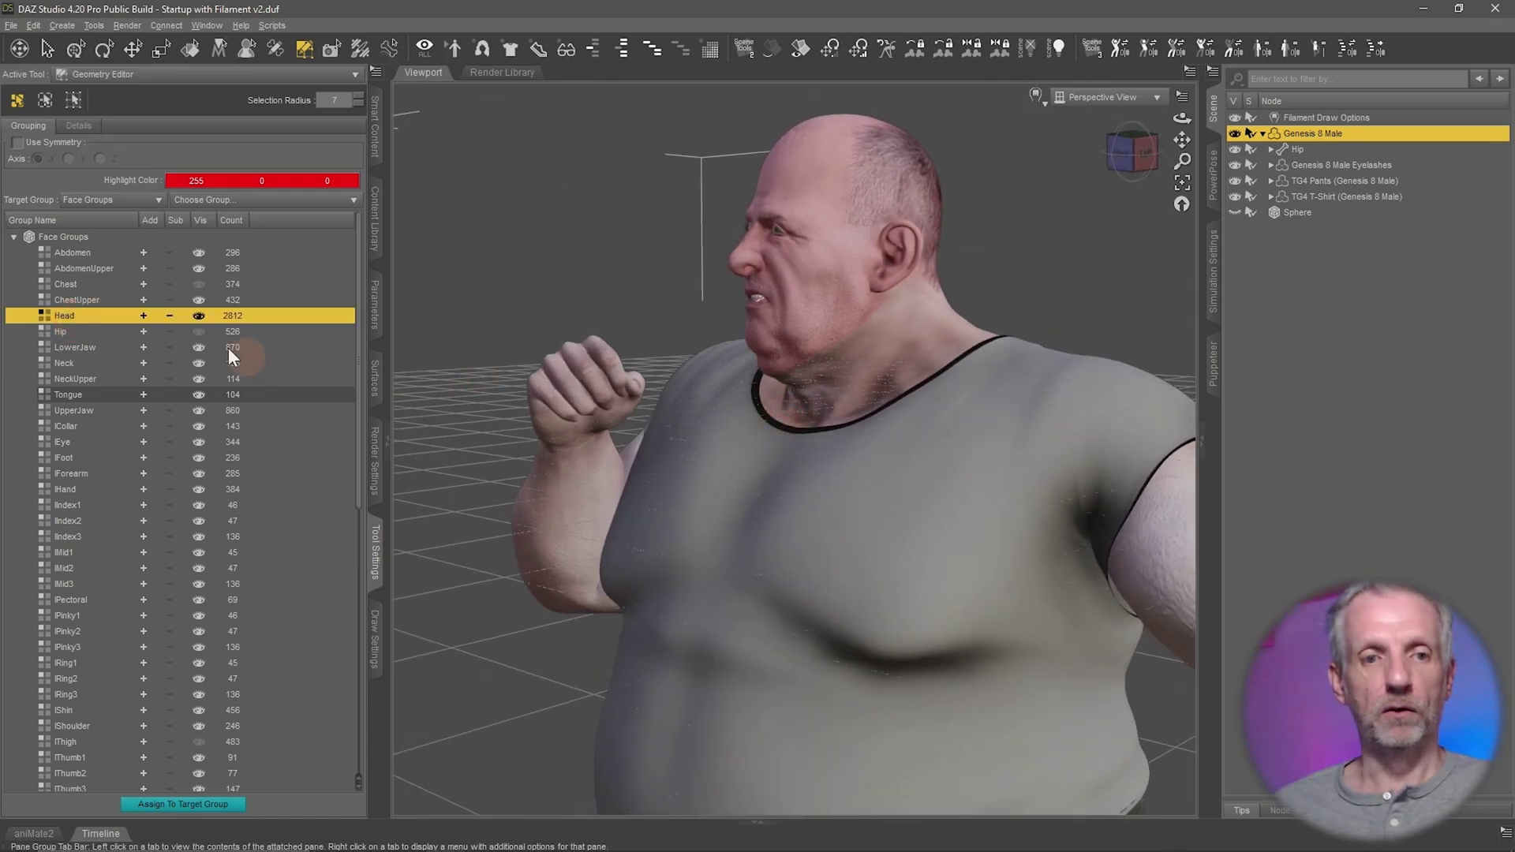
left_click(144, 316)
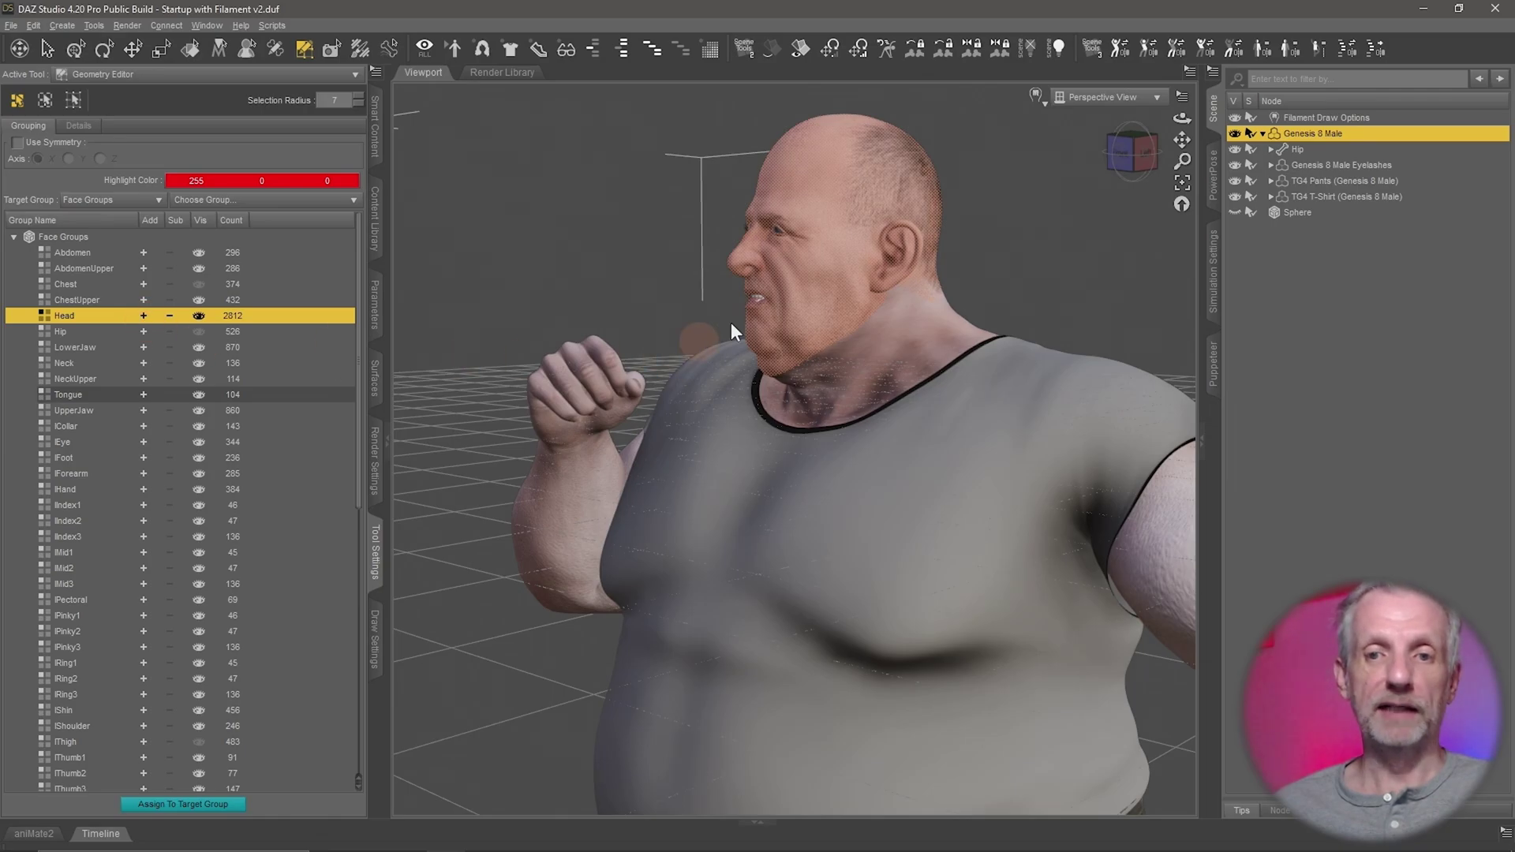
left_click(169, 316)
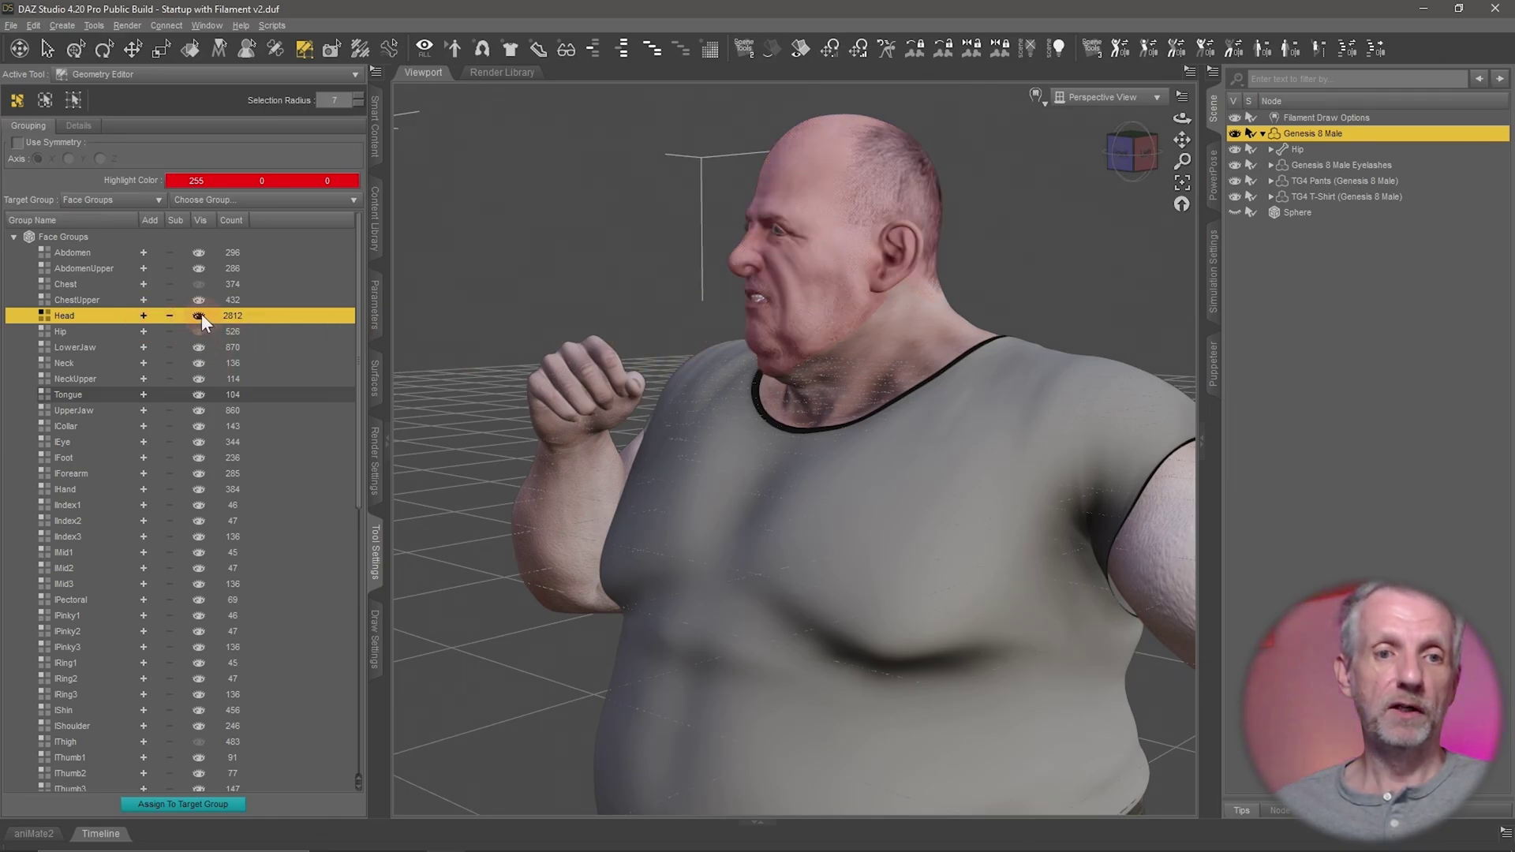
Toggle the Head face group's visibility and inspect the figure from the front with the head hidden.
left_click(199, 316)
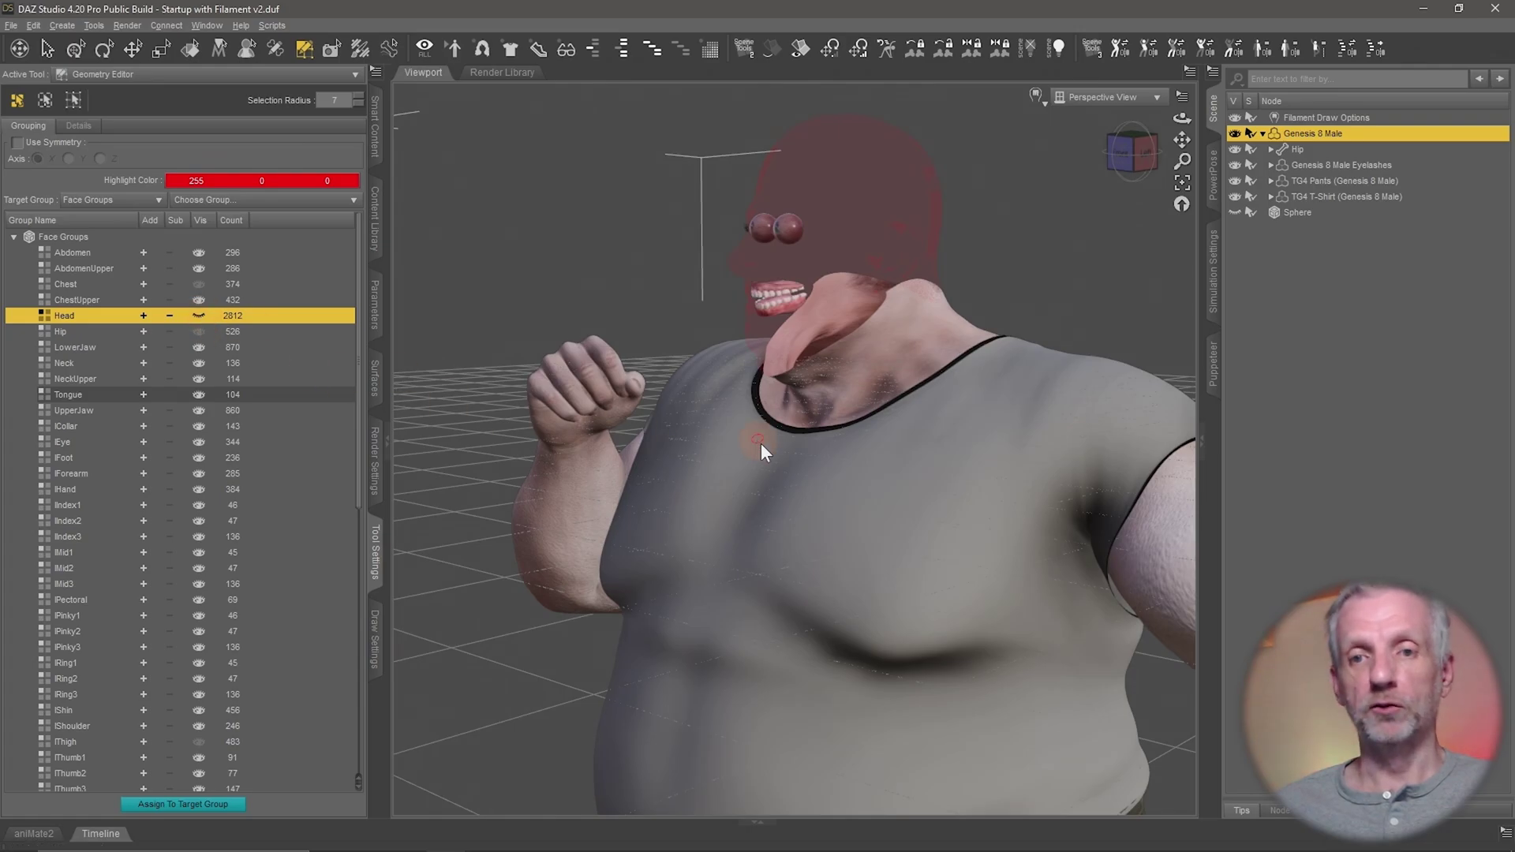
scroll(915, 404, "up", 10)
key("ctrl+f")
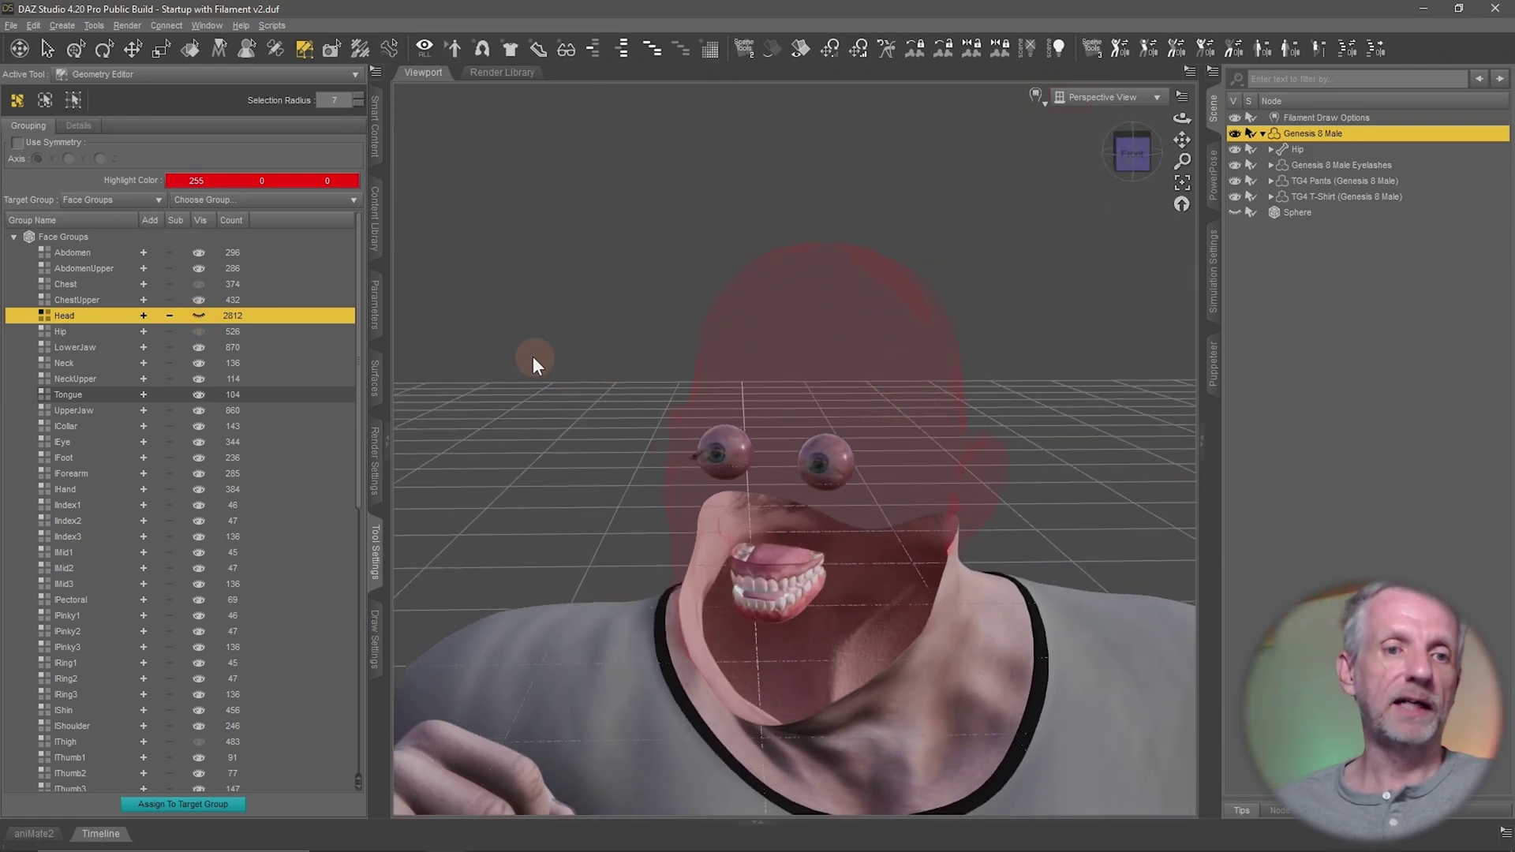
left_click(199, 316)
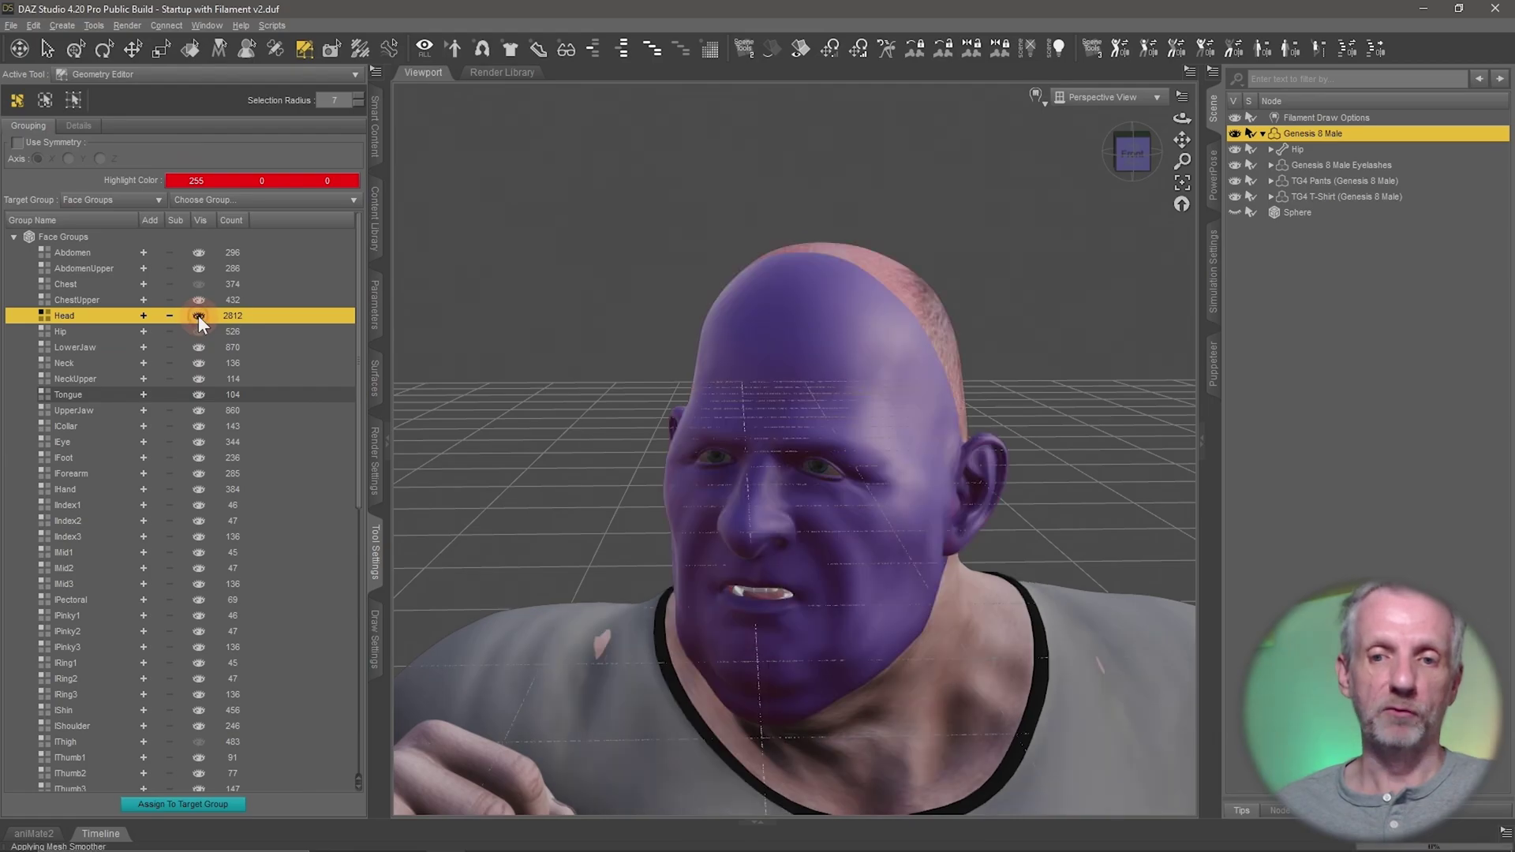
left_click(198, 315)
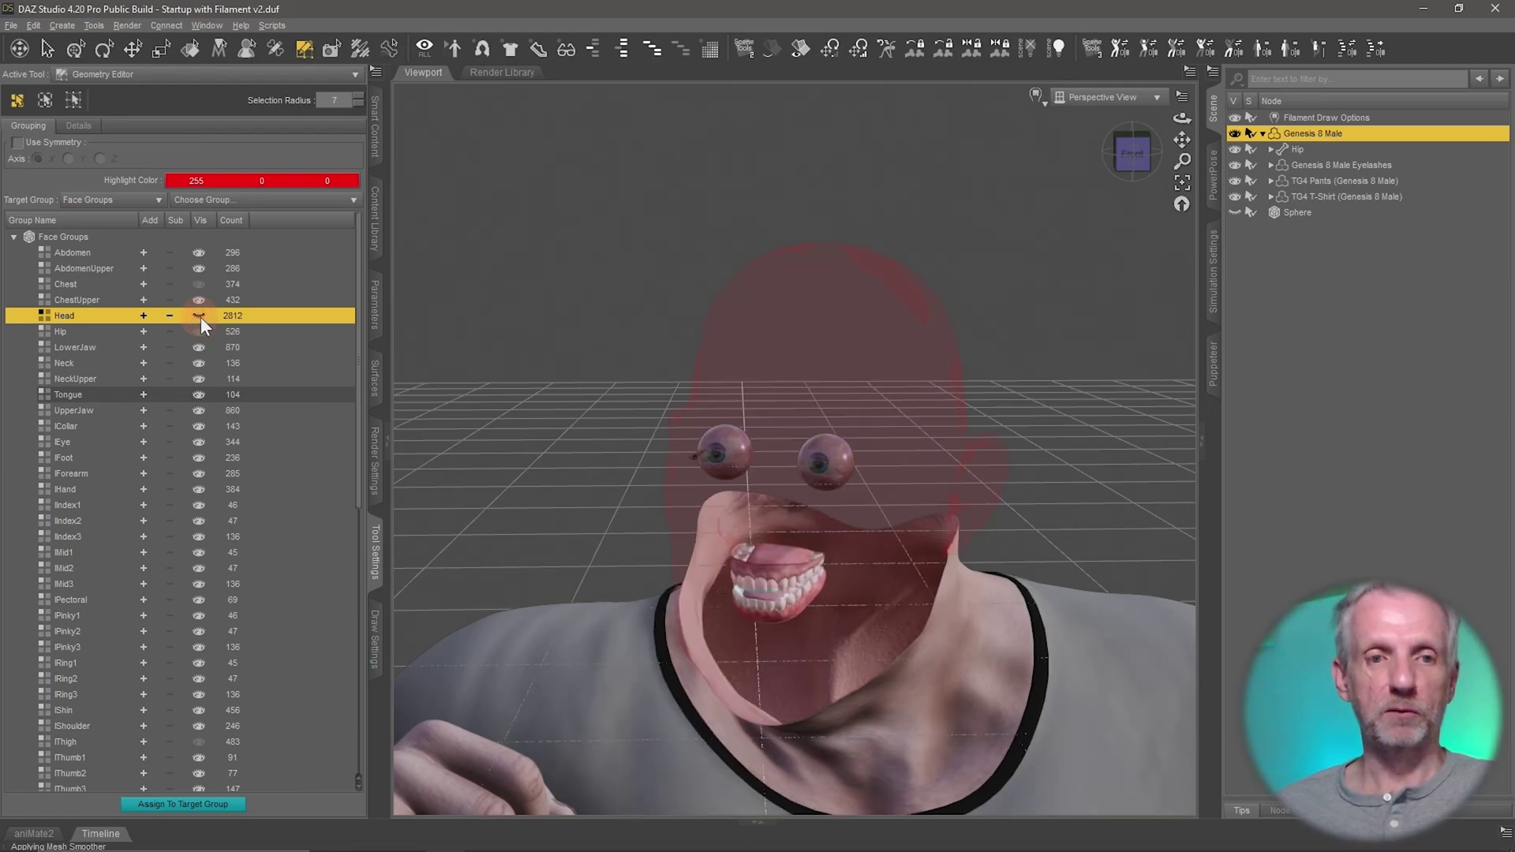
View the hidden head with the Universal tool active, and make the Head group visible again in the Geometry Editor.
left_click(82, 56)
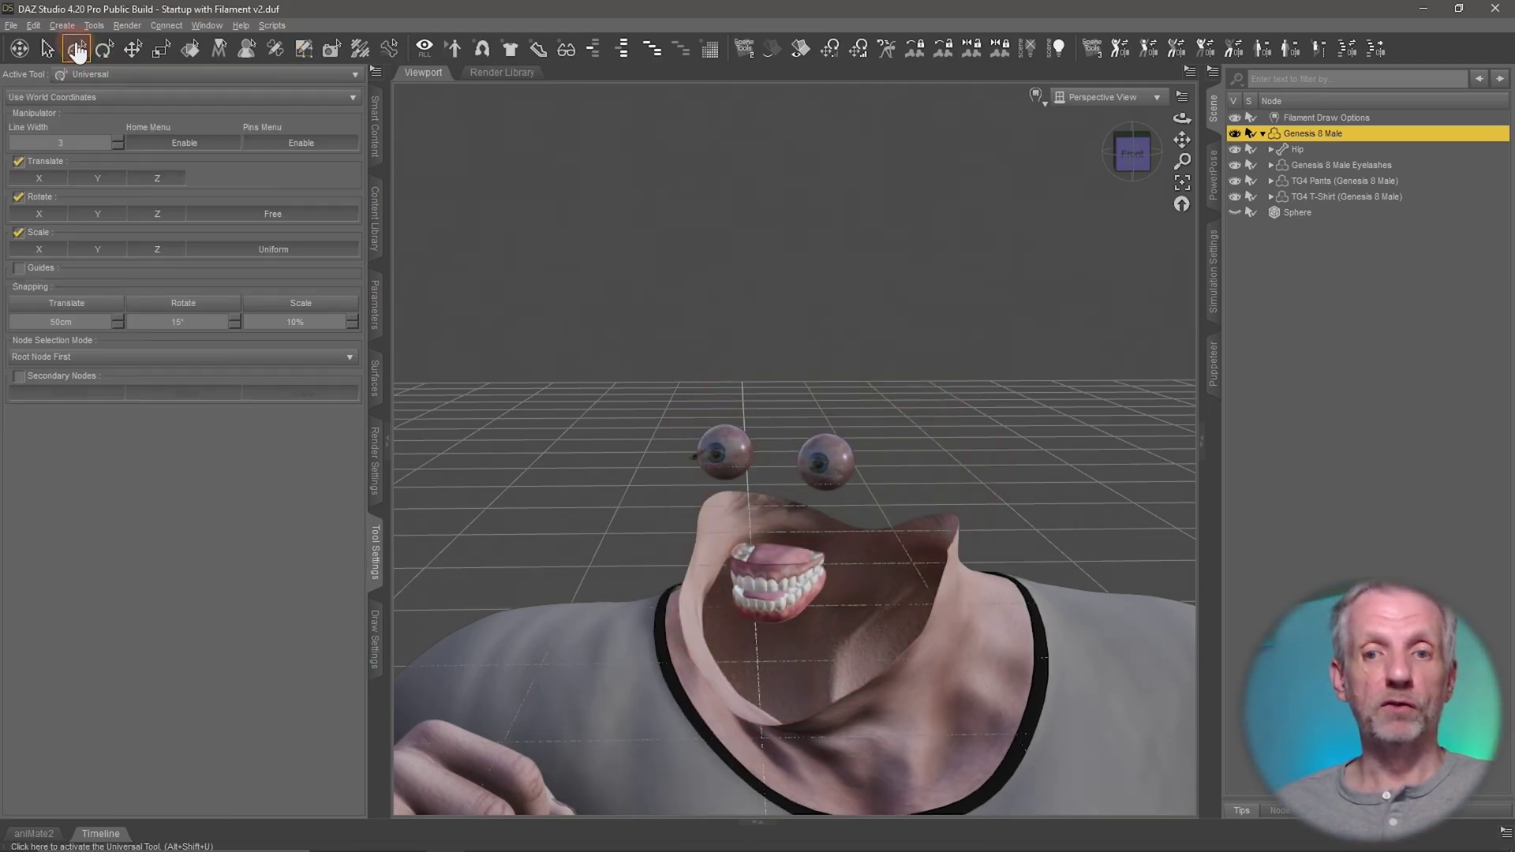
left_click_drag(619, 446, 660, 575)
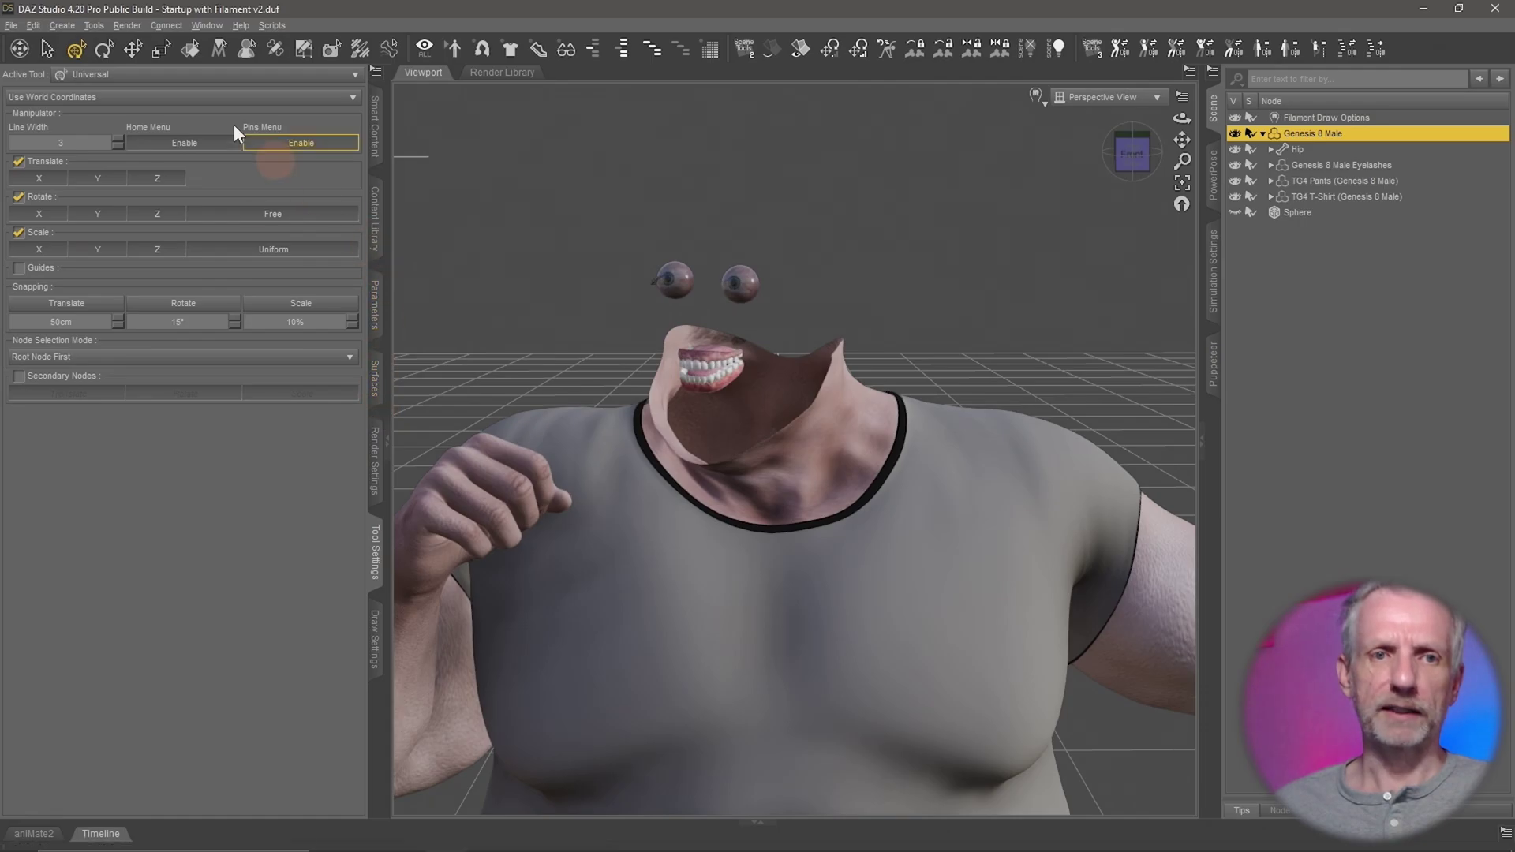
left_click(304, 49)
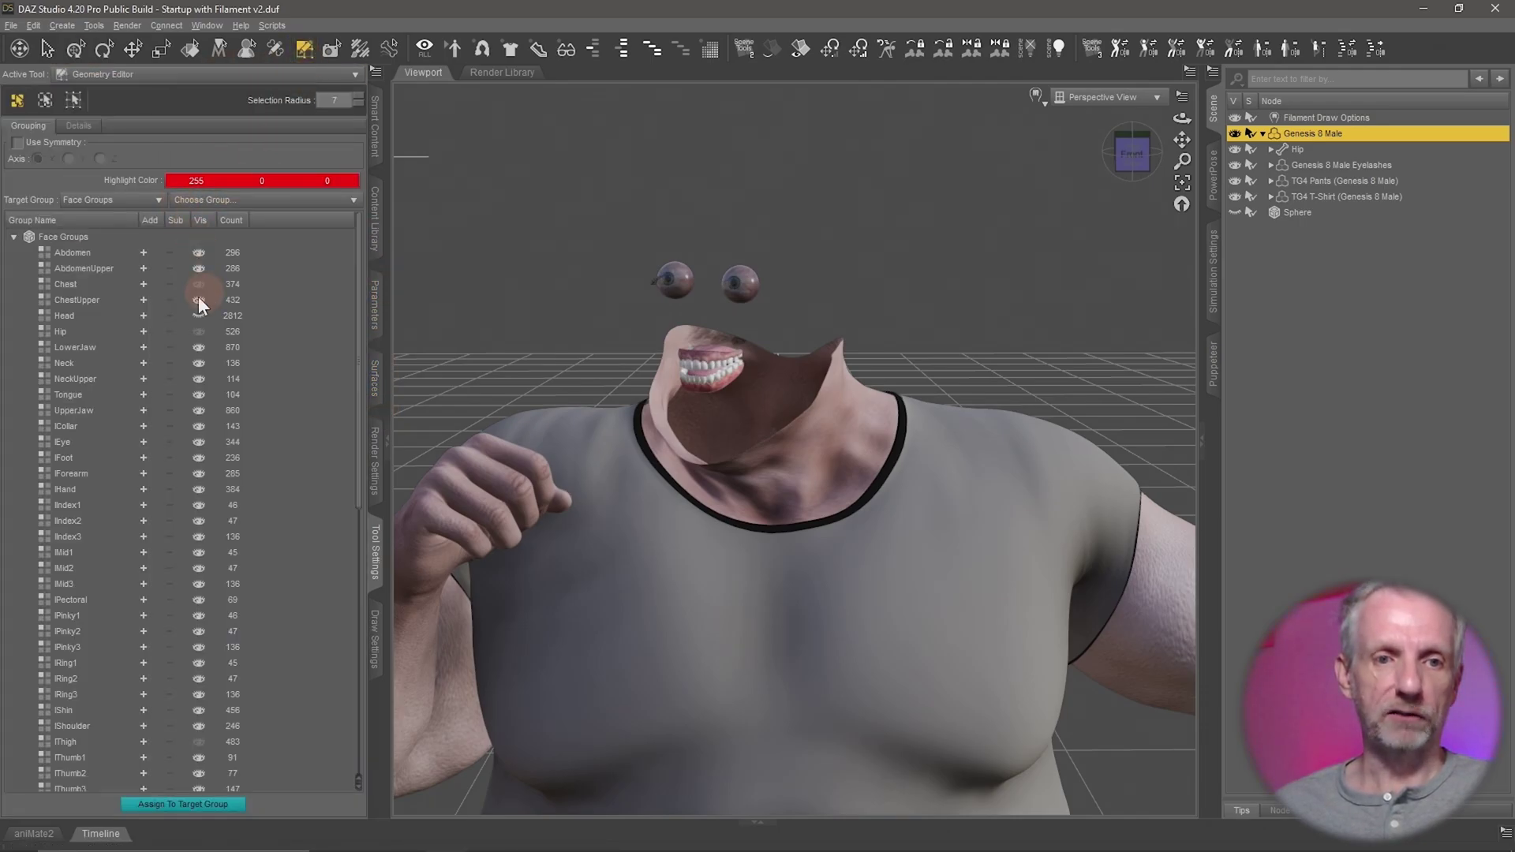
left_click(202, 314)
Browse the remaining face groups and highlight the lThigh group.
scroll(183, 389, "down", 3)
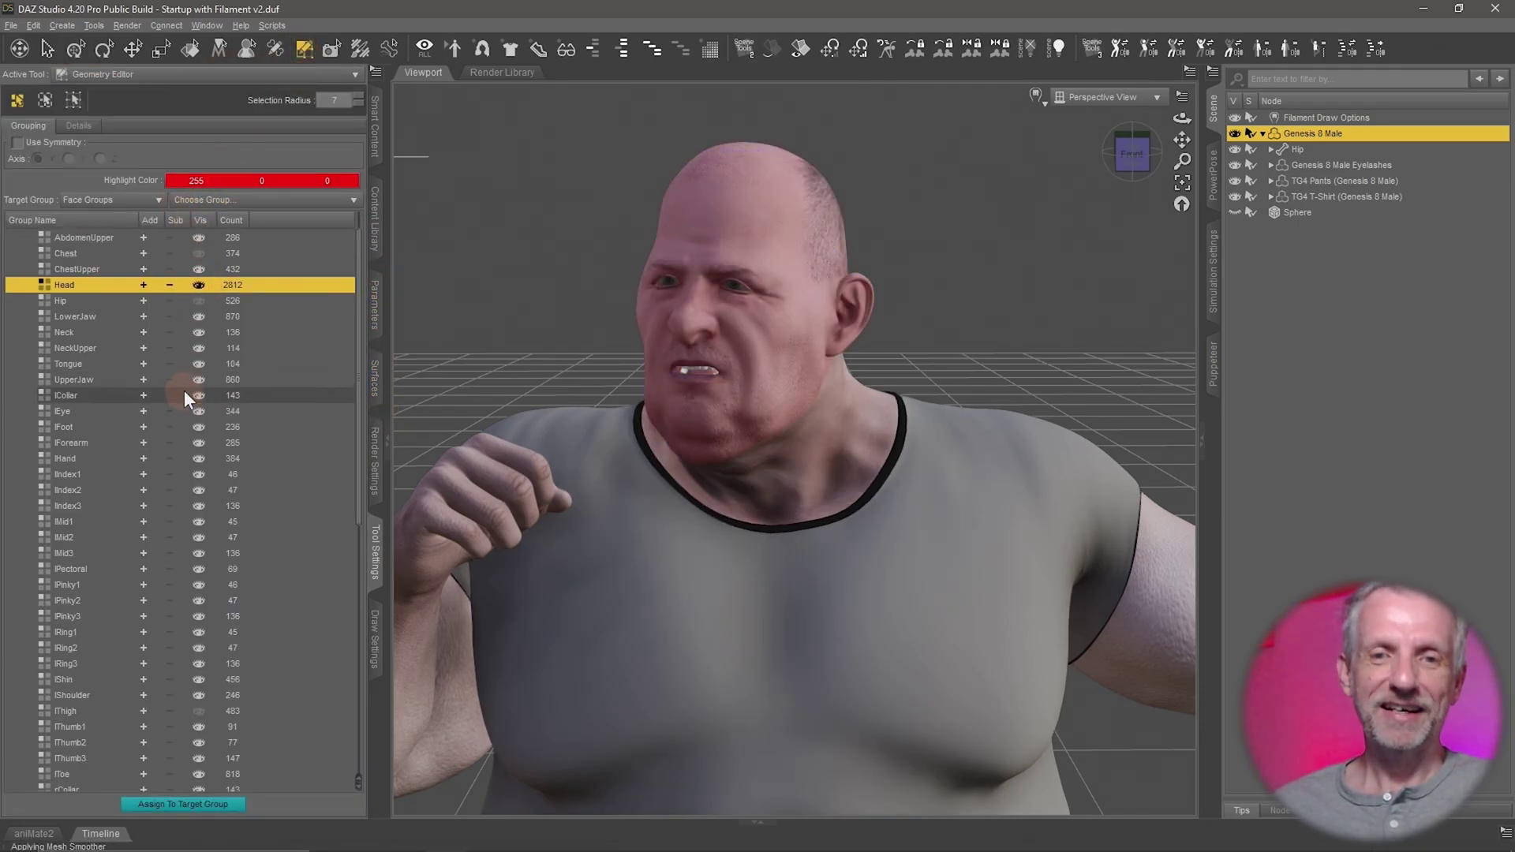
scroll(240, 382, "down", 2)
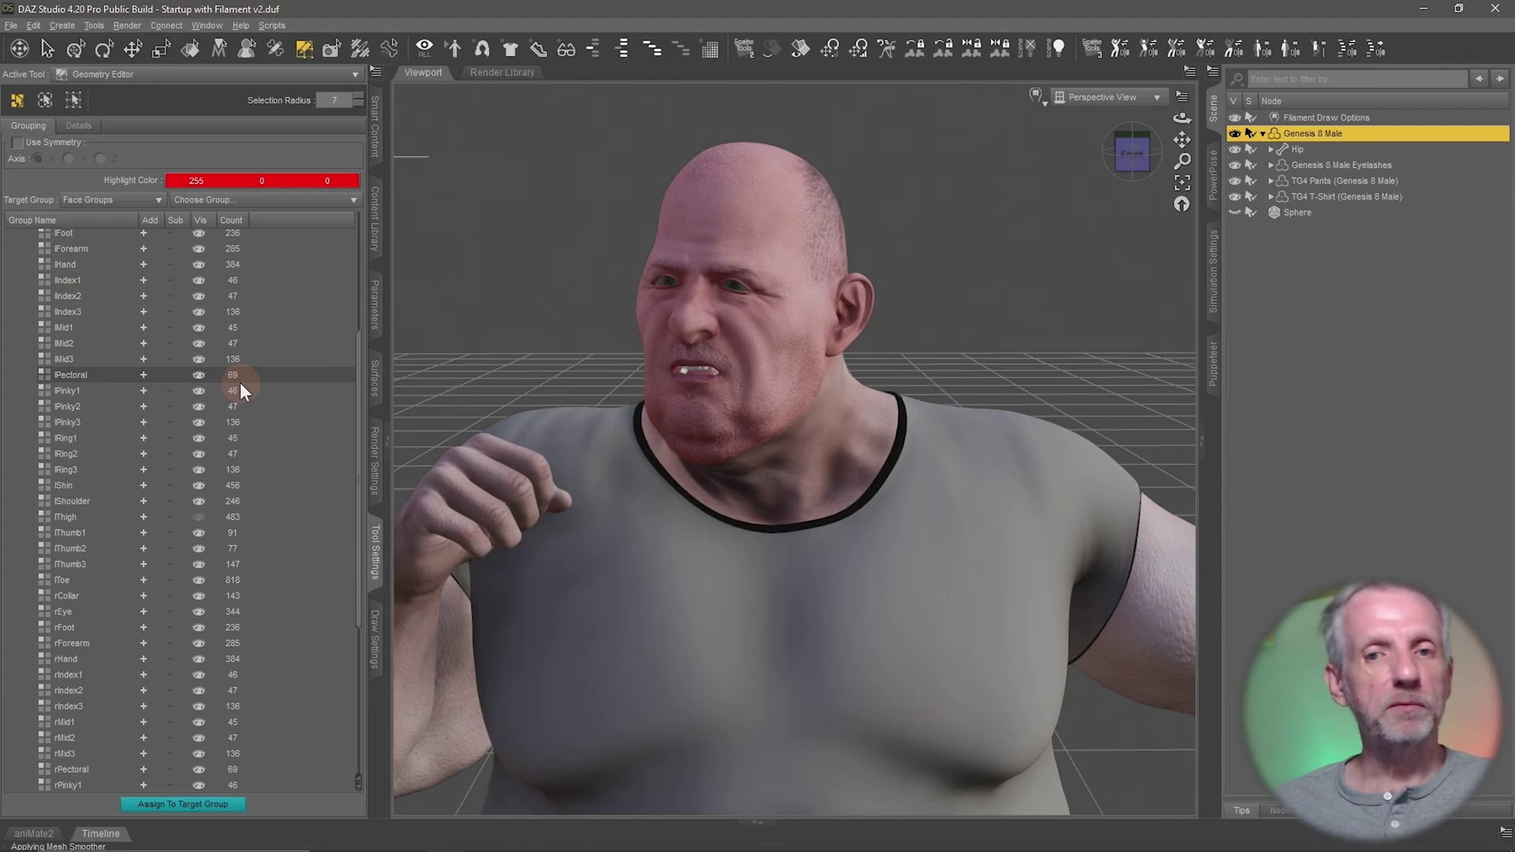
left_click(307, 514)
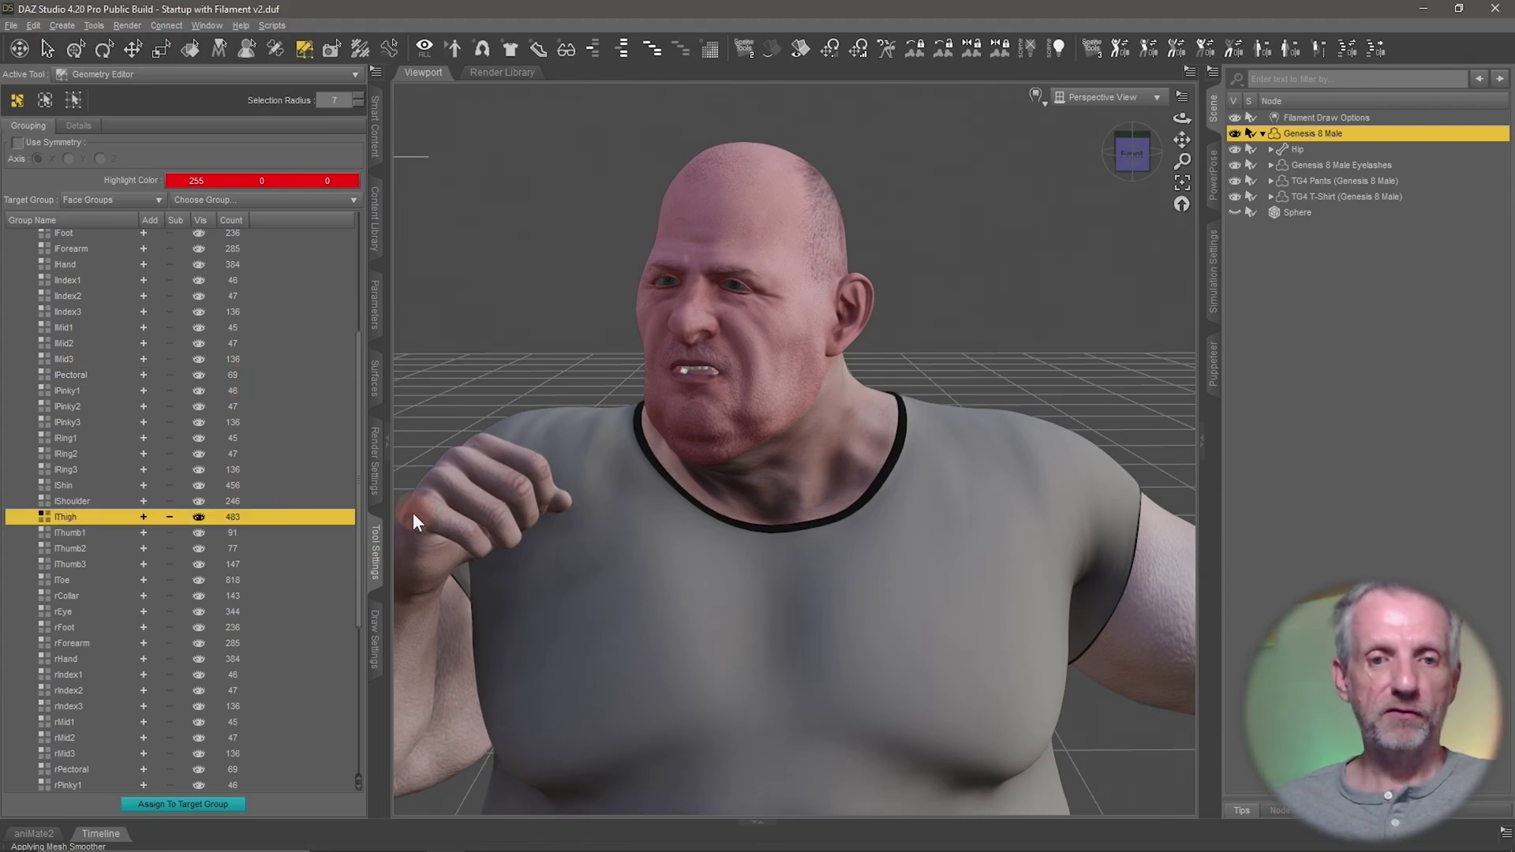
mouse_move(536, 584)
middle_mouse_down()
mouse_move(636, 633)
mouse_move(693, 561)
mouse_move(555, 582)
middle_mouse_up()
scroll(555, 582, "down", 3)
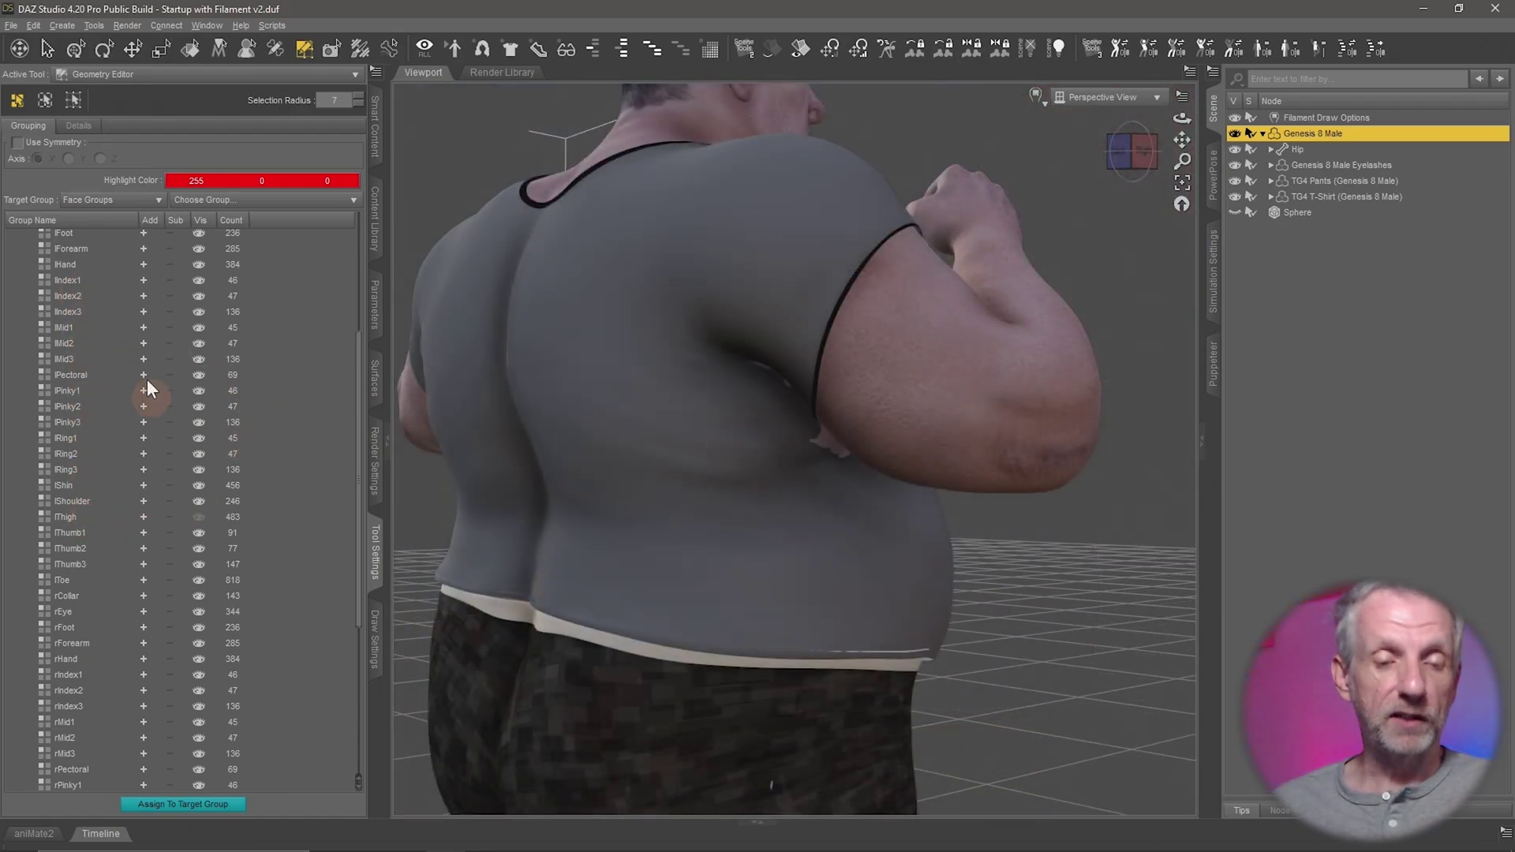
scroll(111, 394, "up", 3)
Look through the Geometry Selection options for selecting polygons by face groups and by surfaces.
left_click(776, 467)
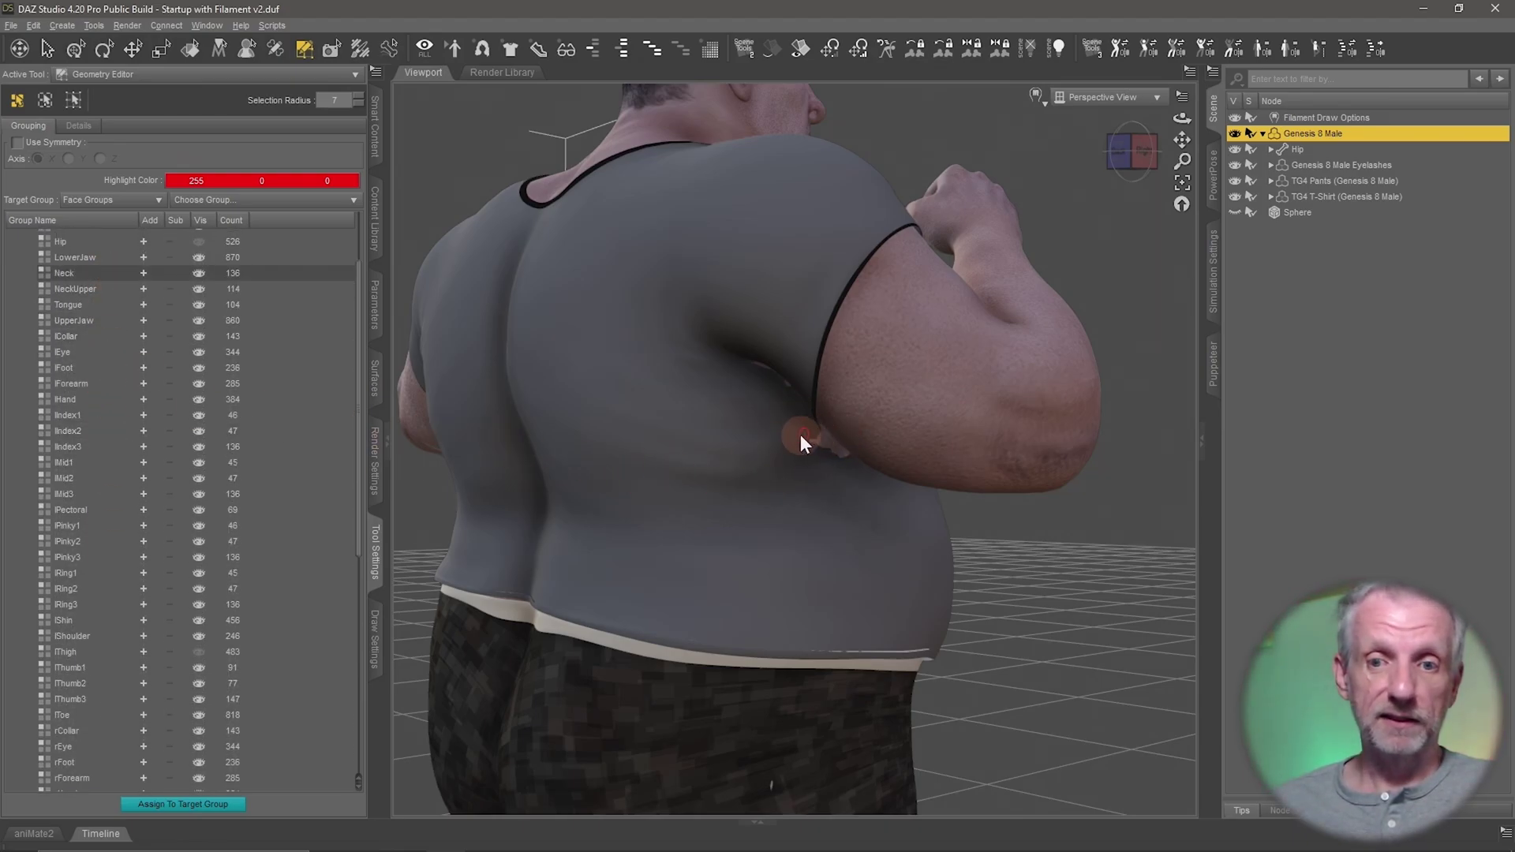
right_click(800, 442)
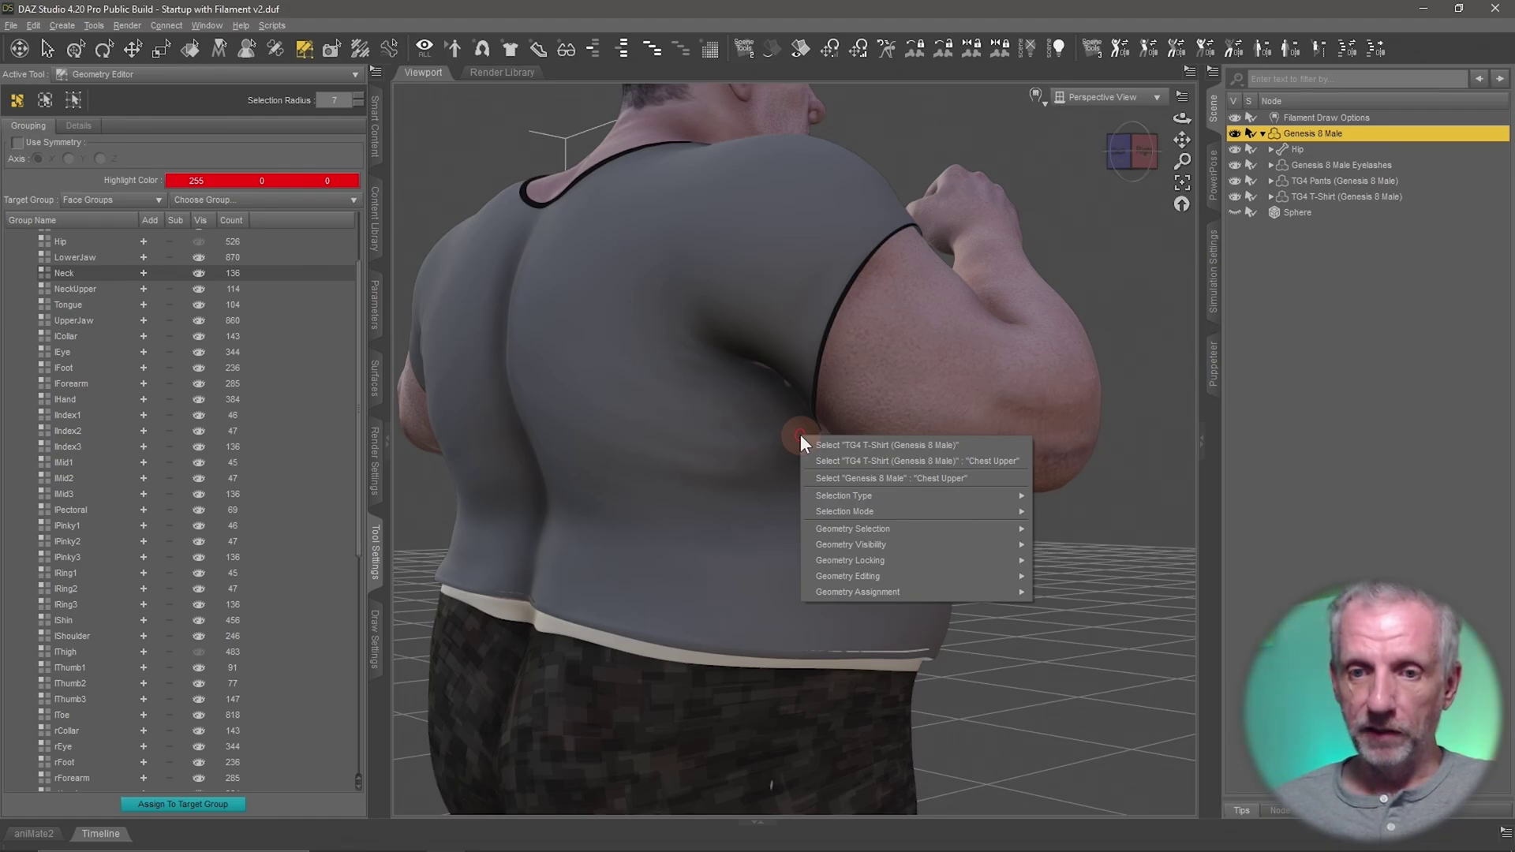
left_click(923, 529)
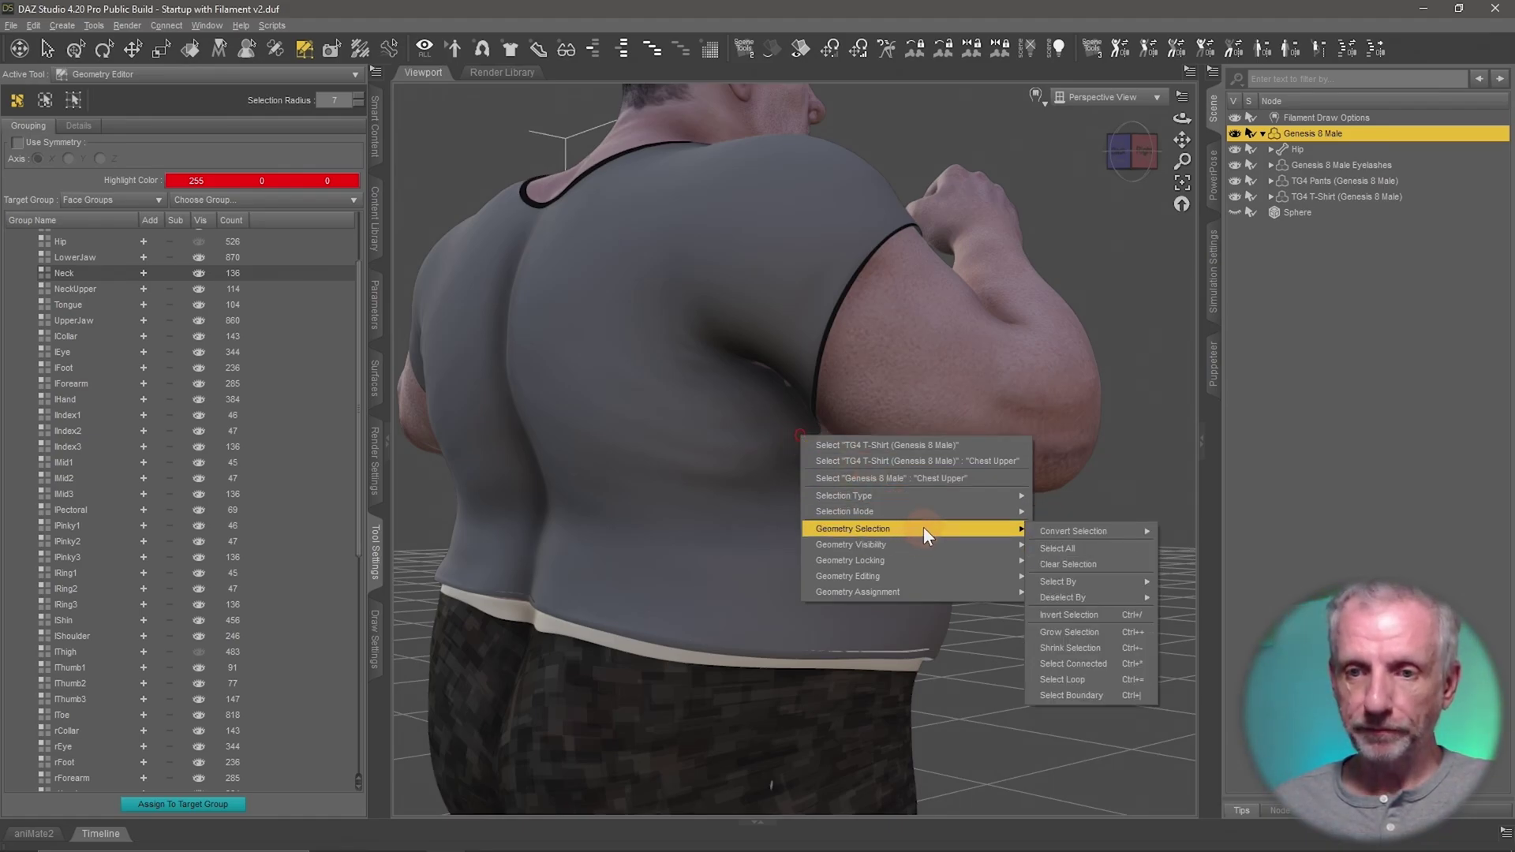
mouse_move(1117, 579)
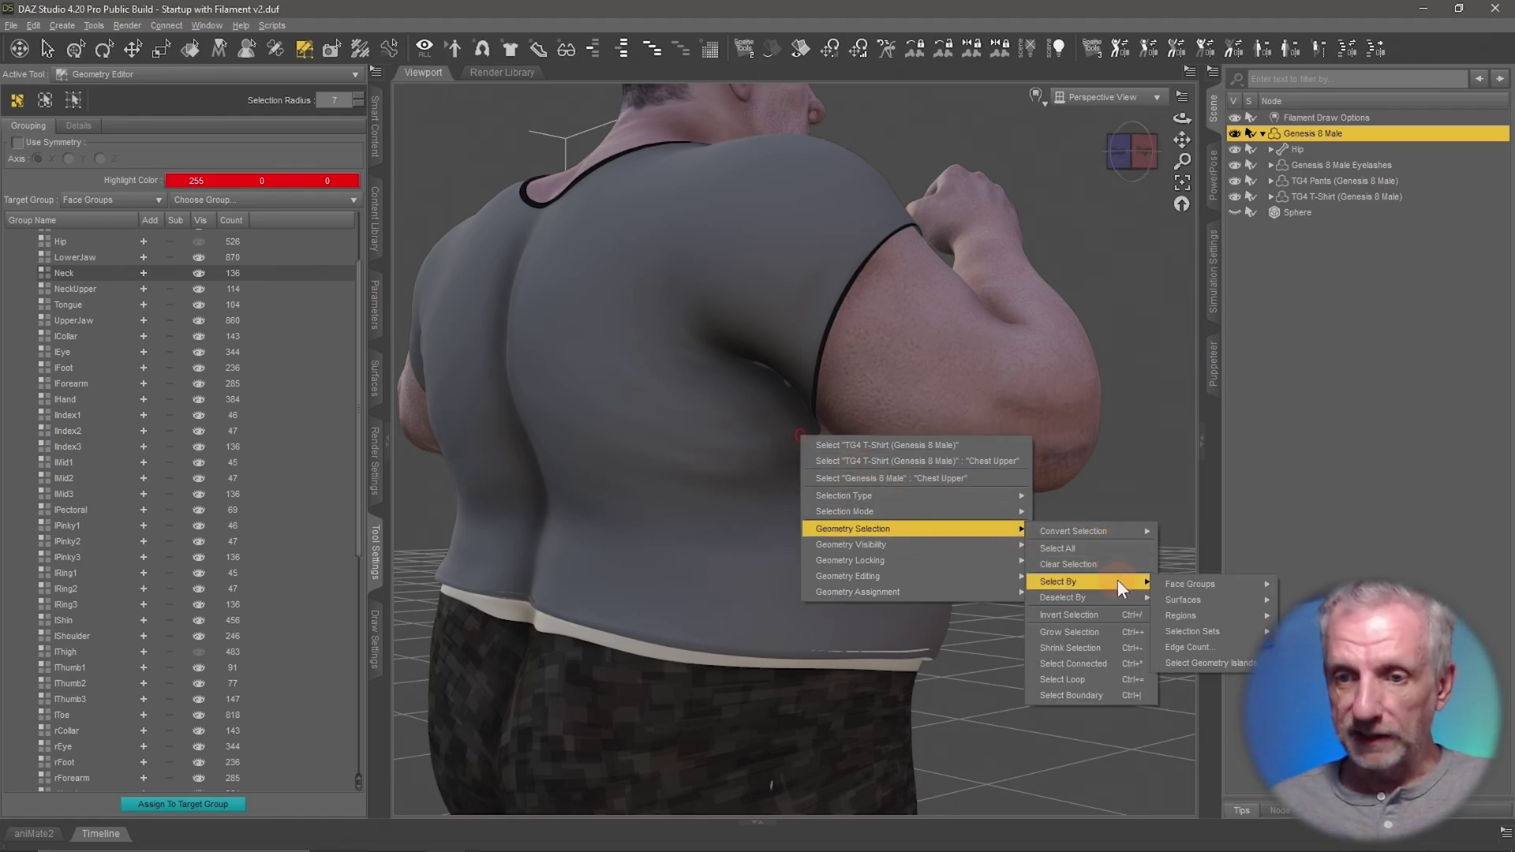
mouse_move(1204, 583)
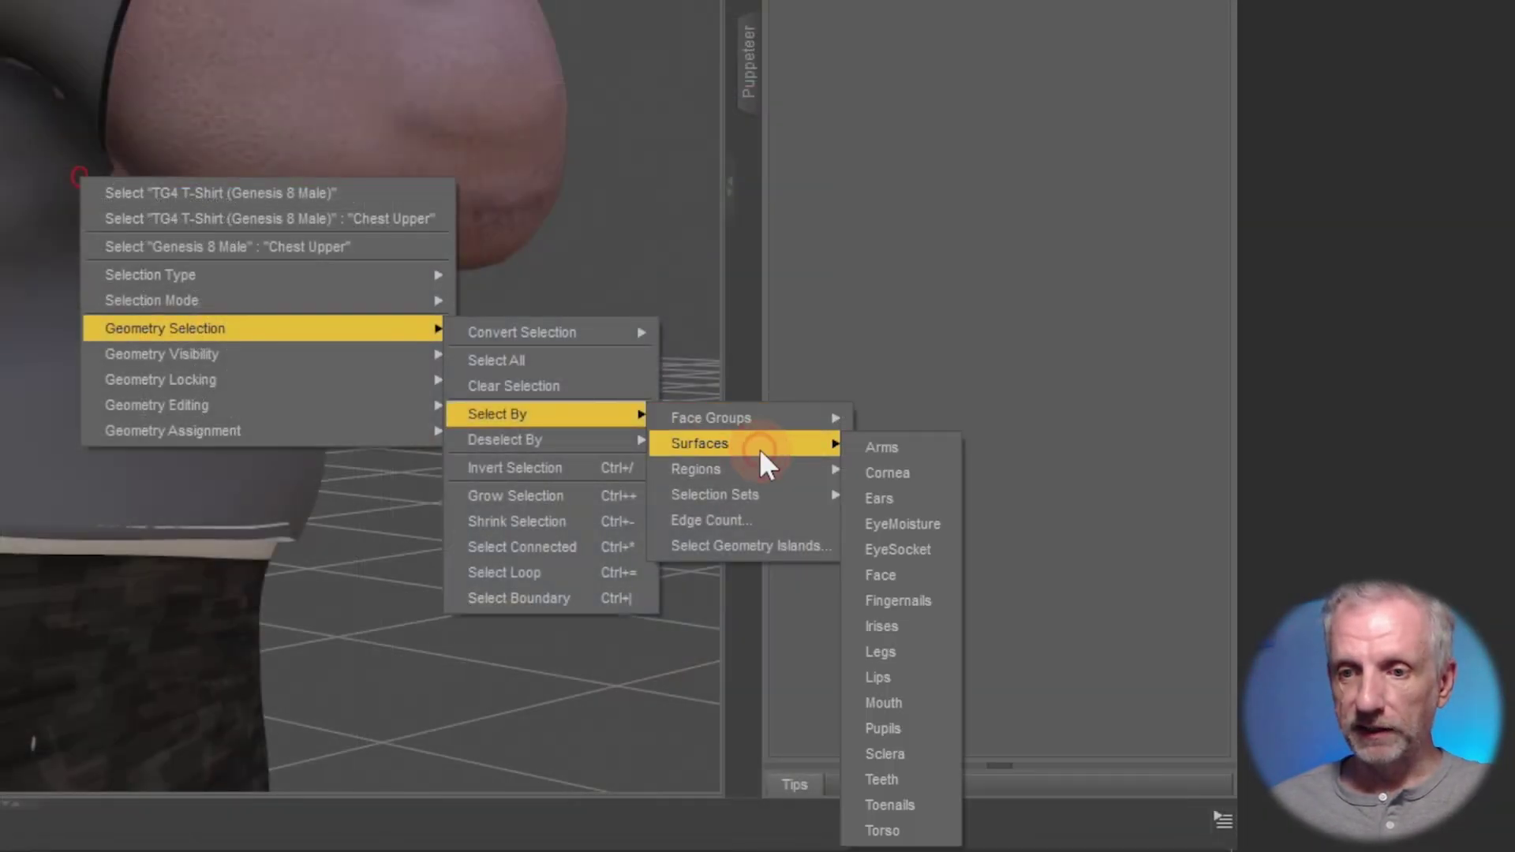
mouse_move(779, 473)
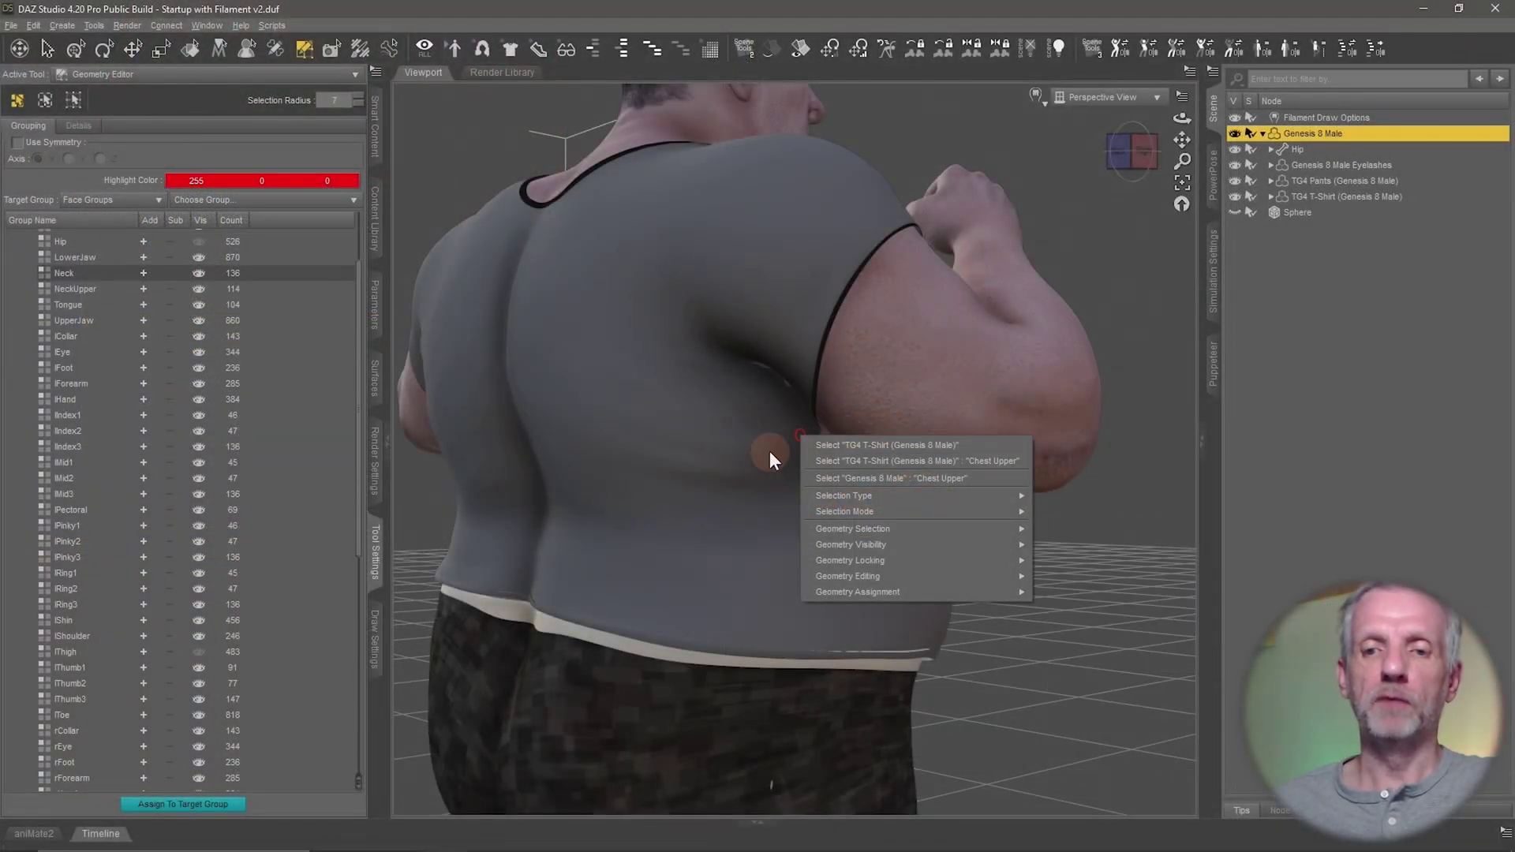
left_click(770, 452)
Select the body polygons poking through the T-shirt below the figure's right armpit.
scroll(783, 453, "up", 4)
mouse_move(805, 448)
middle_mouse_down()
mouse_move(841, 454)
mouse_move(858, 433)
middle_mouse_up()
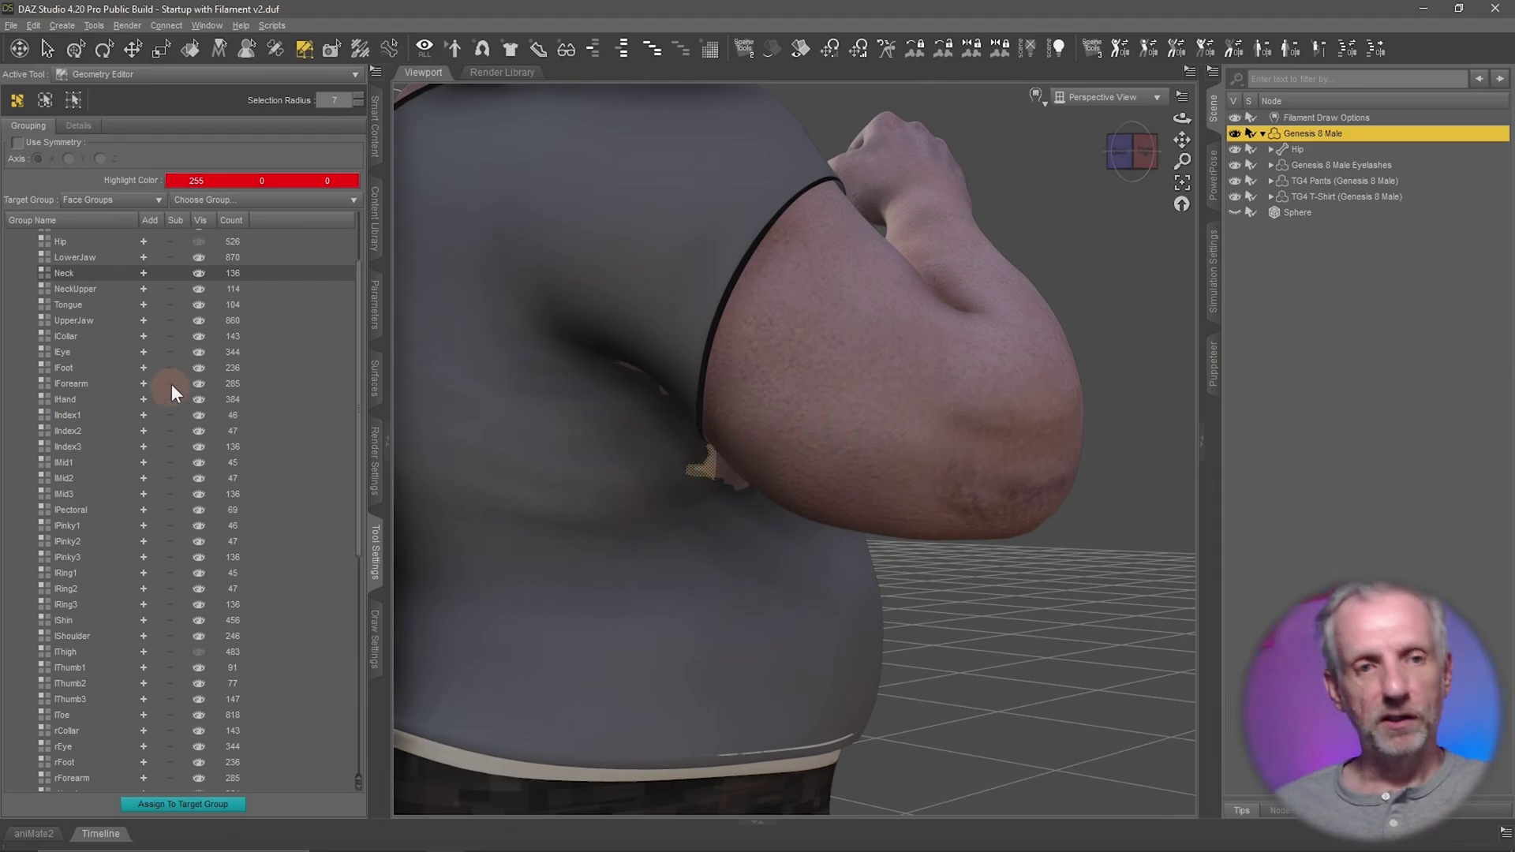
Collapse the face groups, expand the surfaces and hide the figure's Arms surface in the Geometry Editor.
scroll(141, 368, "down", 5)
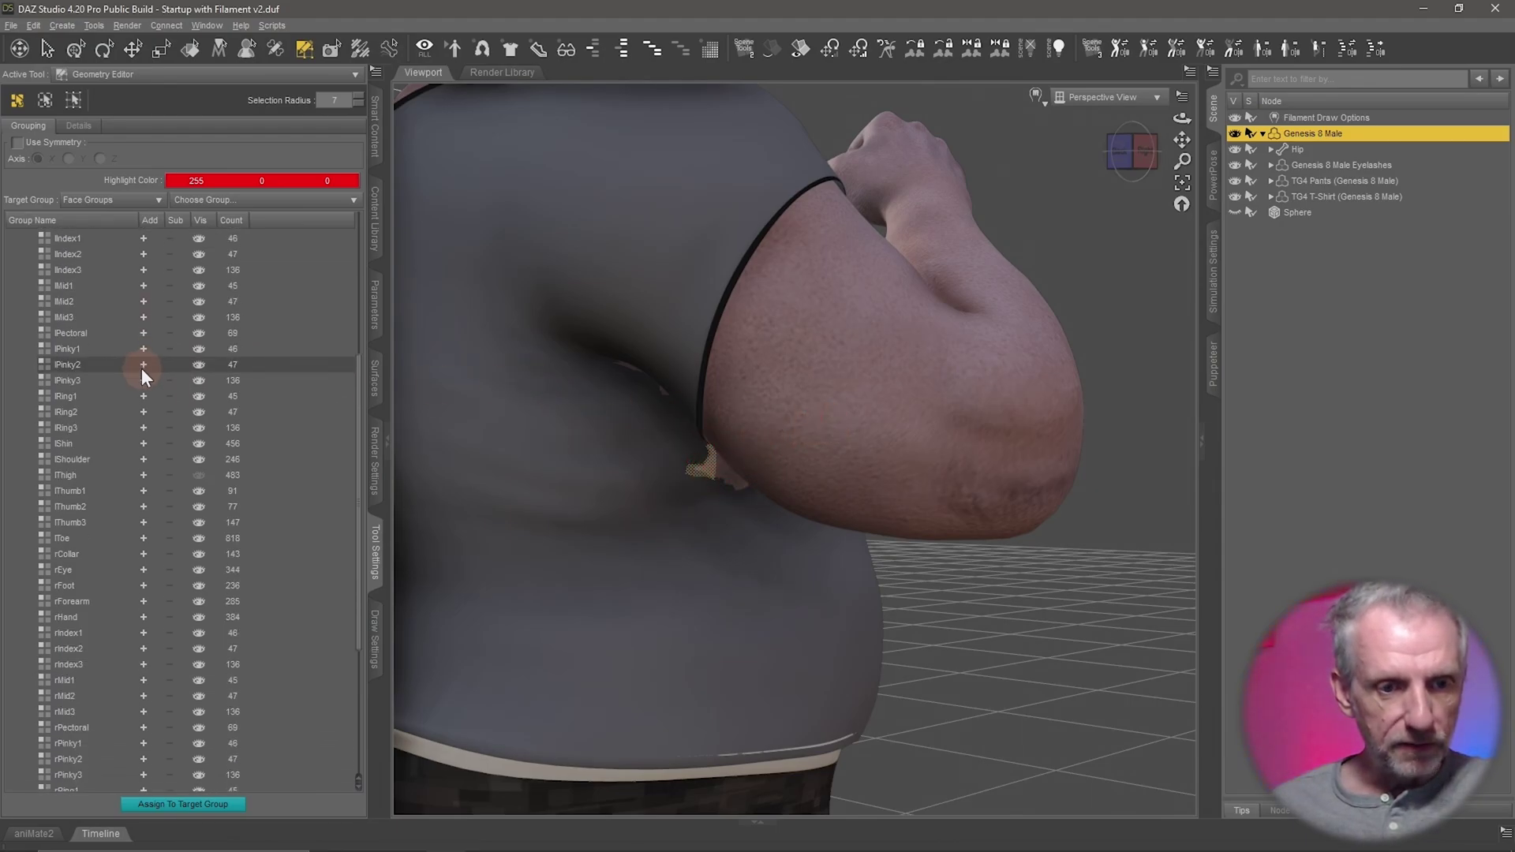
scroll(140, 368, "up", 7)
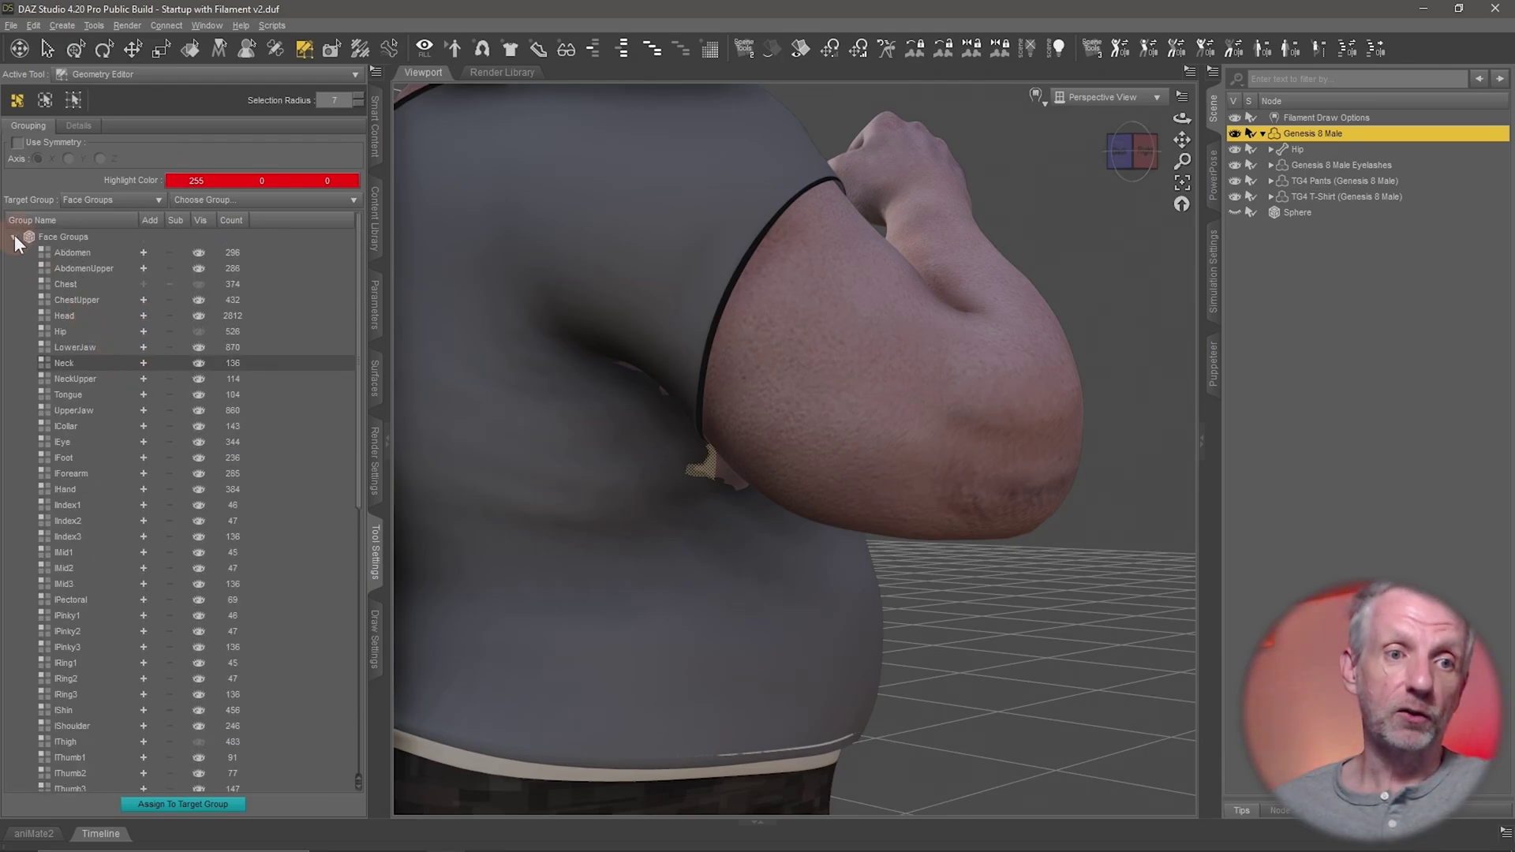
left_click(13, 237)
left_click(13, 253)
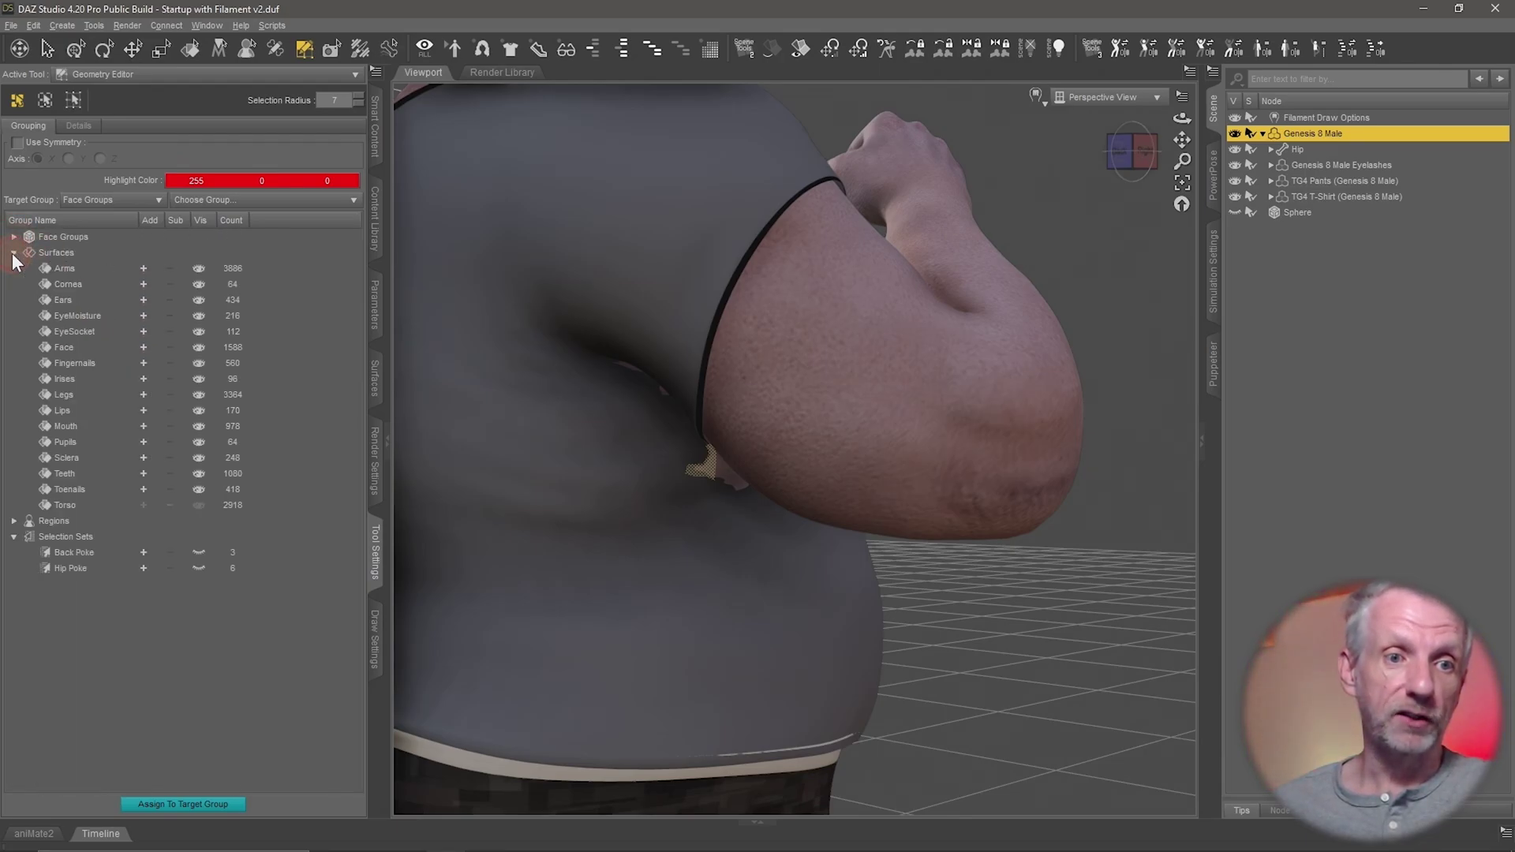
left_click(66, 268)
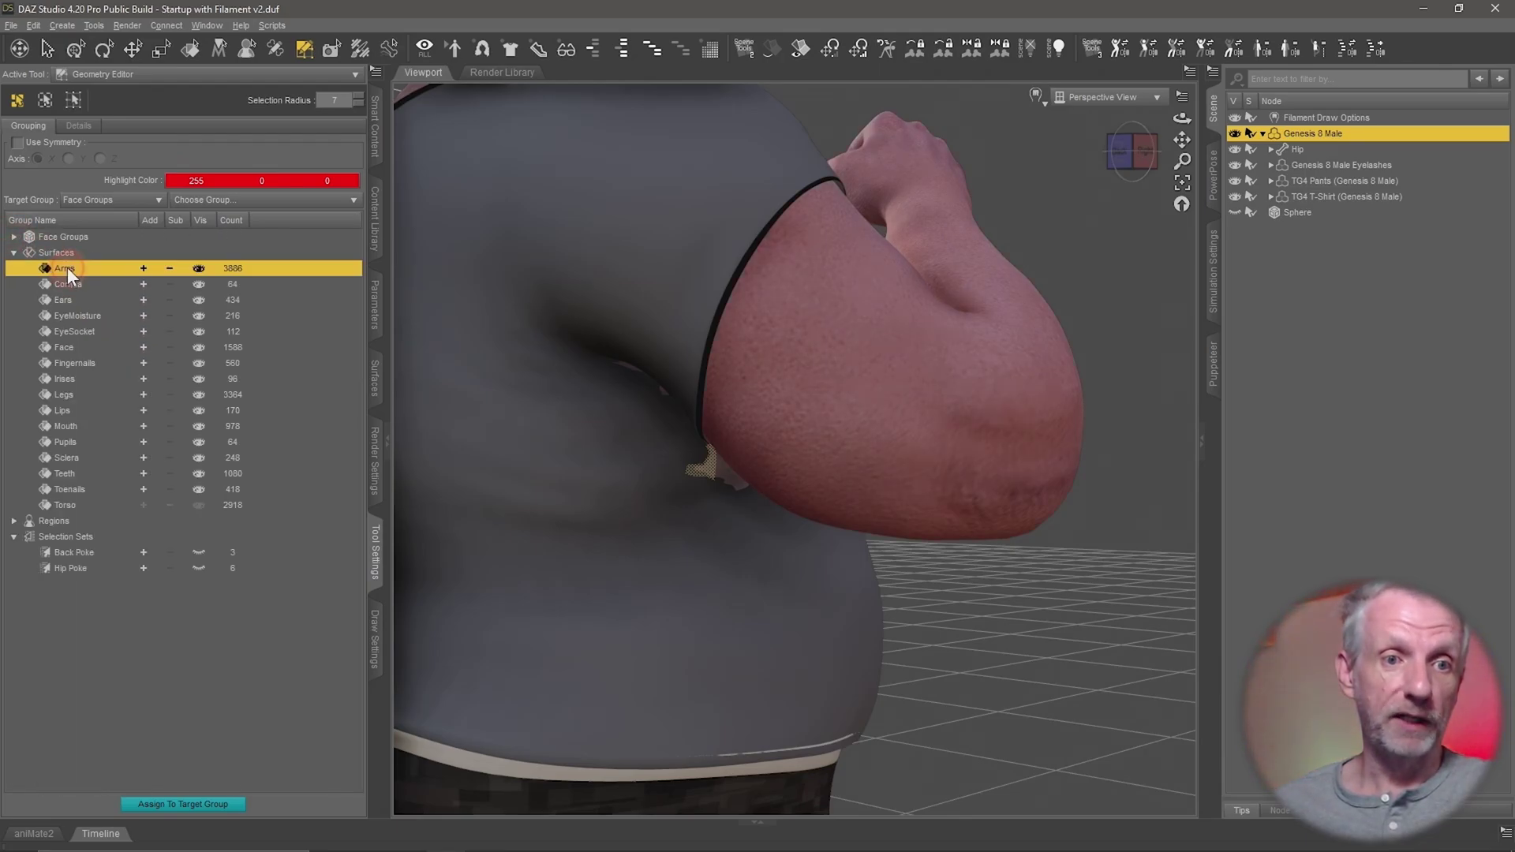
left_click(199, 268)
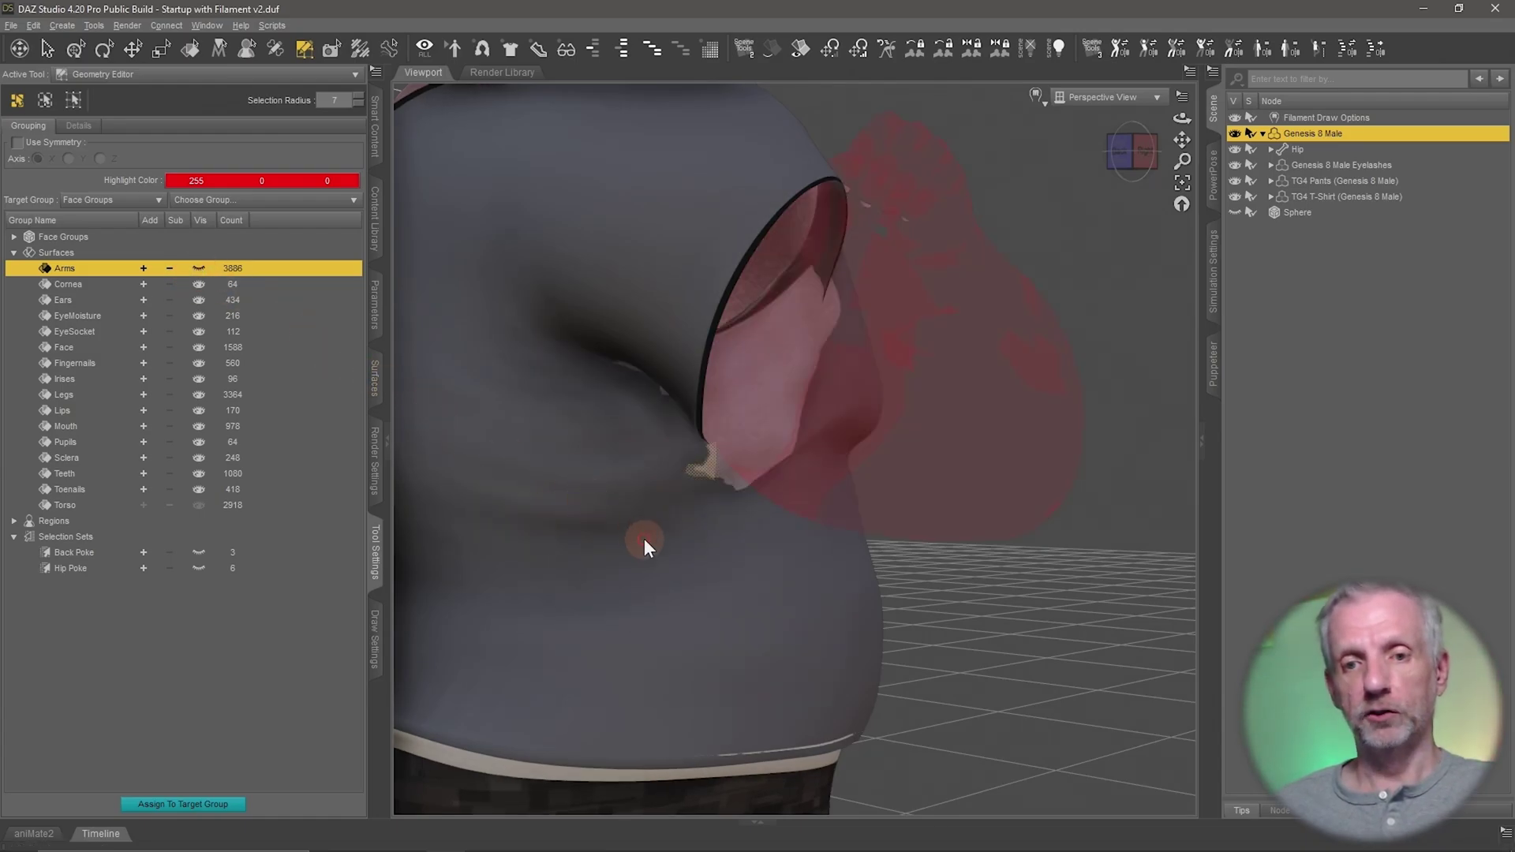
left_click(240, 629)
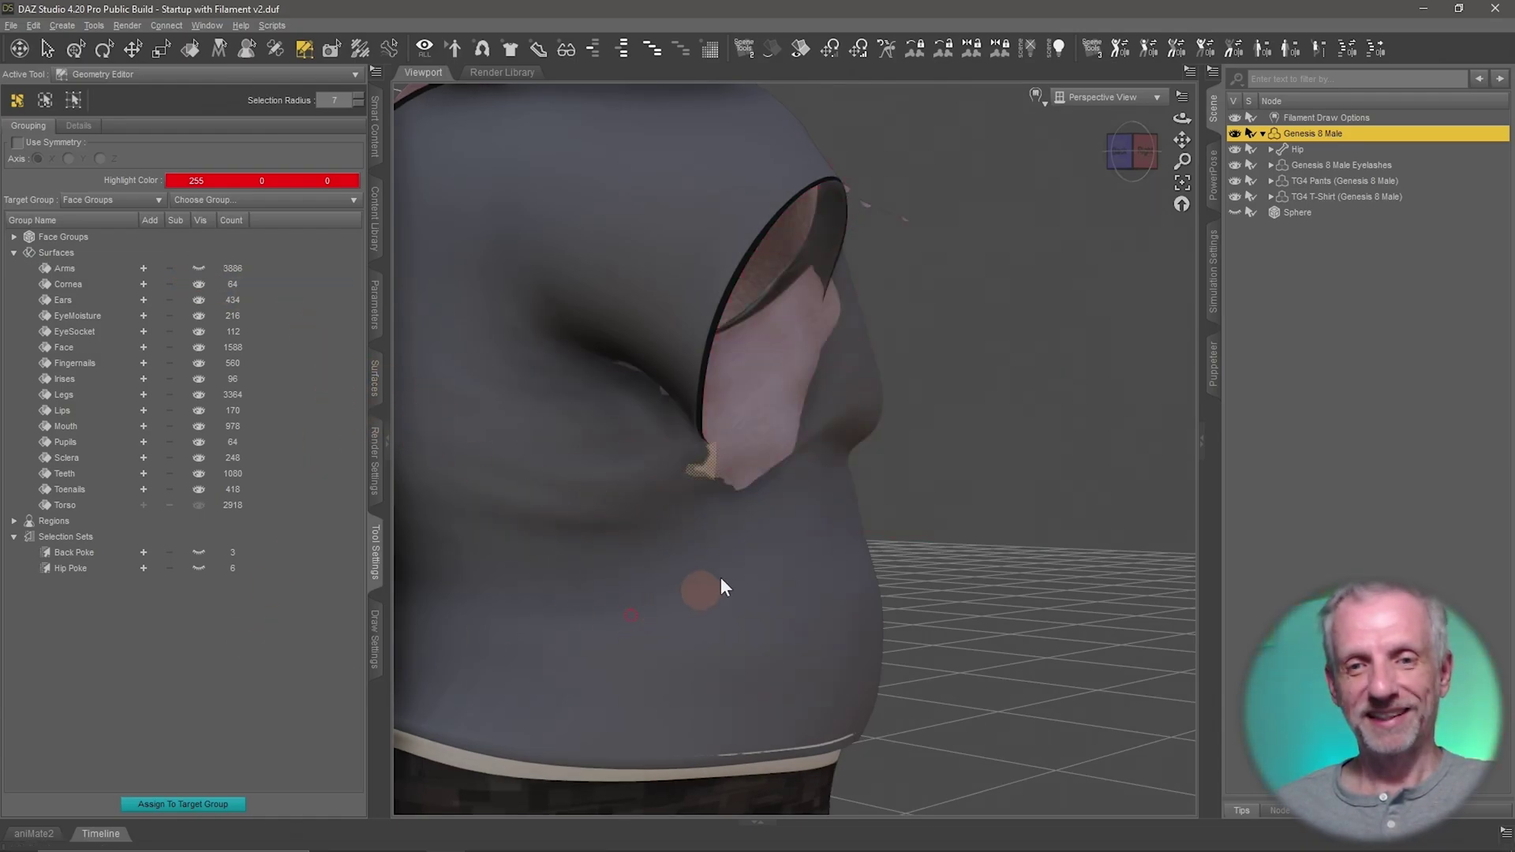
Try selecting the exposed skin polygons below the figure's right armpit by painting over them.
mouse_move(721, 575)
middle_mouse_down()
mouse_move(611, 569)
mouse_move(693, 584)
mouse_move(615, 576)
mouse_move(737, 568)
mouse_move(729, 582)
middle_mouse_up()
mouse_move(710, 467)
middle_mouse_down()
mouse_move(693, 440)
mouse_move(702, 474)
mouse_move(683, 471)
mouse_move(703, 442)
mouse_move(681, 468)
mouse_move(699, 470)
middle_mouse_up()
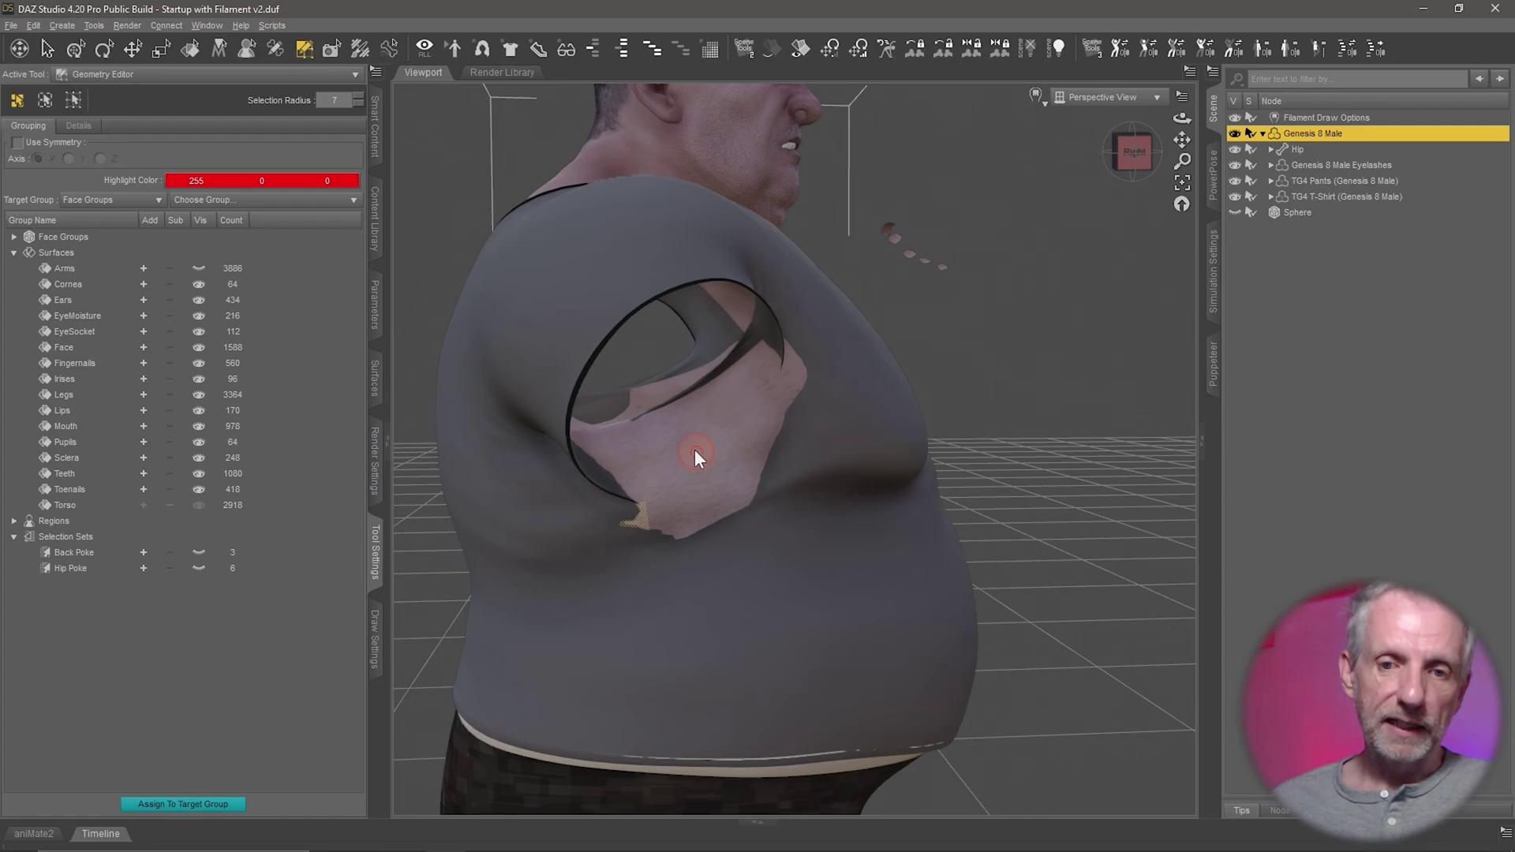
left_click(697, 462)
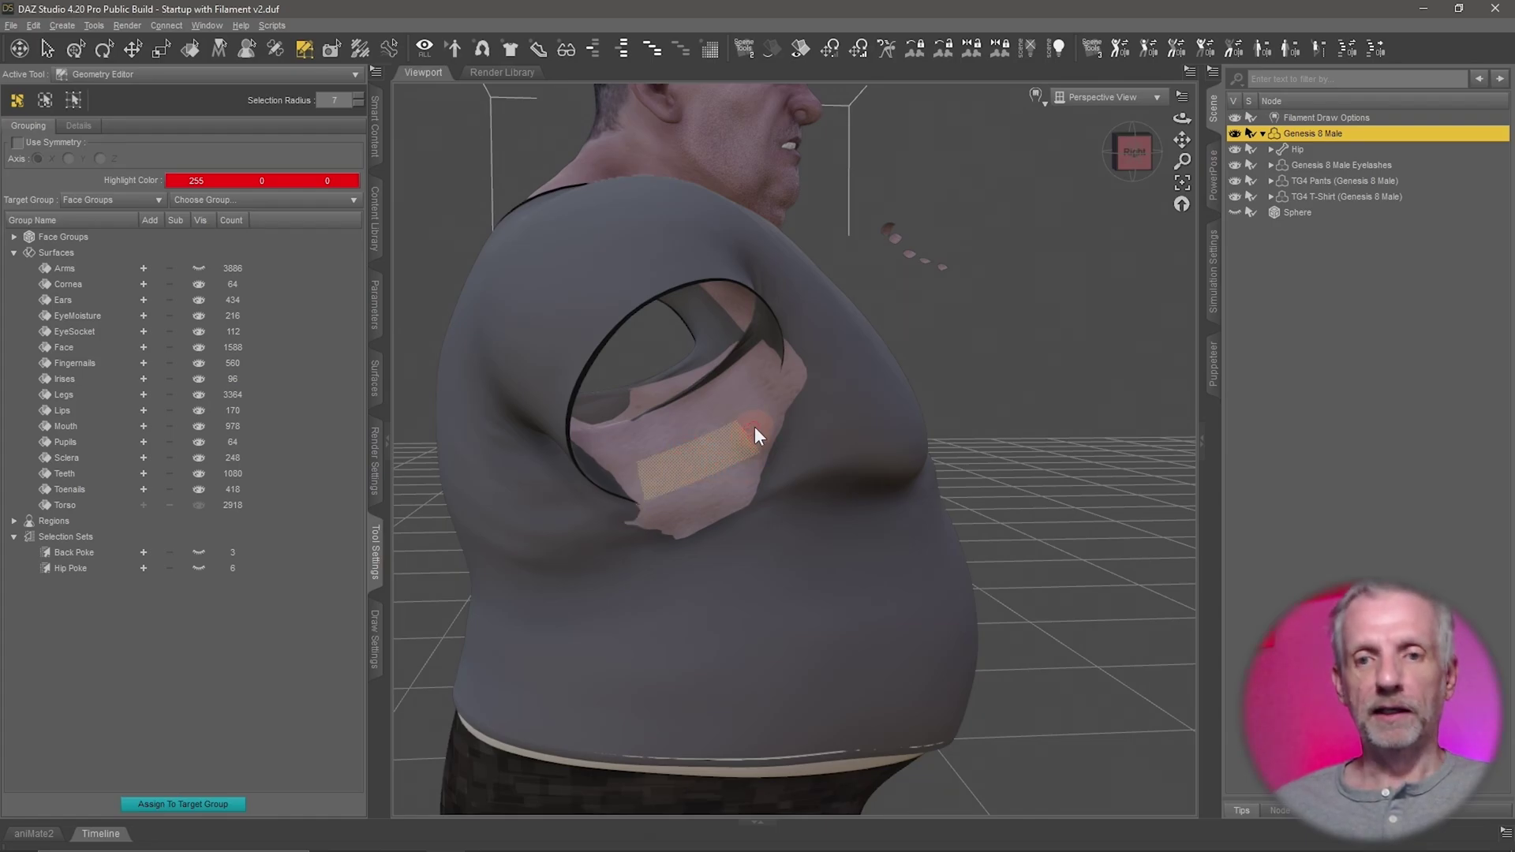
mouse_move(707, 443)
left_mouse_down()
mouse_move(646, 437)
mouse_move(626, 461)
left_mouse_up()
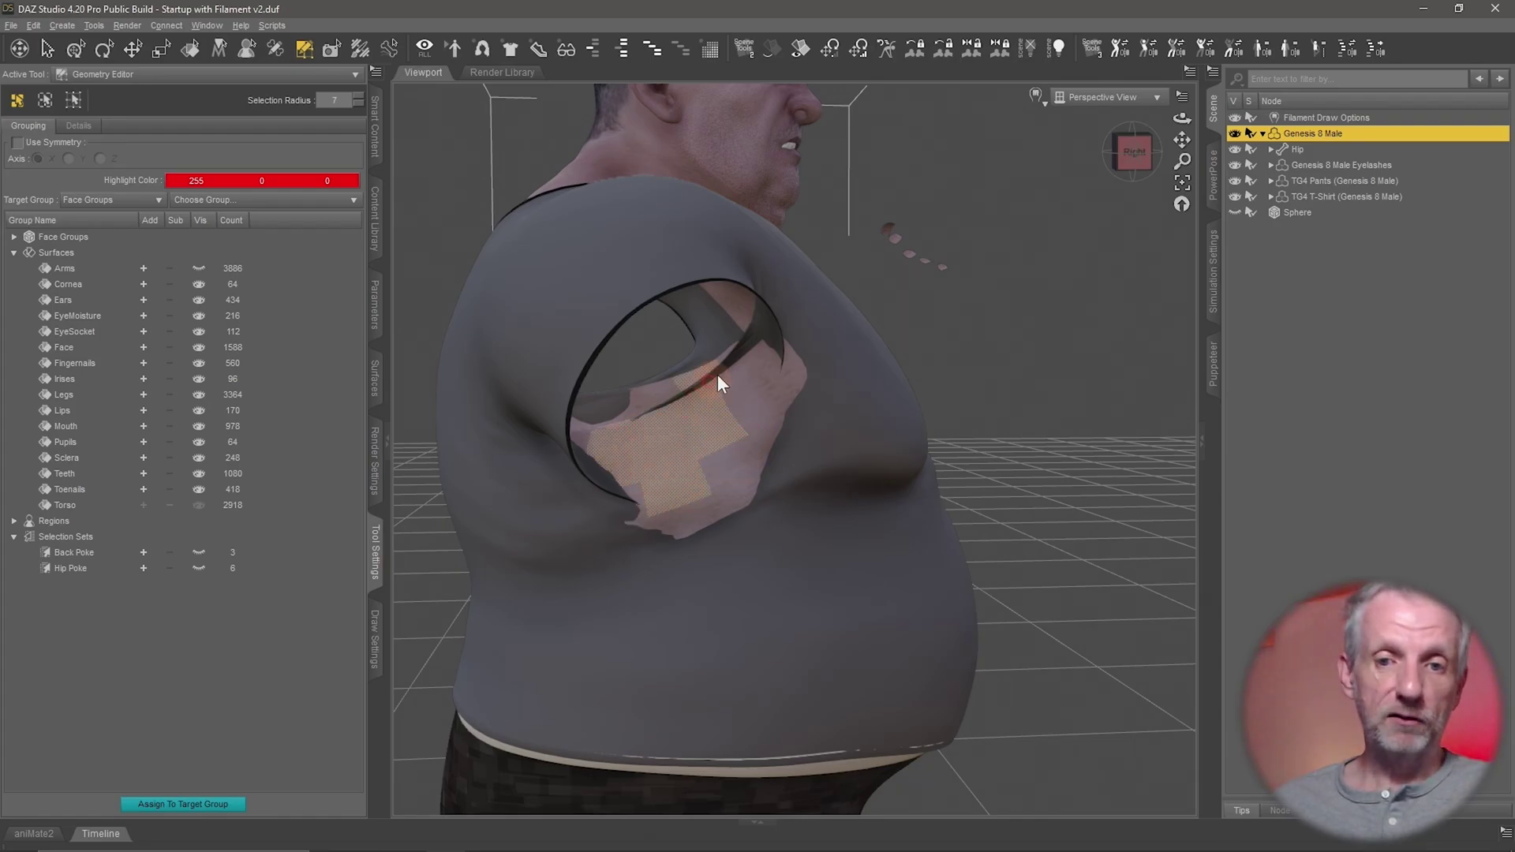
left_click_drag(740, 446, 695, 530)
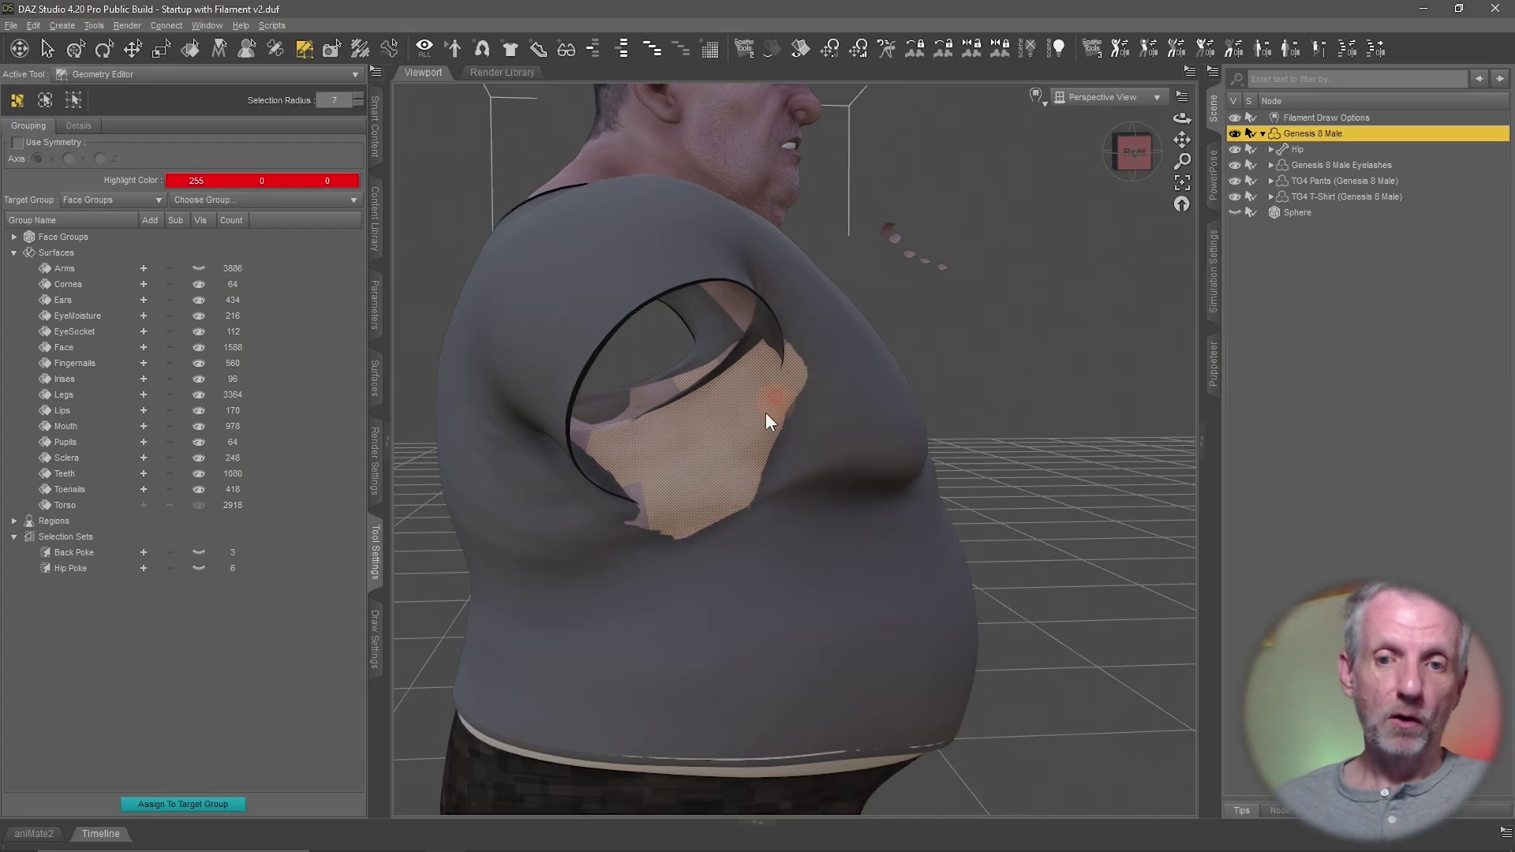
Select a single skin polygon below the right armpit and expand it once with Grow Selection.
left_click(684, 447)
scroll(732, 437, "up", 5)
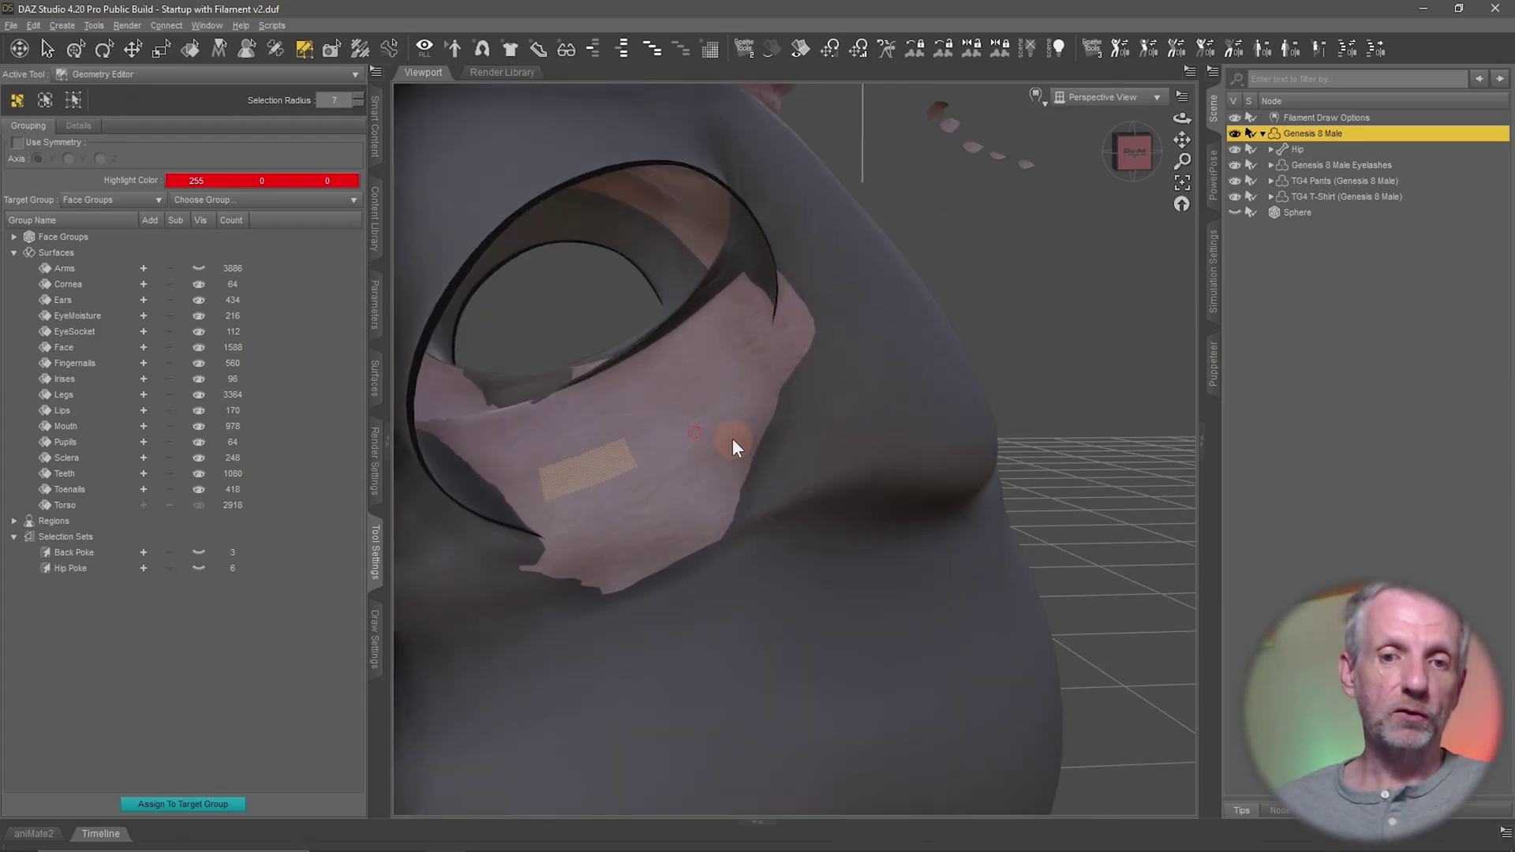
right_click(586, 470)
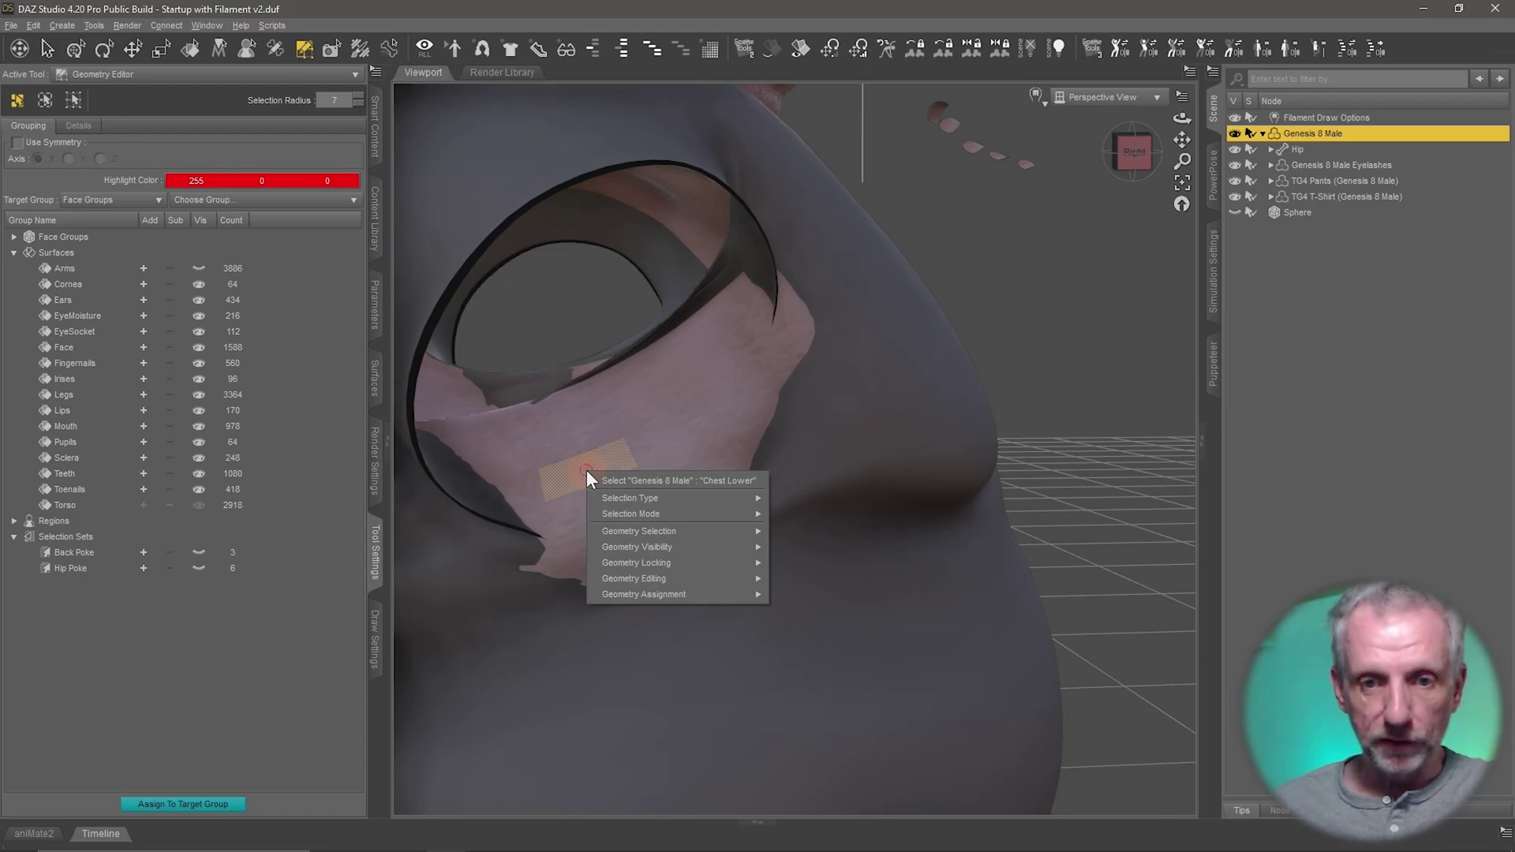
mouse_move(685, 530)
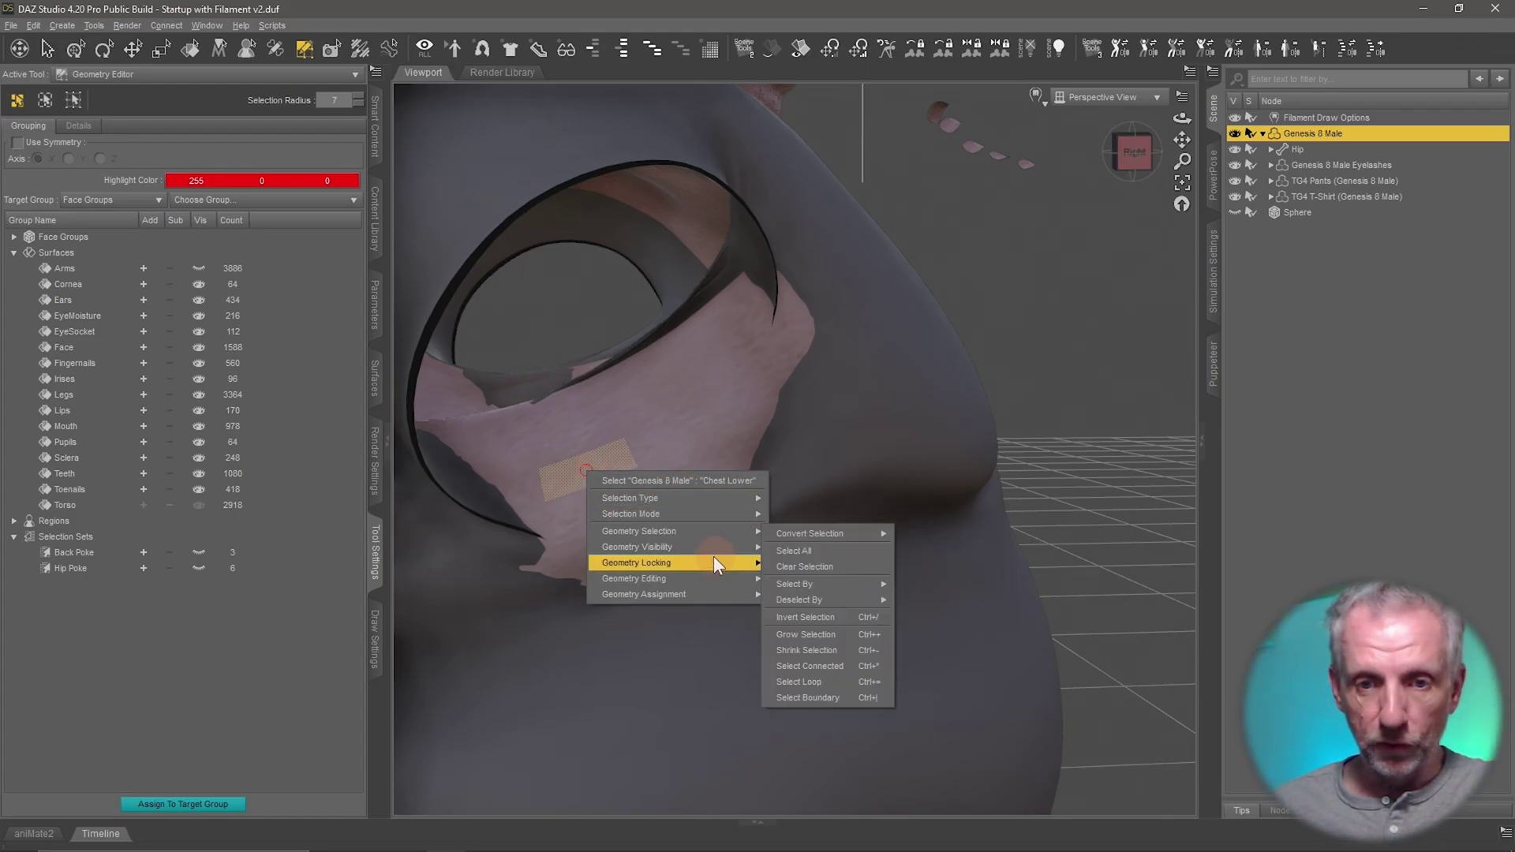
left_click(841, 635)
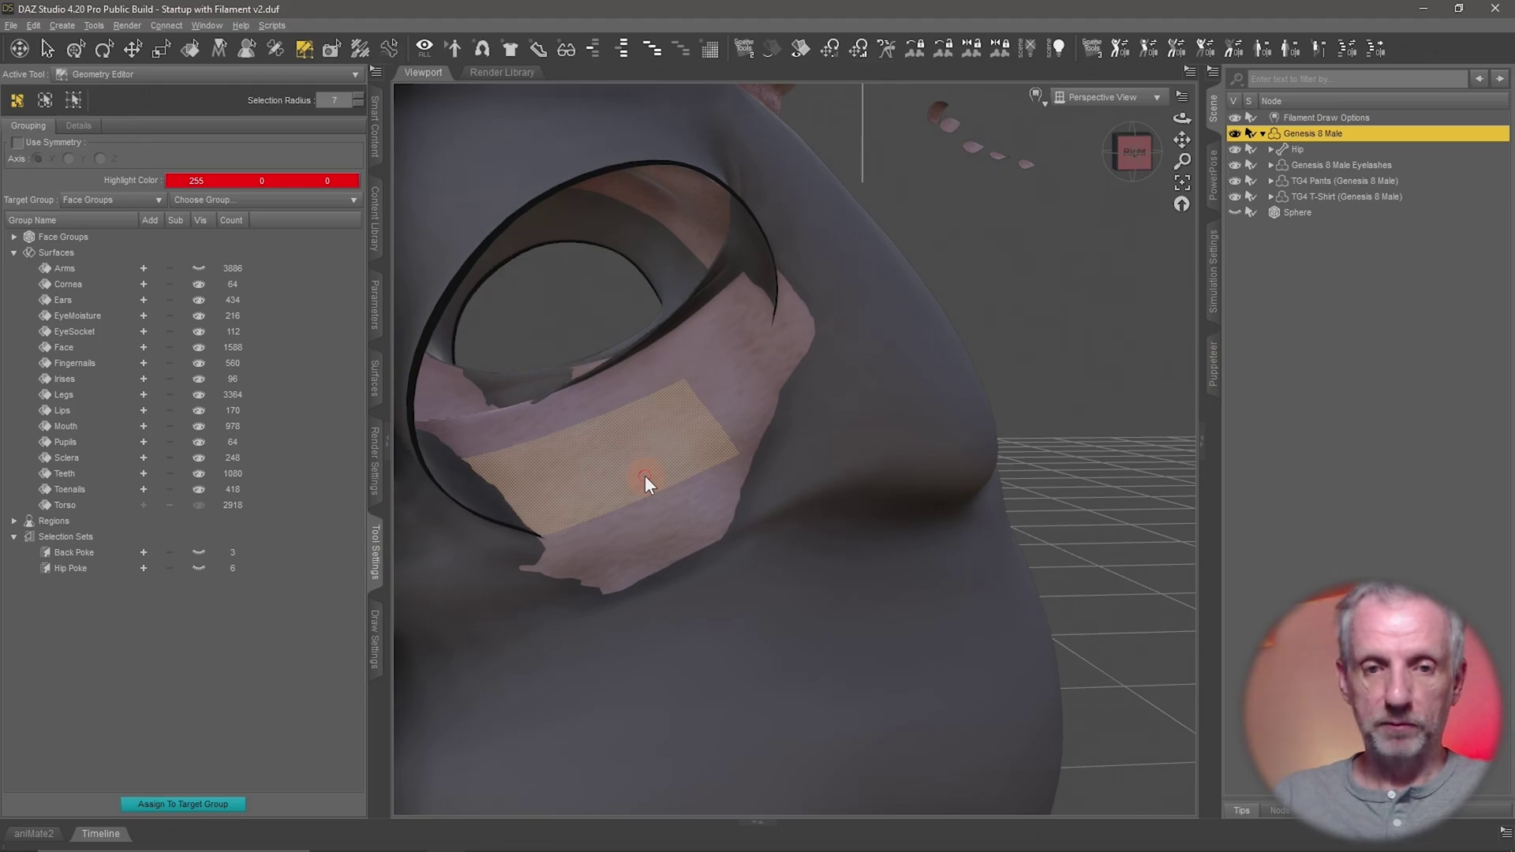
Keep growing the polygon selection until it spreads across the figure's body.
key("ctrl+plus")
key("ctrl+plus")
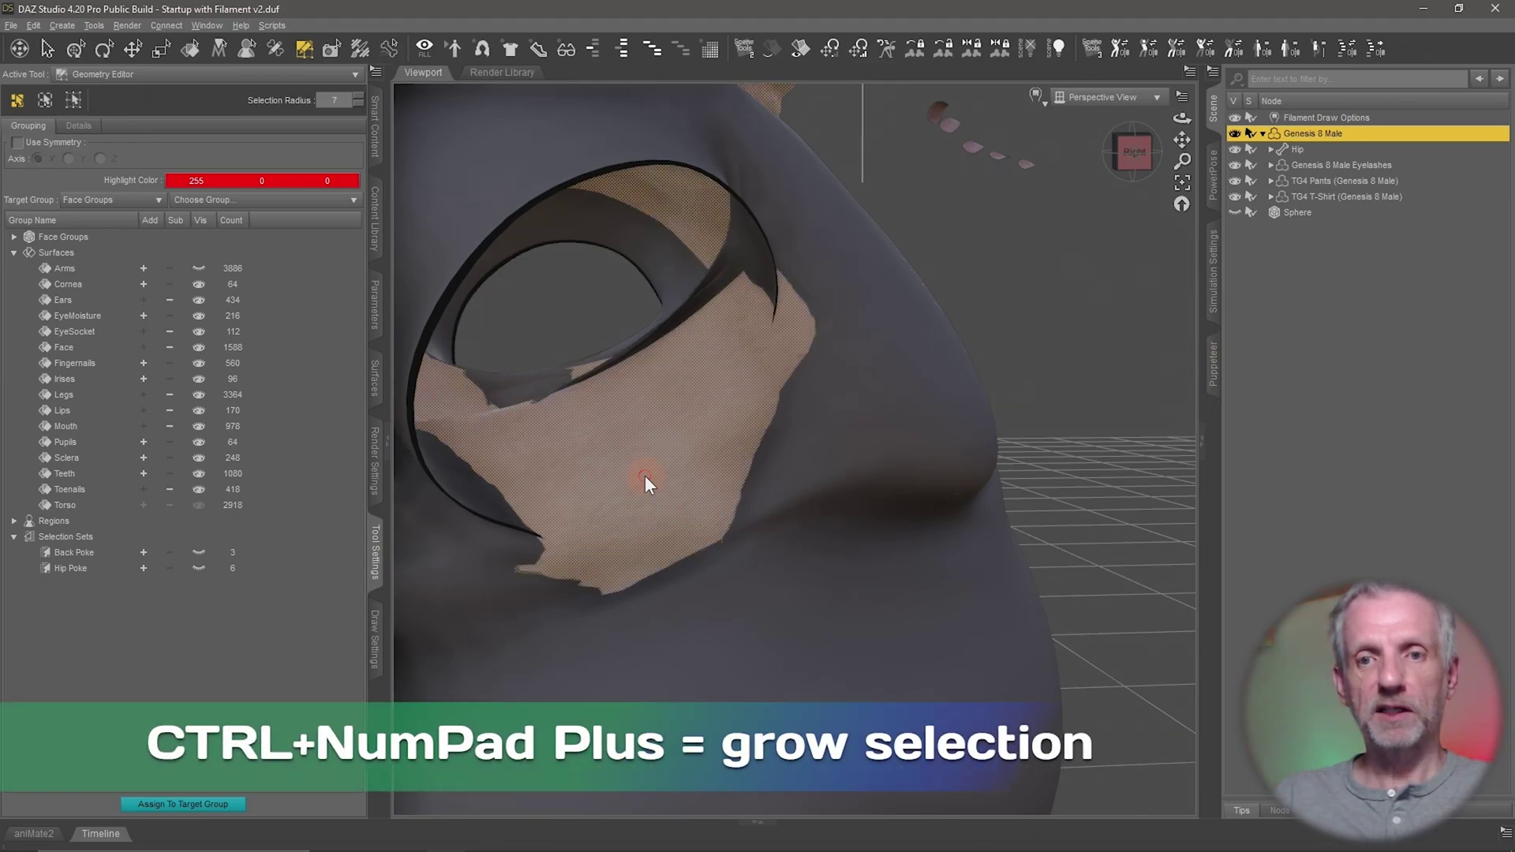
key("ctrl+plus")
key("ctrl+plus")
key("ctrl+plus")
key("ctrl+plus")
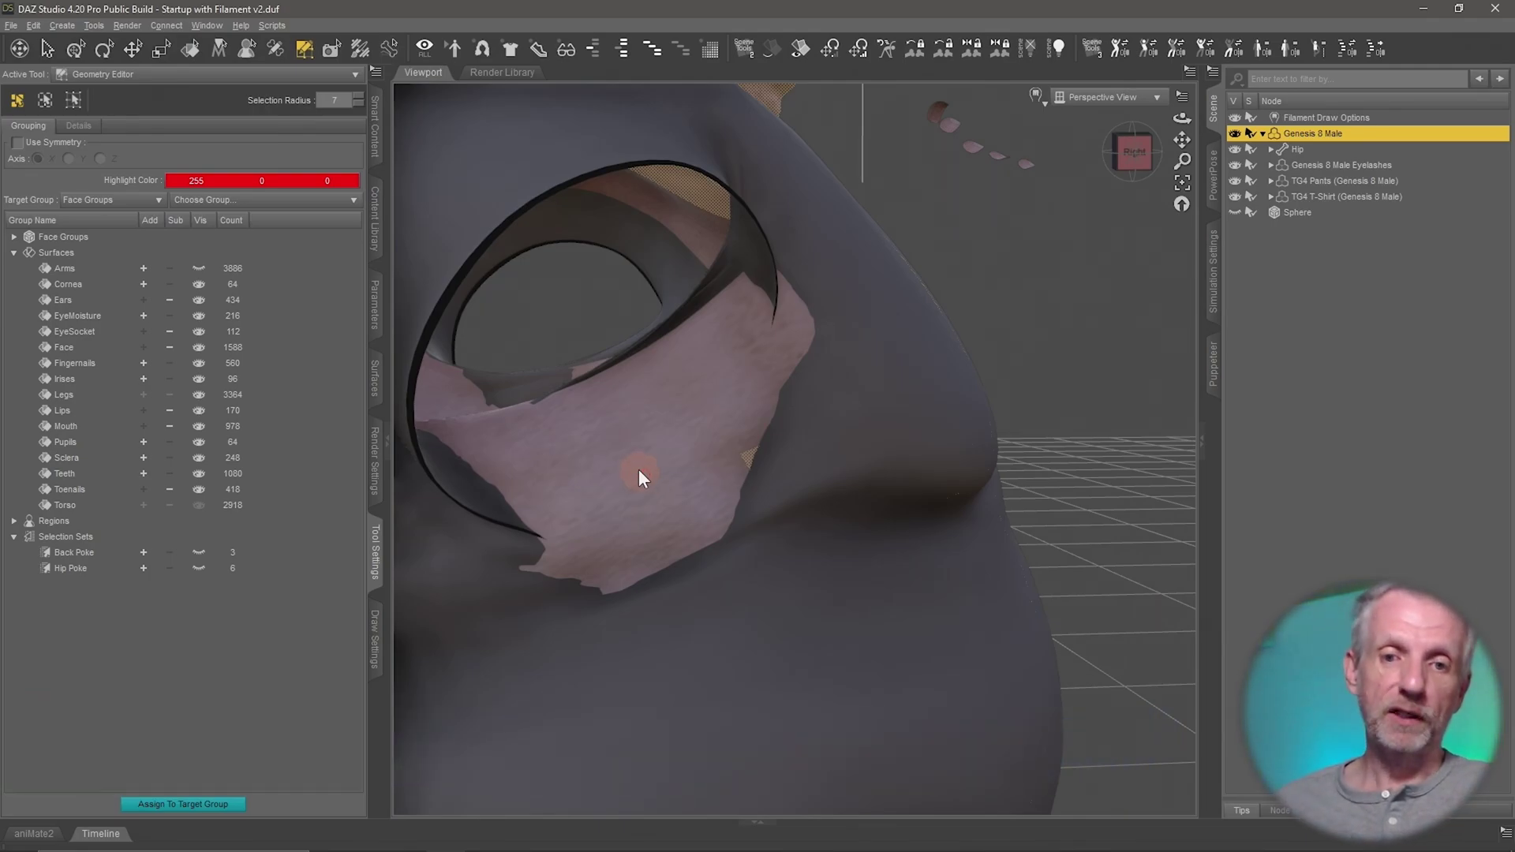
Select one skin polygon below the right armpit and grow the selection four times to cover the exposed area.
left_click(631, 467)
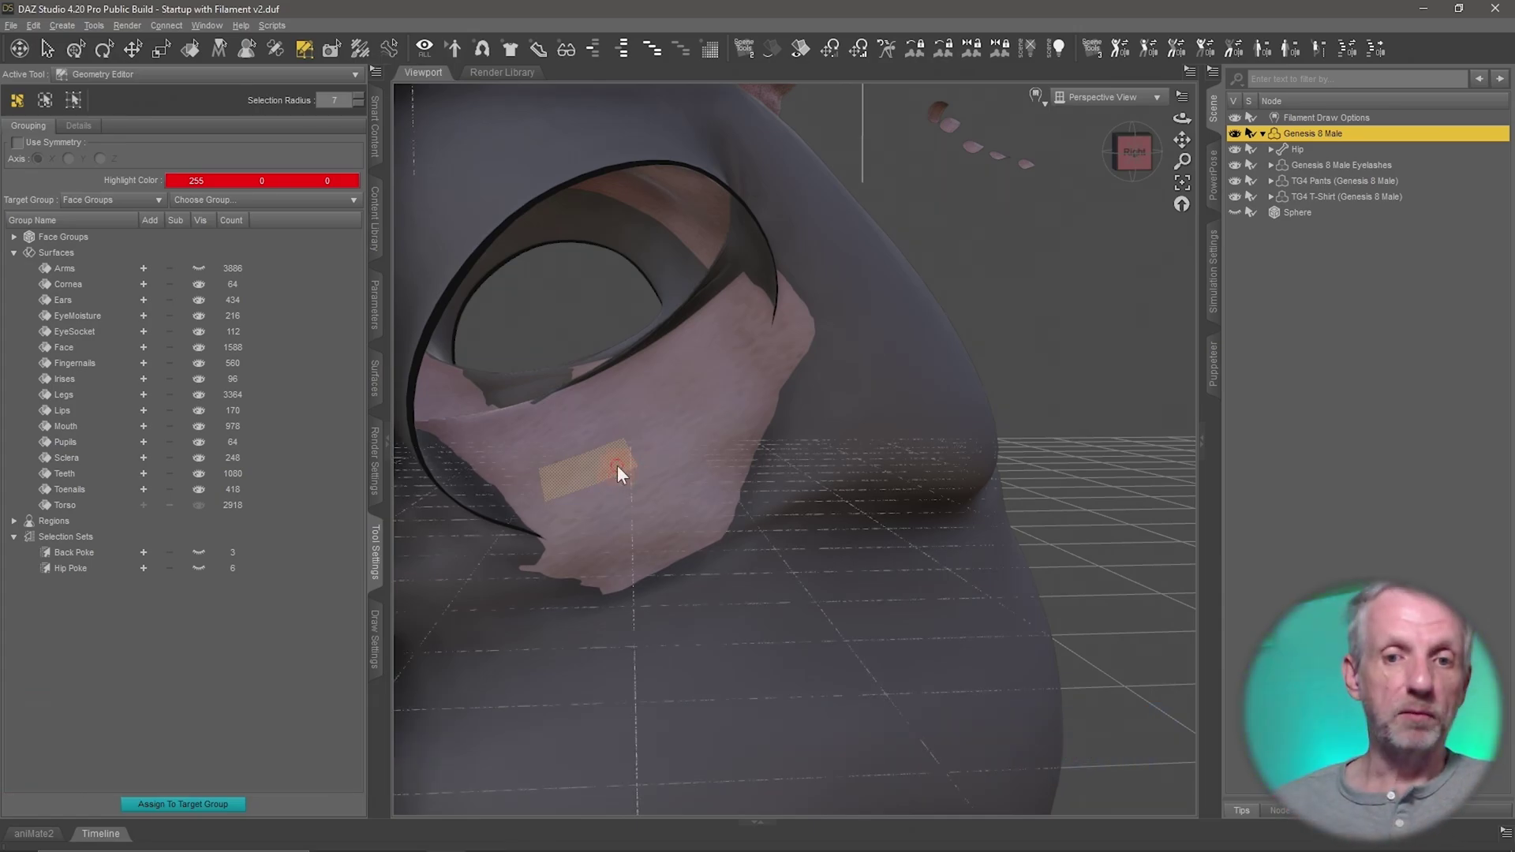
key("ctrl+KP_Add")
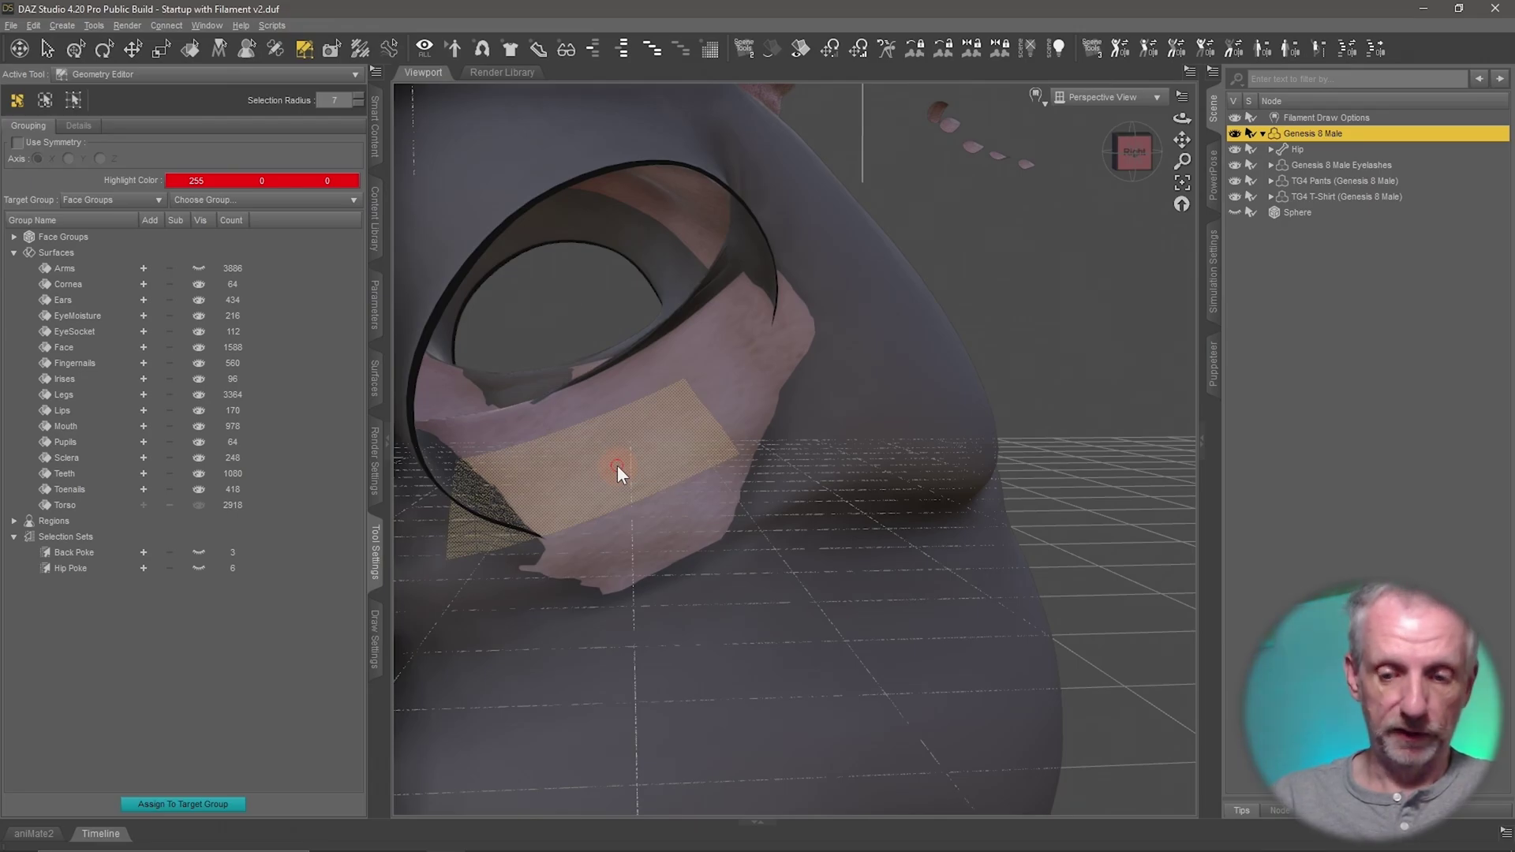
key("ctrl+KP_Add")
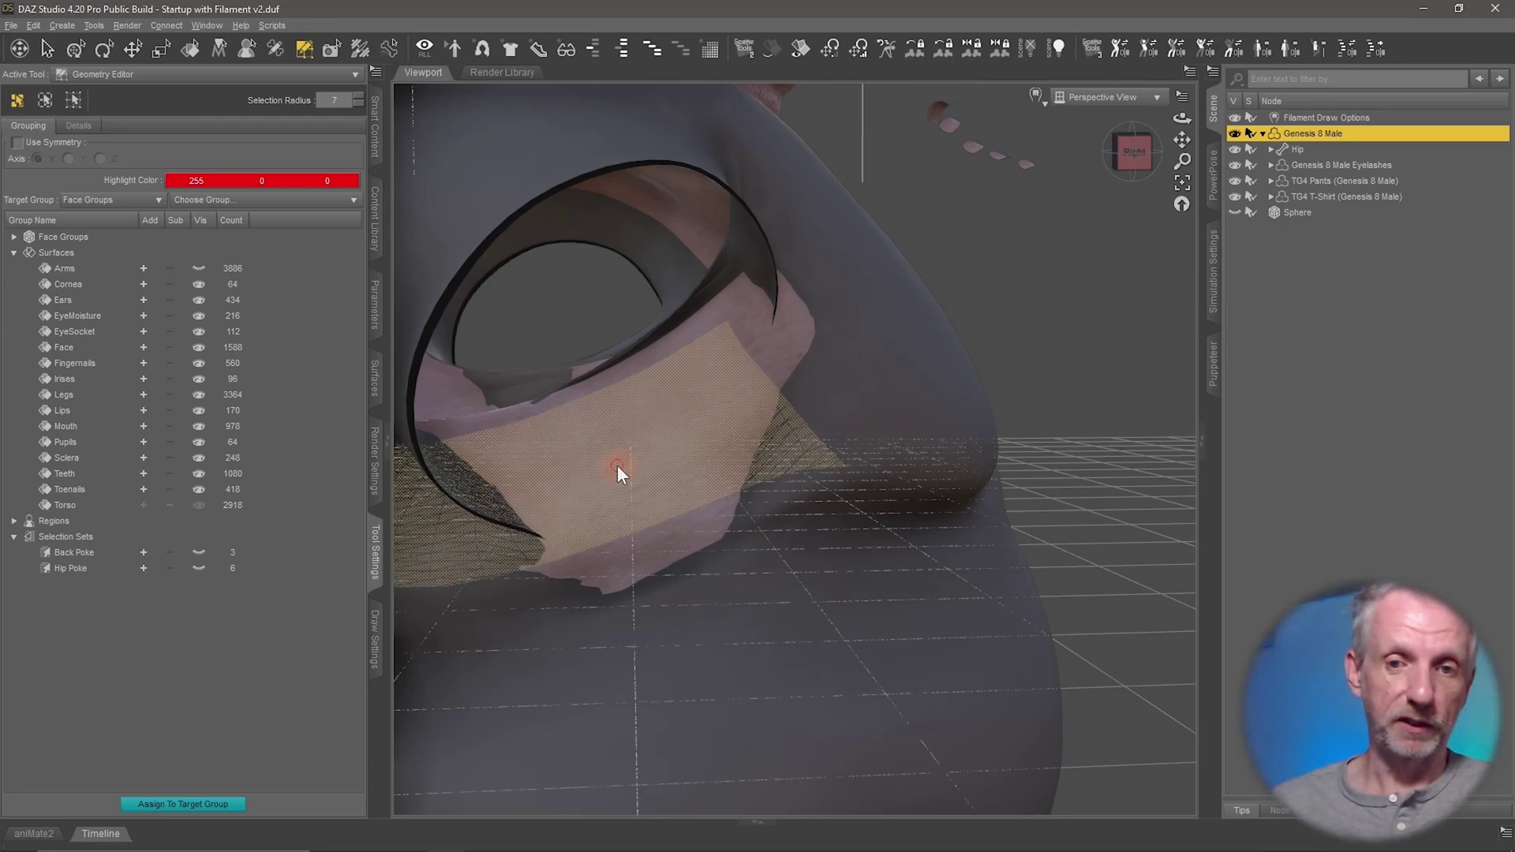
key("ctrl+KP_Add")
key("ctrl+KP_Add")
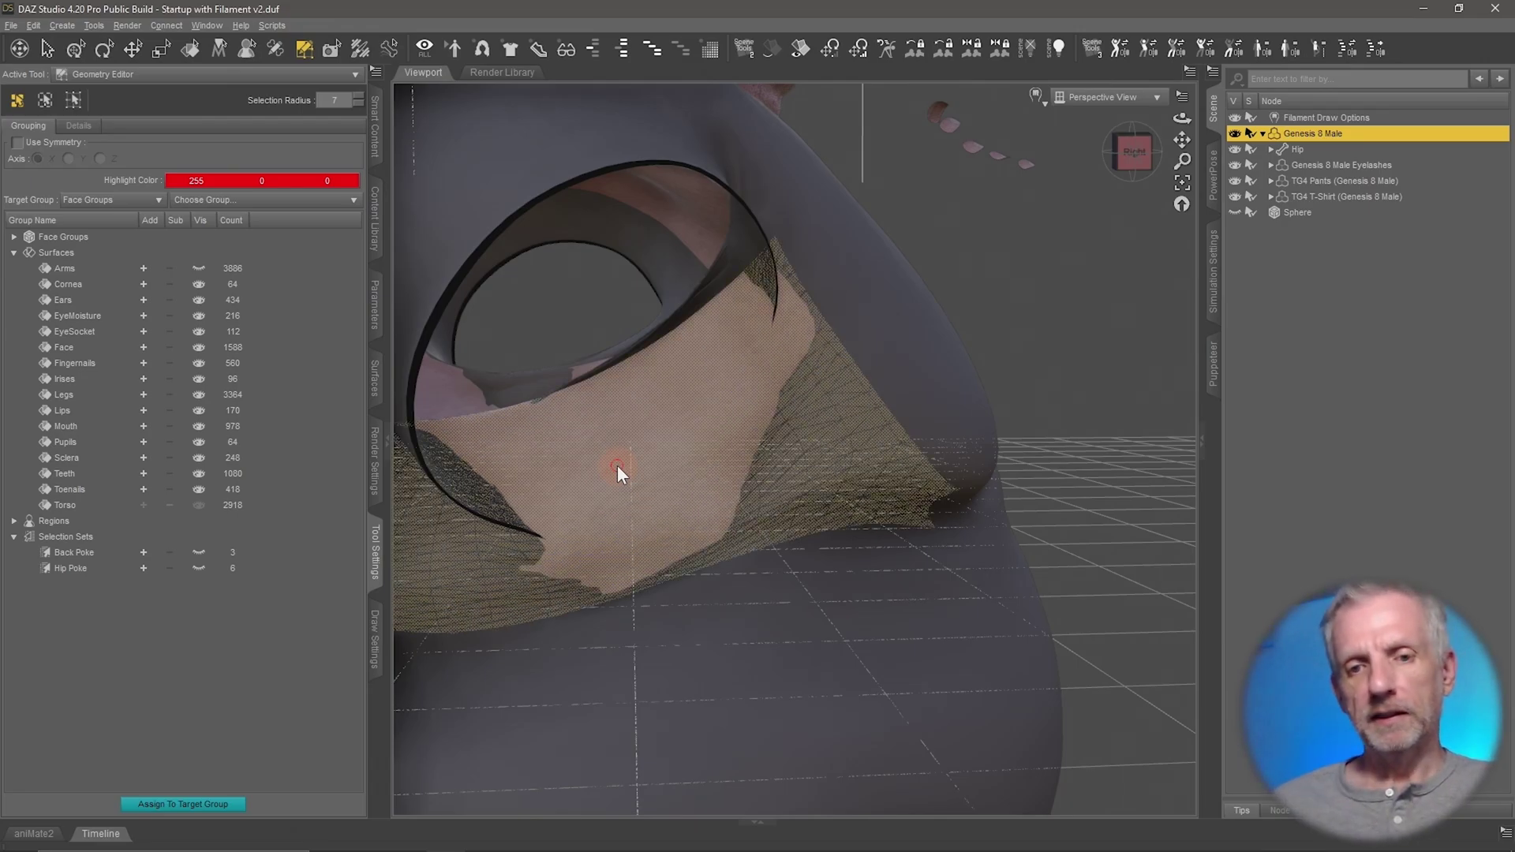
Create a selection set named "Right Under Arm Poke" from the selected polygons.
middle_click_drag(703, 613, 693, 582)
scroll(703, 611, "up", 5)
scroll(703, 609, "down", 6)
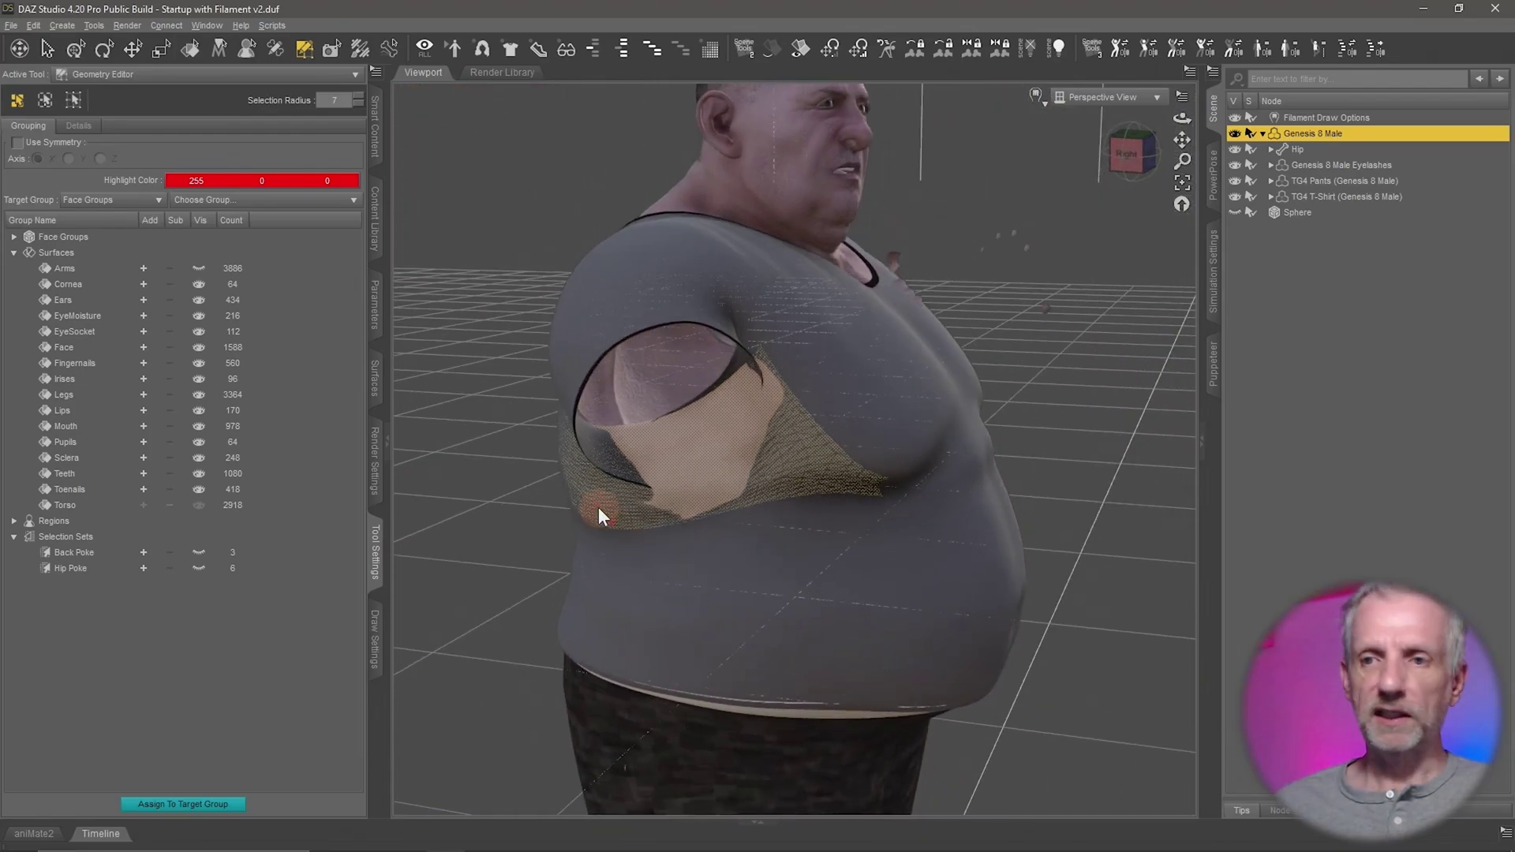
left_click(86, 536)
right_click(87, 536)
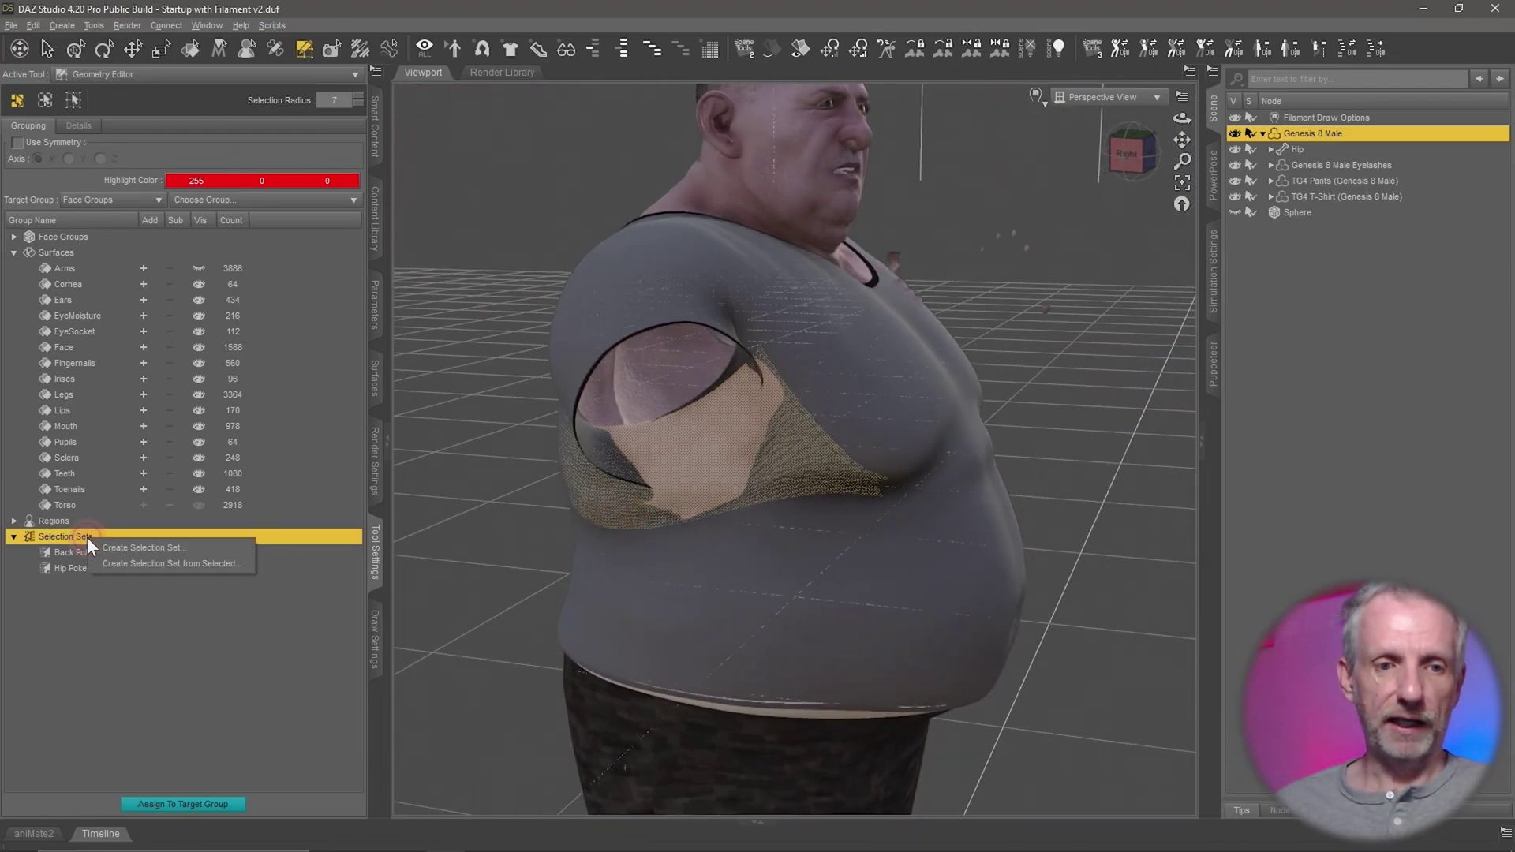
left_click(145, 565)
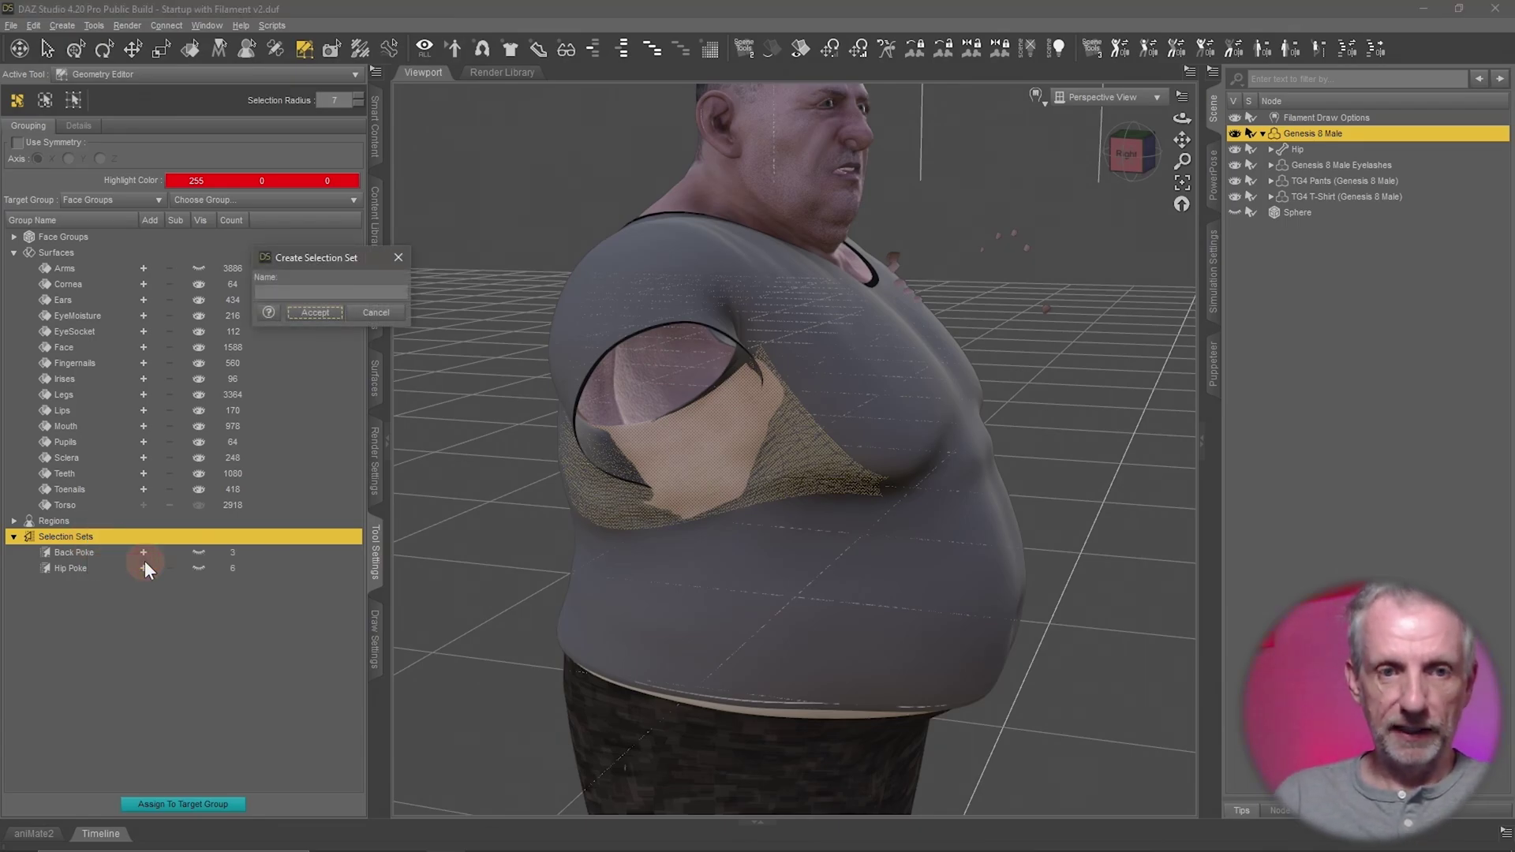
left_click(344, 289)
type("Right Under Arm Po")
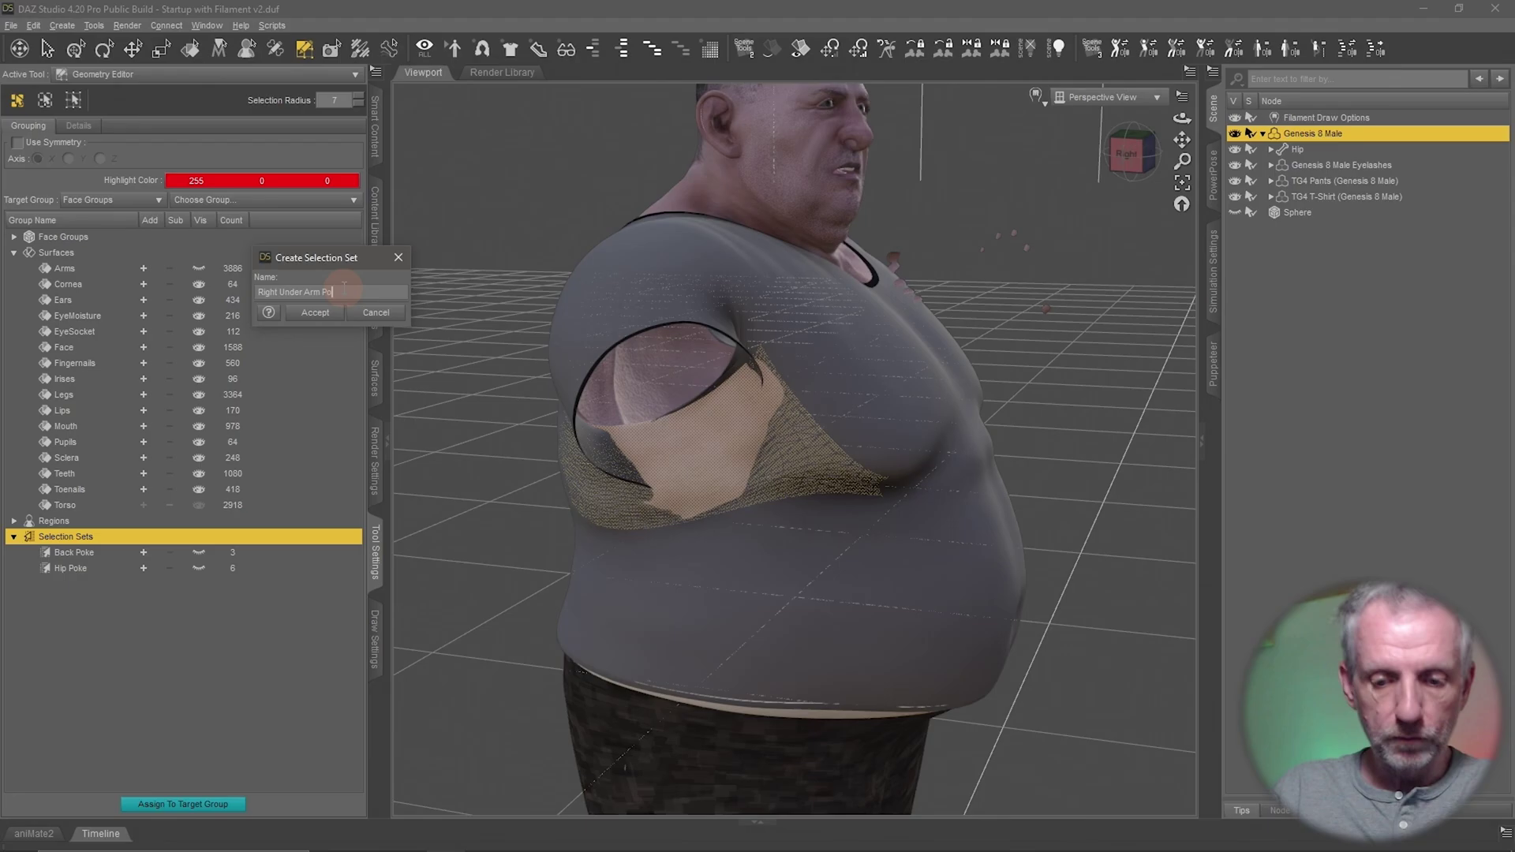
key("Return")
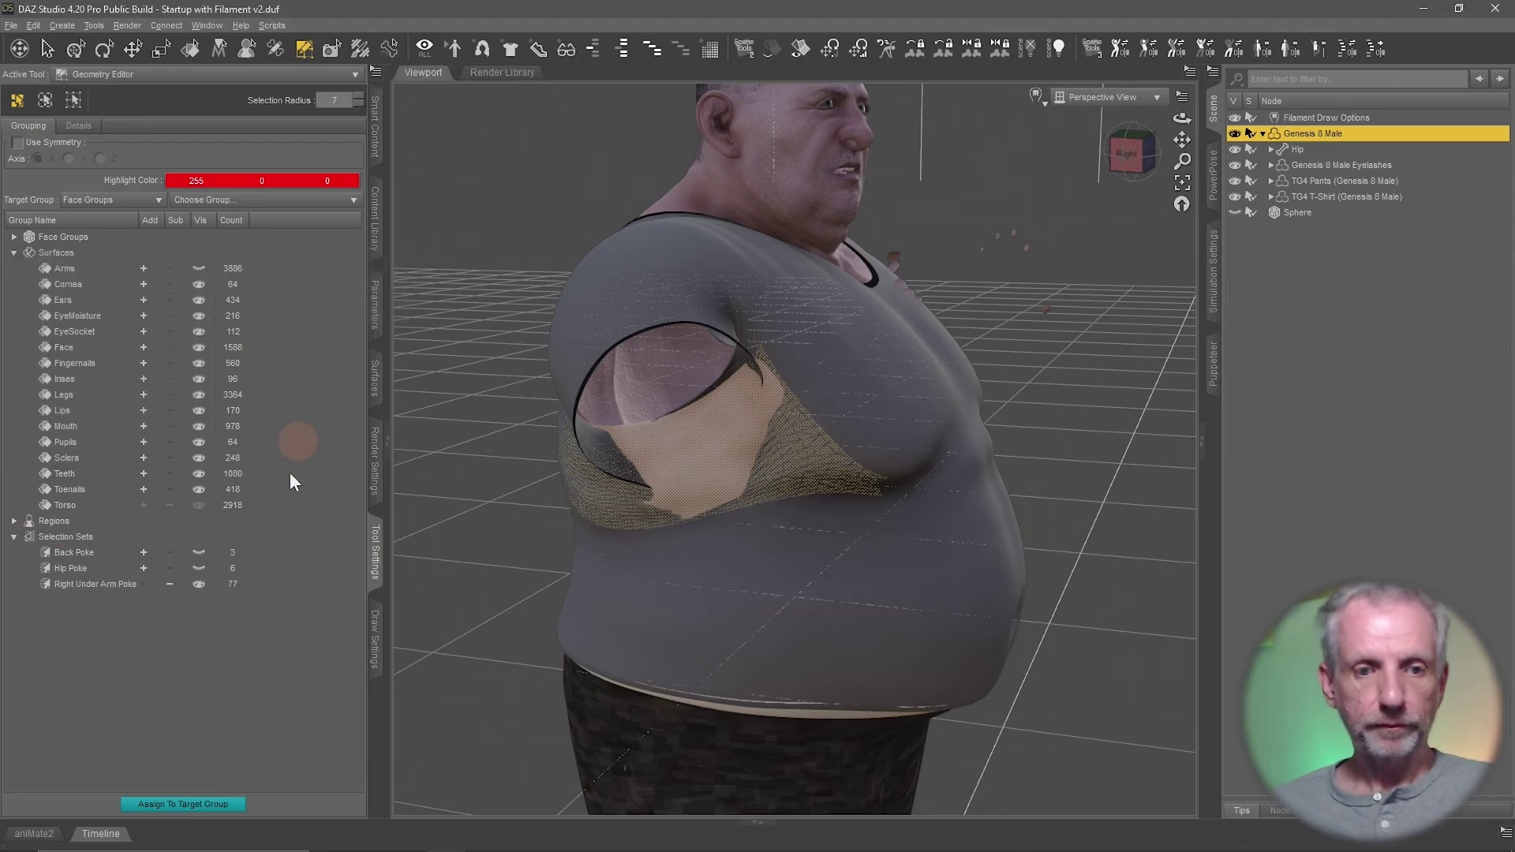
Hide the Right Under Arm Poke selection set, make the Arms surface visible again and inspect the figure.
left_click(202, 585)
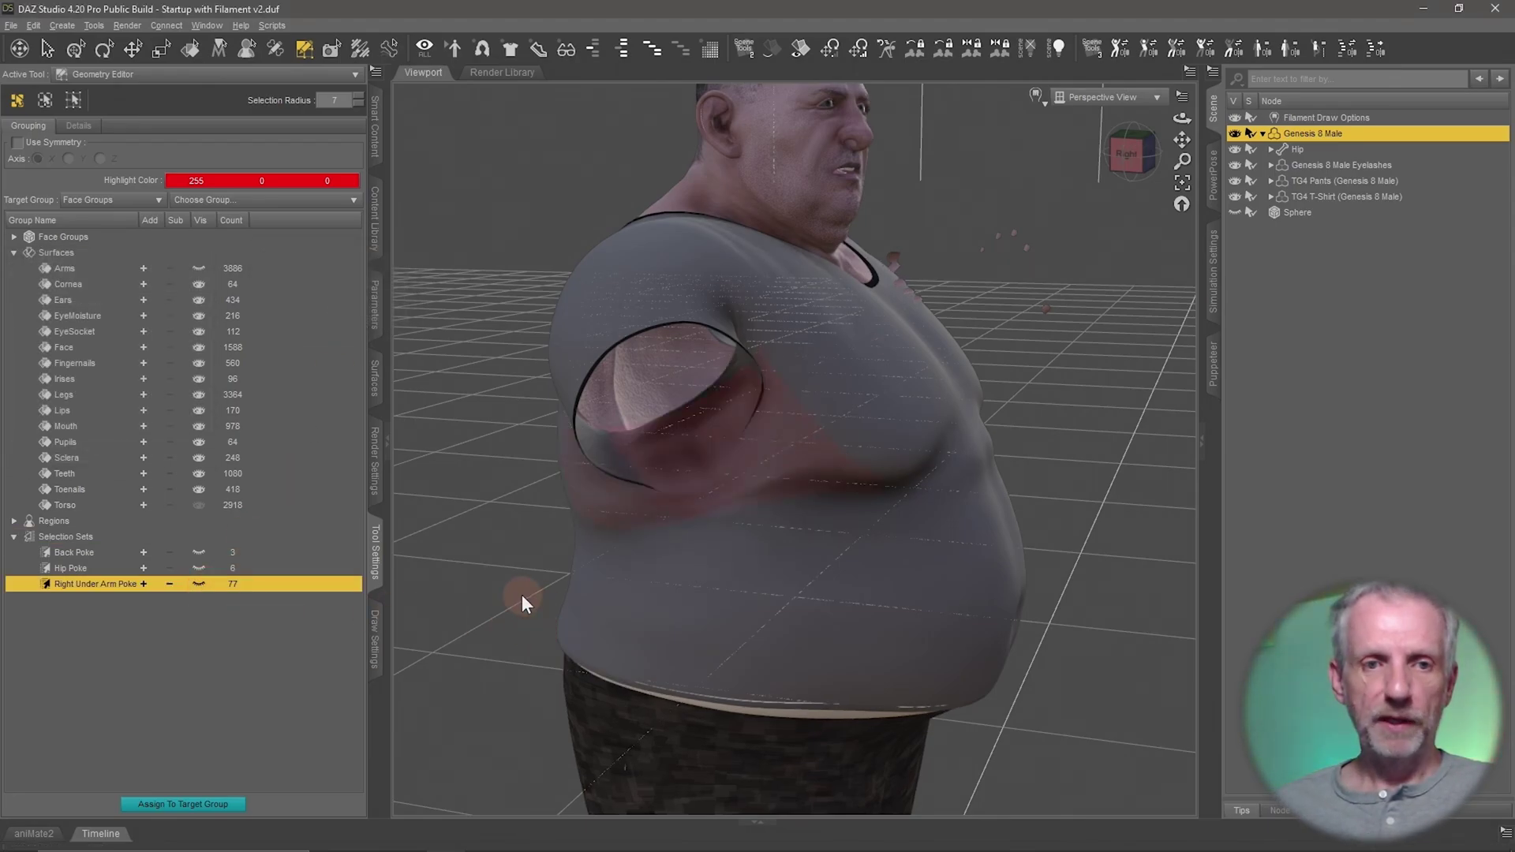
left_click(199, 268)
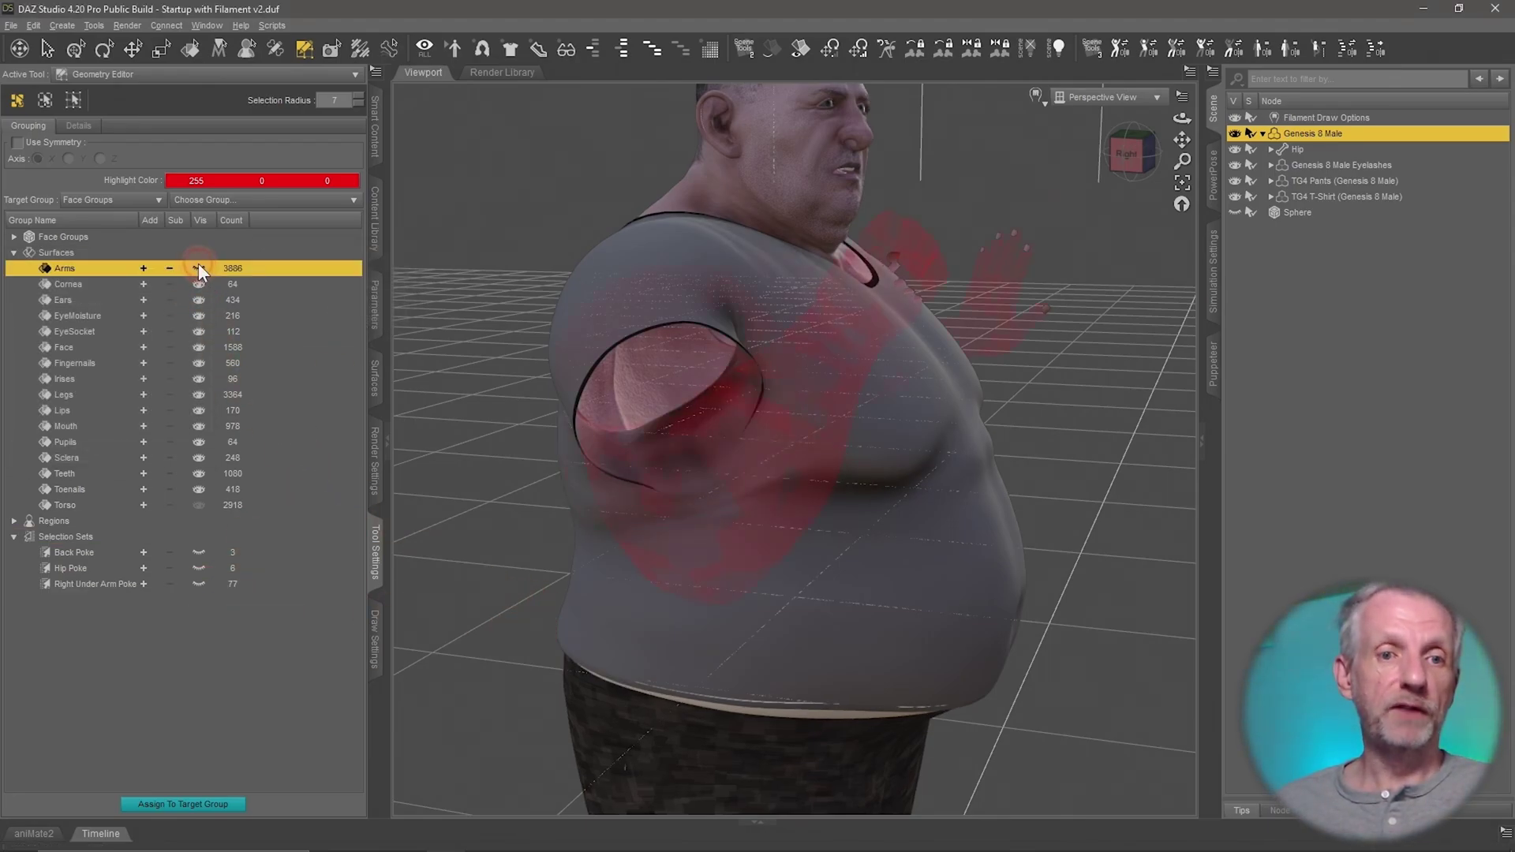
left_click(574, 459)
middle_click_drag(576, 460, 559, 458)
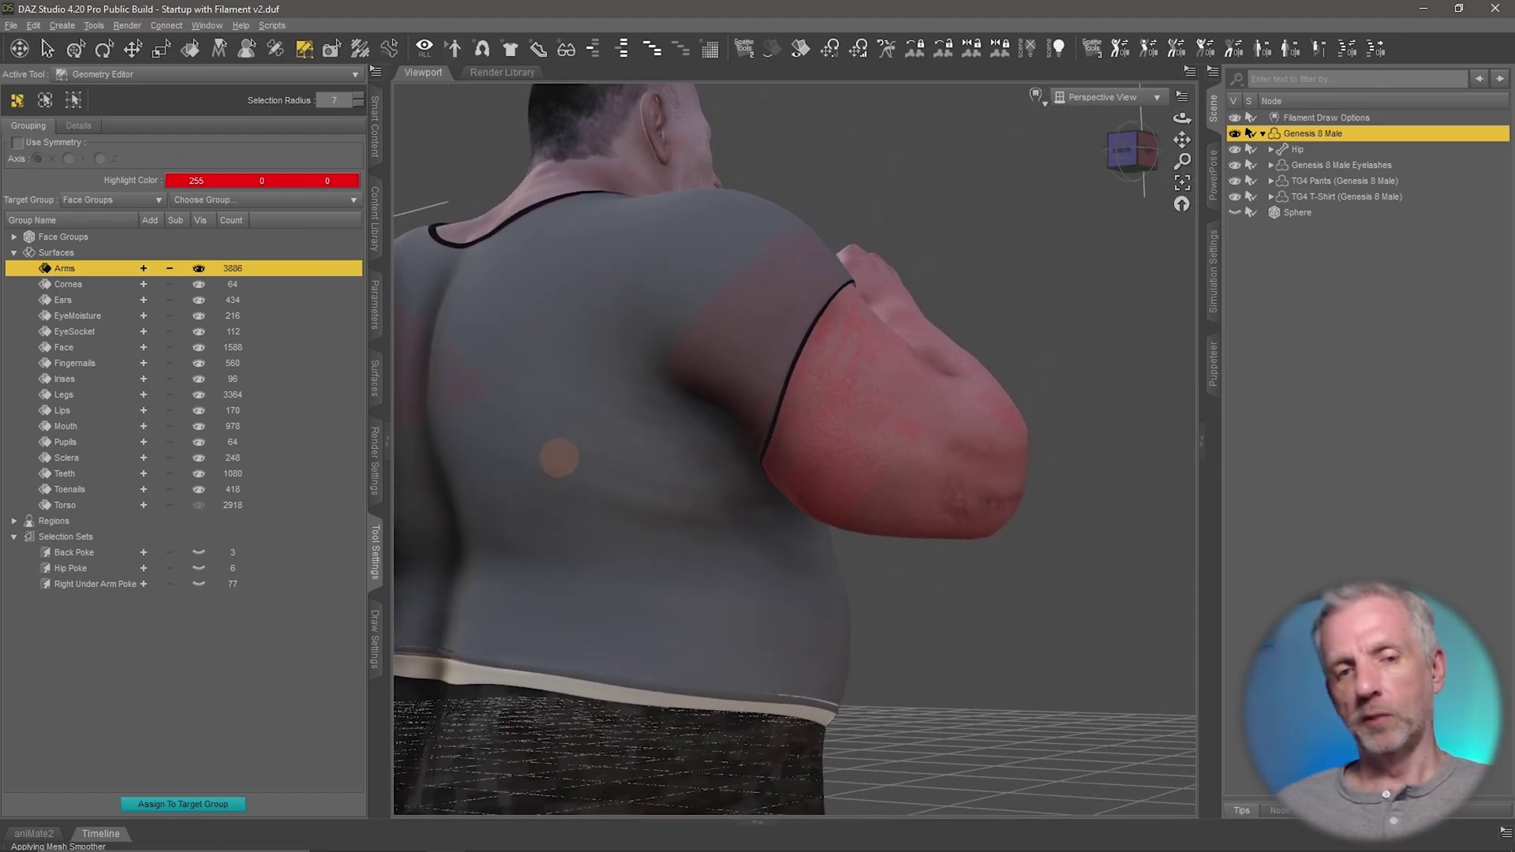
left_click(249, 664)
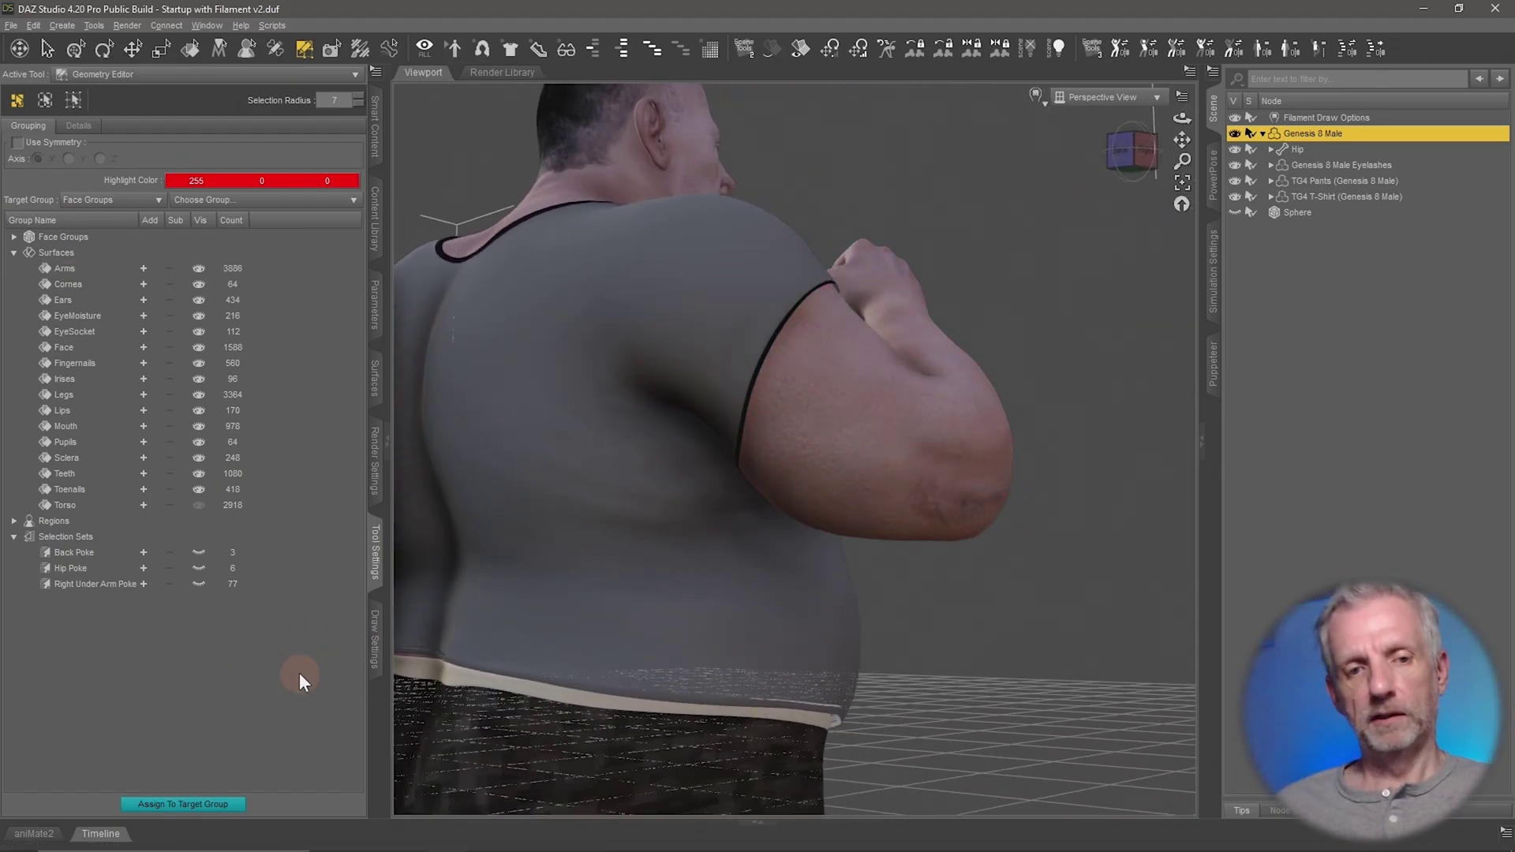
middle_click_drag(727, 568, 713, 537)
scroll(725, 565, "down", 2)
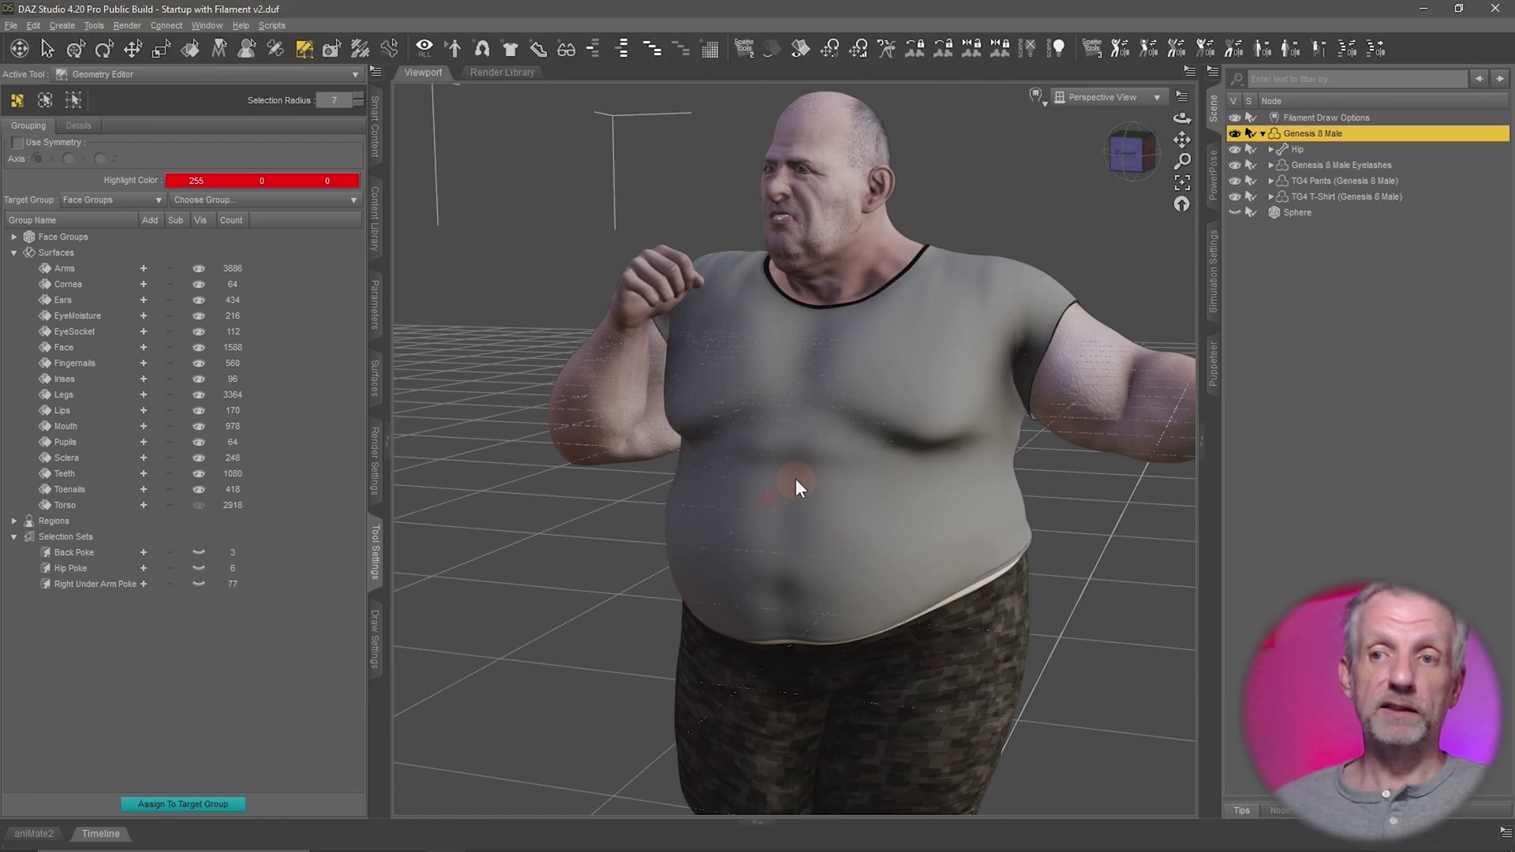
middle_click_drag(835, 375, 756, 401)
scroll(784, 381, "up", 3)
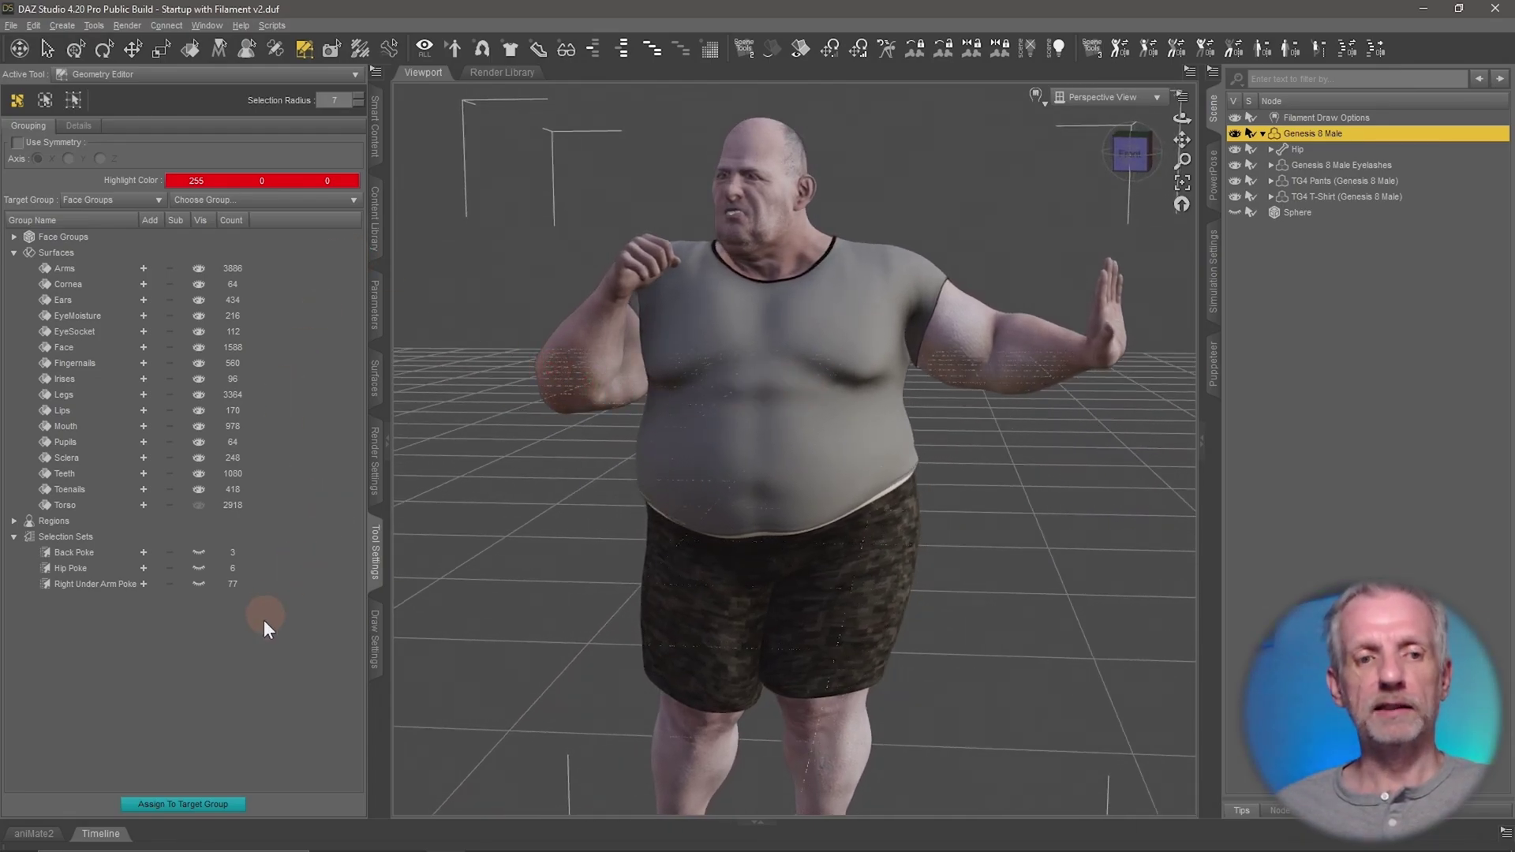
Make the hidden Sphere visible, select it in the scene and frame it in the viewport.
middle_click_drag(795, 412, 814, 399)
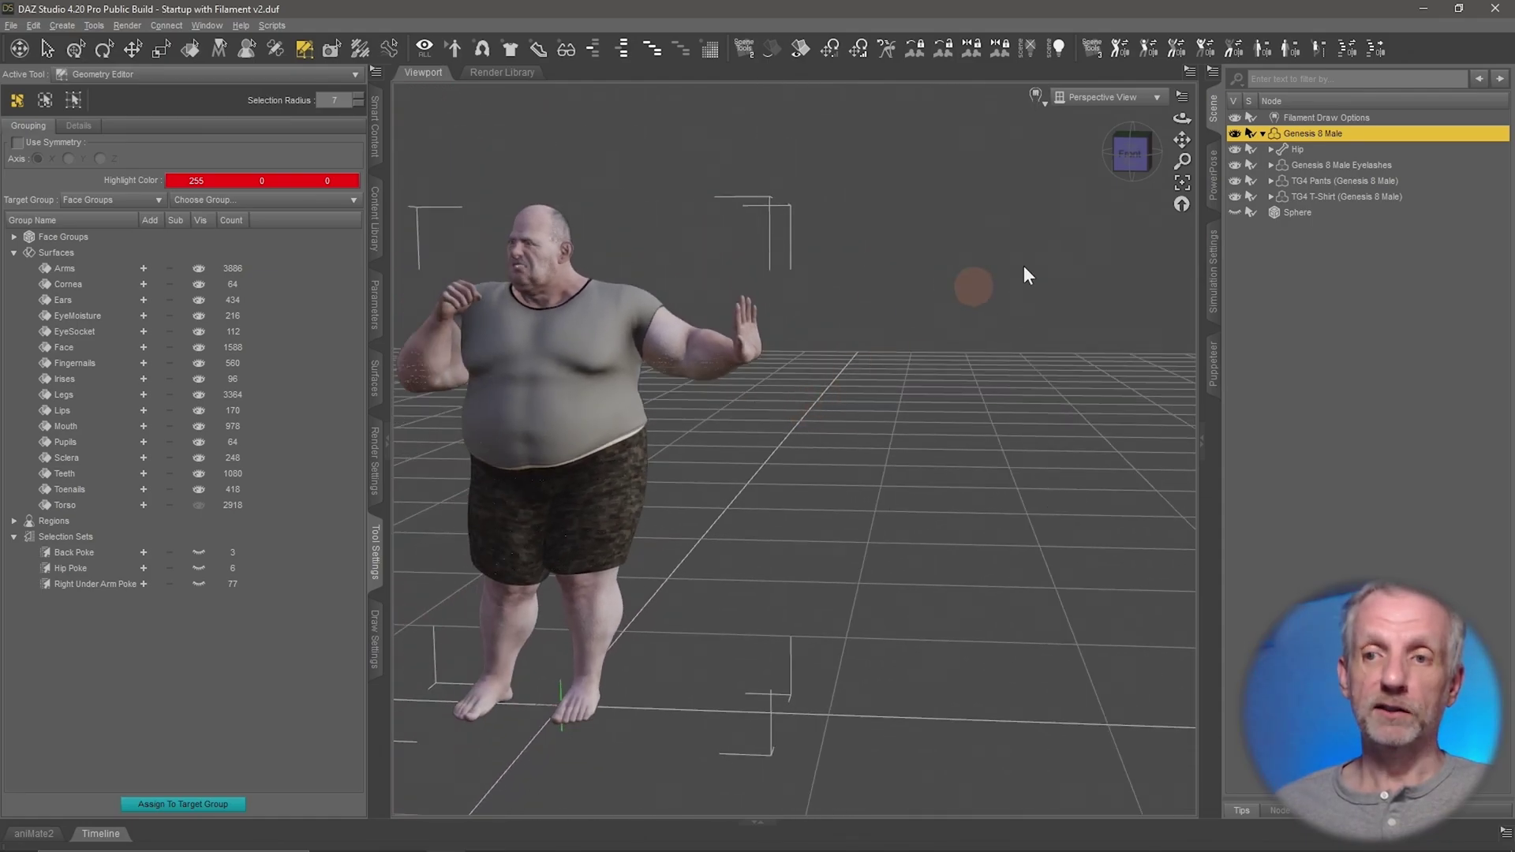
left_click(1235, 212)
left_click(1292, 207)
key("ctrl+f")
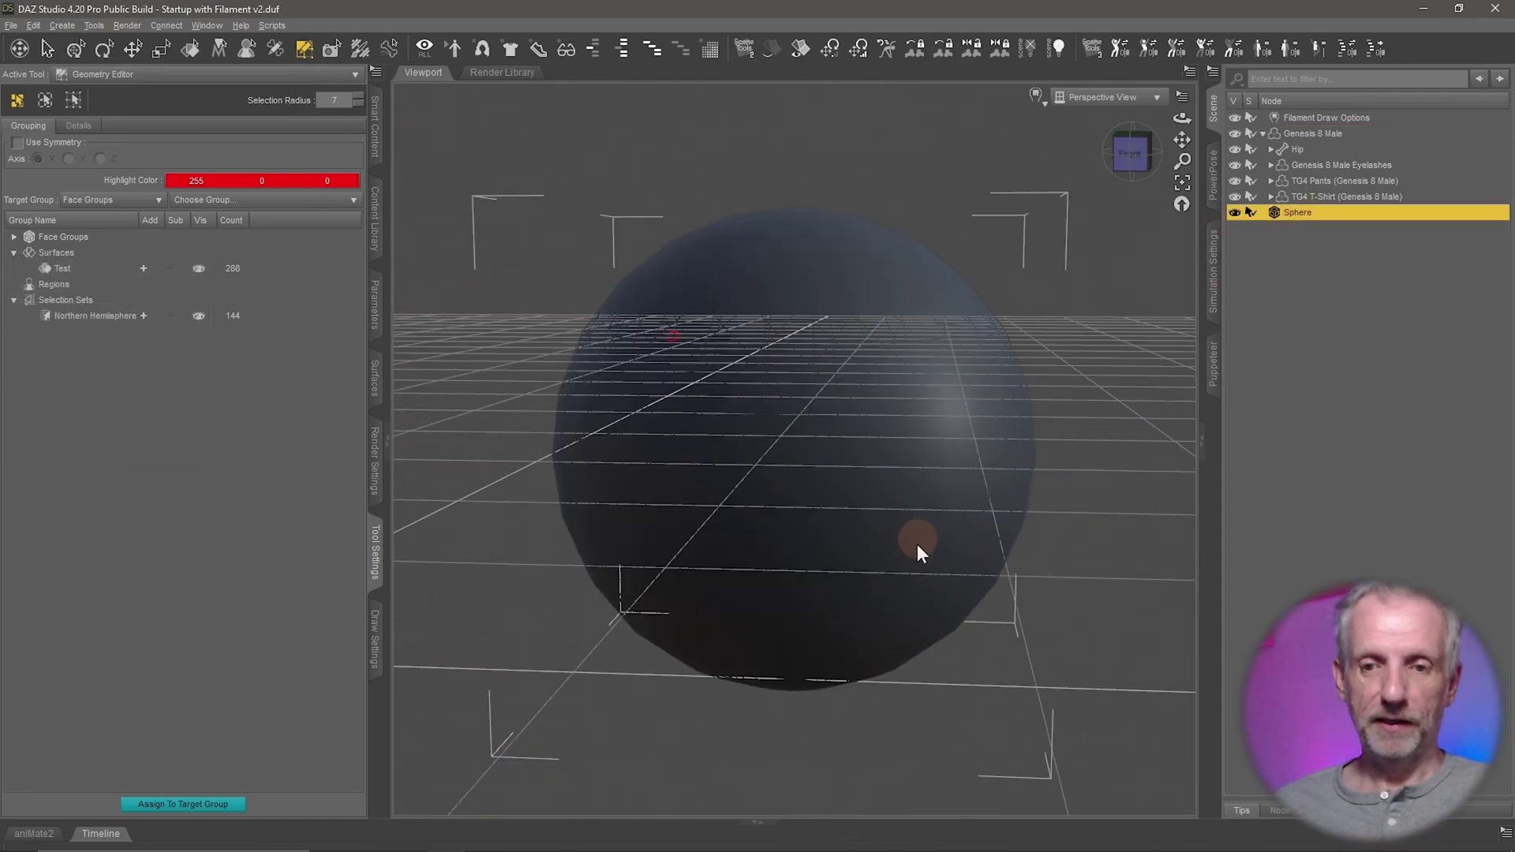
middle_click_drag(916, 543, 839, 483)
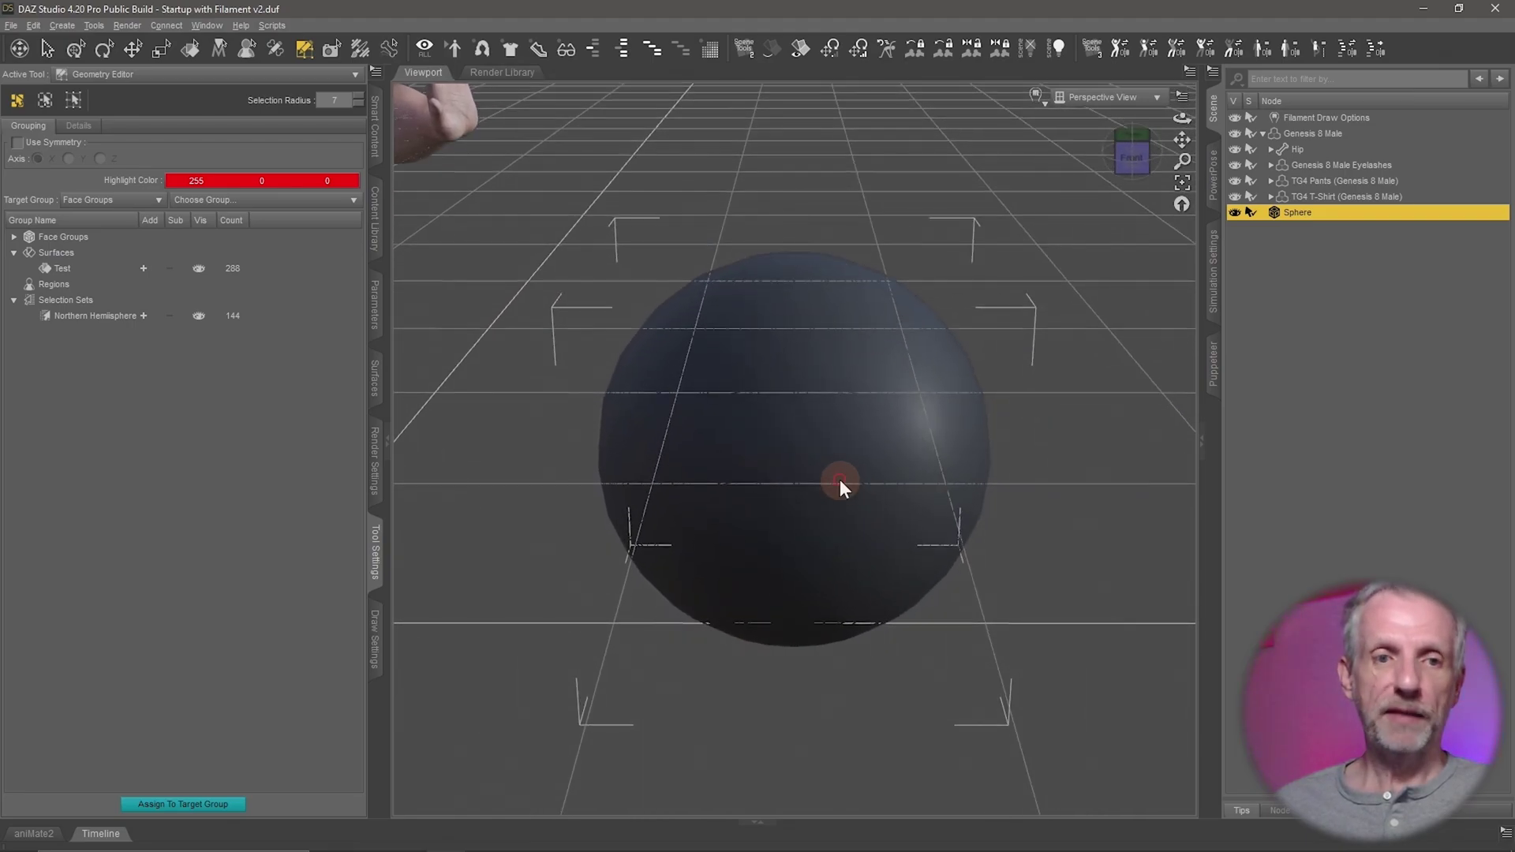
Select polygons on the front of the sphere to form two eye patches and a T-shaped mouth patch below them.
mouse_move(792, 350)
left_mouse_down()
mouse_move(769, 383)
mouse_move(808, 333)
left_mouse_up()
middle_click_drag(896, 407, 742, 403)
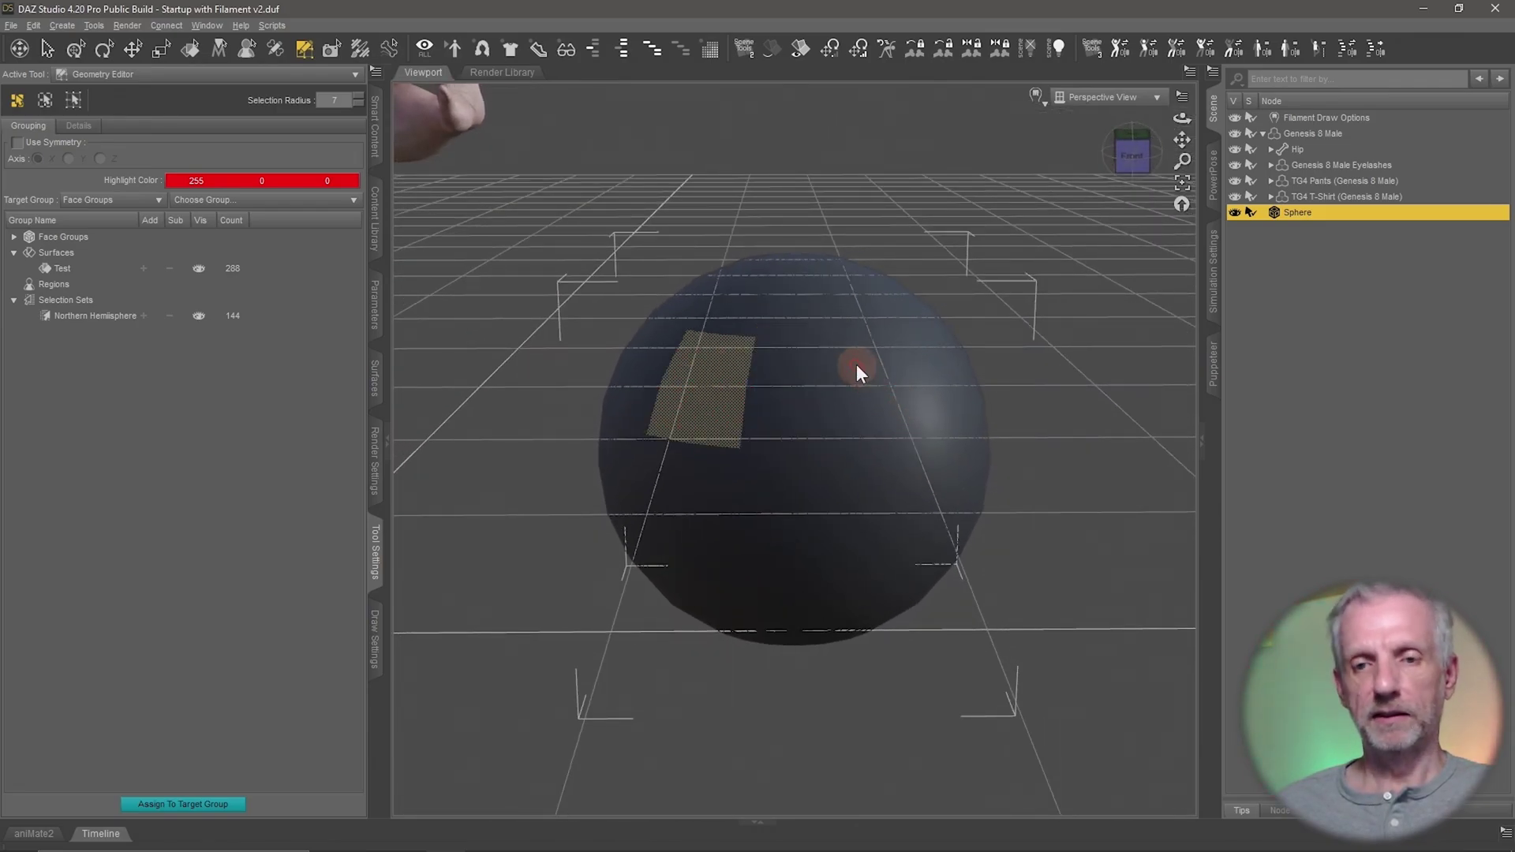
left_click_drag(856, 363, 869, 419)
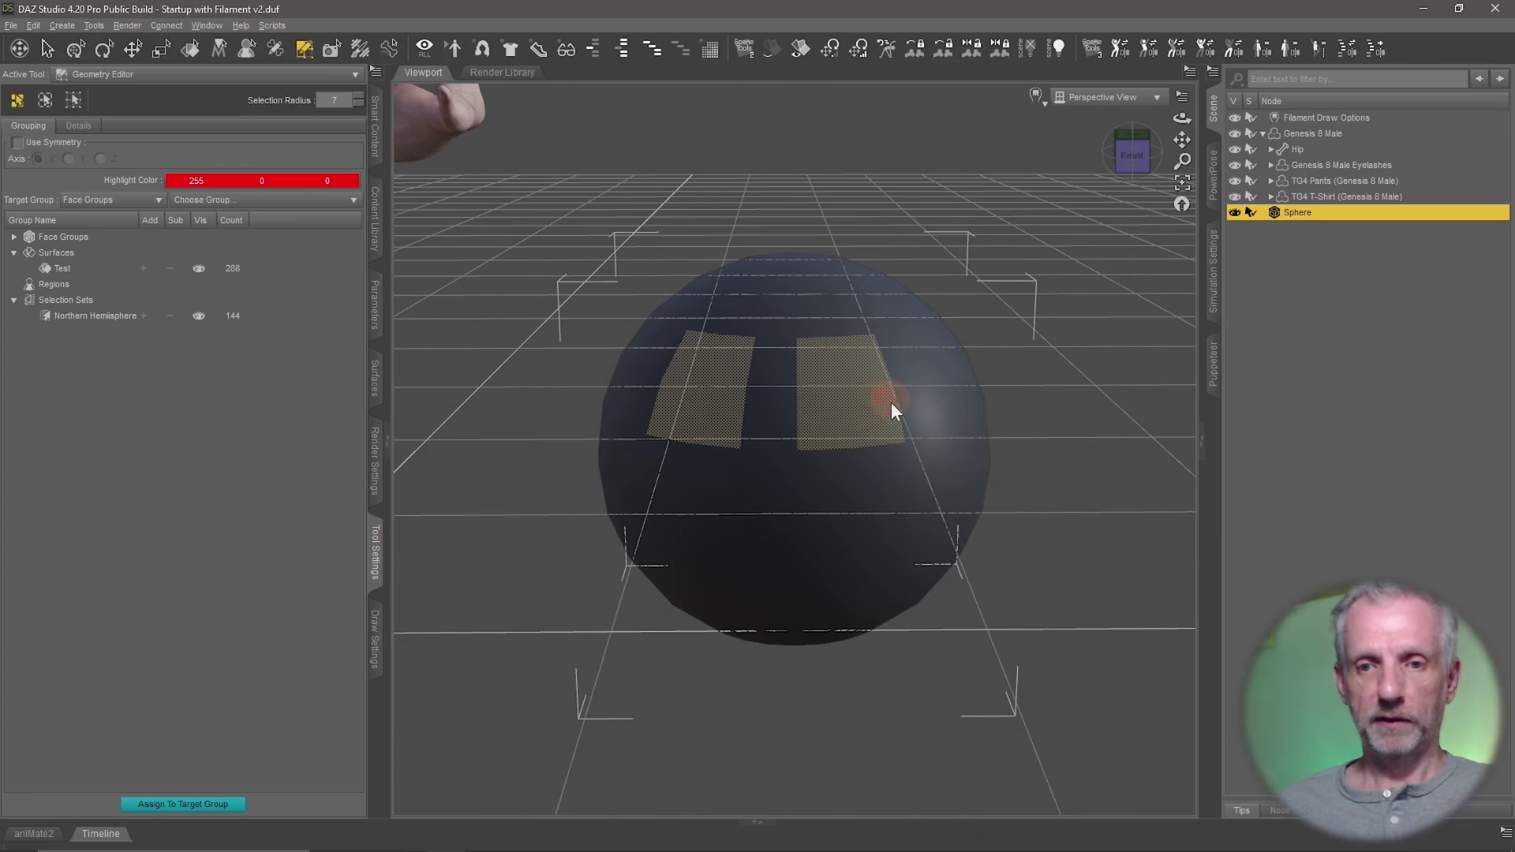
middle_click_drag(812, 510, 781, 543)
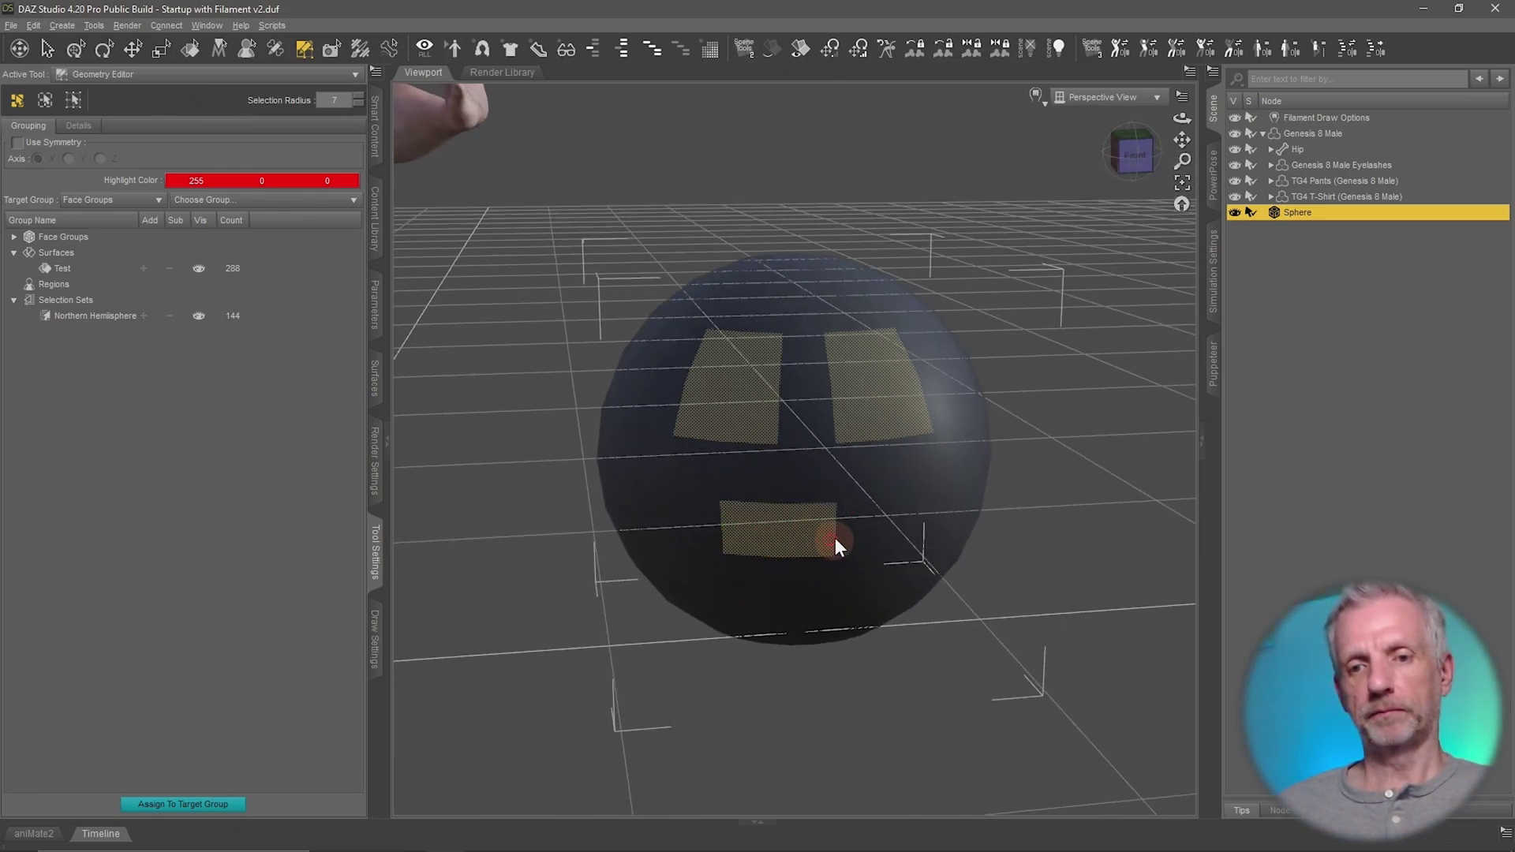
mouse_move(916, 537)
middle_mouse_down()
mouse_move(930, 508)
mouse_move(939, 518)
middle_mouse_up()
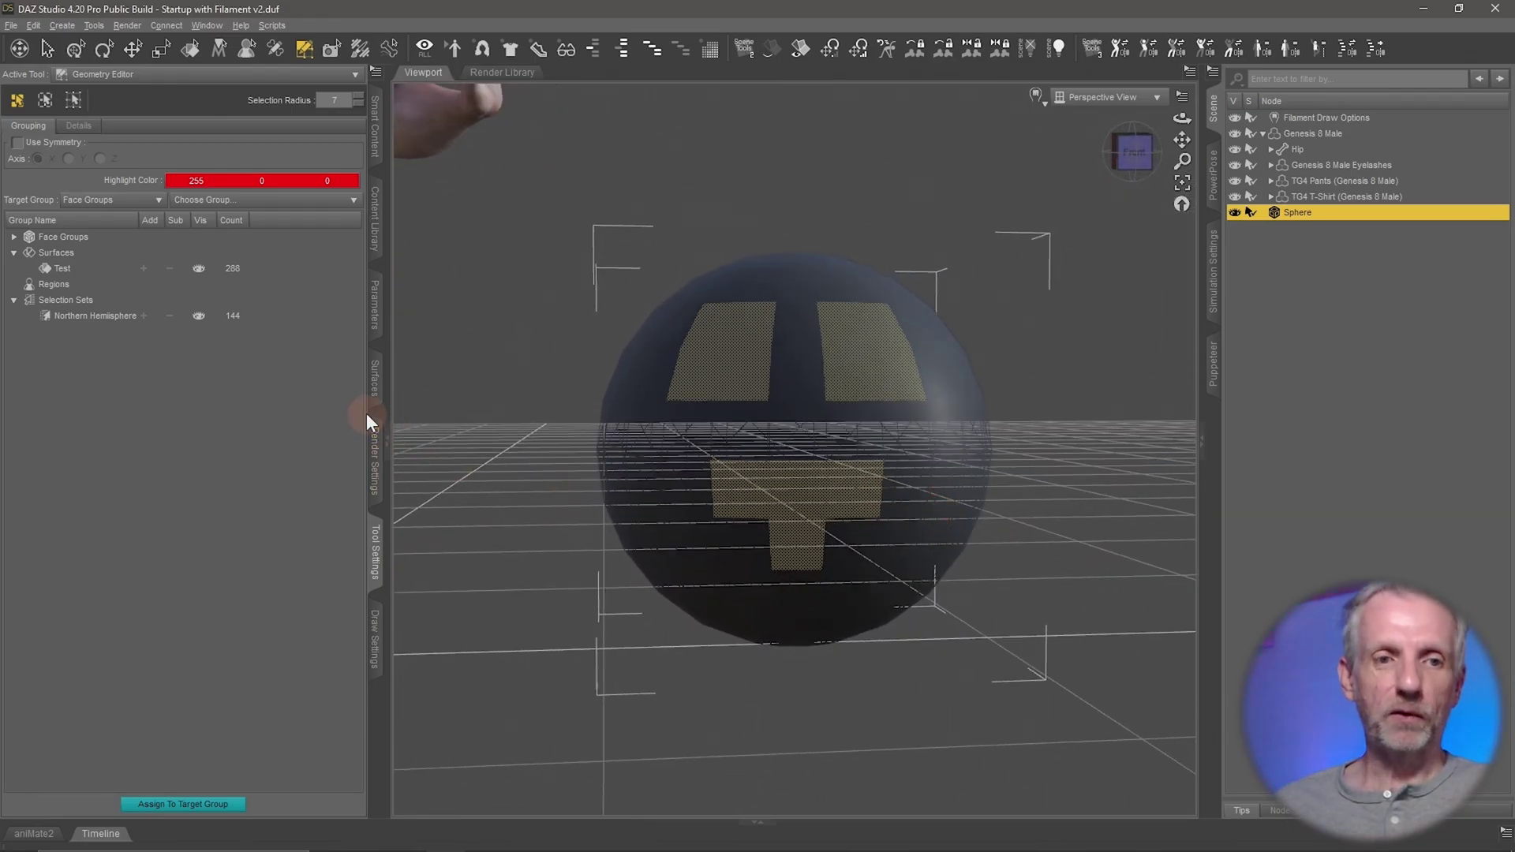
Create a surface named Face from the selected sphere polygons.
left_click(85, 303)
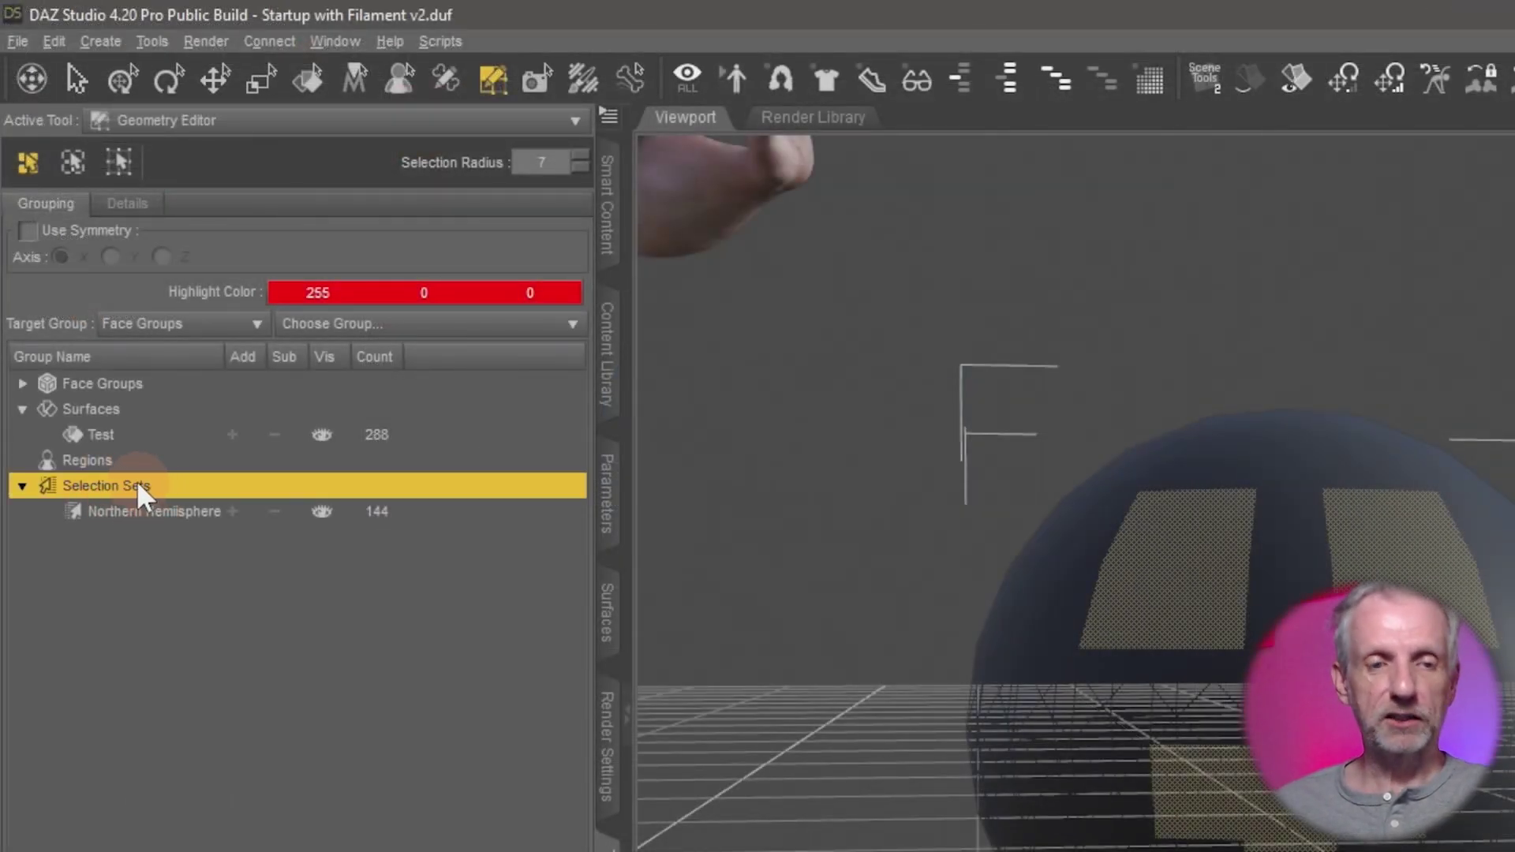
right_click(135, 483)
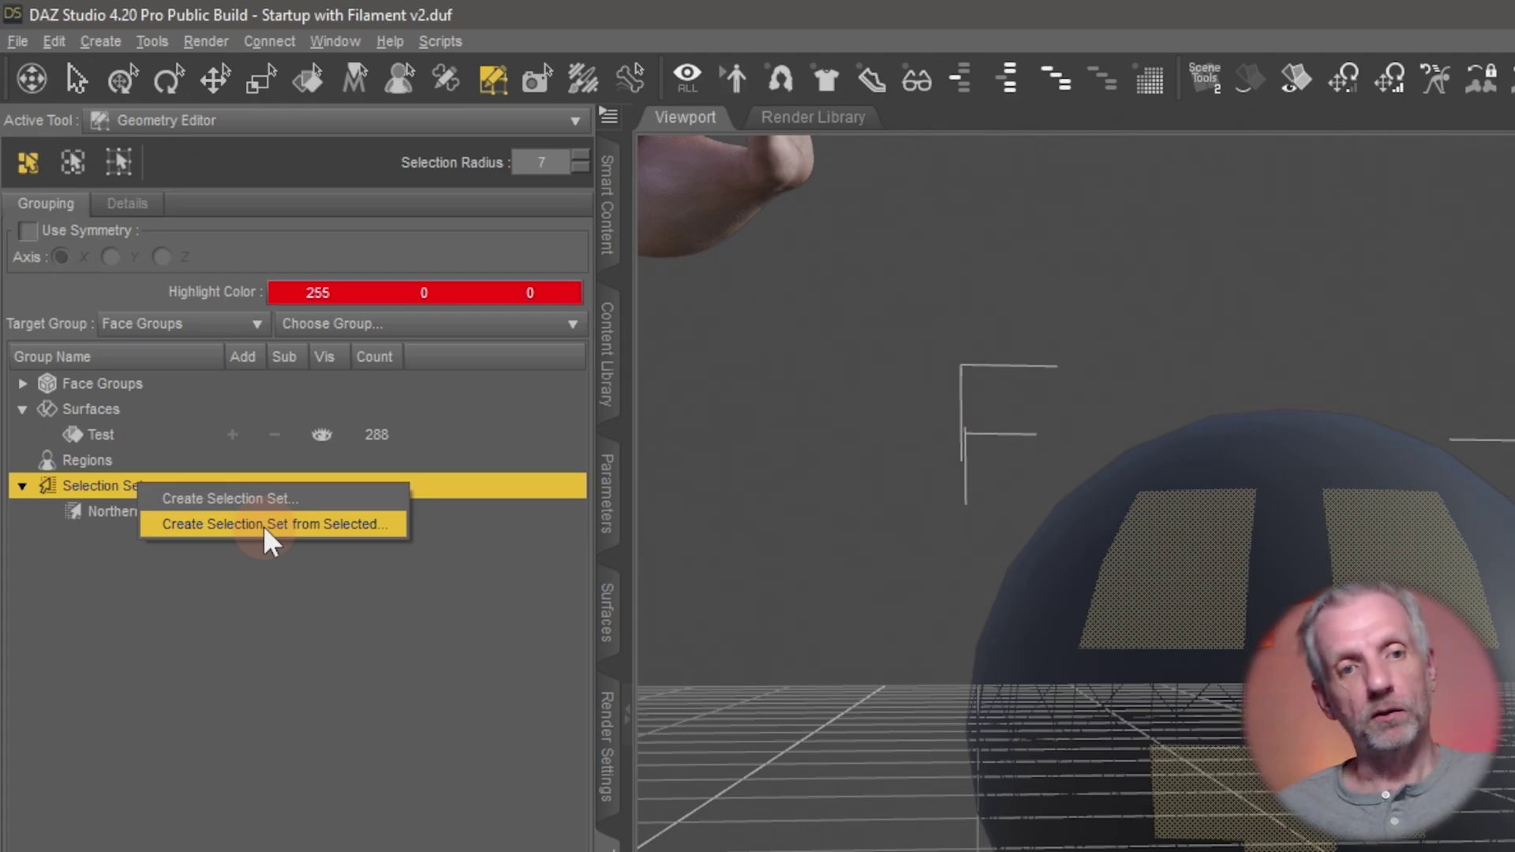
left_click(111, 409)
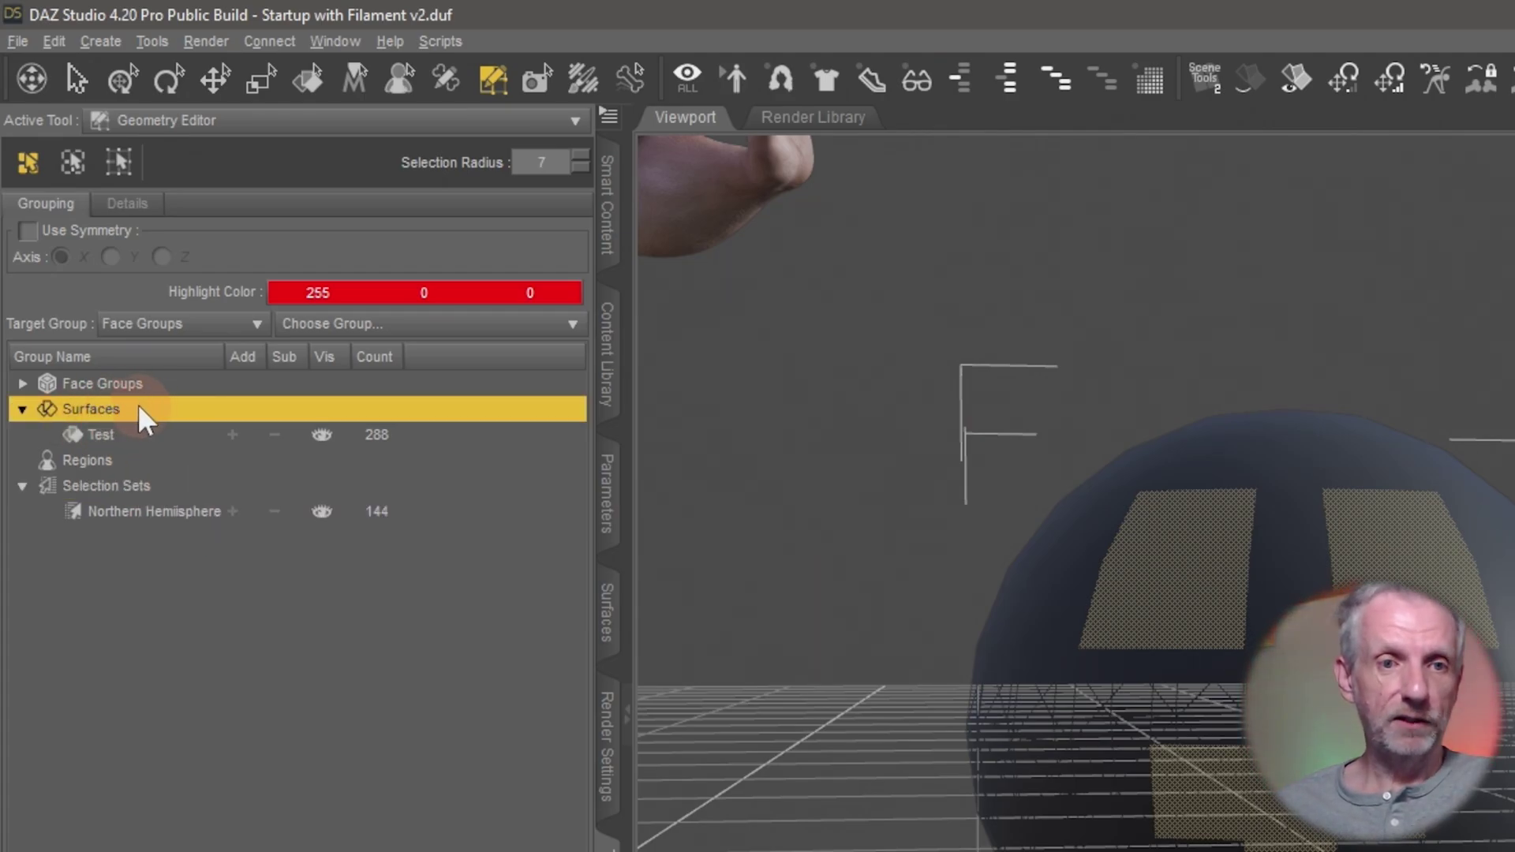
right_click(139, 407)
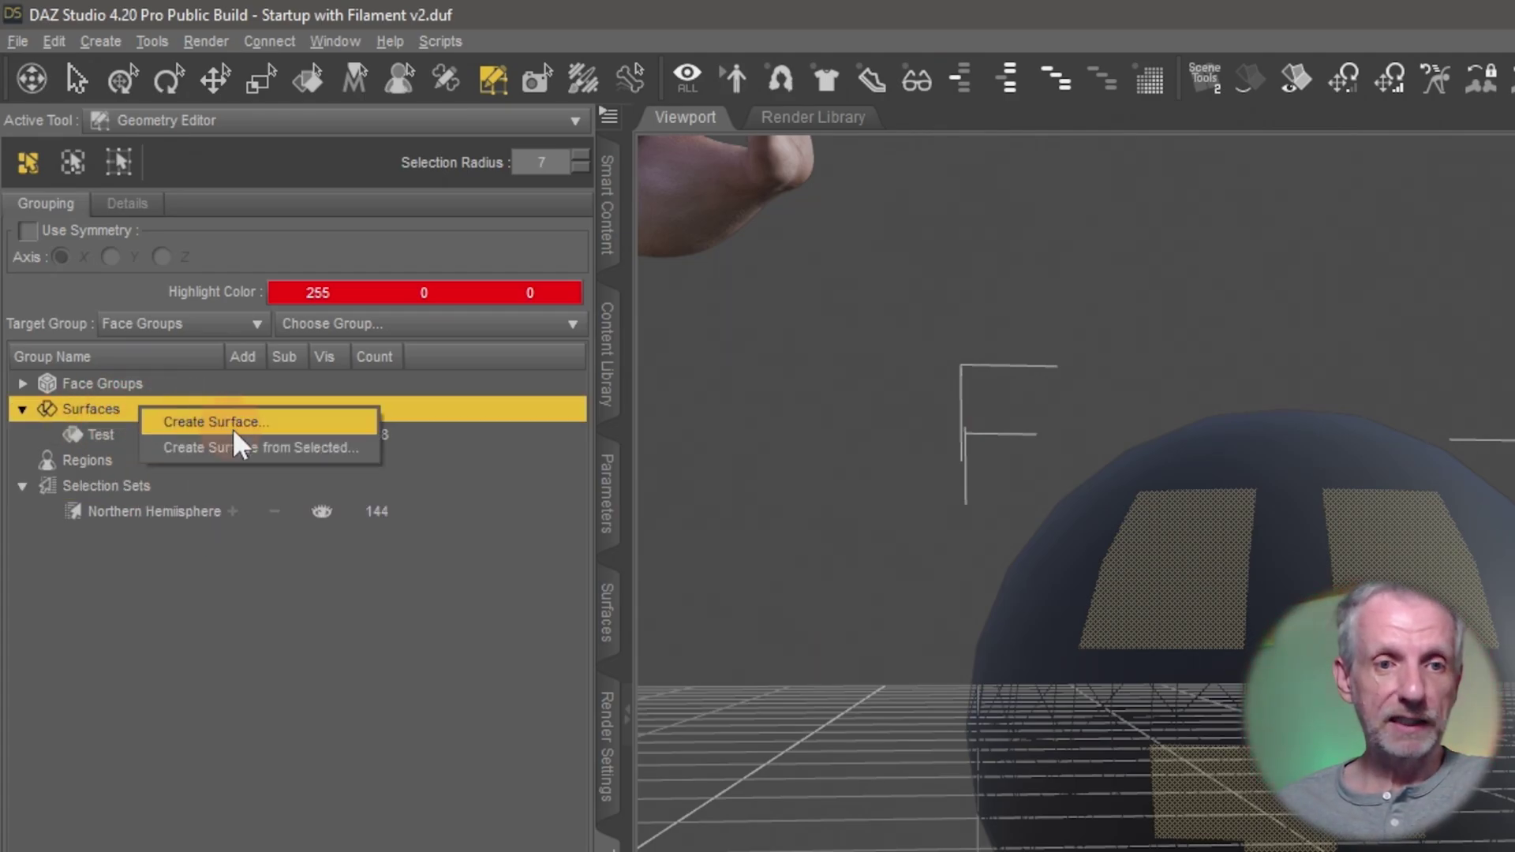
left_click(275, 447)
left_click_drag(1189, 654, 574, 472)
left_click(607, 517)
type("Face")
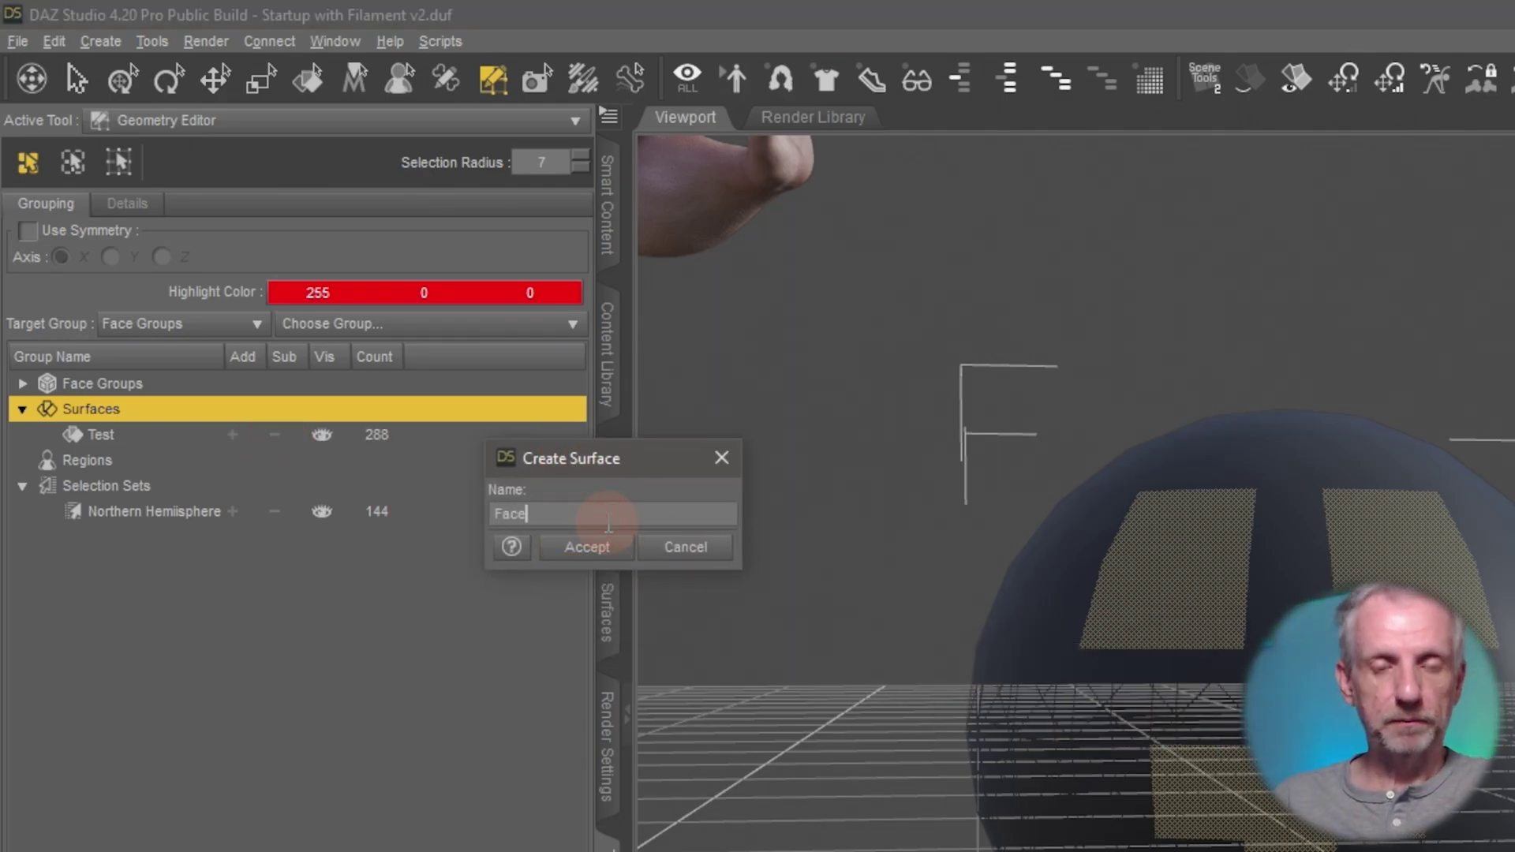
key("Return")
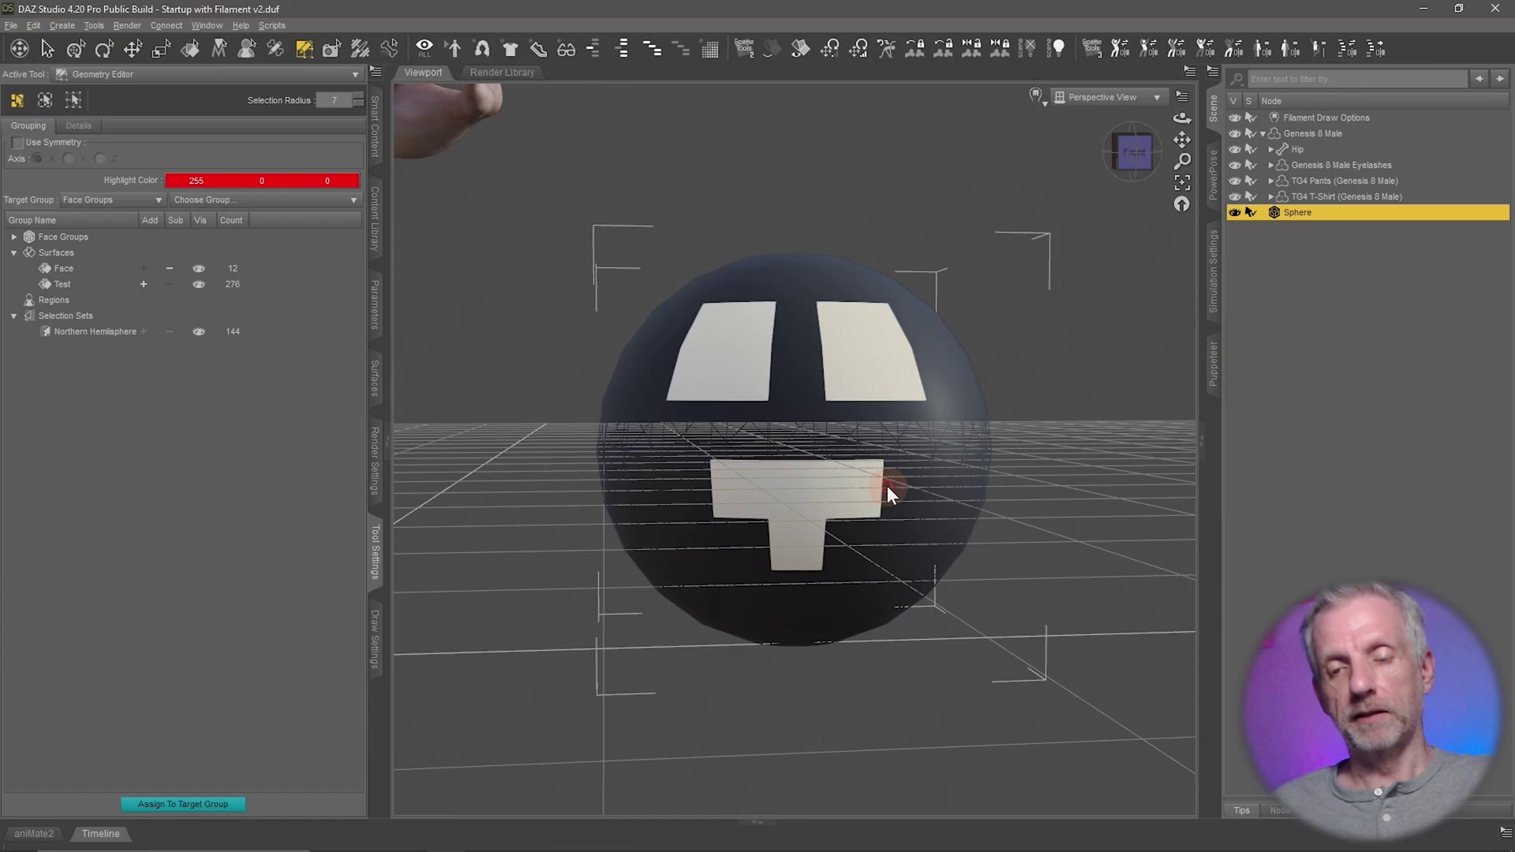
Check the Test surface's material settings and rename that surface to Body in the Geometry Editor.
mouse_move(887, 486)
middle_mouse_down()
mouse_move(850, 497)
mouse_move(887, 485)
middle_mouse_up()
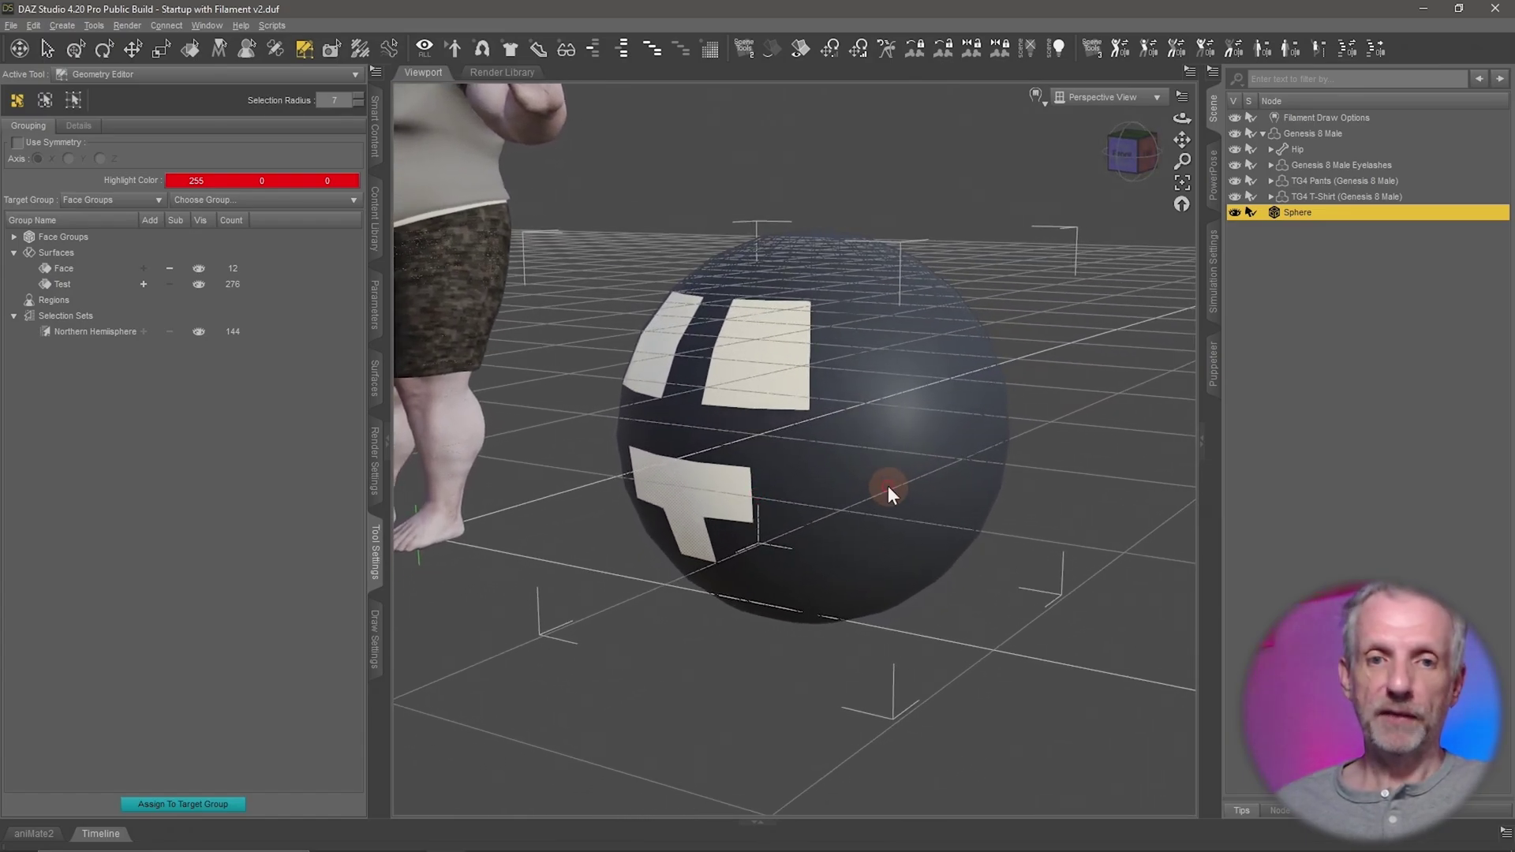
left_click(376, 379)
left_click(79, 192)
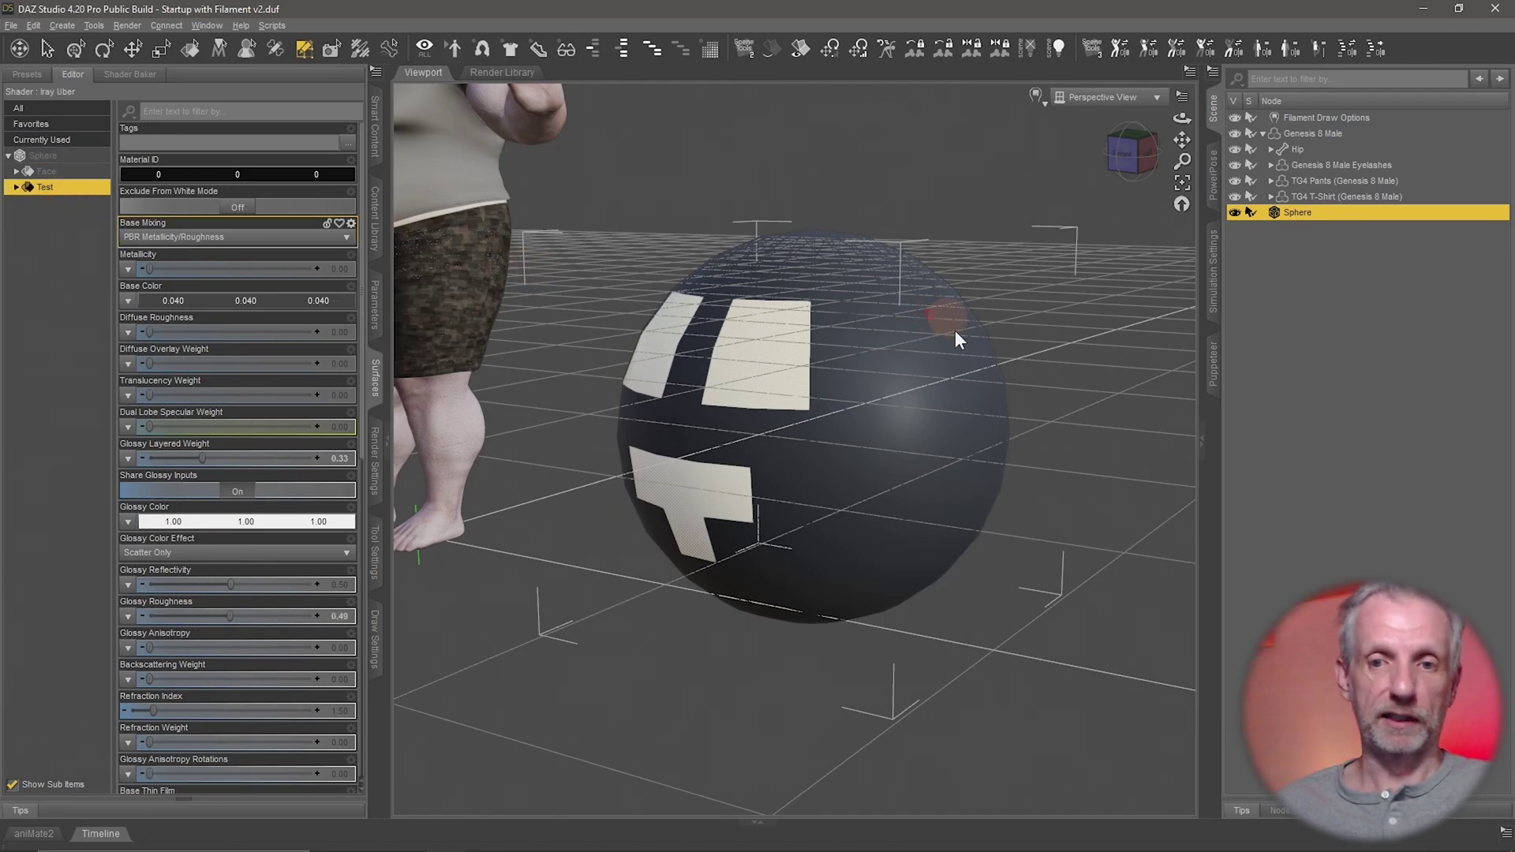
left_click(376, 550)
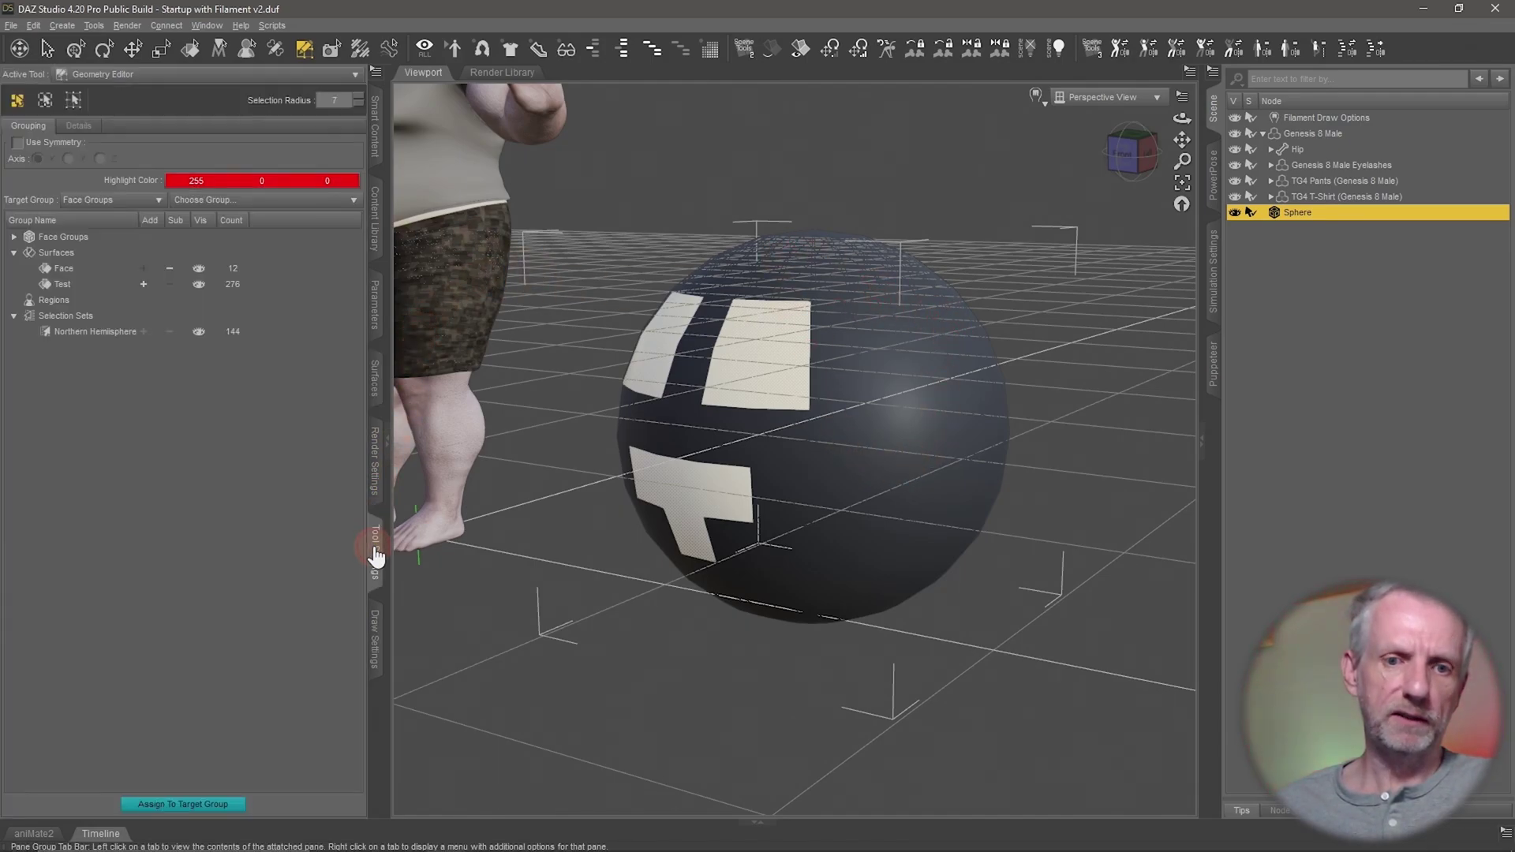
left_click(61, 285)
left_click(68, 286)
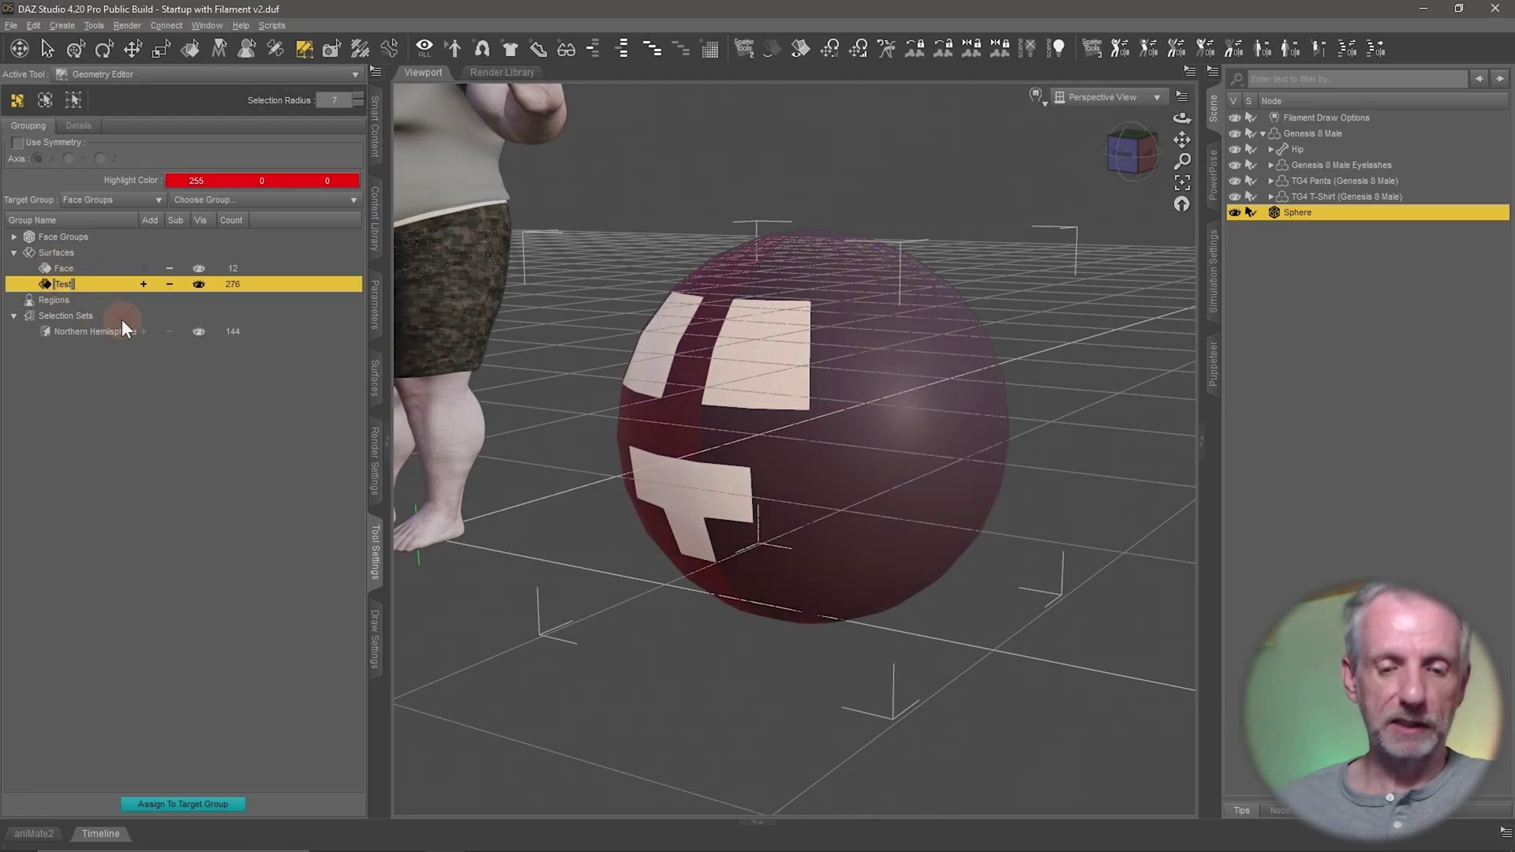
type("Body")
key("Return")
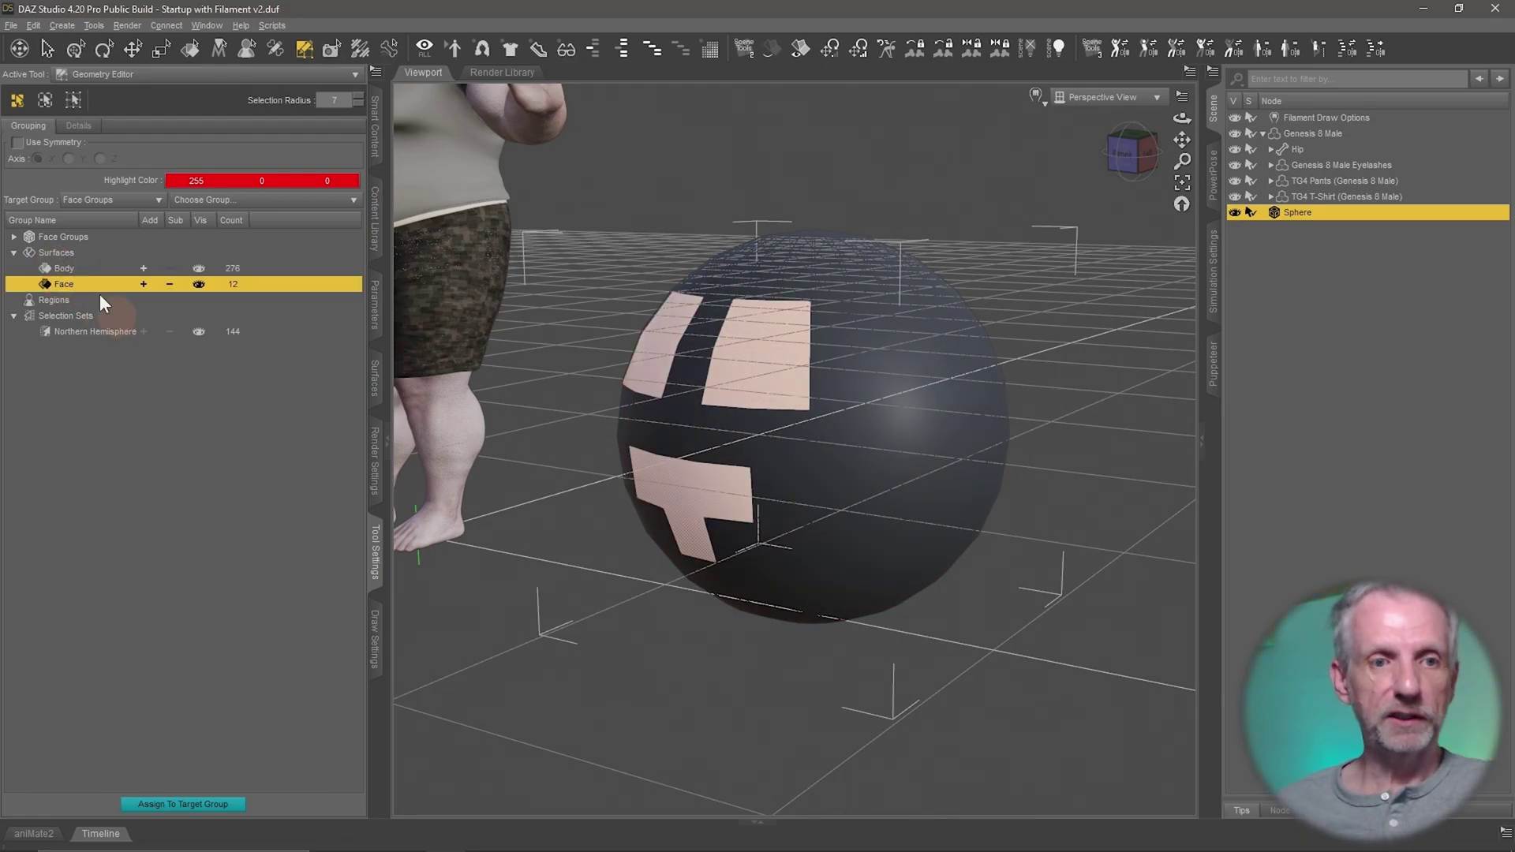
Set the Body surface's base color to blue (0.00, 0.00, 0.36) and switch from the Geometry Editor to the Universal tool.
left_click(374, 382)
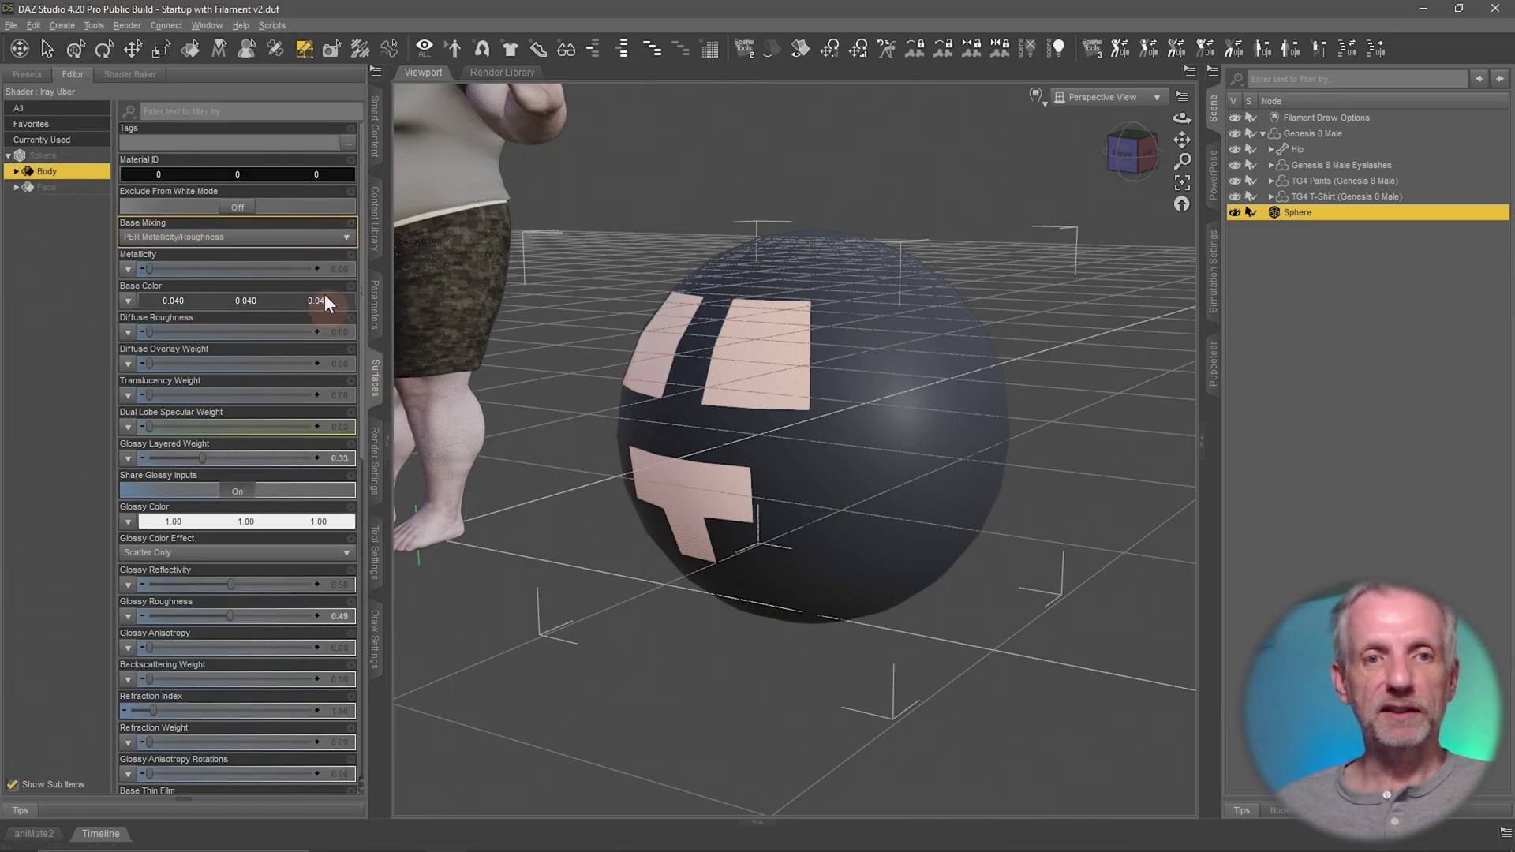
left_click(278, 300)
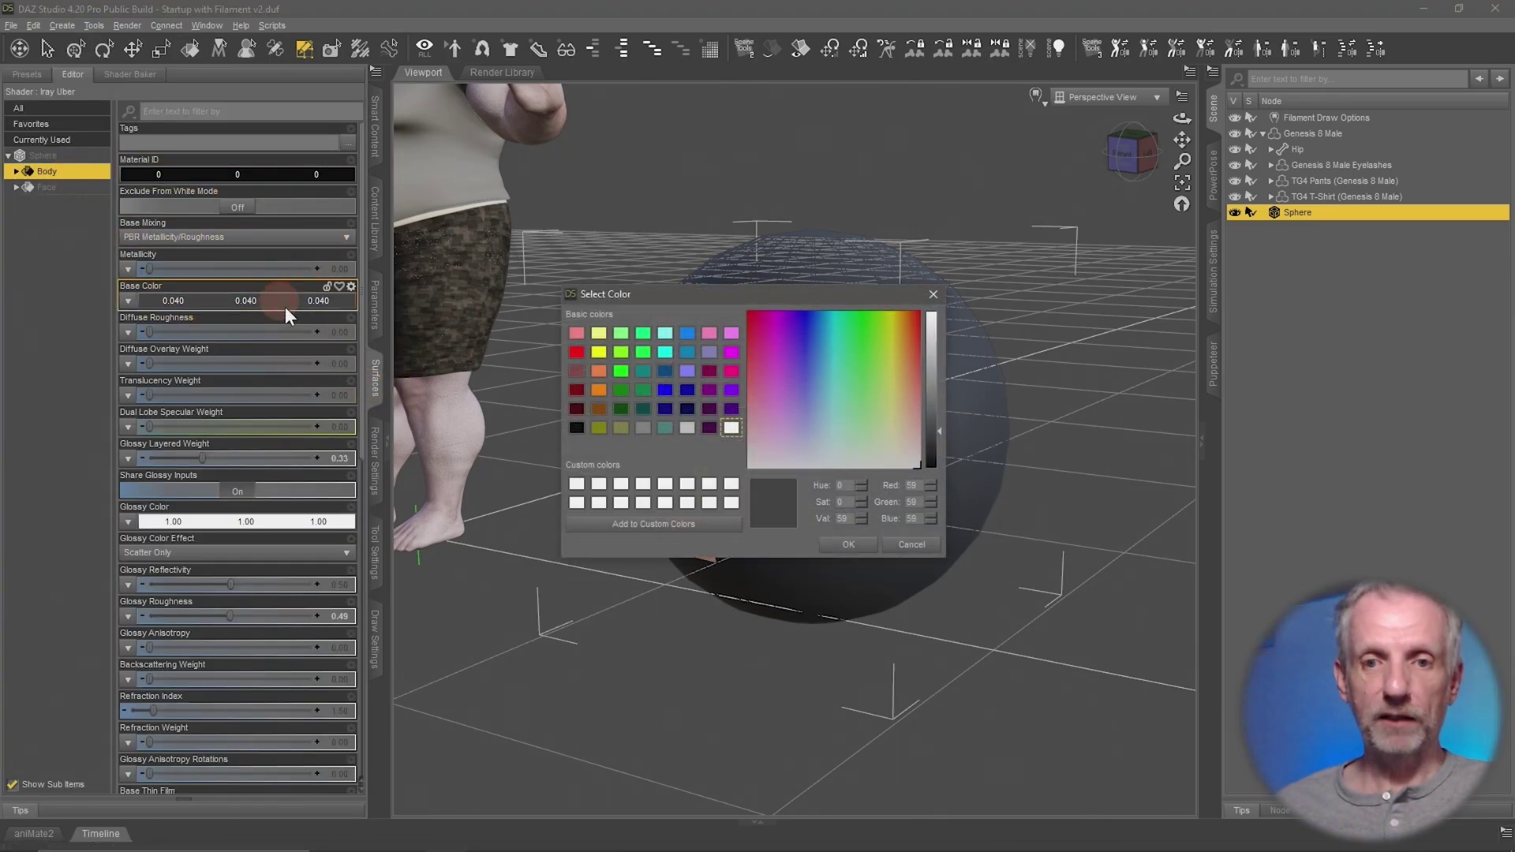
left_click(685, 390)
left_click(850, 545)
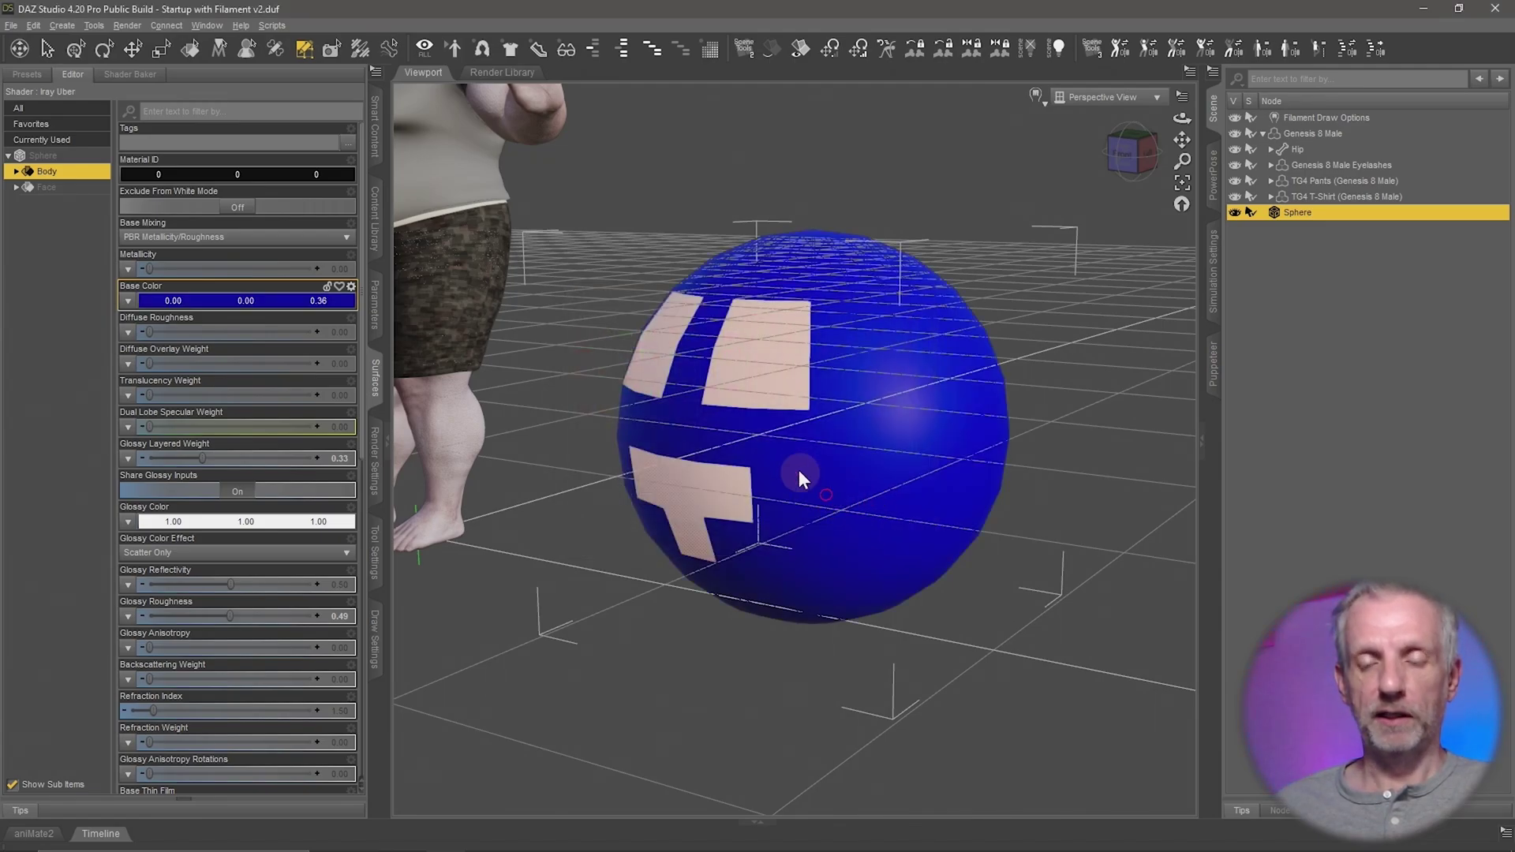
left_click(75, 49)
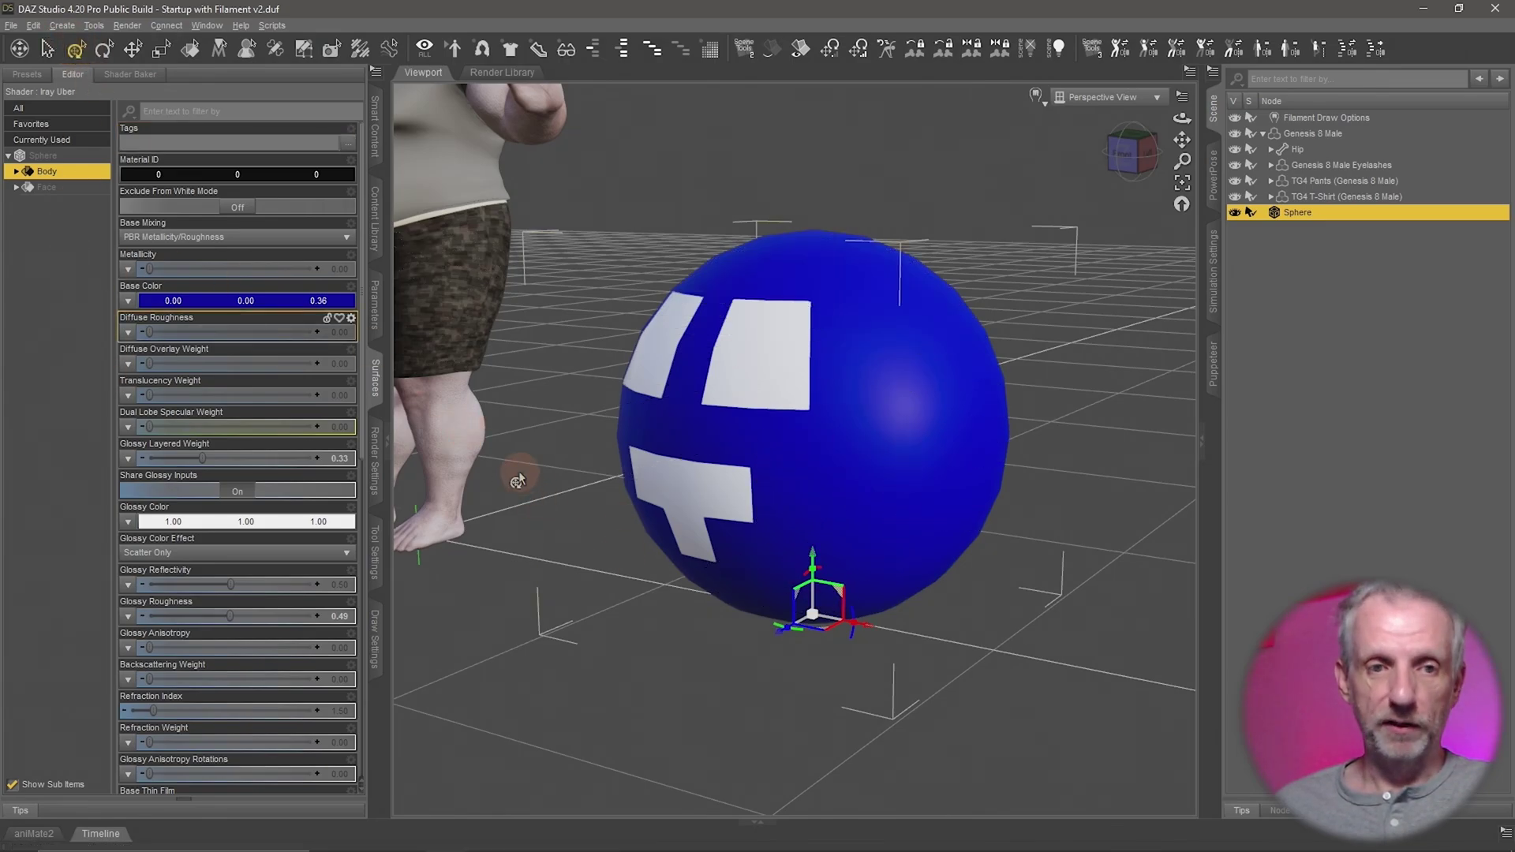
Set the Face surface's base color to yellow (1.00, 1.00, 0.00).
left_click(70, 189)
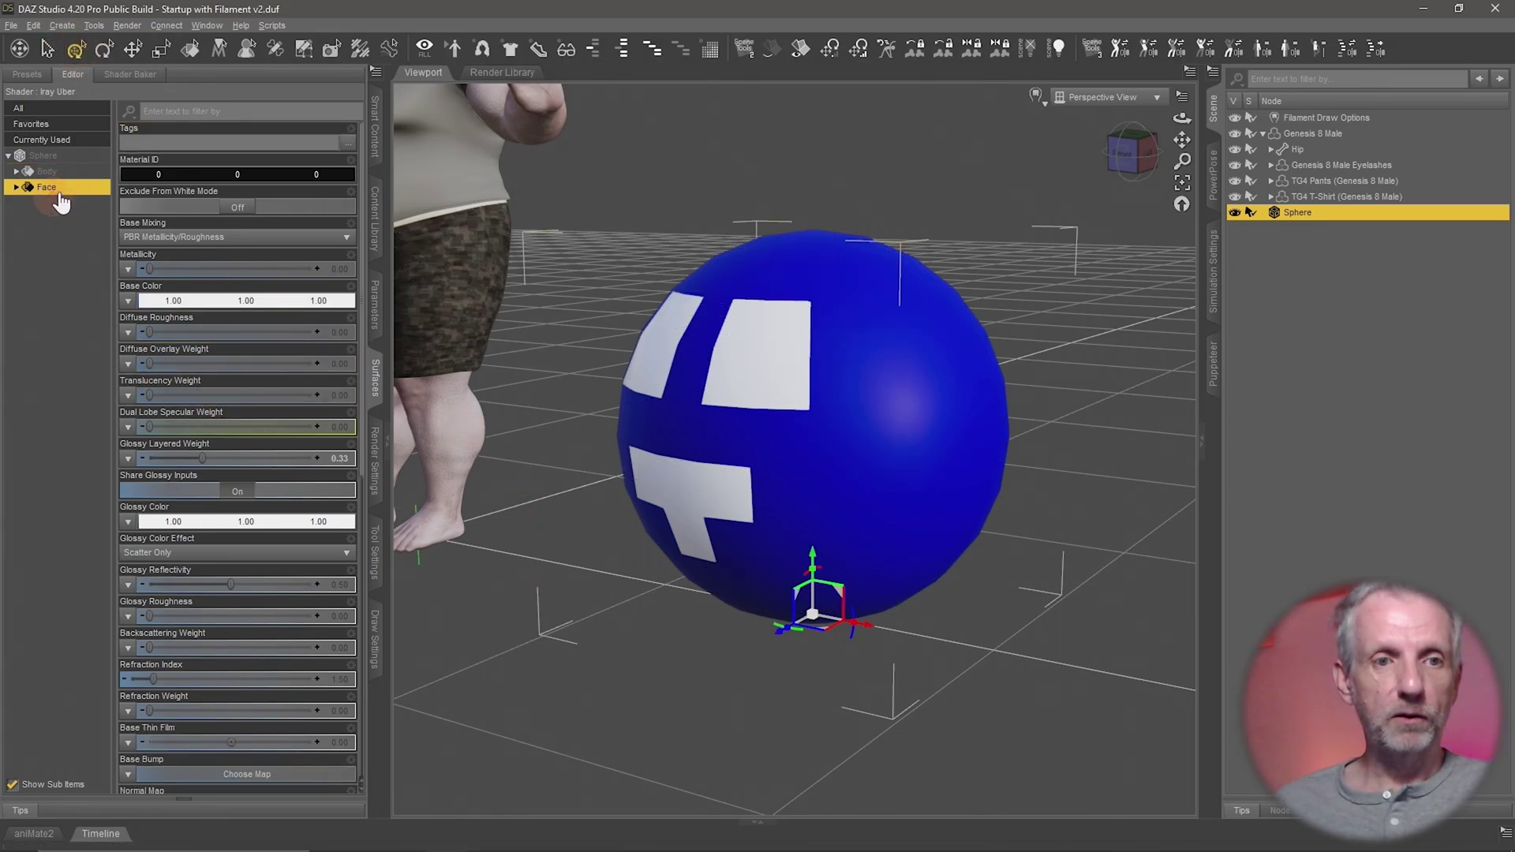
left_click(223, 300)
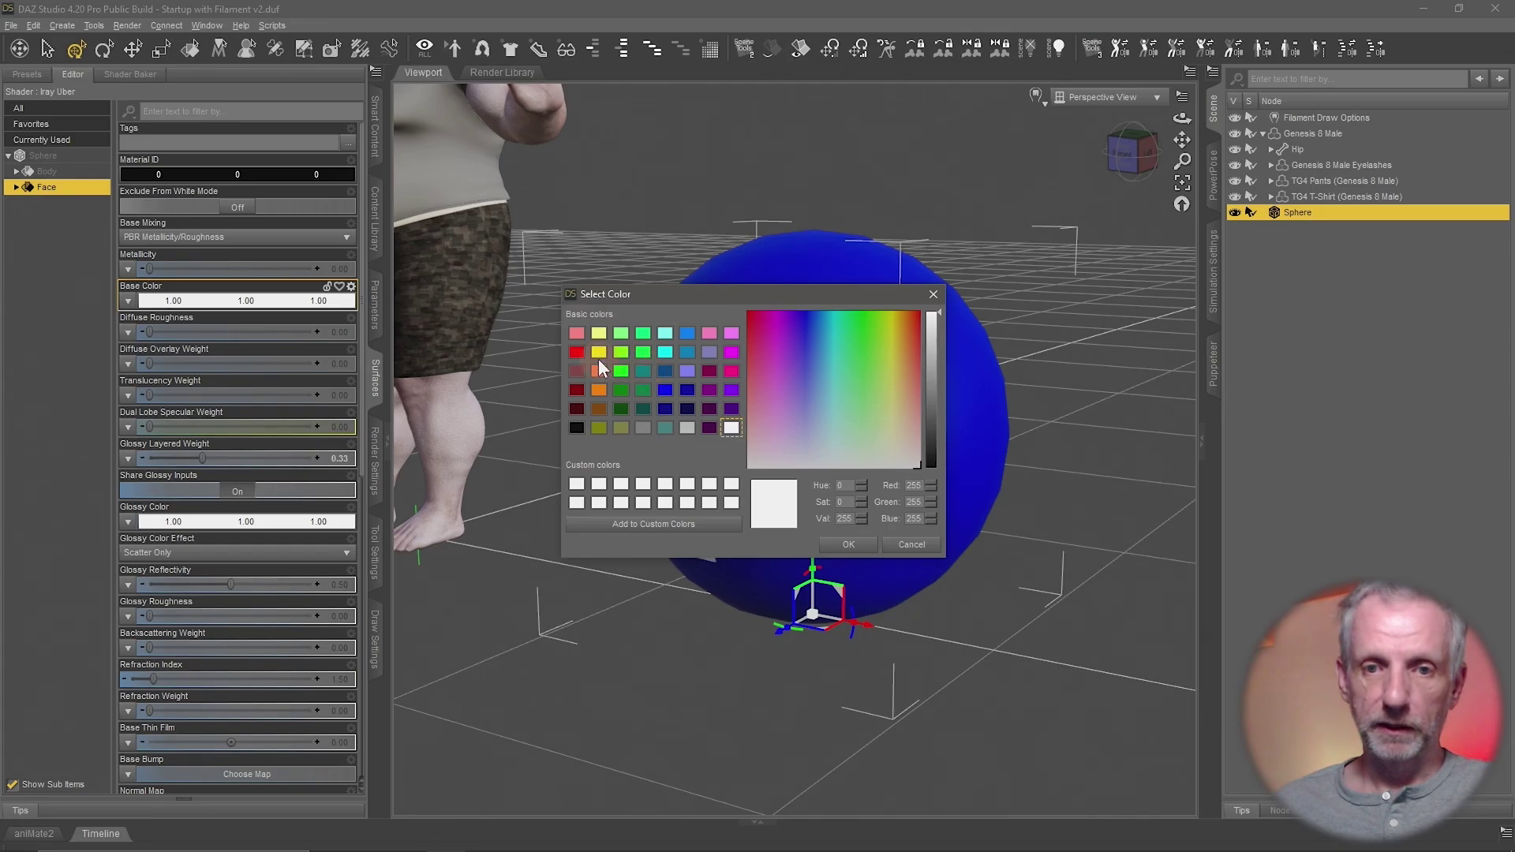
left_click(599, 352)
left_click(866, 545)
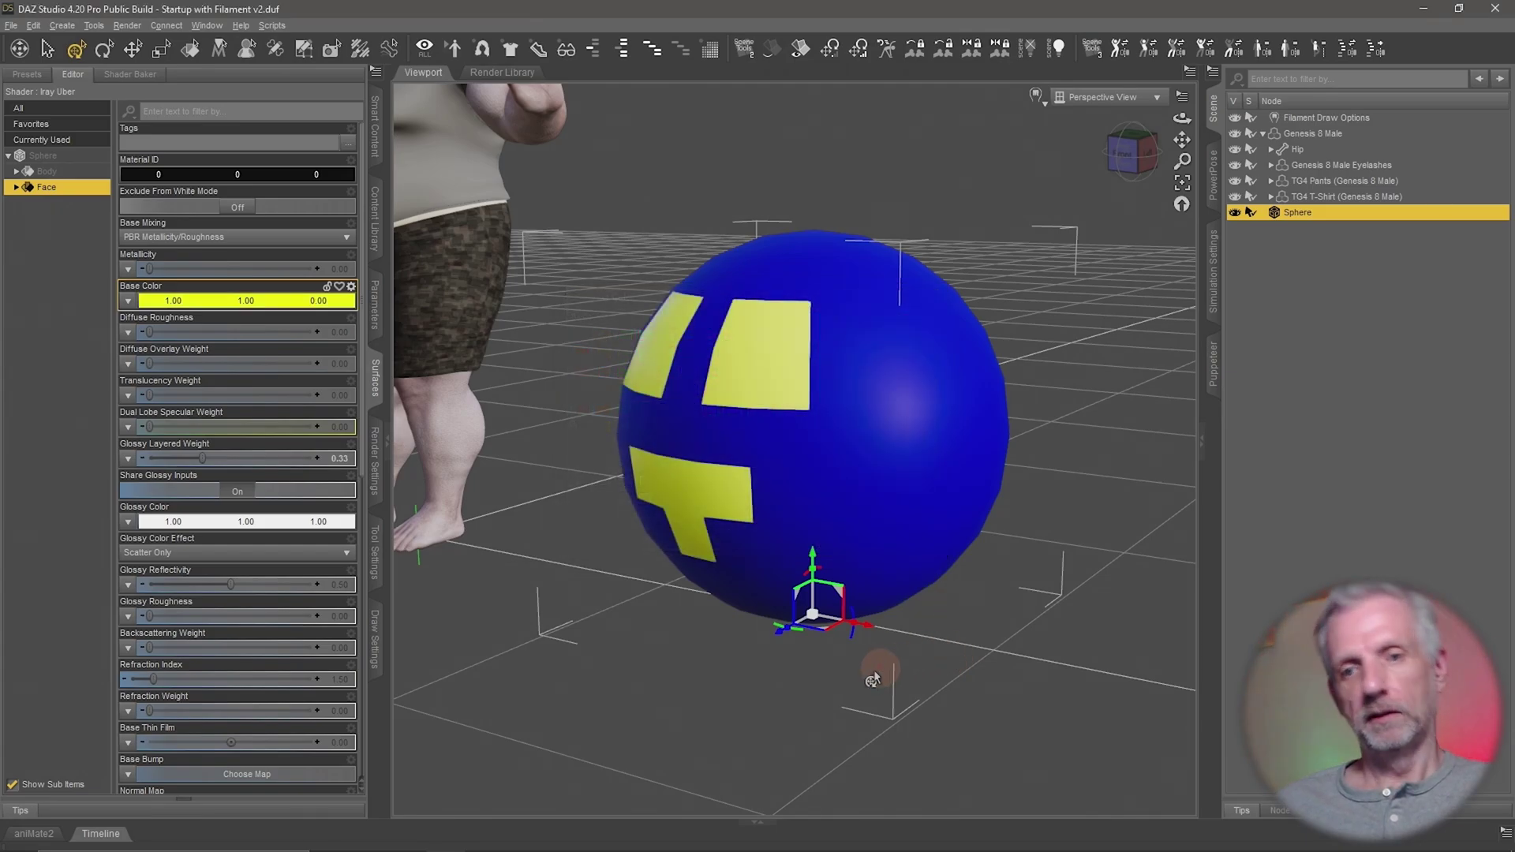
Examine the whole clothed figure together with the recolored sphere in the viewport.
left_click_drag(872, 680, 708, 400, "alt")
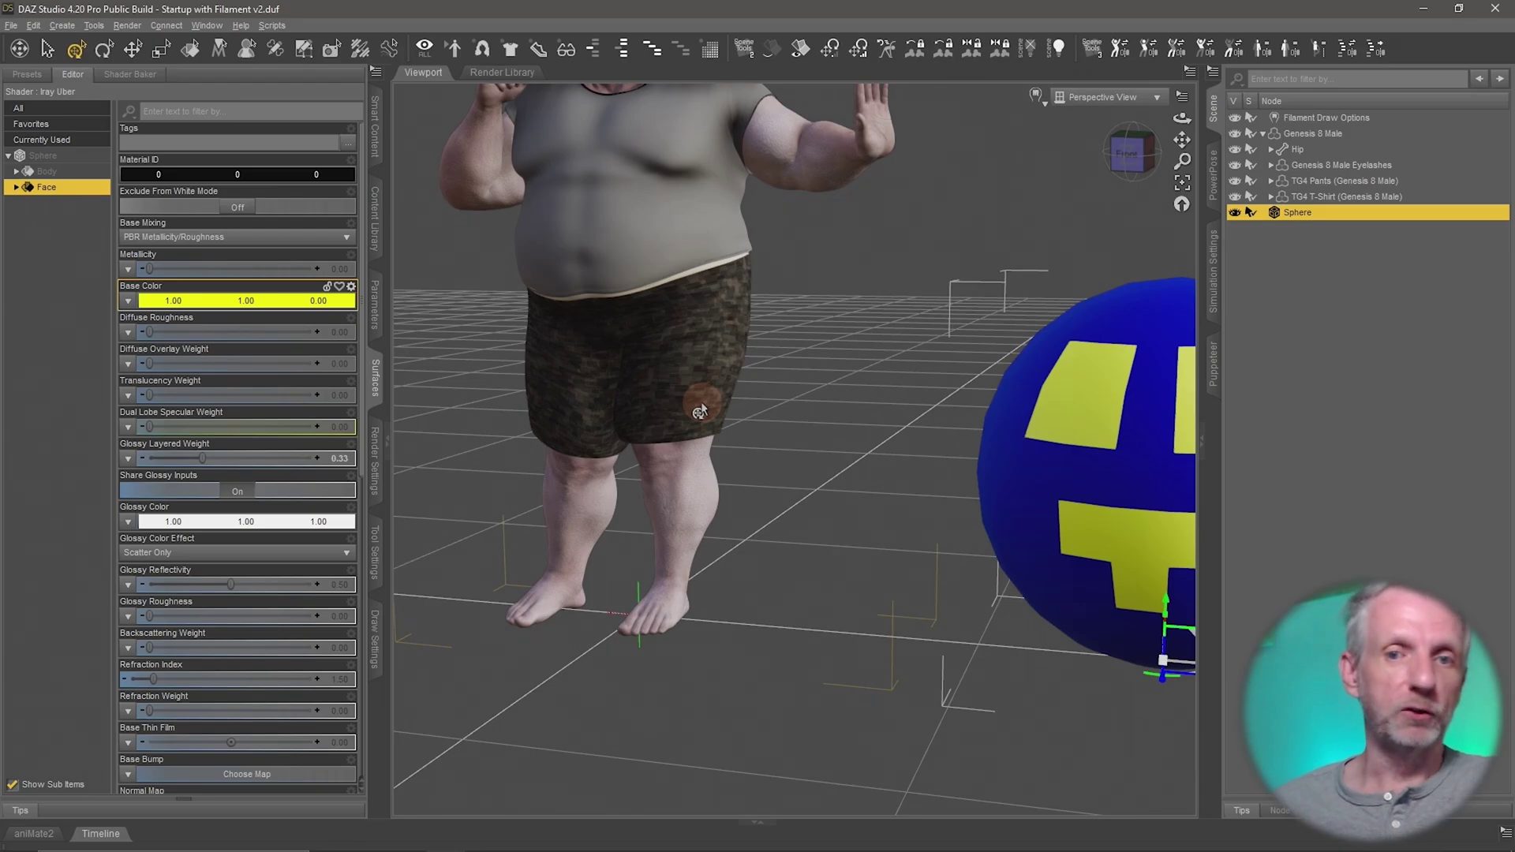
scroll(657, 291, "down", 5)
scroll(657, 290, "down", 3)
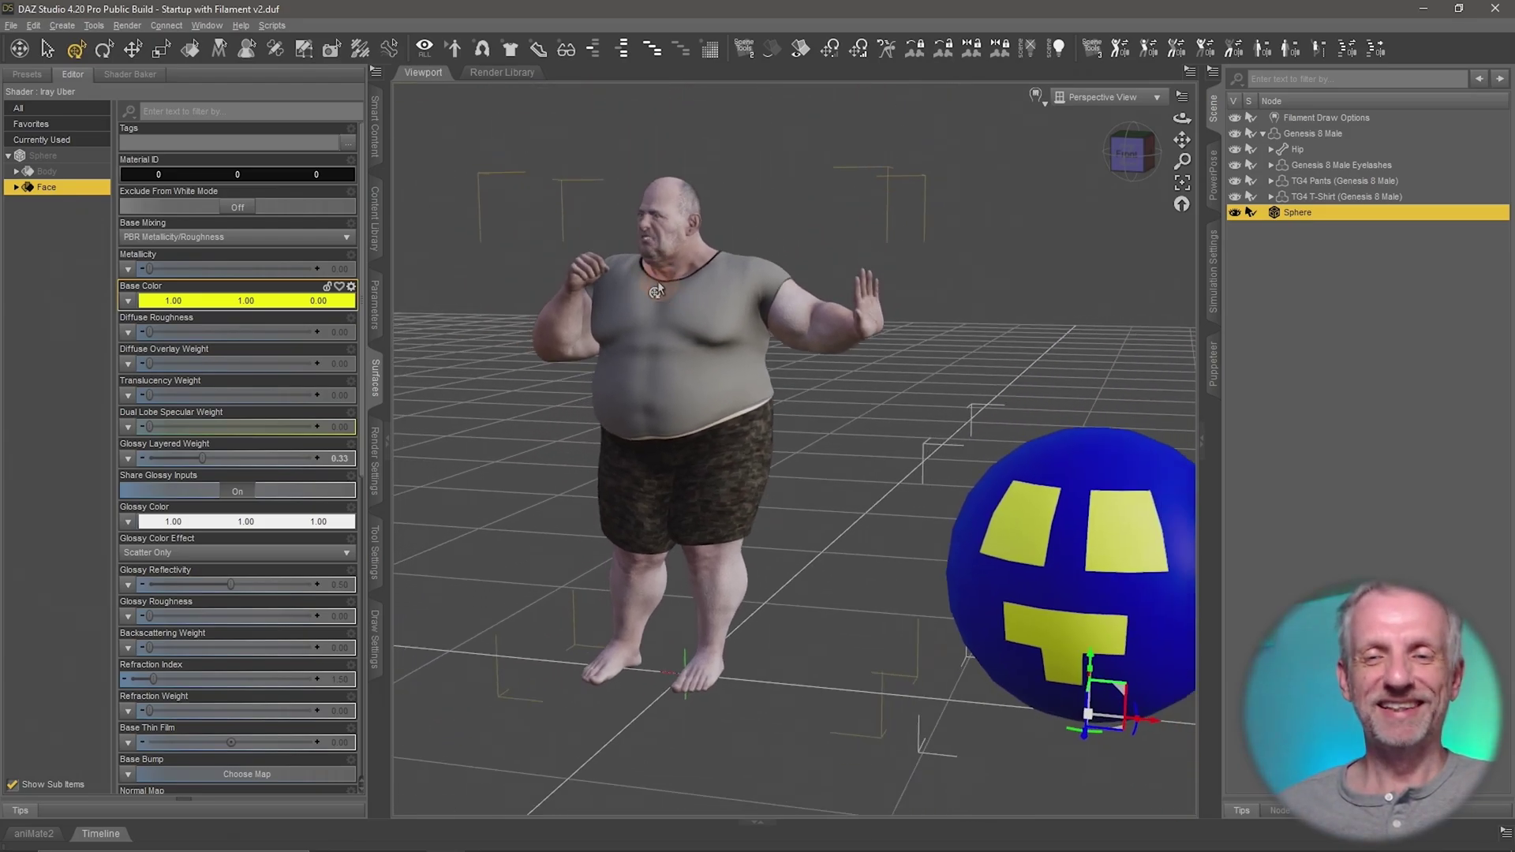
mouse_move(657, 291)
middle_mouse_down()
mouse_move(637, 291)
mouse_move(664, 293)
middle_mouse_up()
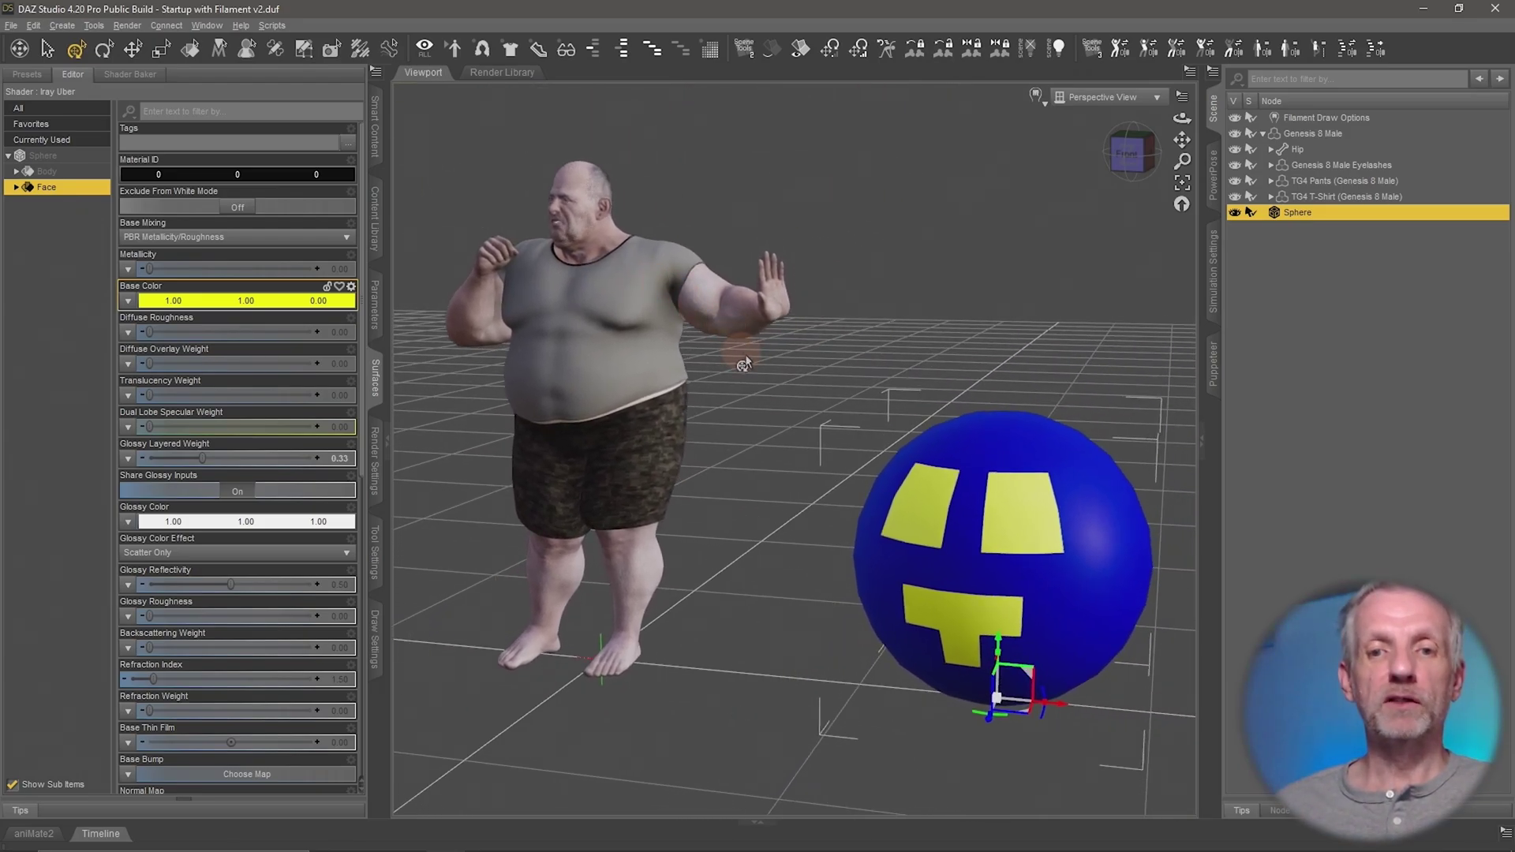
middle_click_drag(744, 354, 747, 364)
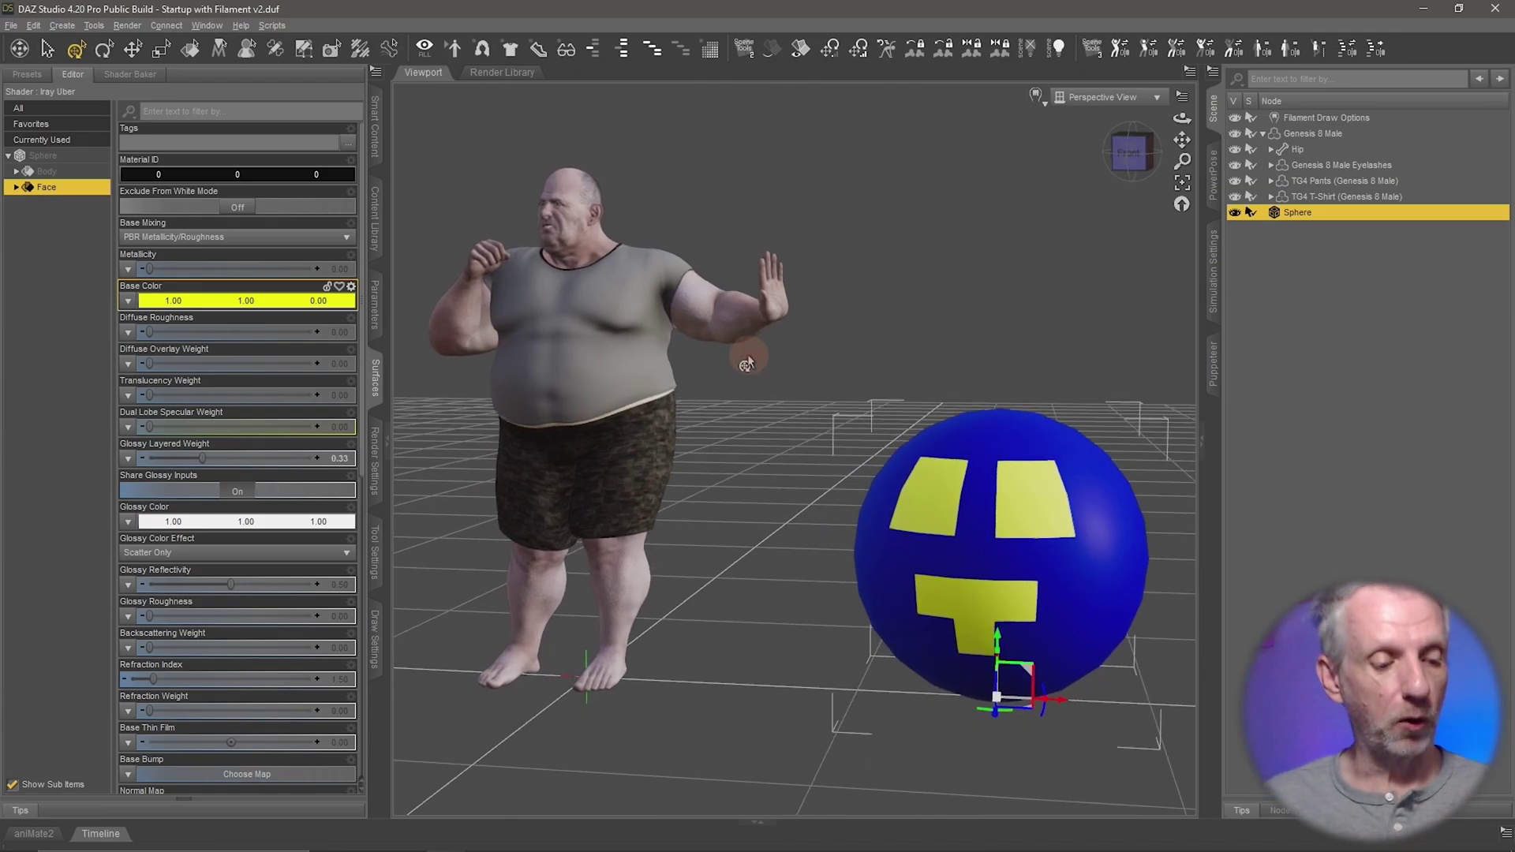